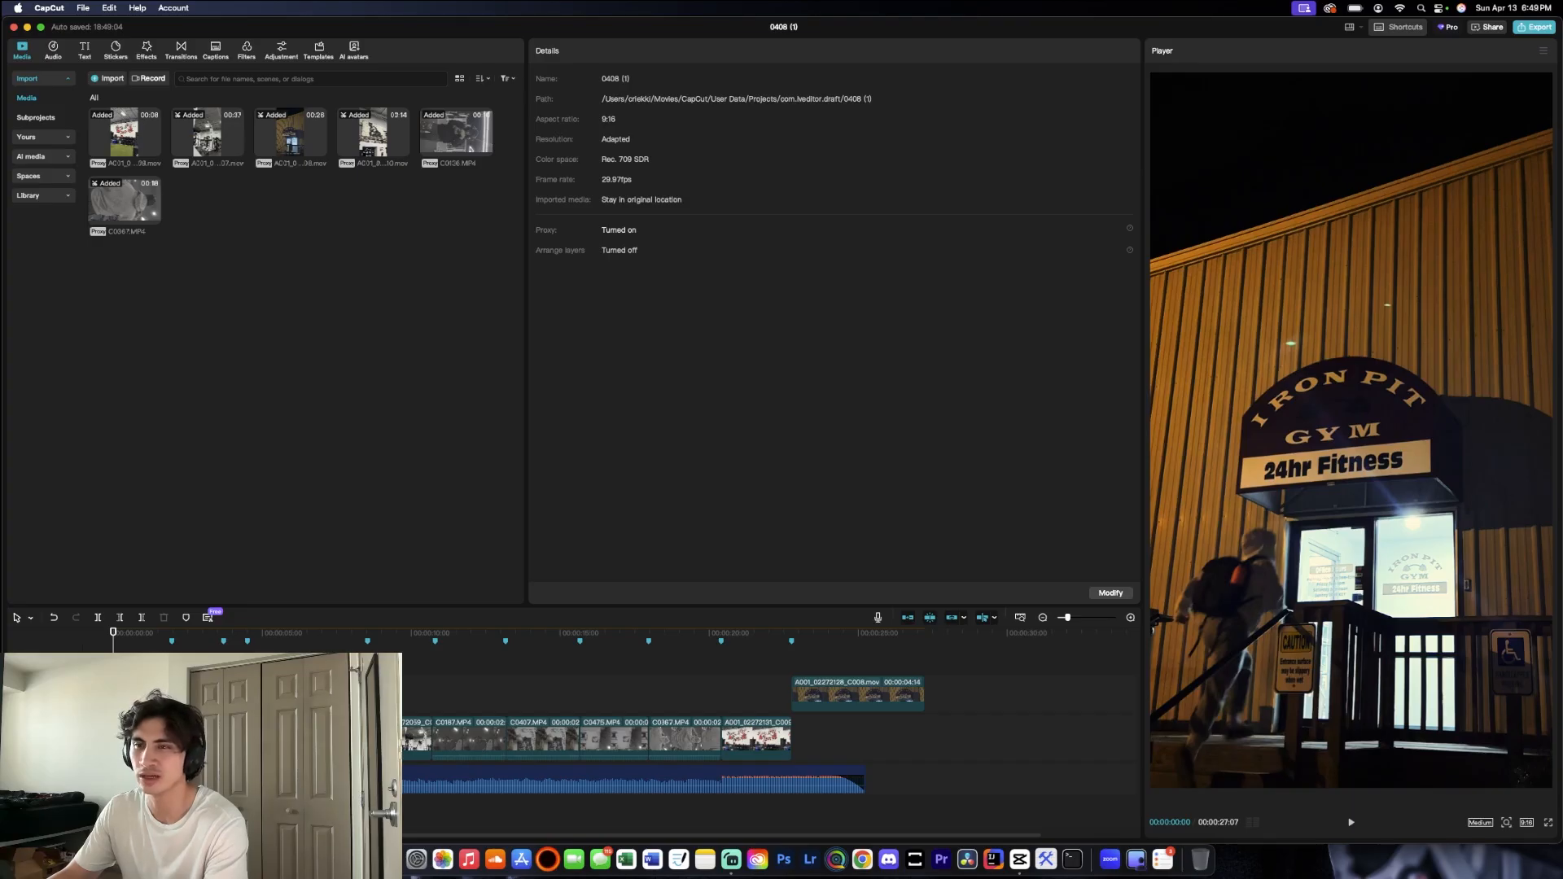
Step: Play the edit from the start of the timeline to review the current cut
click(52, 780)
key(space)
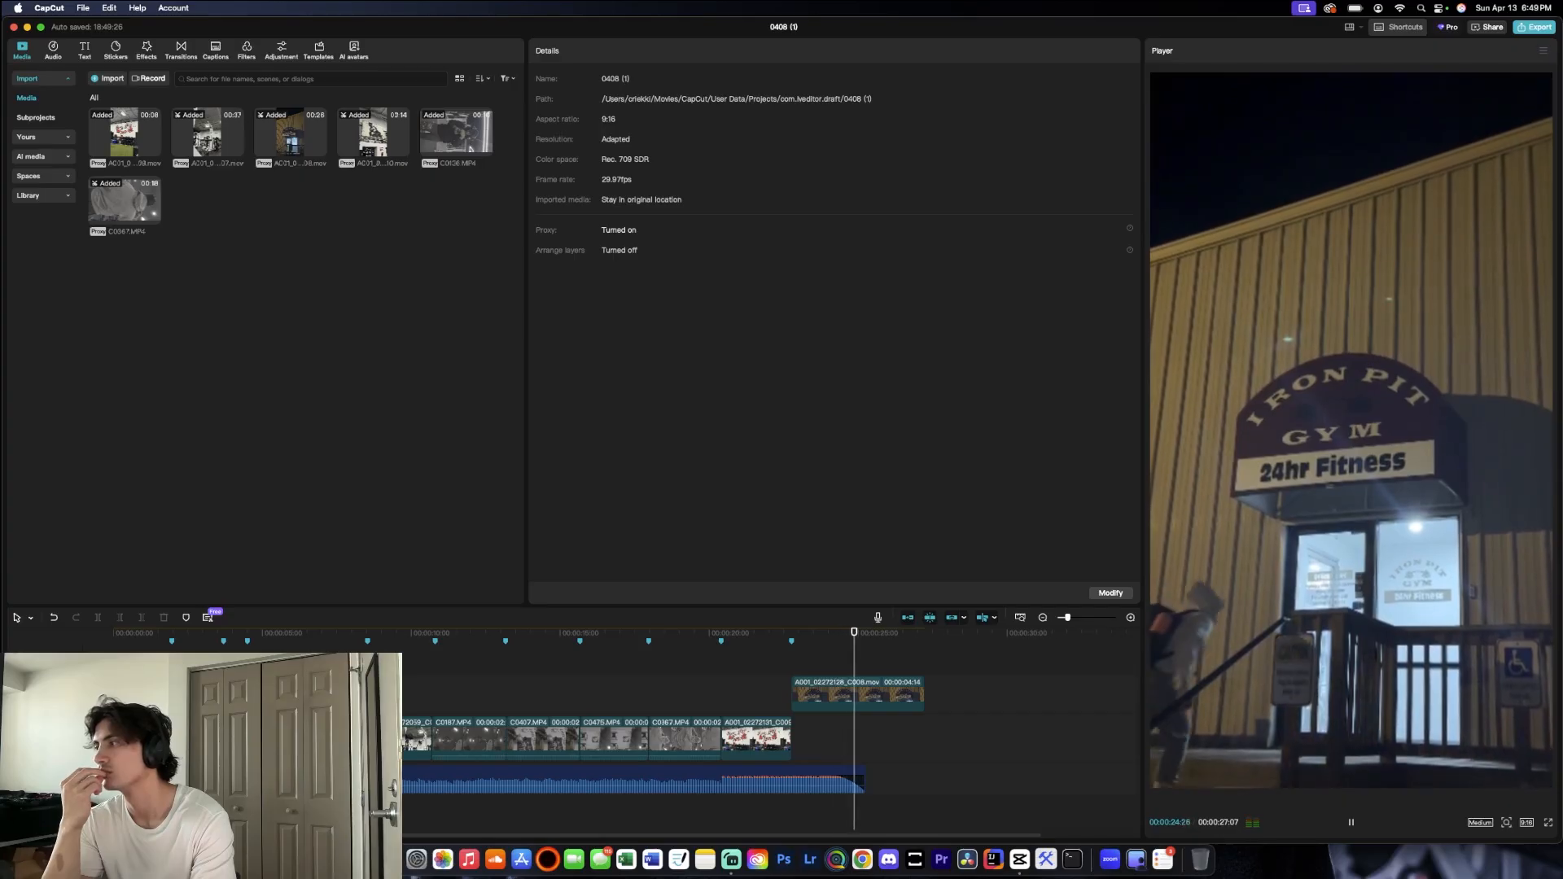
key(space)
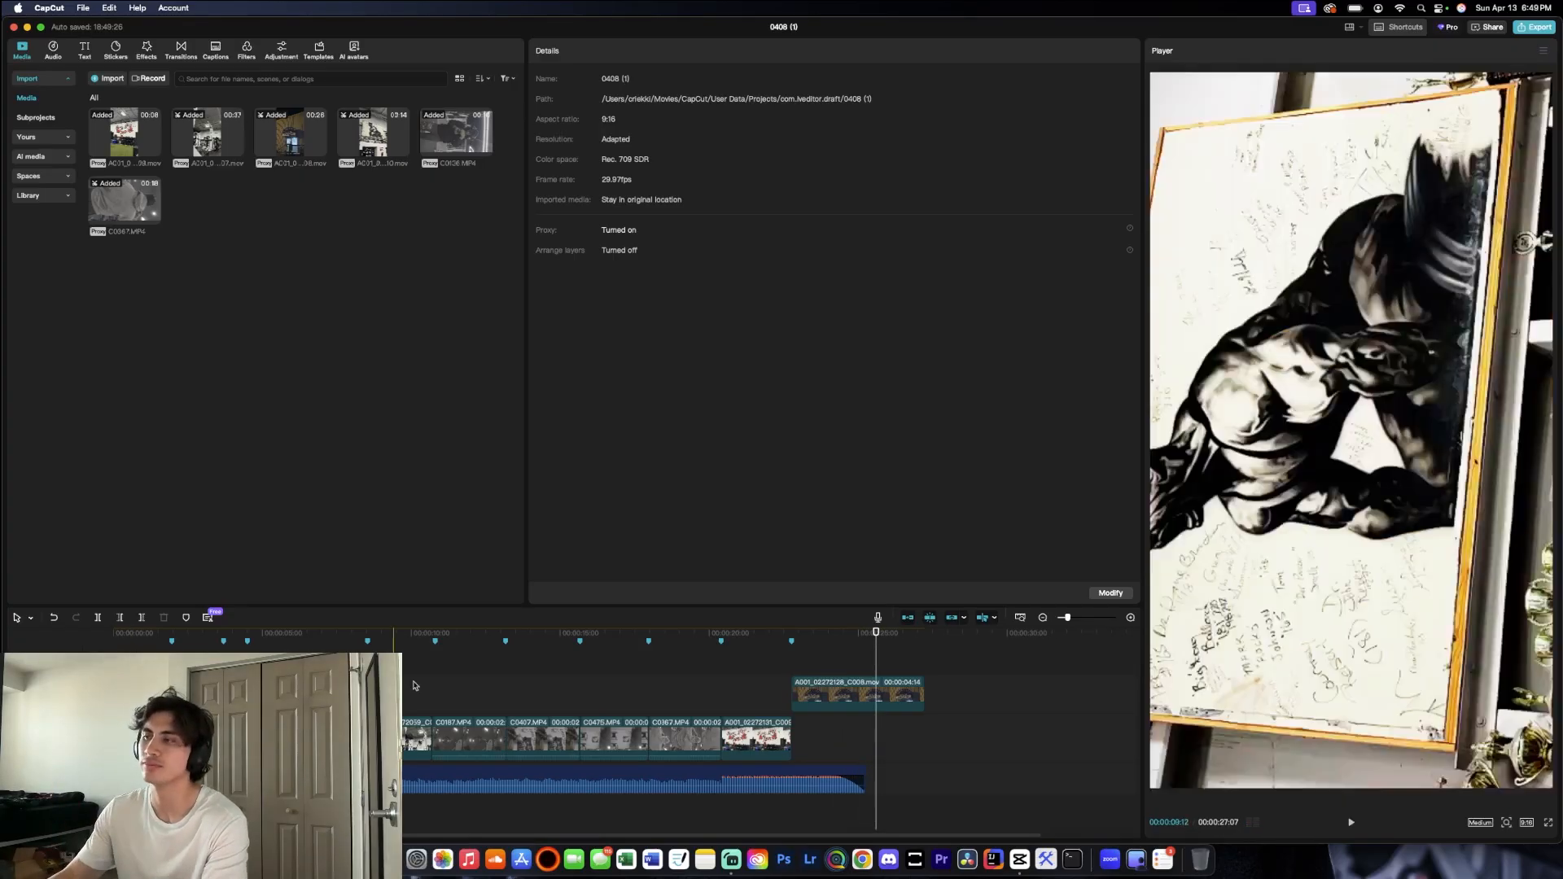
Step: Enable stabilization at the Recommended level on the gym mural clip near the start of the timeline
mouse_move(876, 633)
mouse_down()
mouse_move(112, 643)
mouse_move(260, 633)
mouse_move(149, 633)
mouse_move(204, 633)
mouse_move(179, 633)
mouse_up()
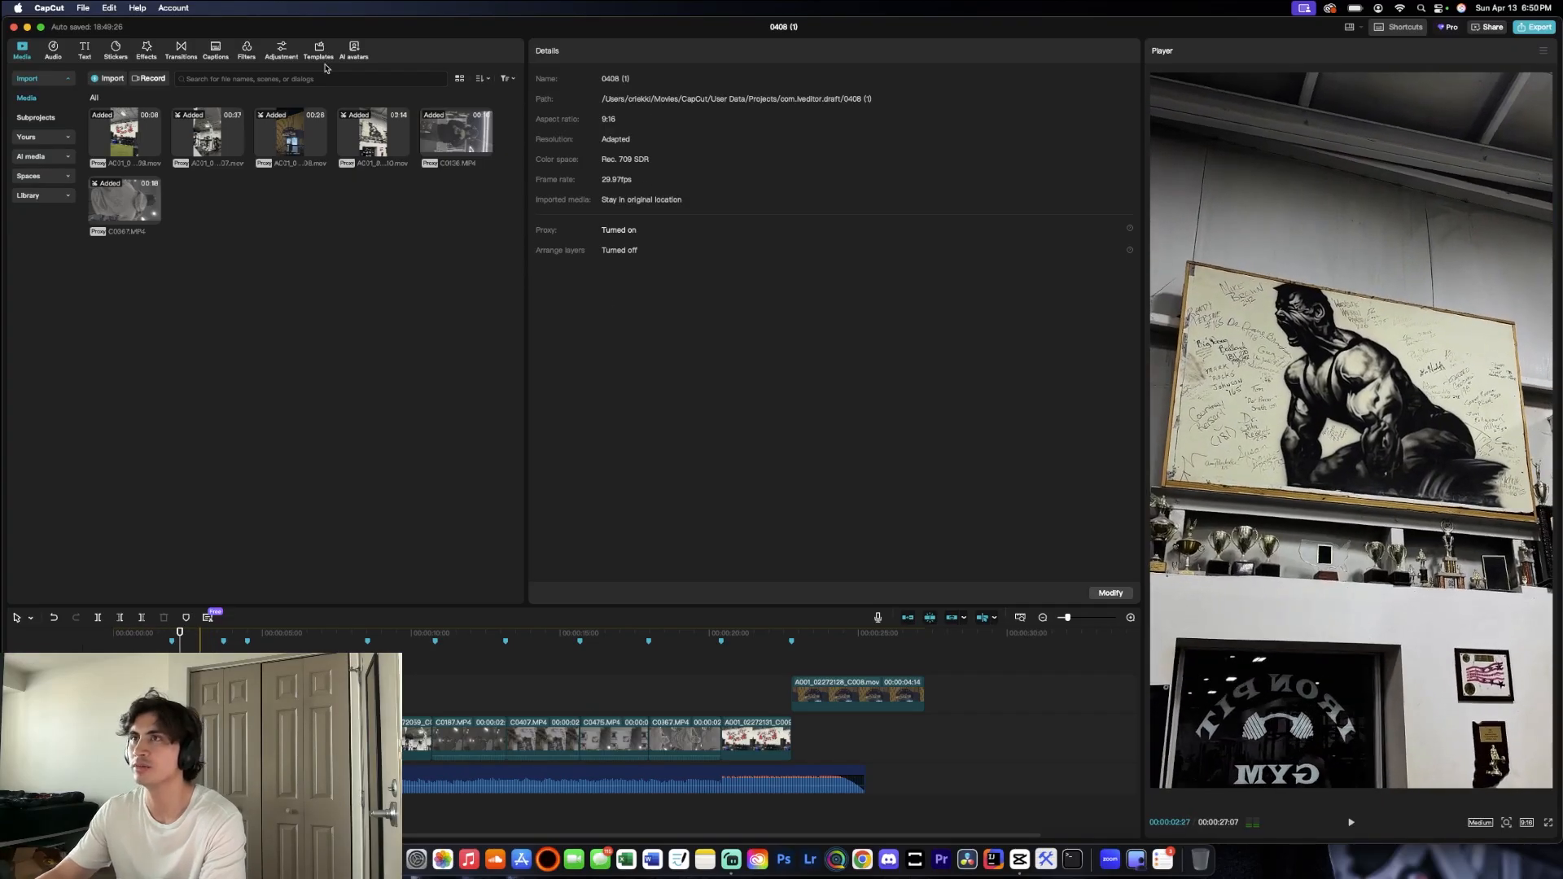
click(196, 738)
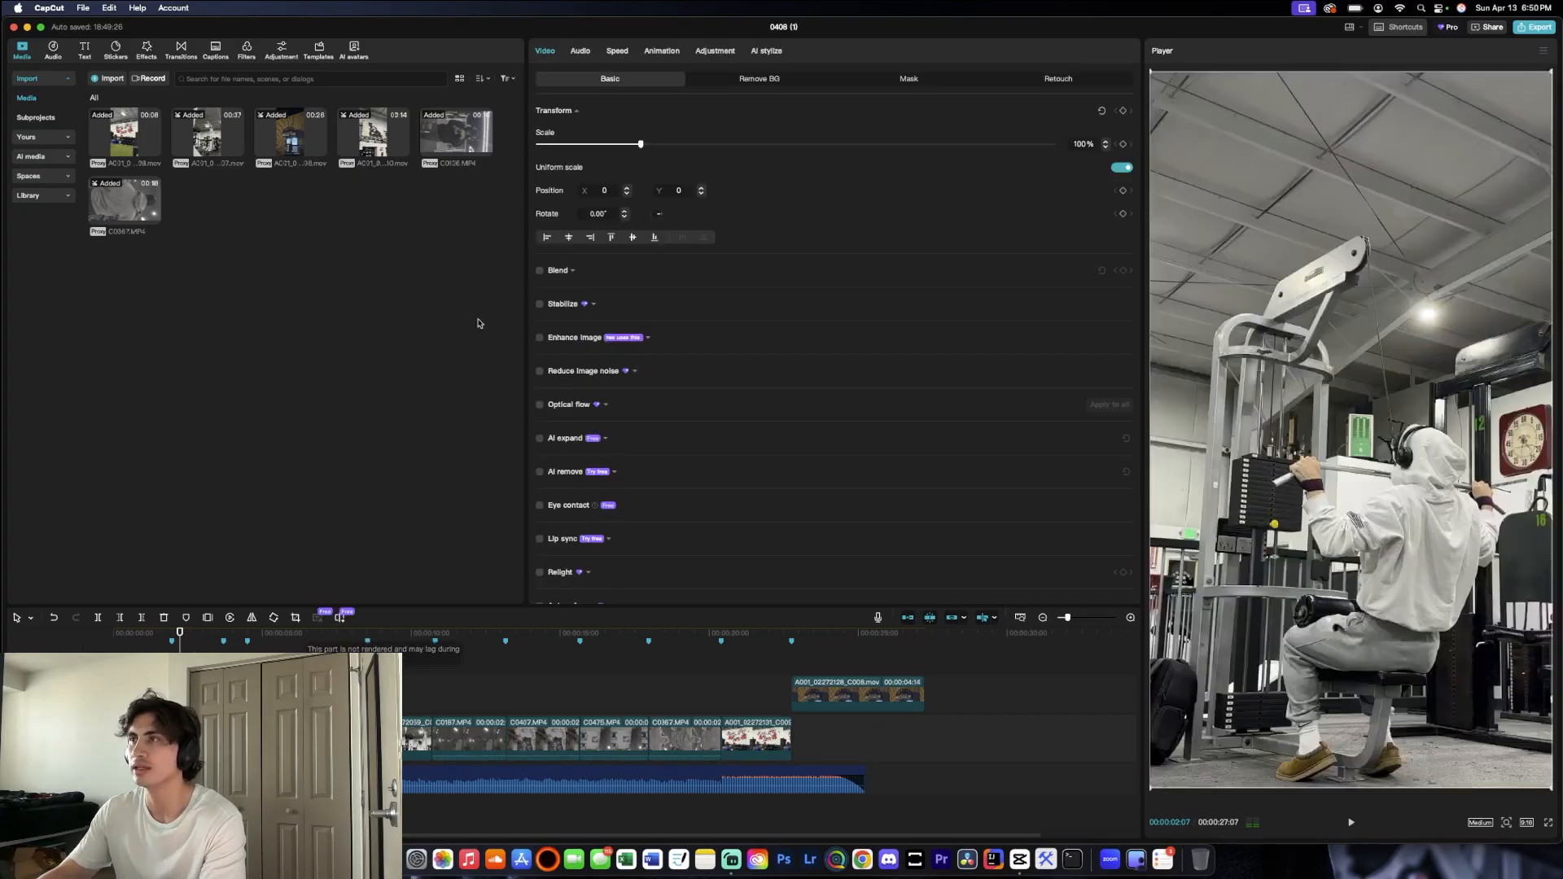
click(539, 305)
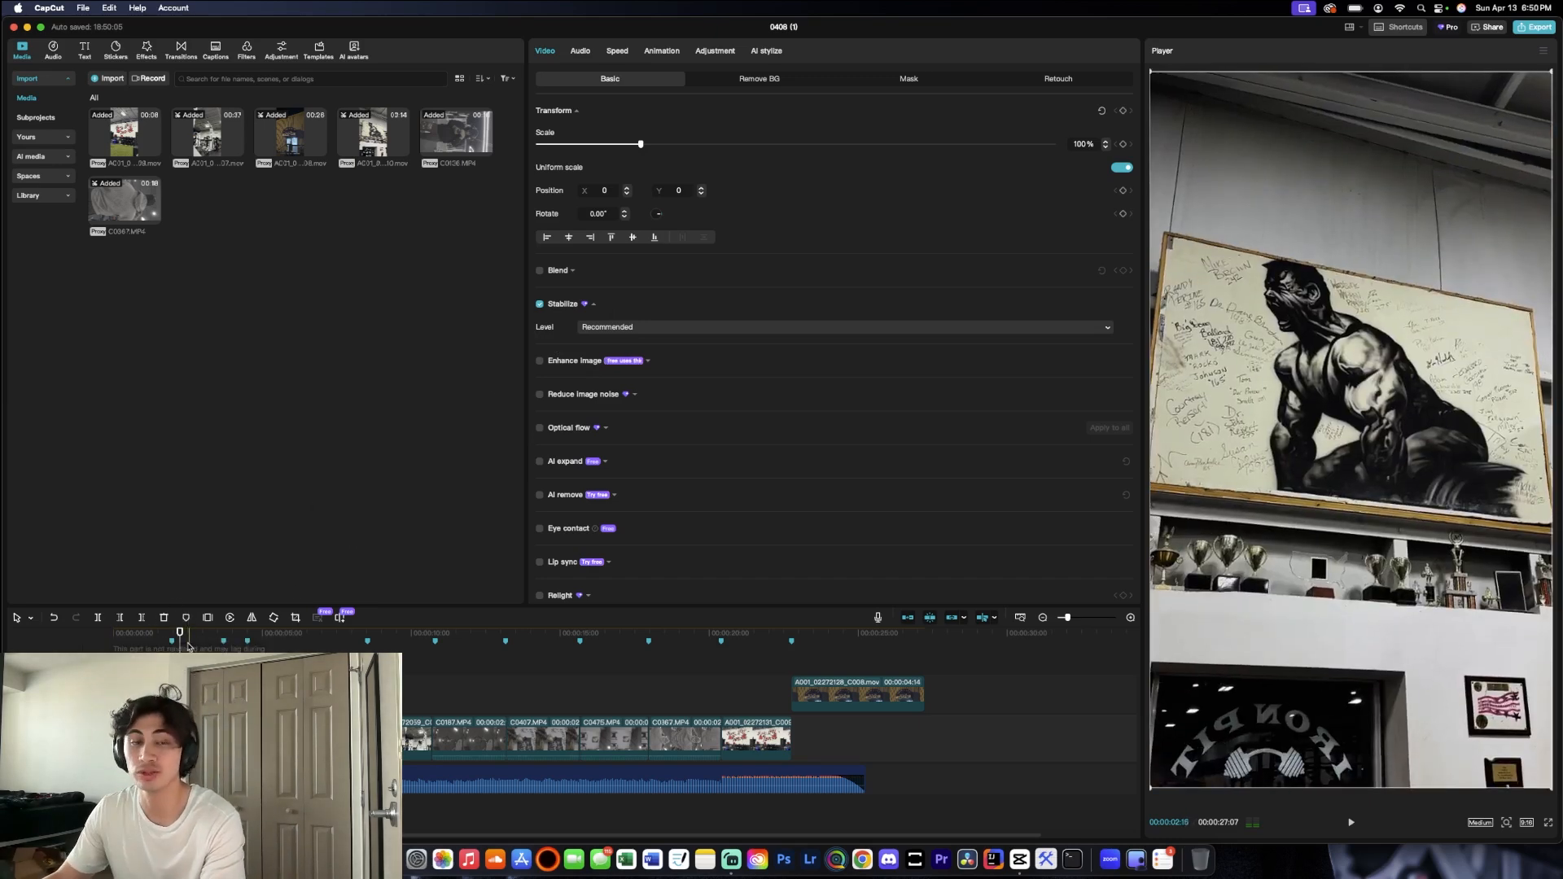
click(251, 635)
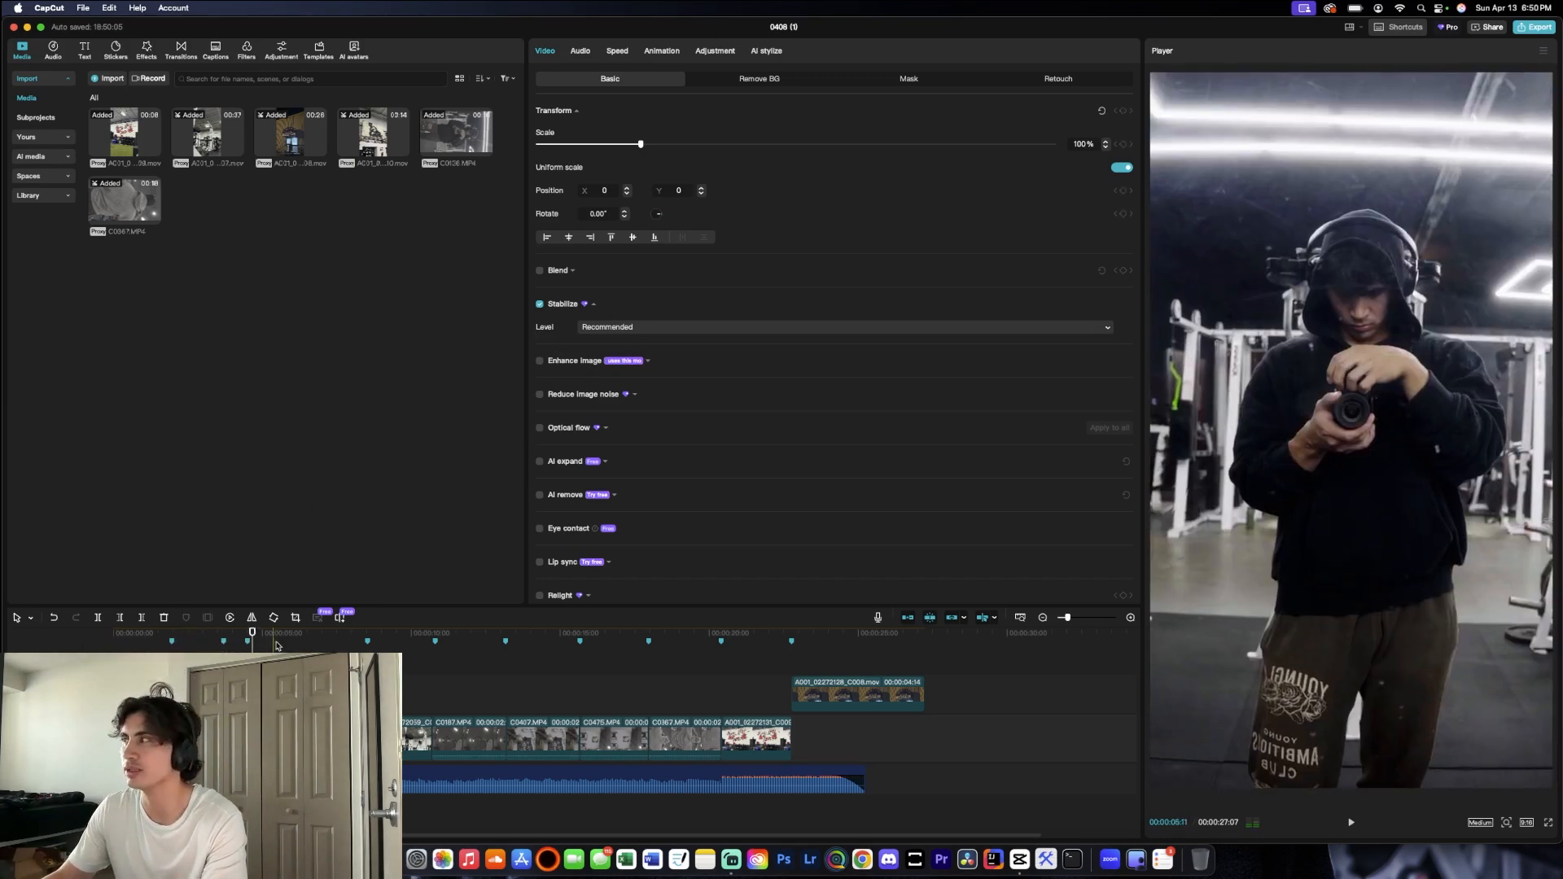
drag(252, 632, 128, 633)
right_click(147, 738)
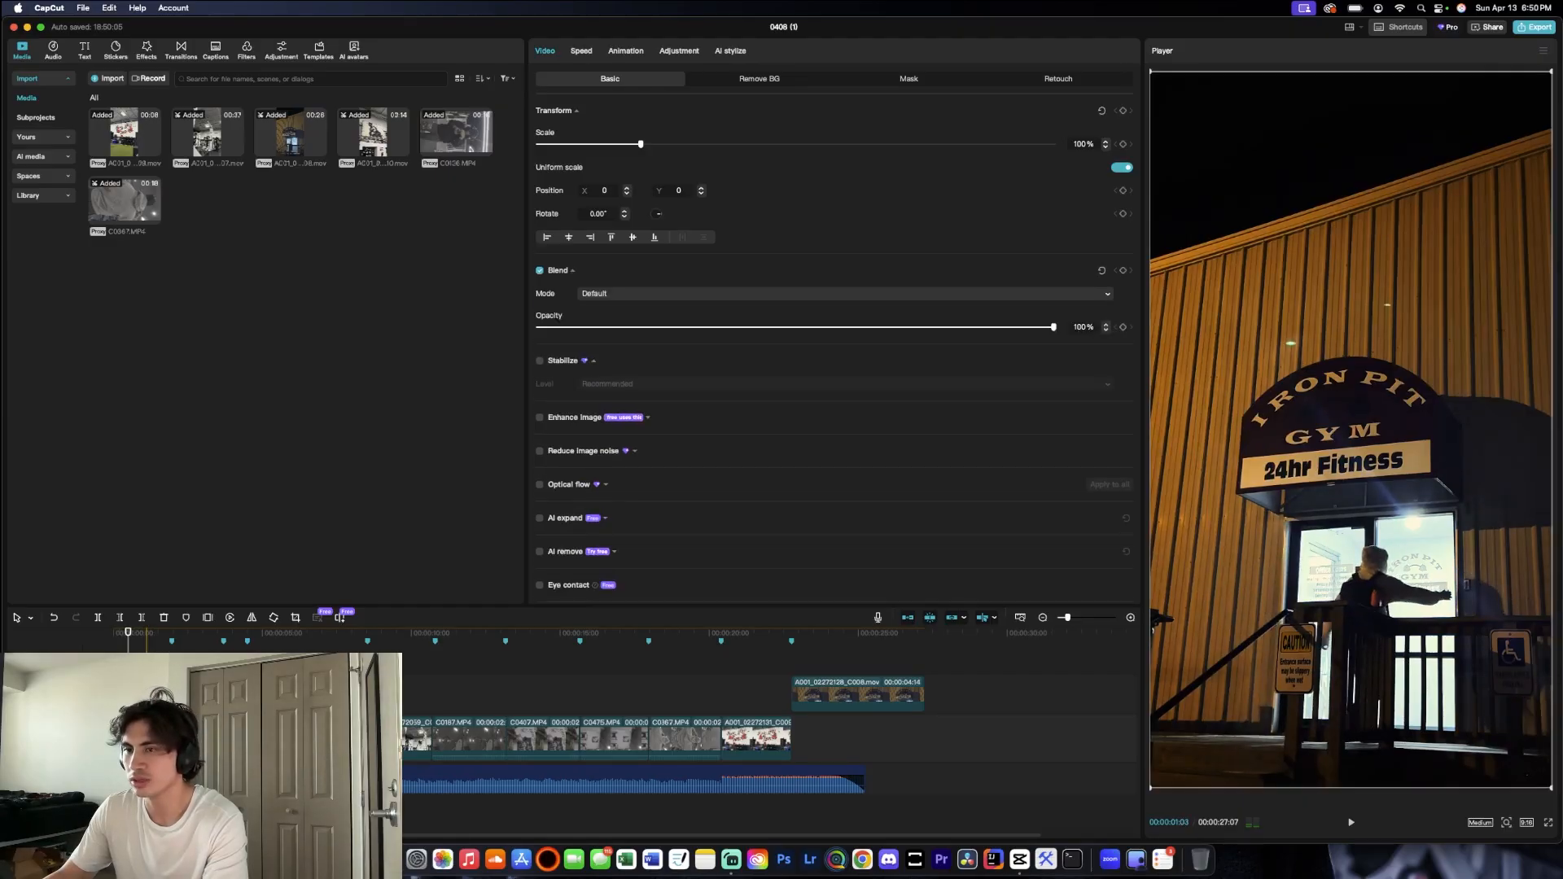
click(218, 432)
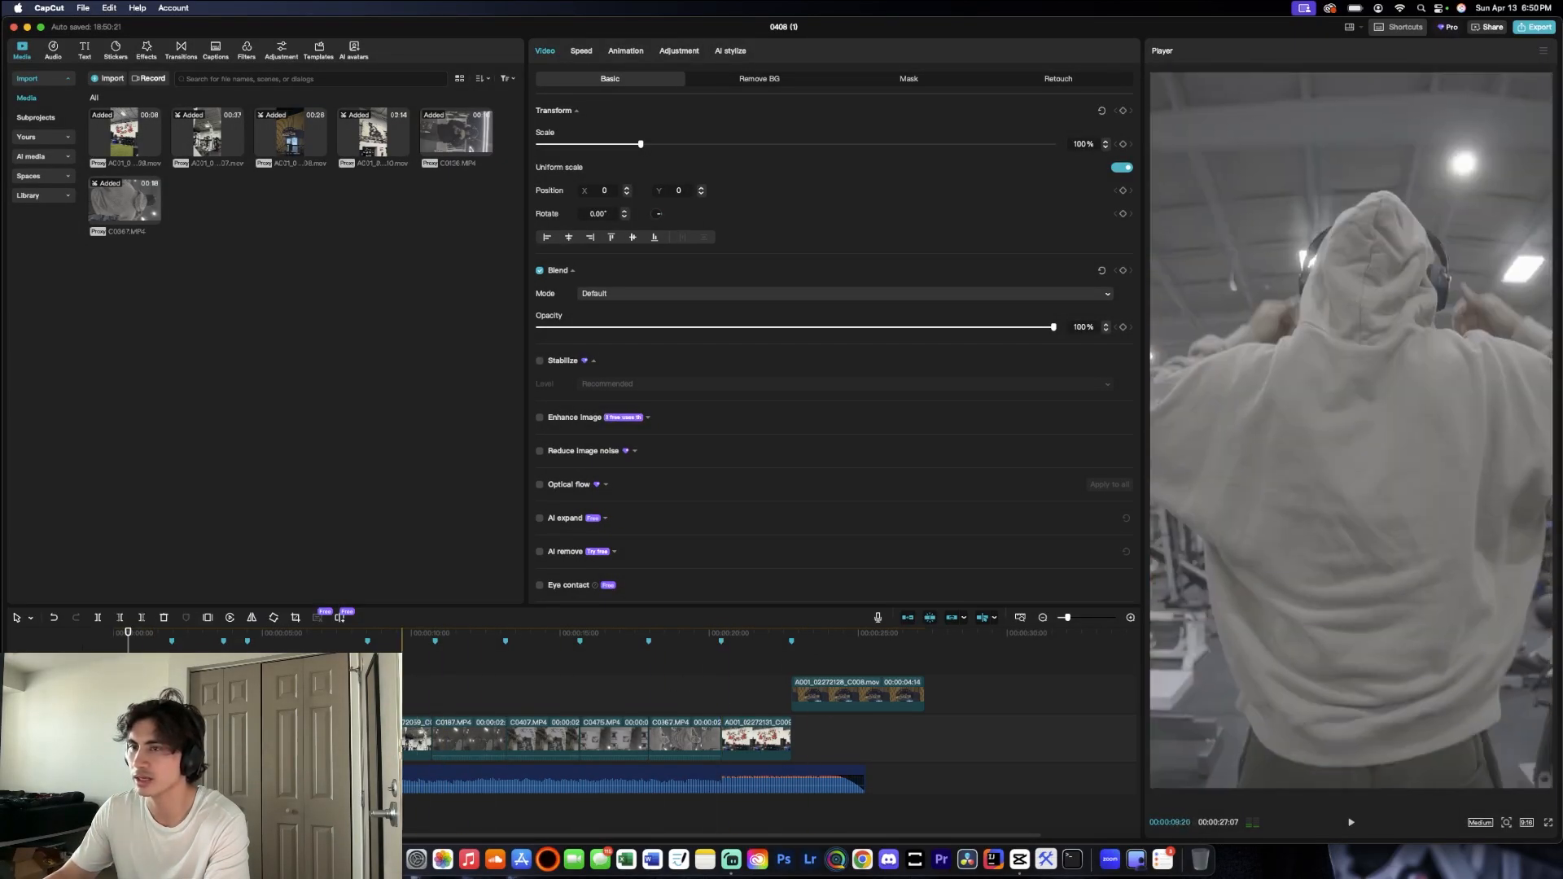
click(838, 691)
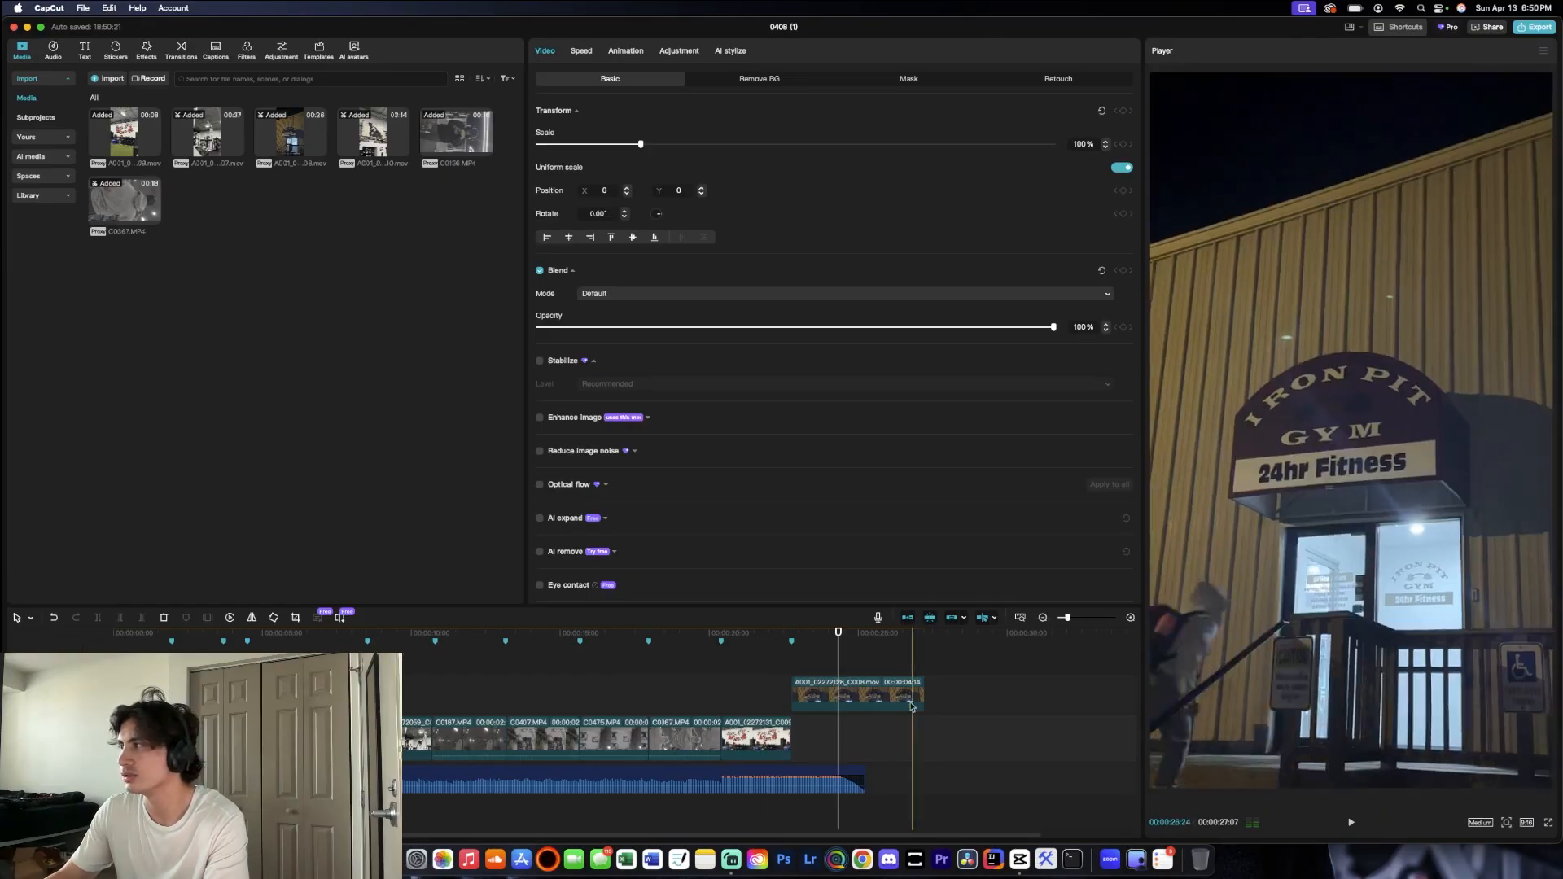
right_click(870, 692)
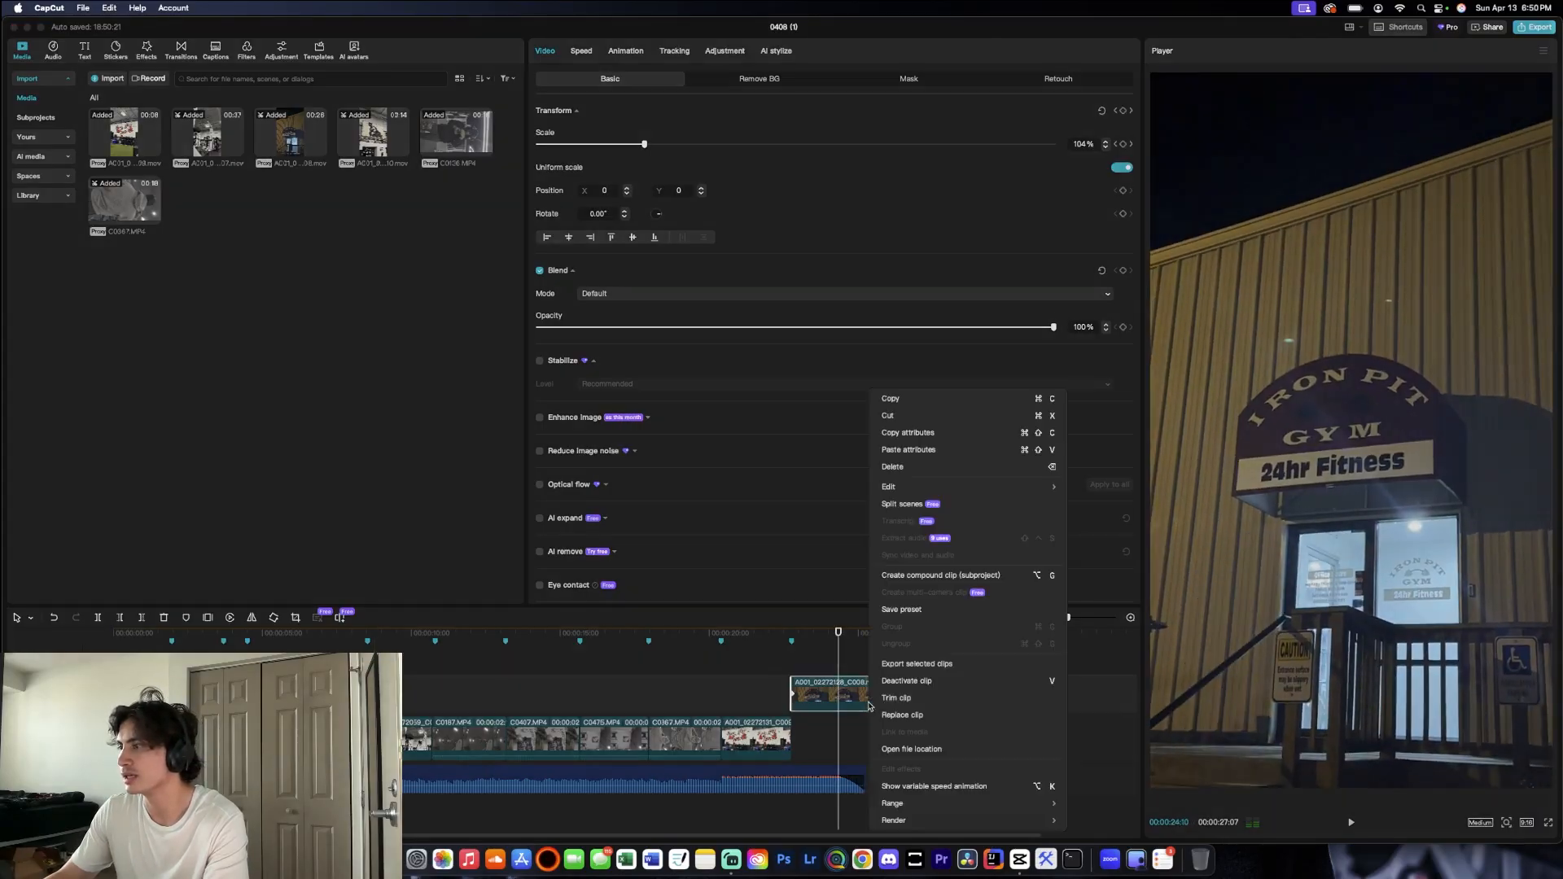
click(934, 450)
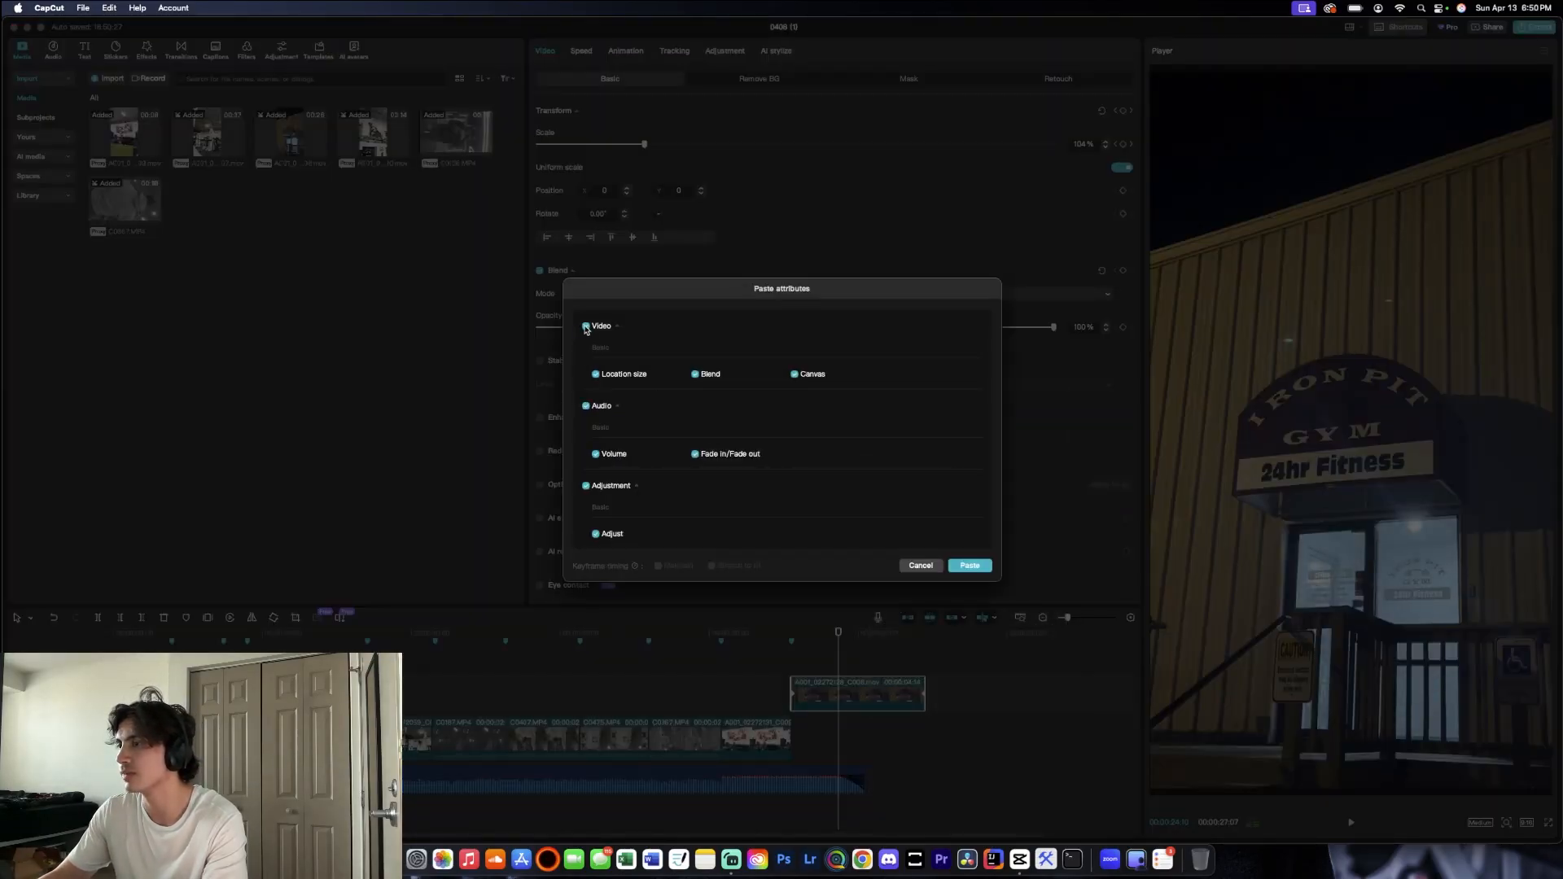
click(923, 566)
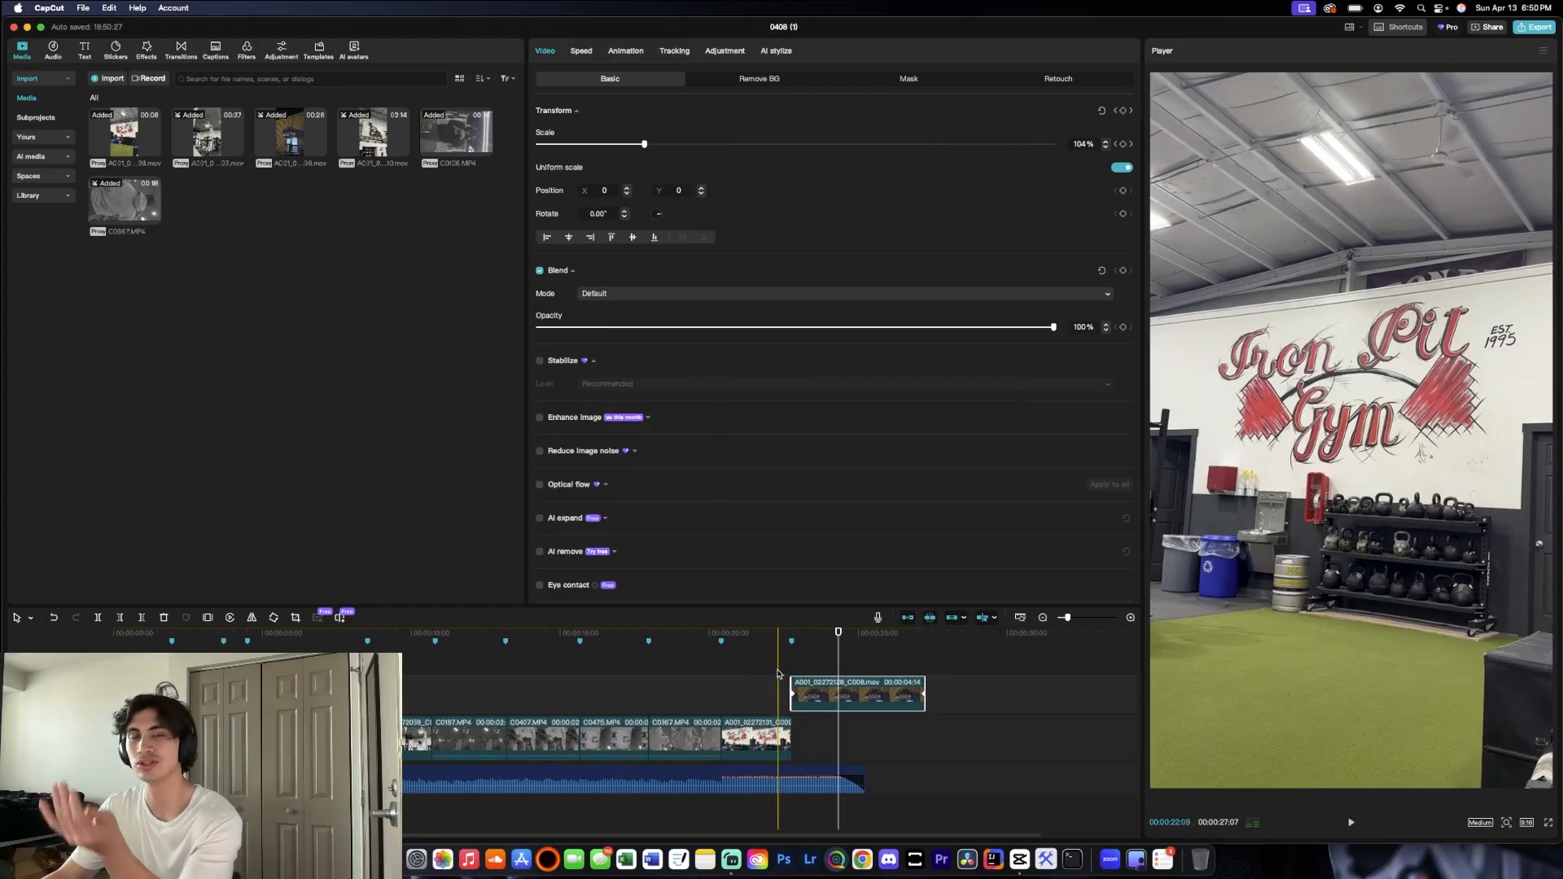
Step: Copy the opening gym exterior clip's attributes and paste the adjustment attributes, without the video attributes, onto the closing exterior clip
right_click(148, 739)
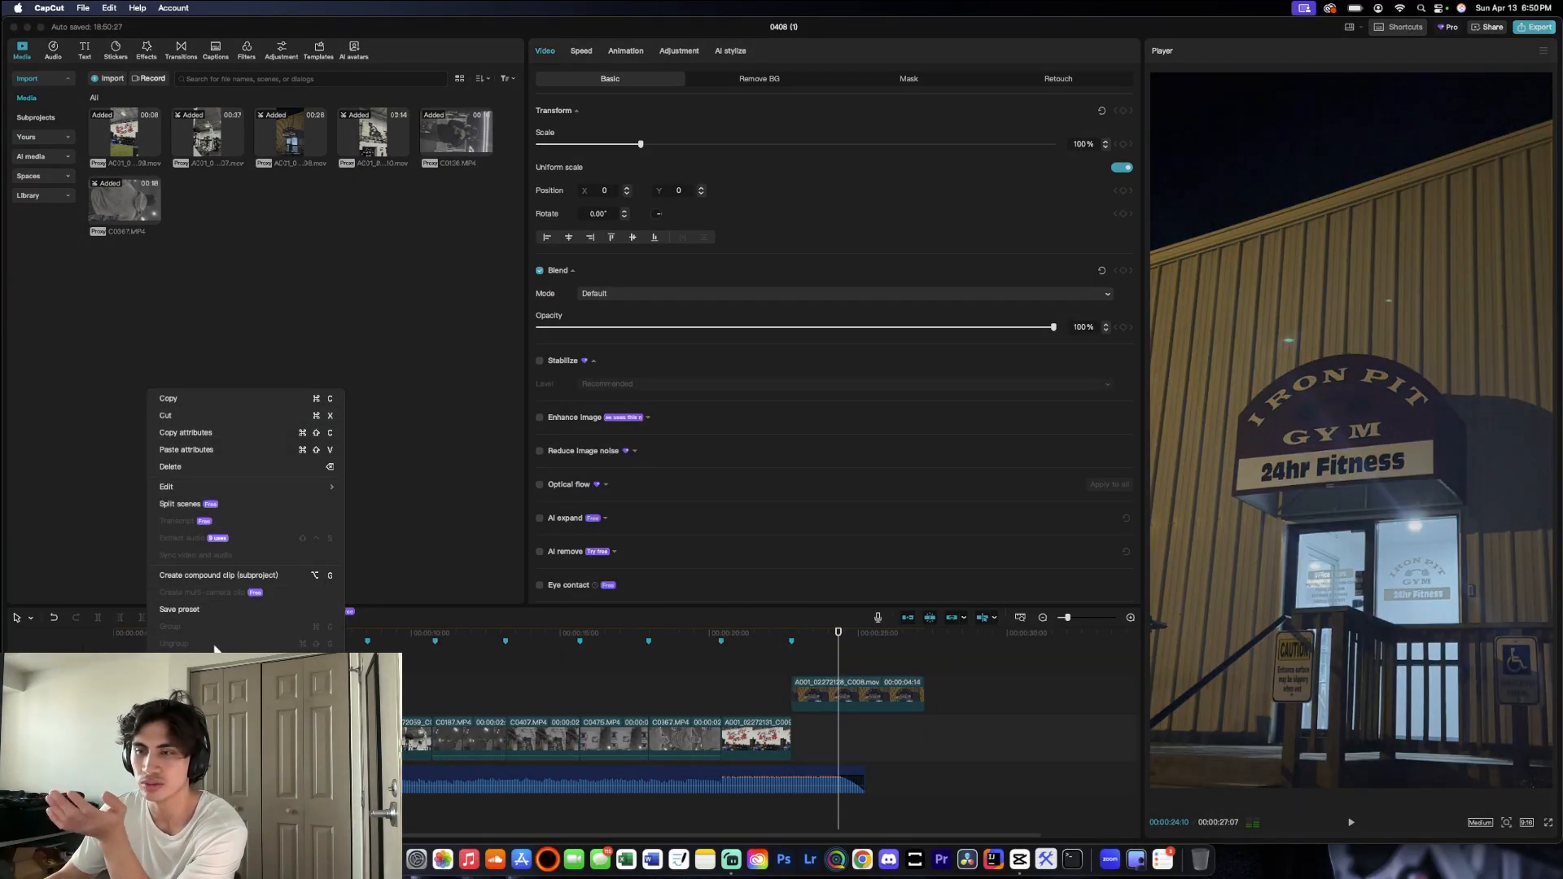
click(193, 433)
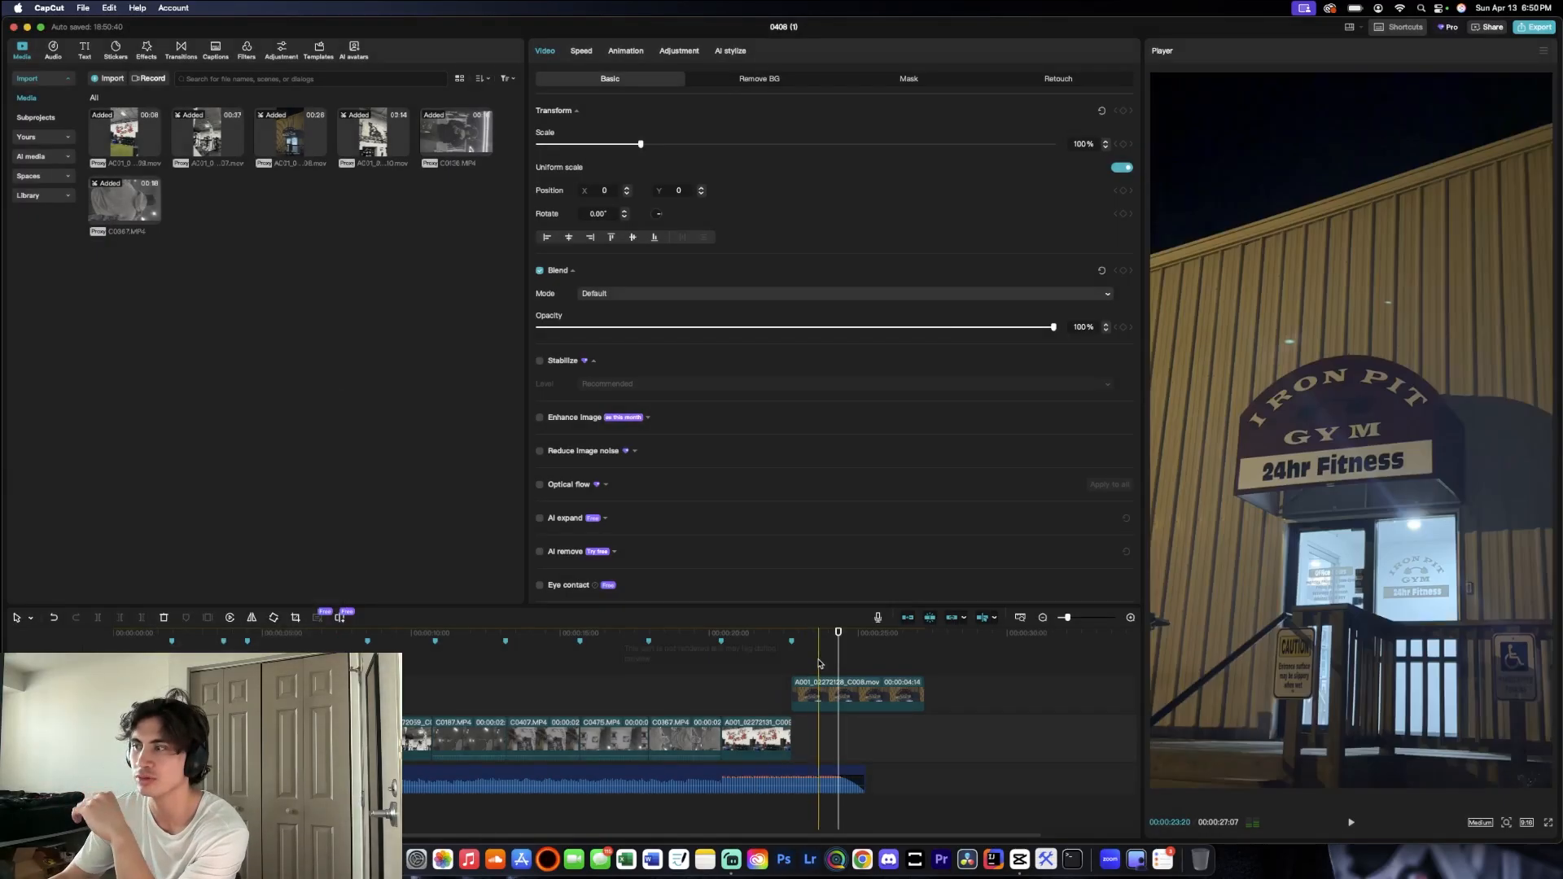
right_click(855, 698)
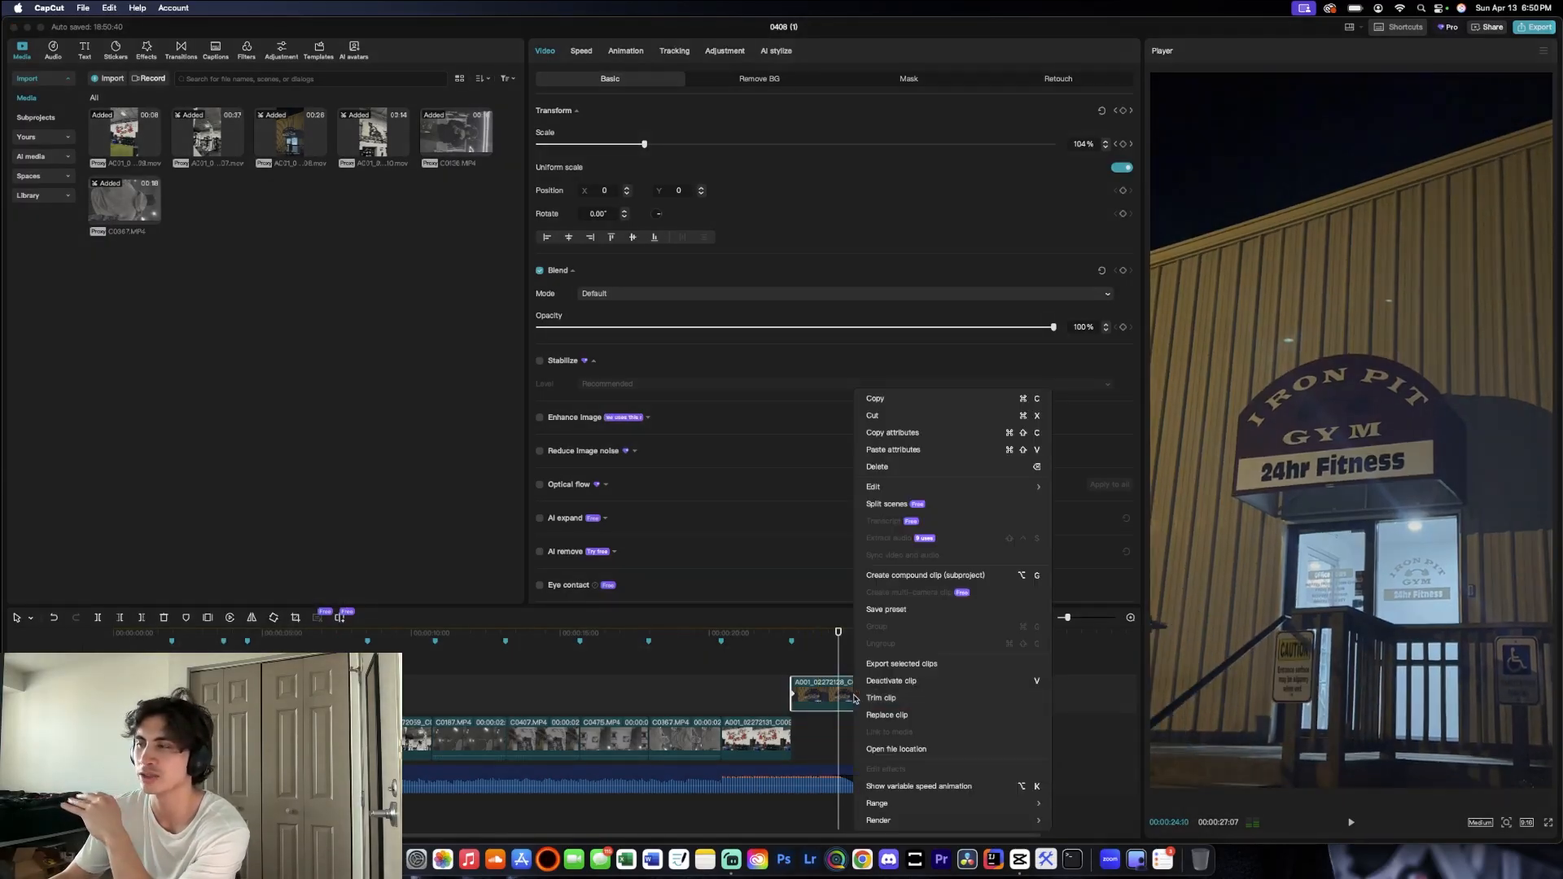
click(894, 450)
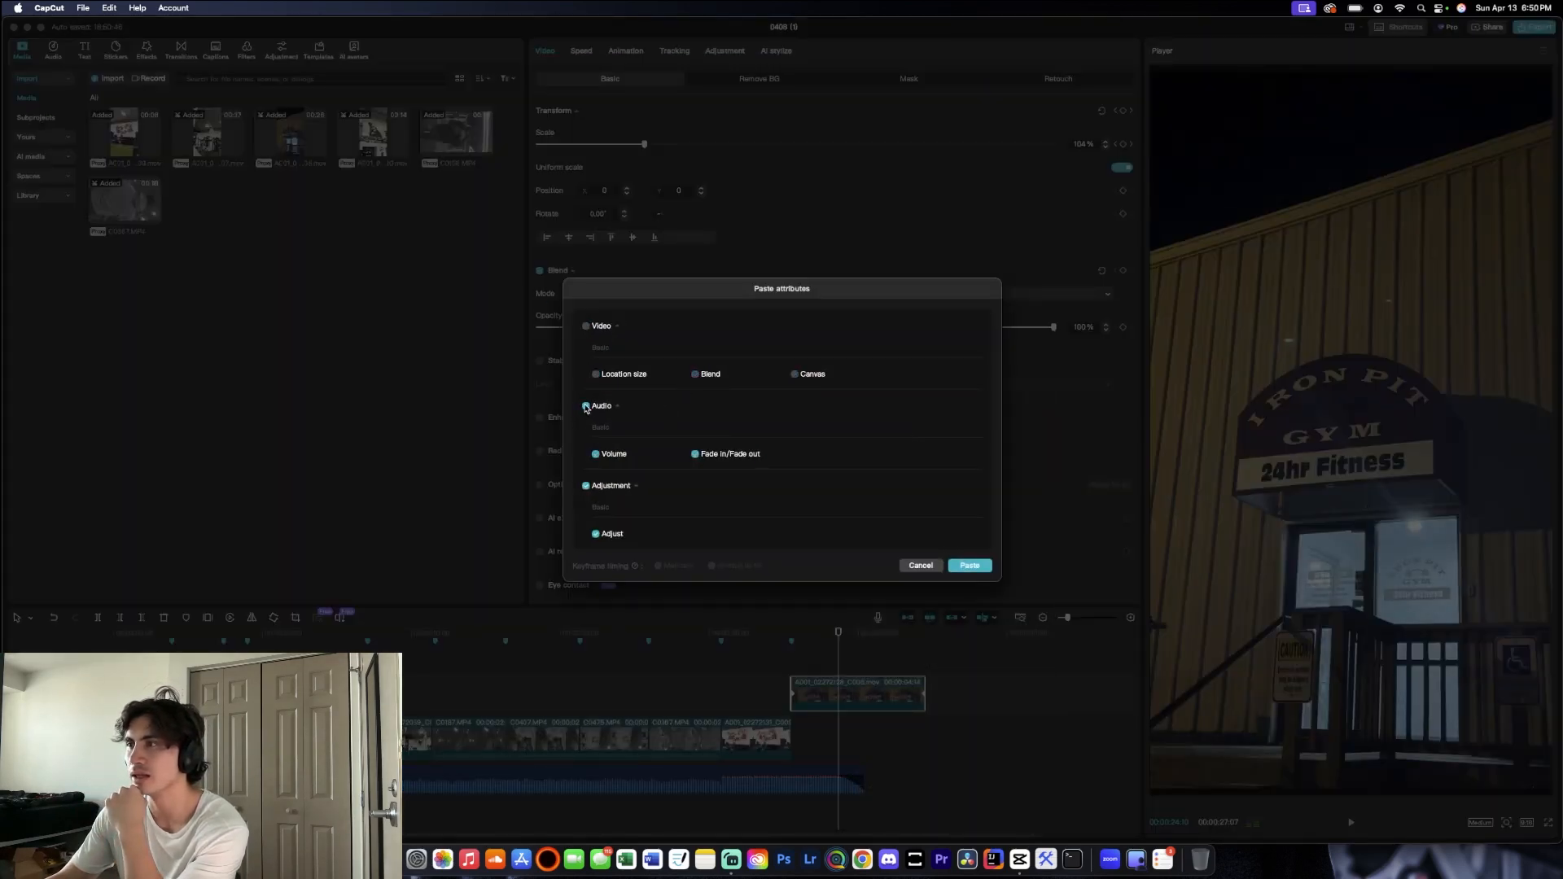
click(956, 573)
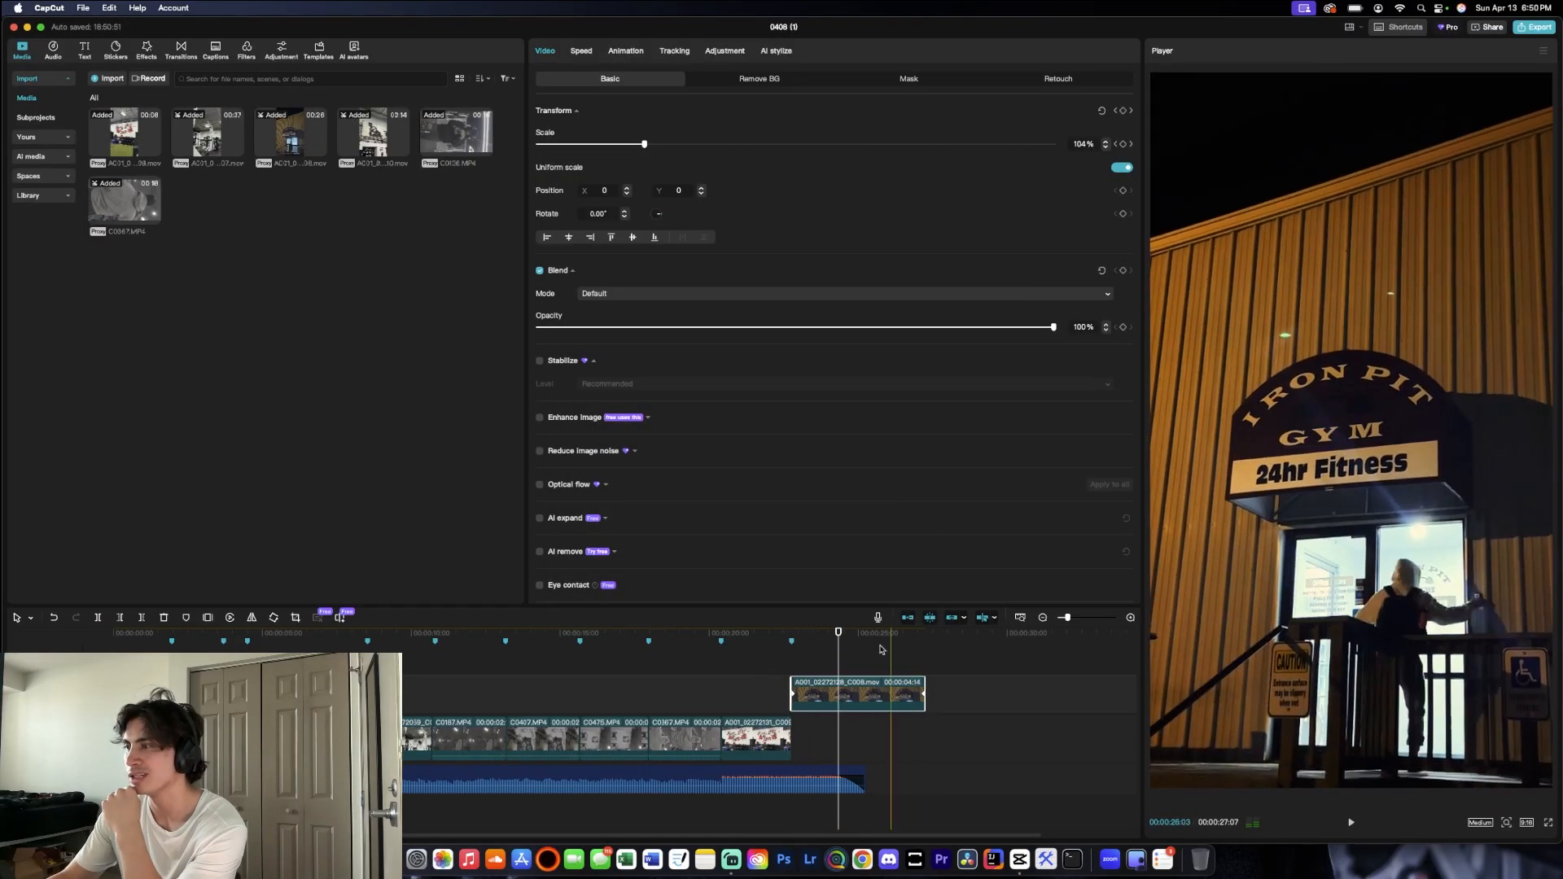
Step: Stabilize the mirror shot clip with the camera, using the Most stable level
drag(838, 631, 248, 633)
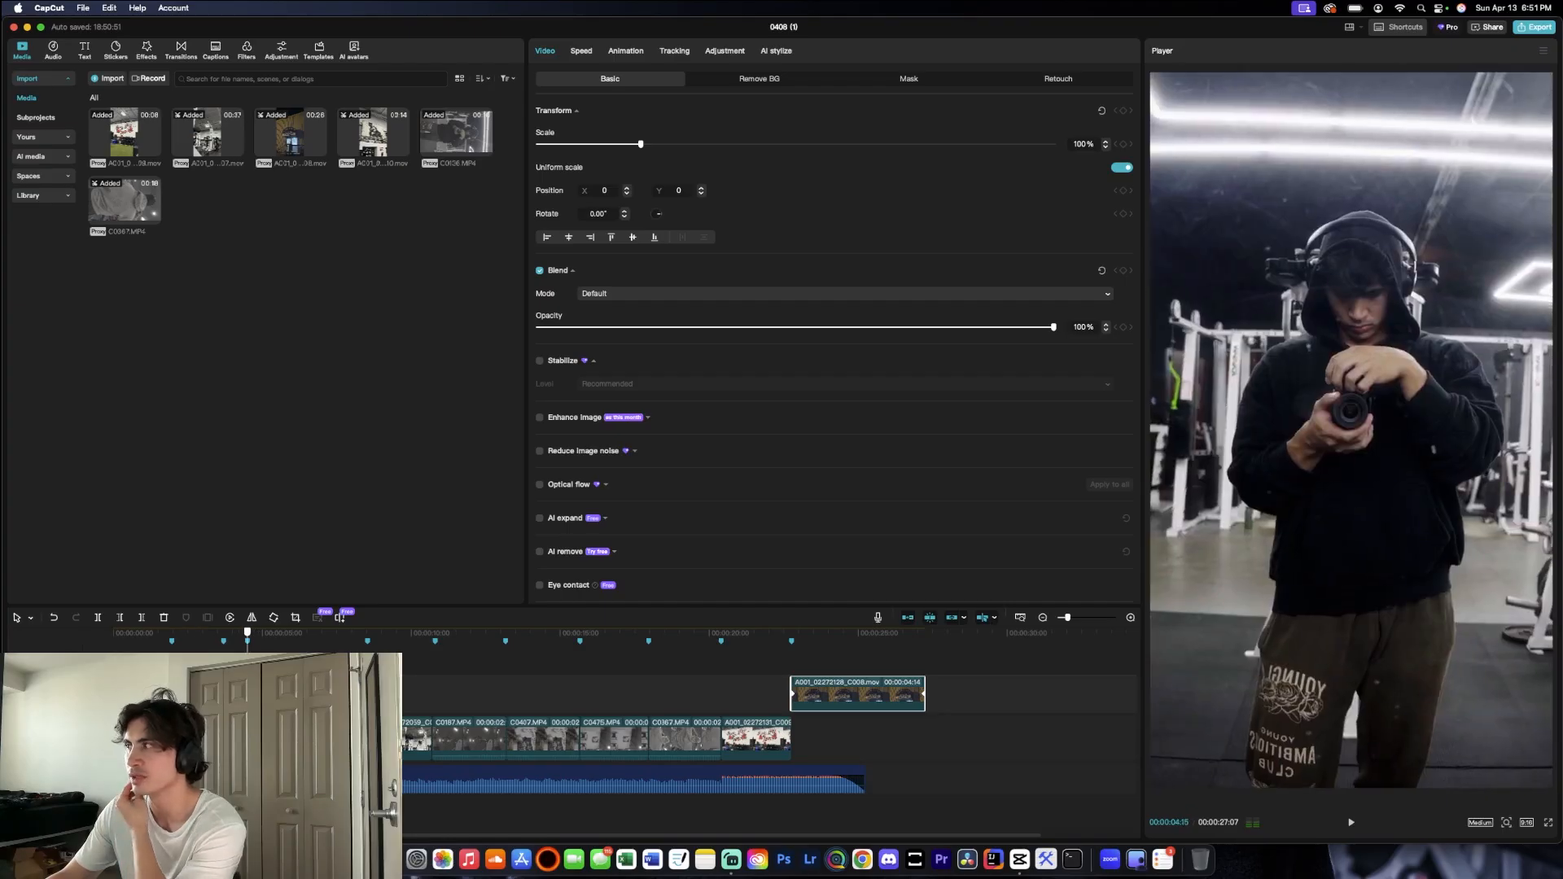
click(236, 738)
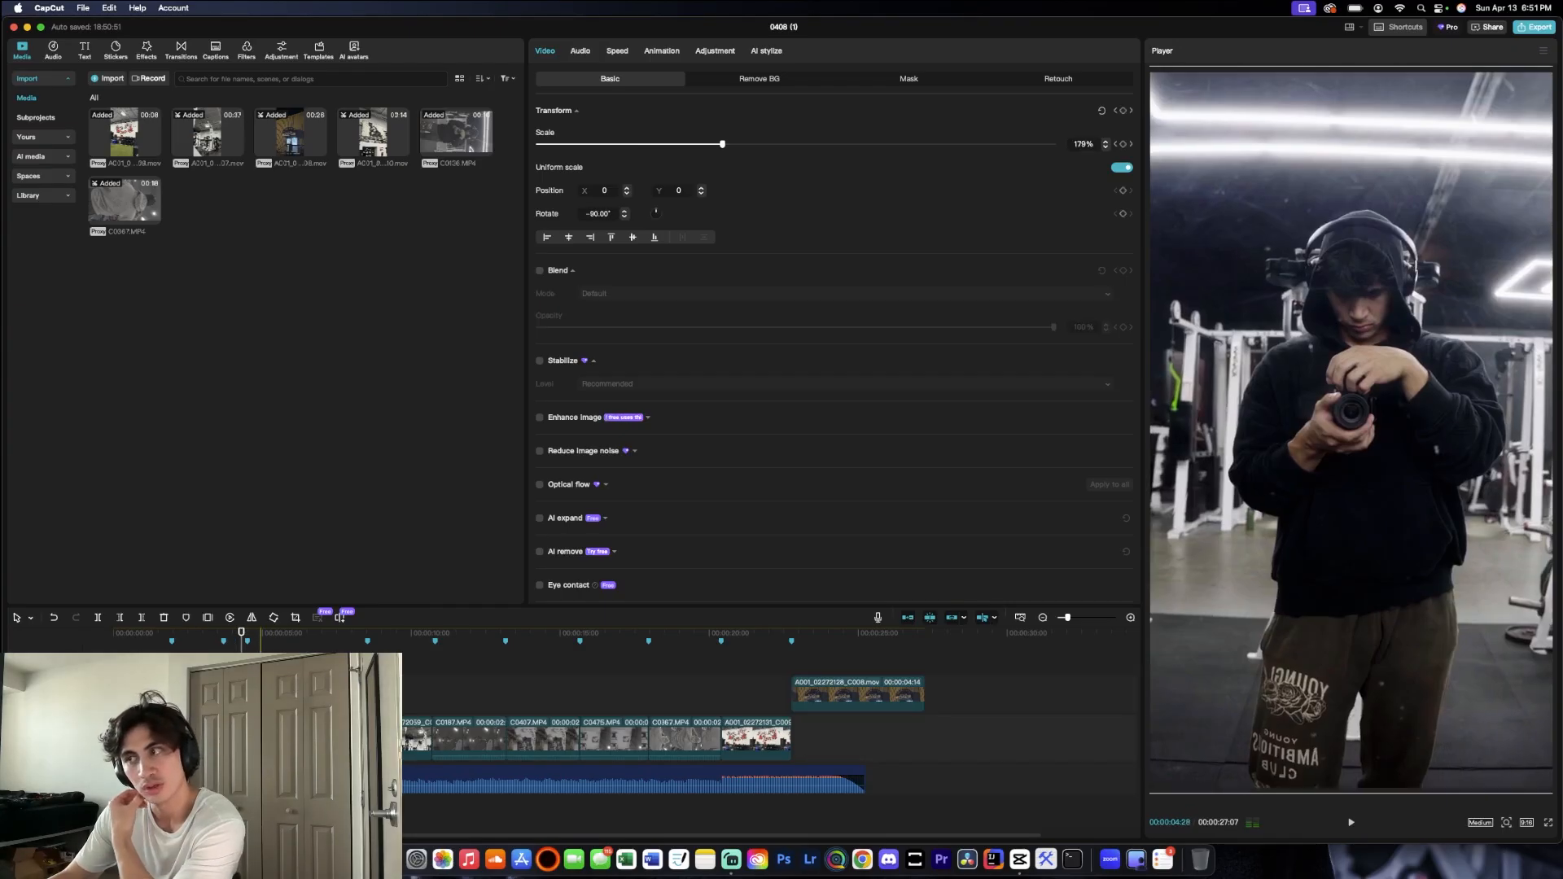
click(539, 359)
click(626, 383)
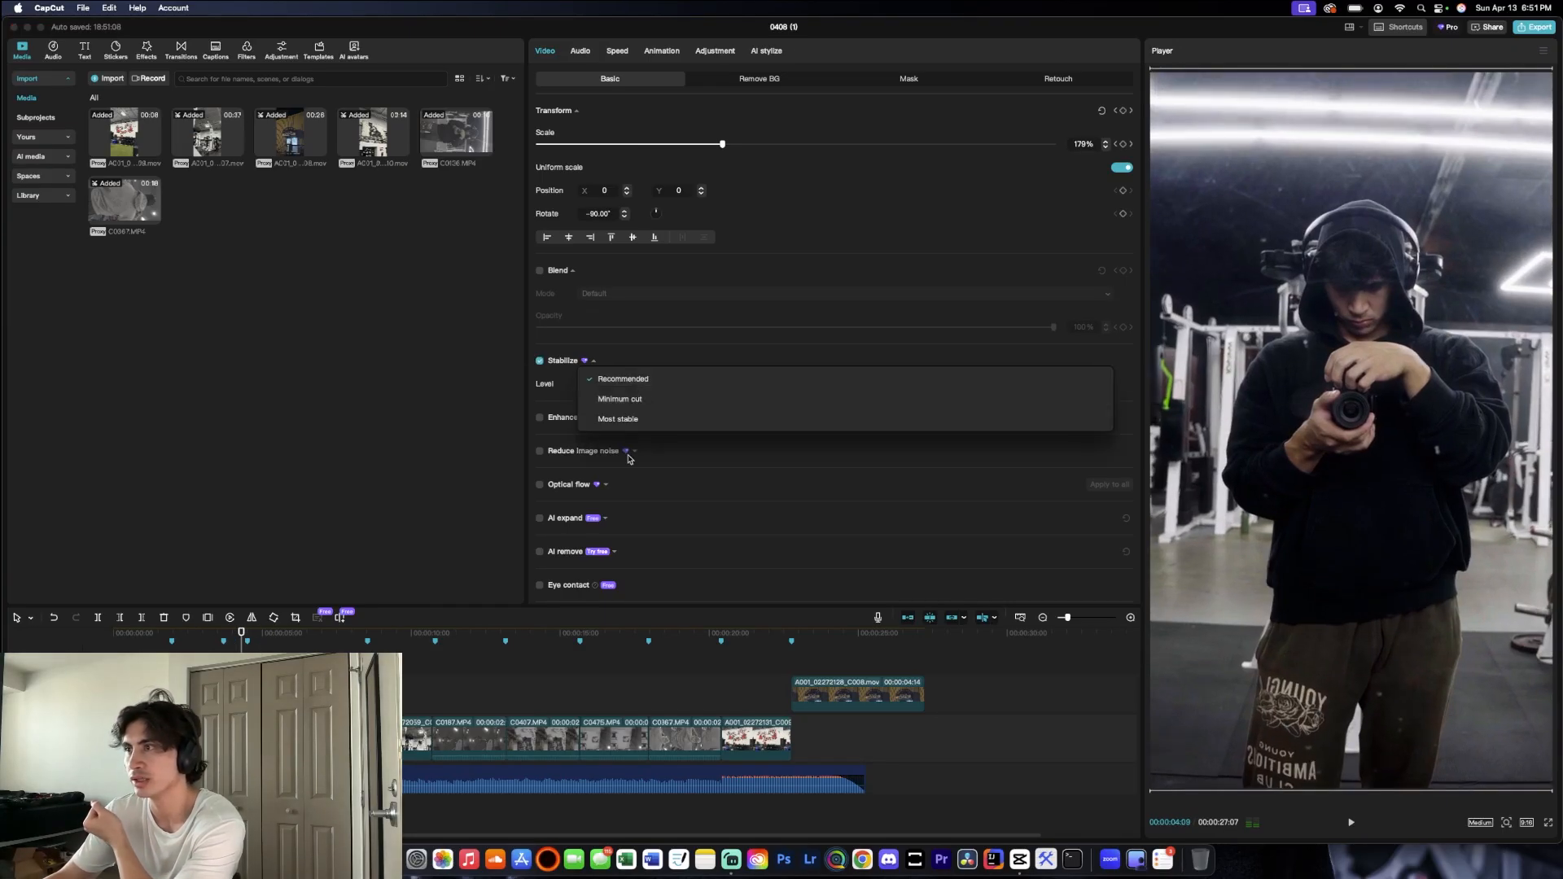
click(627, 419)
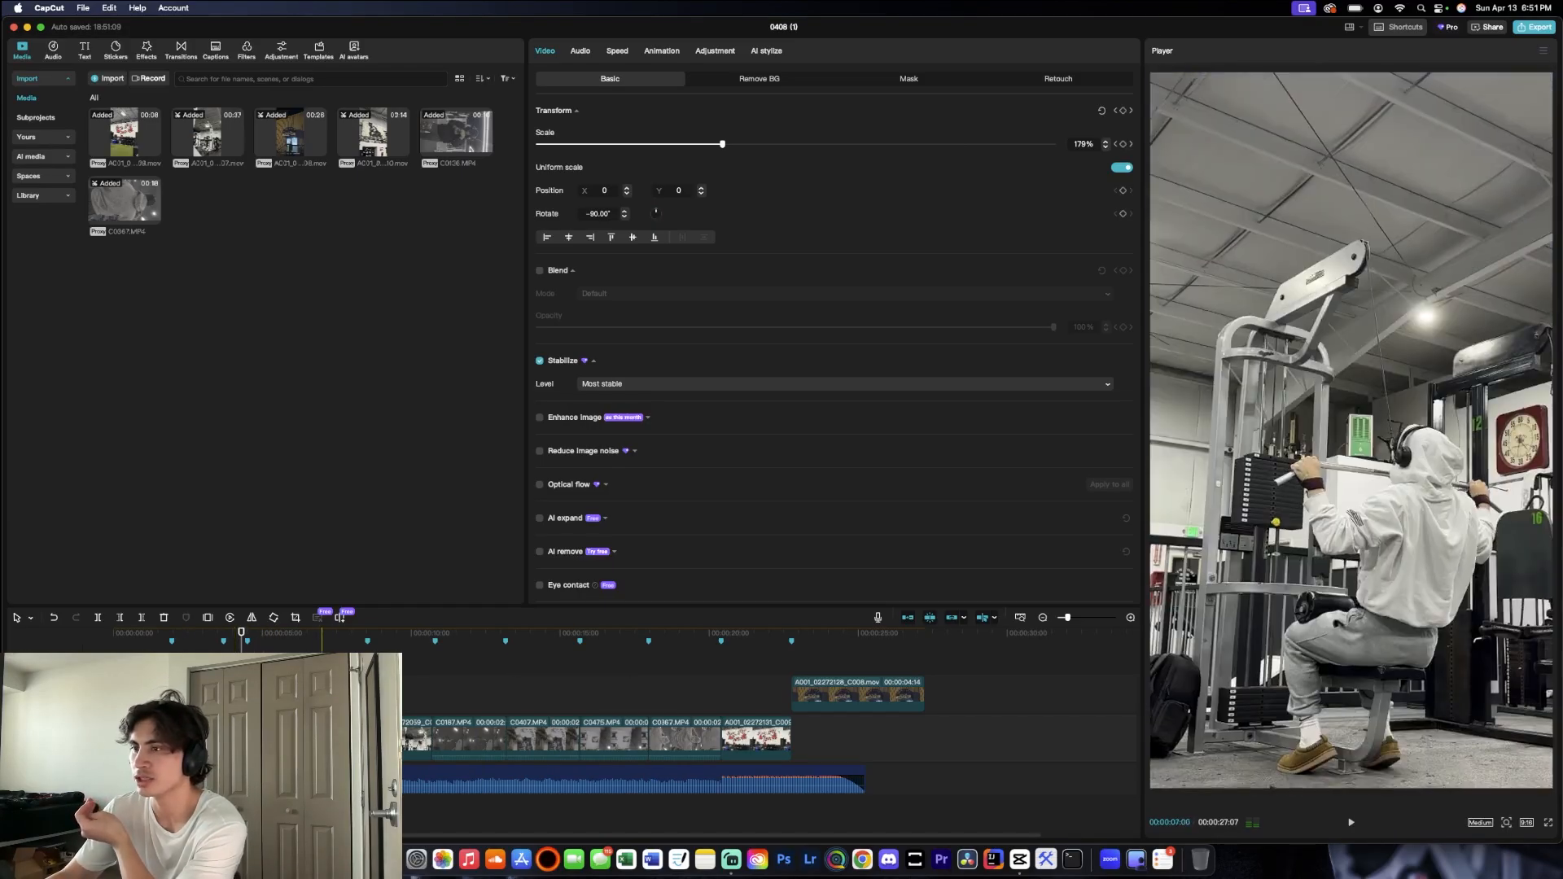
Step: Move to the lat pulldown clip at about 7 seconds and display the color oscilloscope with the preview
drag(241, 631, 331, 632)
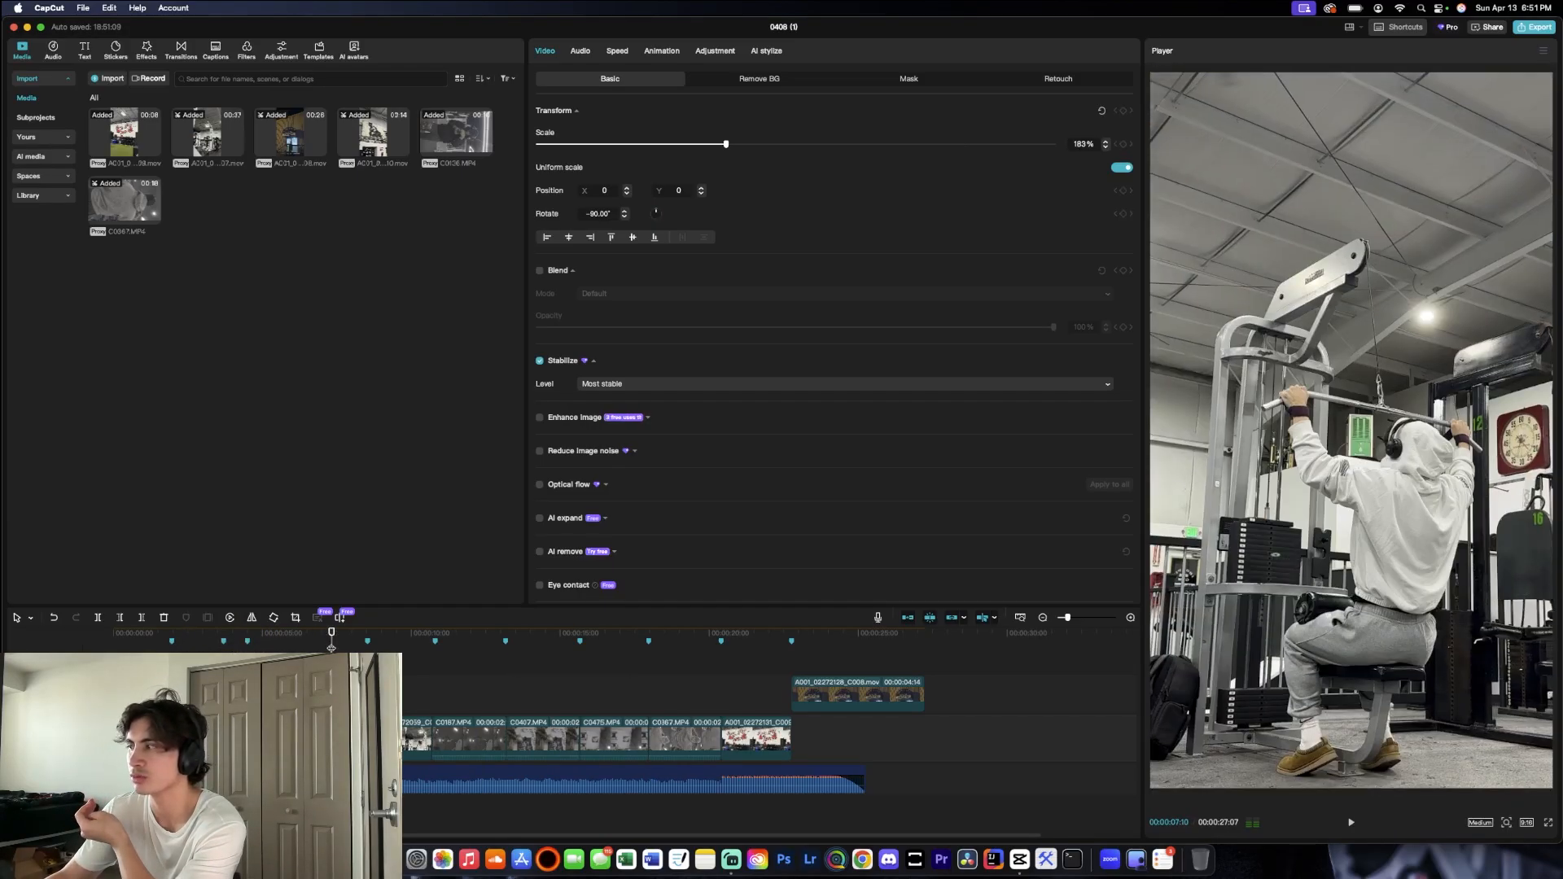
click(1543, 52)
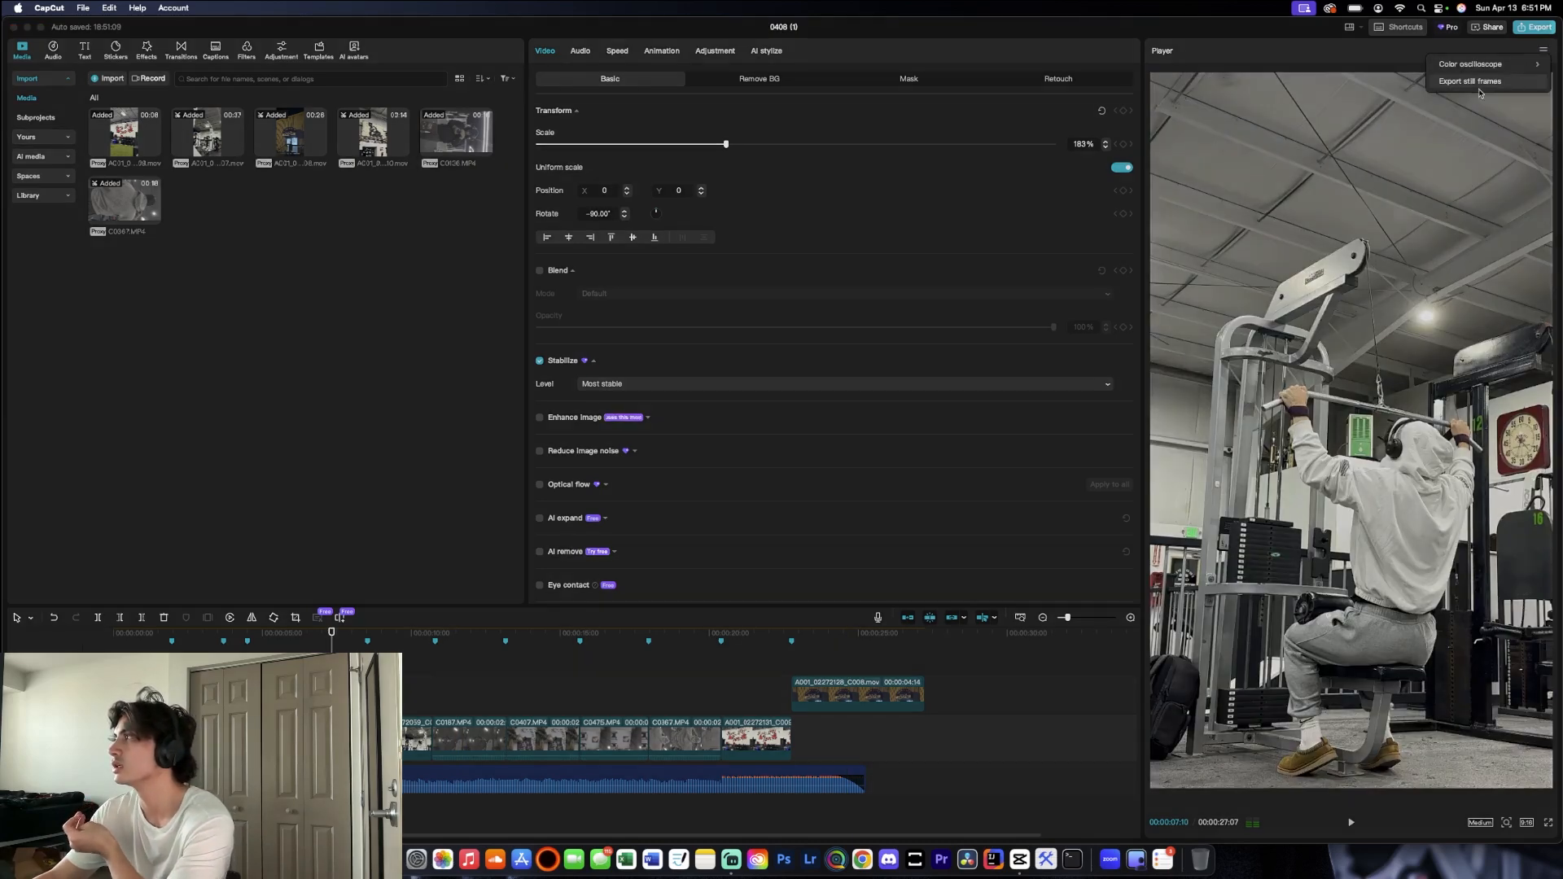
click(1364, 65)
key(space)
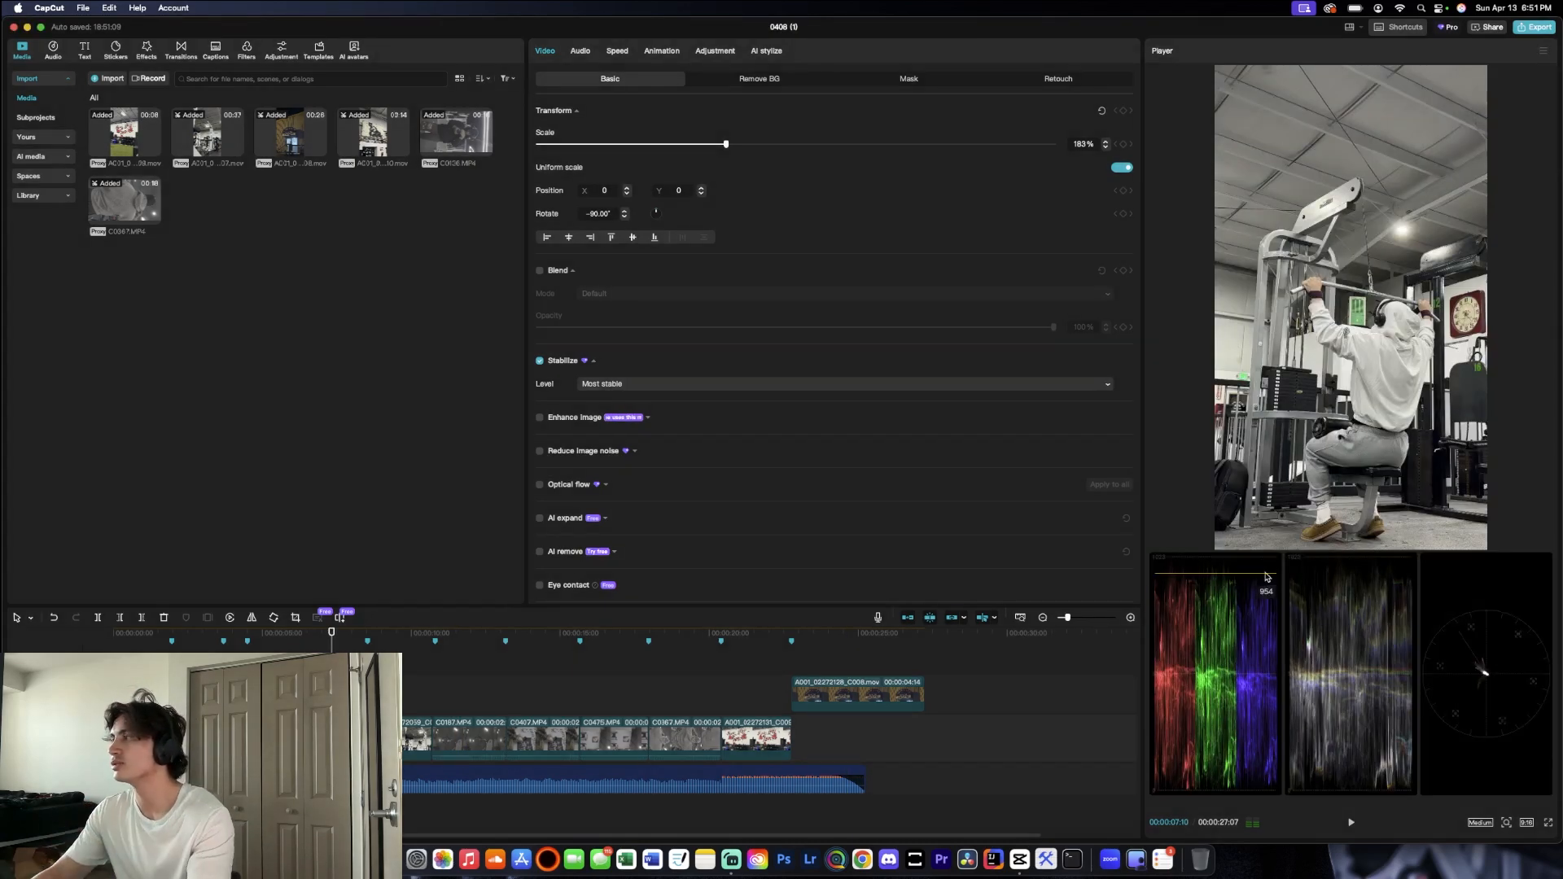
key(space)
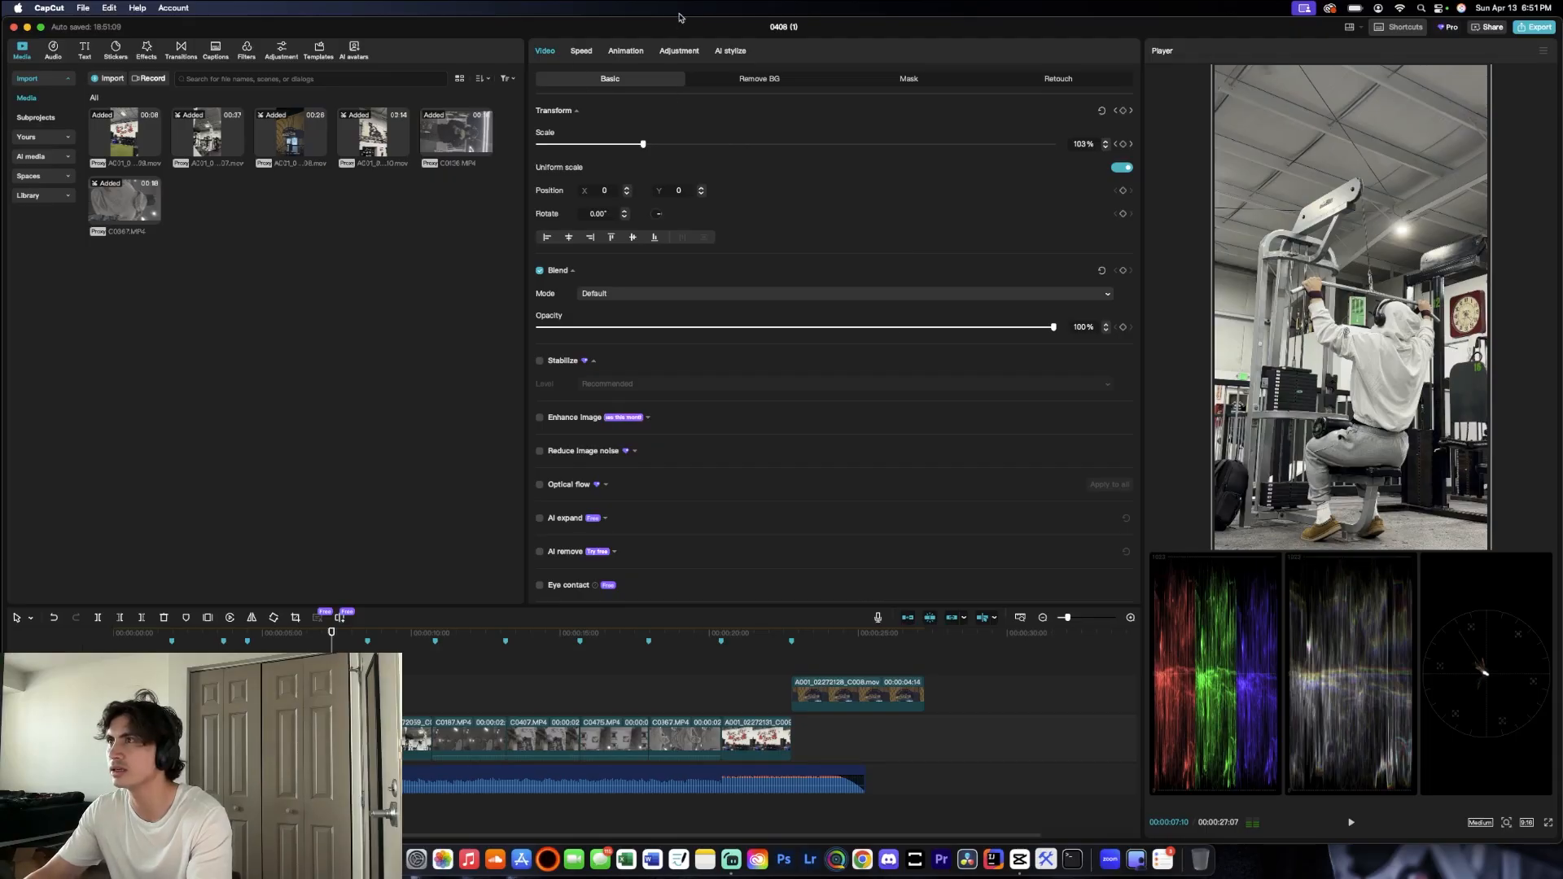
Step: Set the lat pulldown clip's contrast to 13 and highlight to -50
click(678, 51)
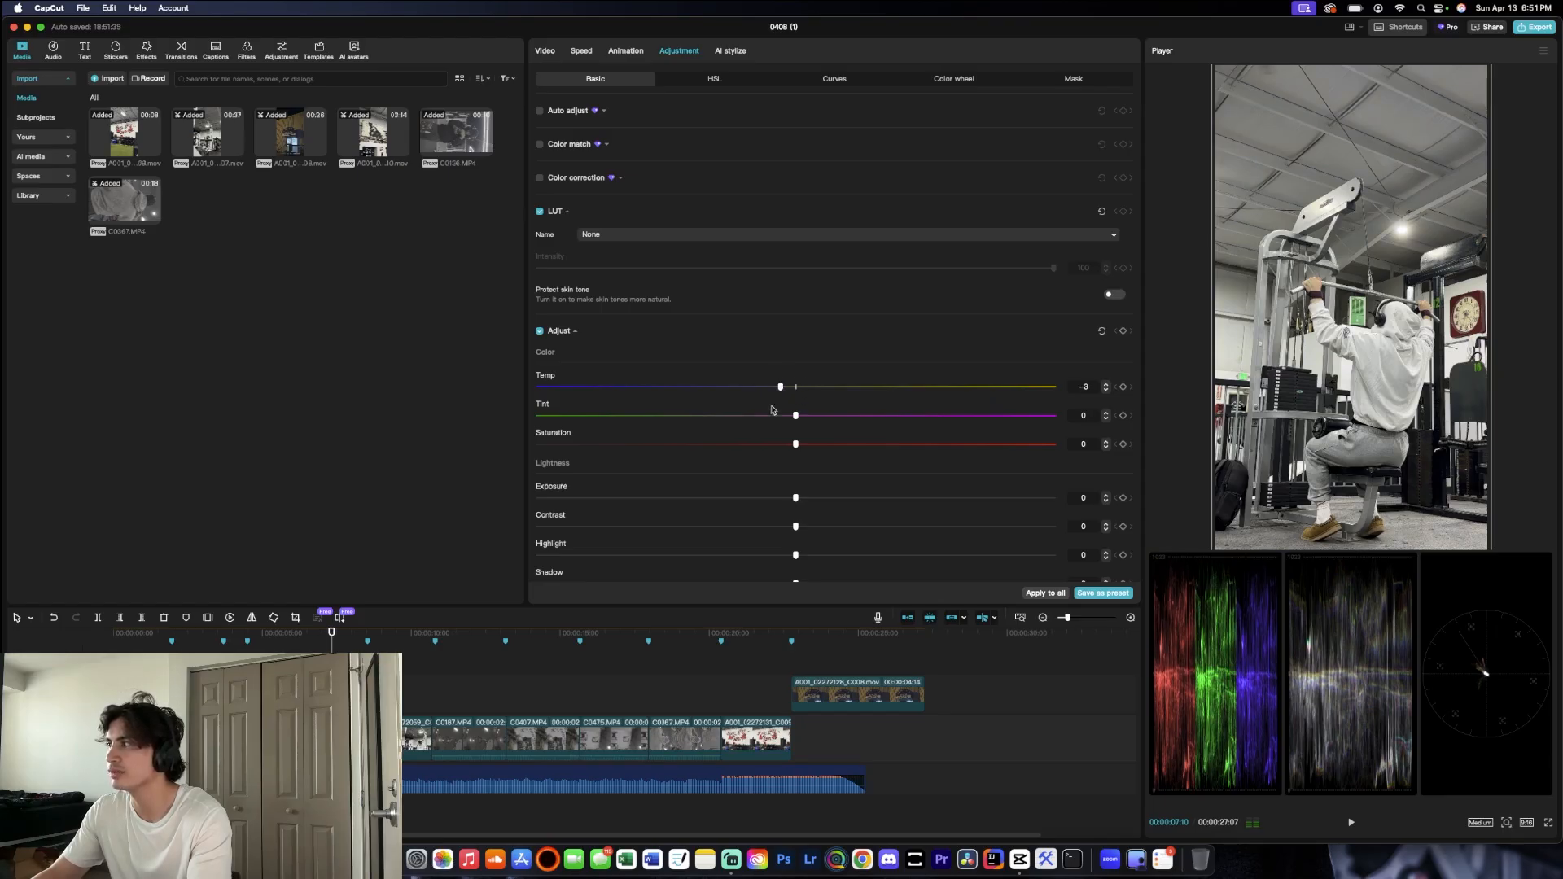
drag(795, 528, 493, 552)
scroll(634, 495, down, 5)
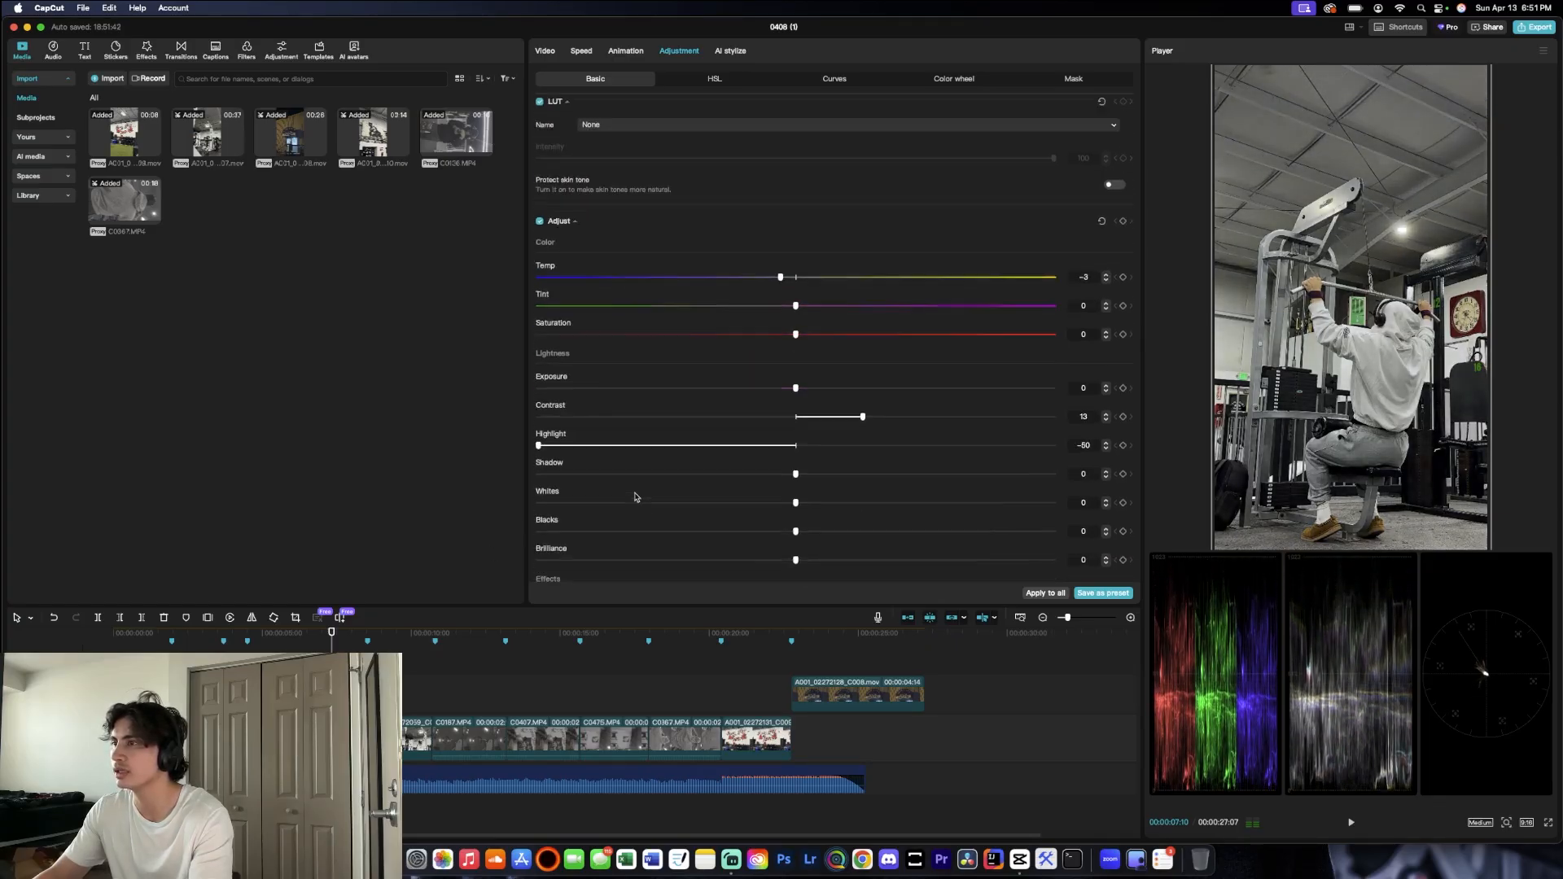
Step: Set the lat pulldown clip's temp to -9, tint to 7, shadow to -46, whites to 5 and blacks to 1
drag(784, 318, 554, 332)
scroll(629, 419, up, 2)
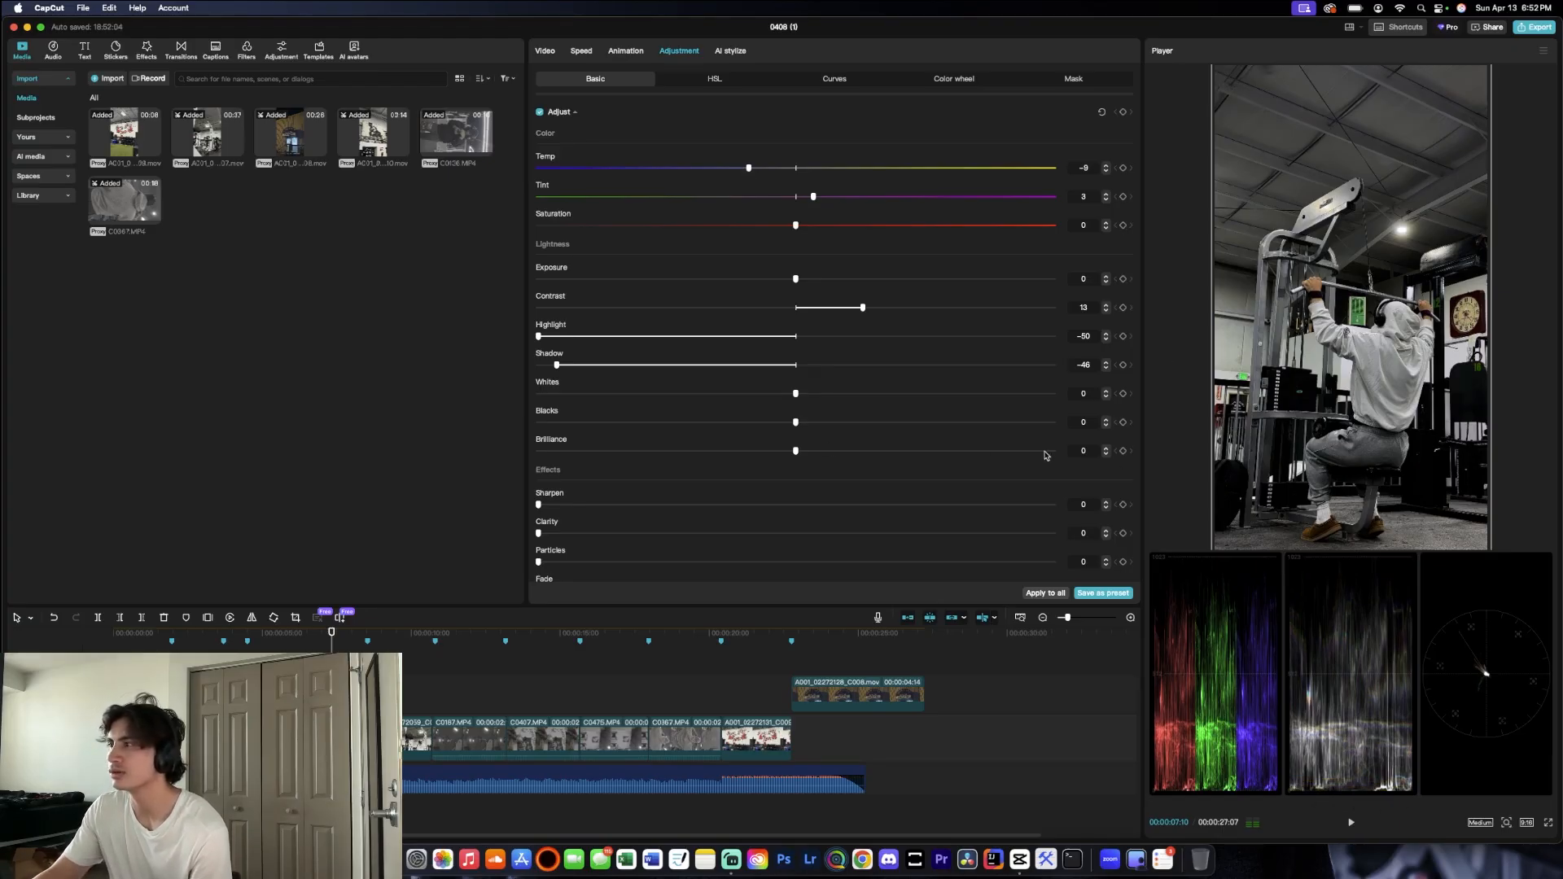
key(Return)
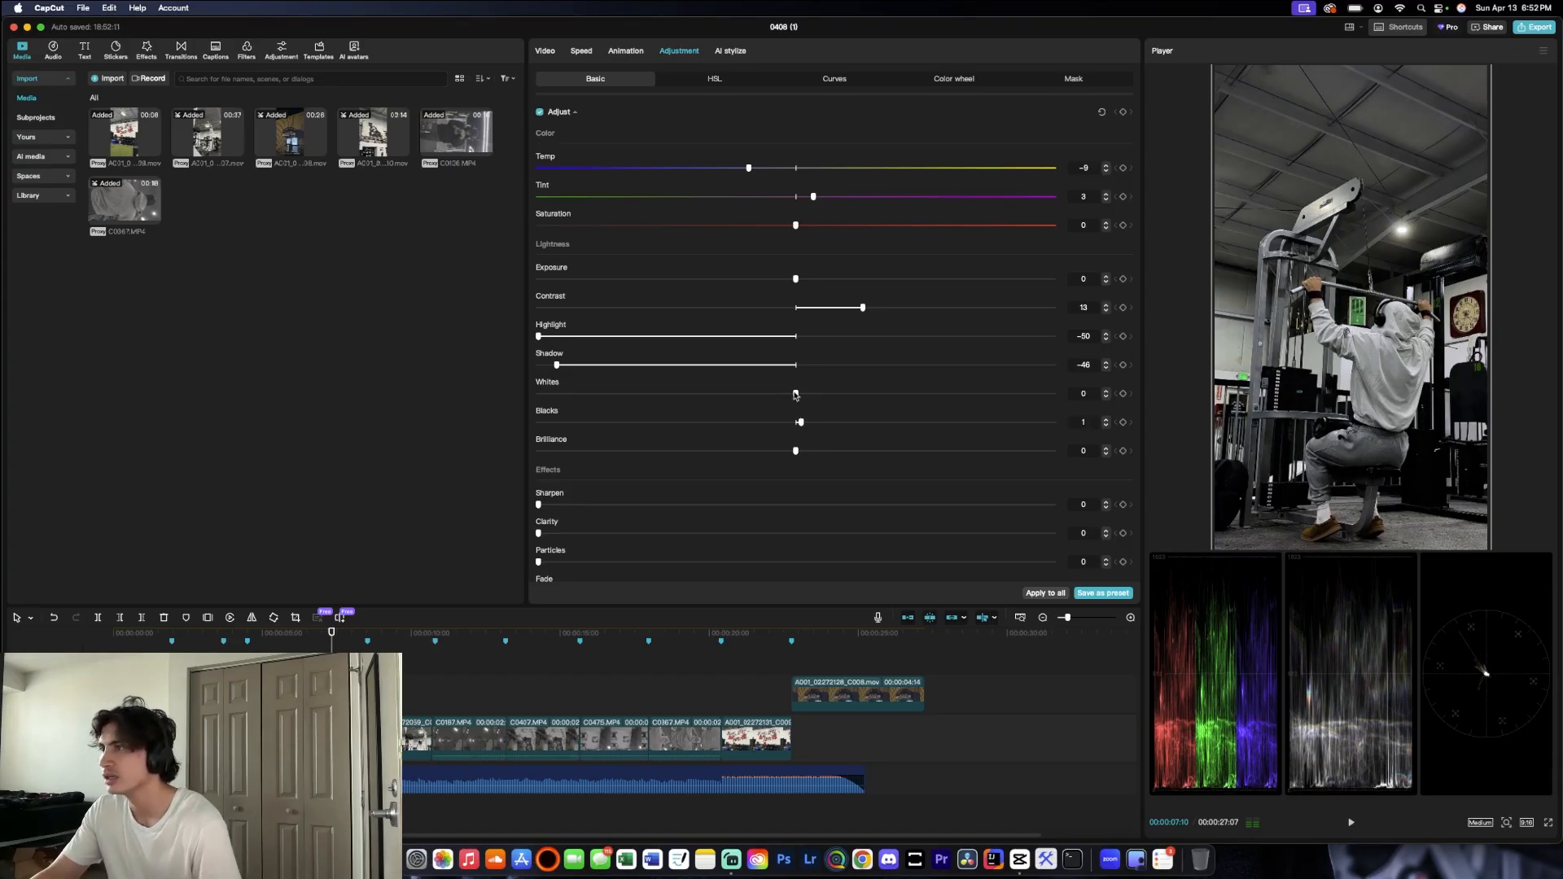
drag(800, 396, 821, 395)
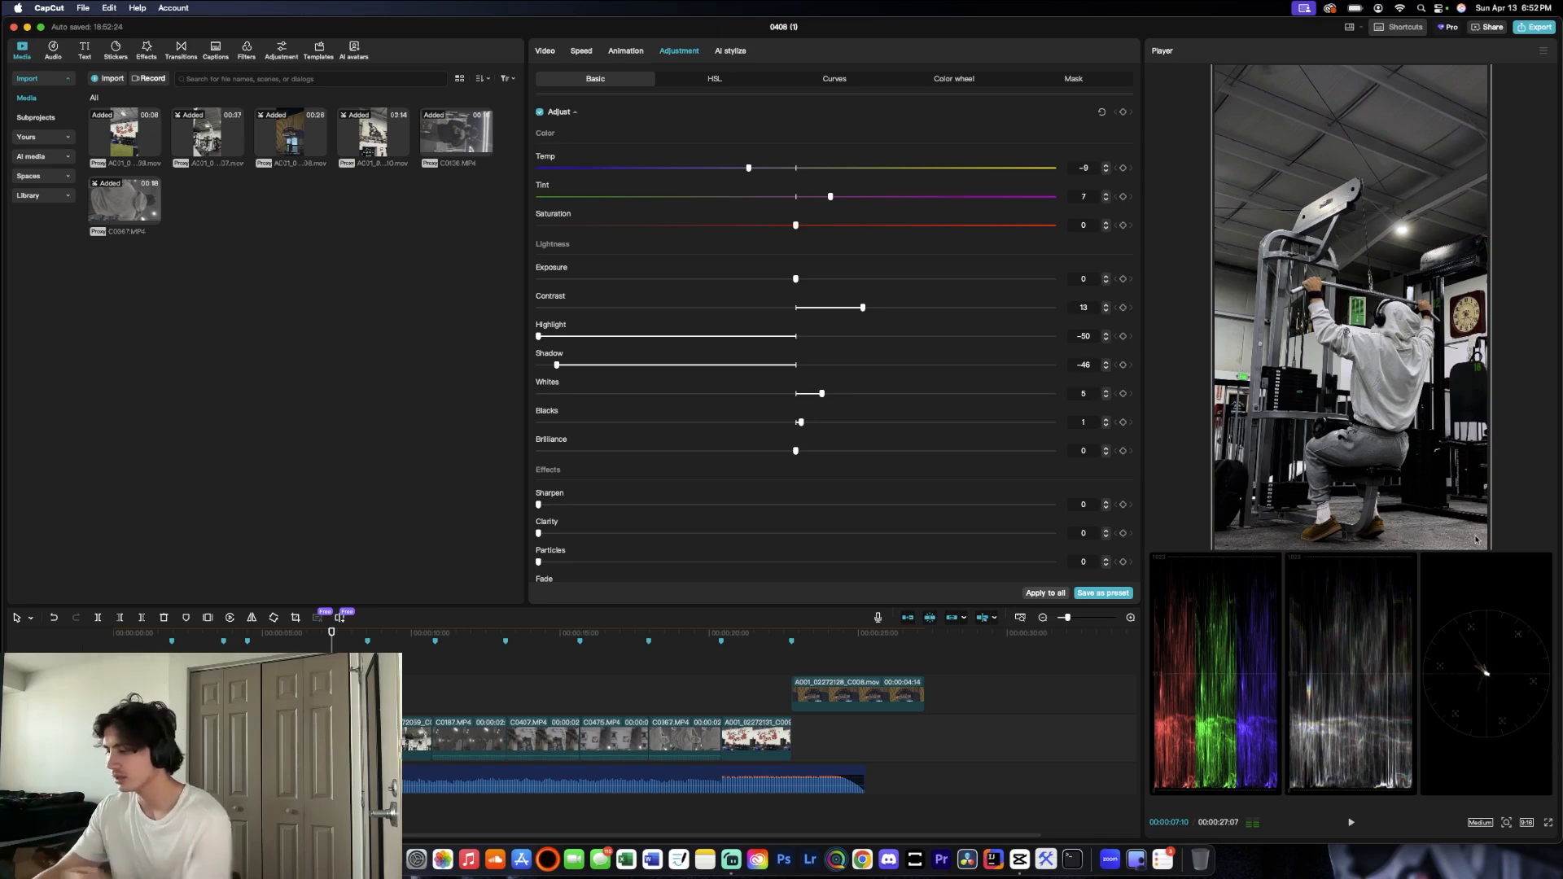
Step: Set the seated dumbbell clip's temp to -4 and tint to 4
drag(330, 634, 386, 639)
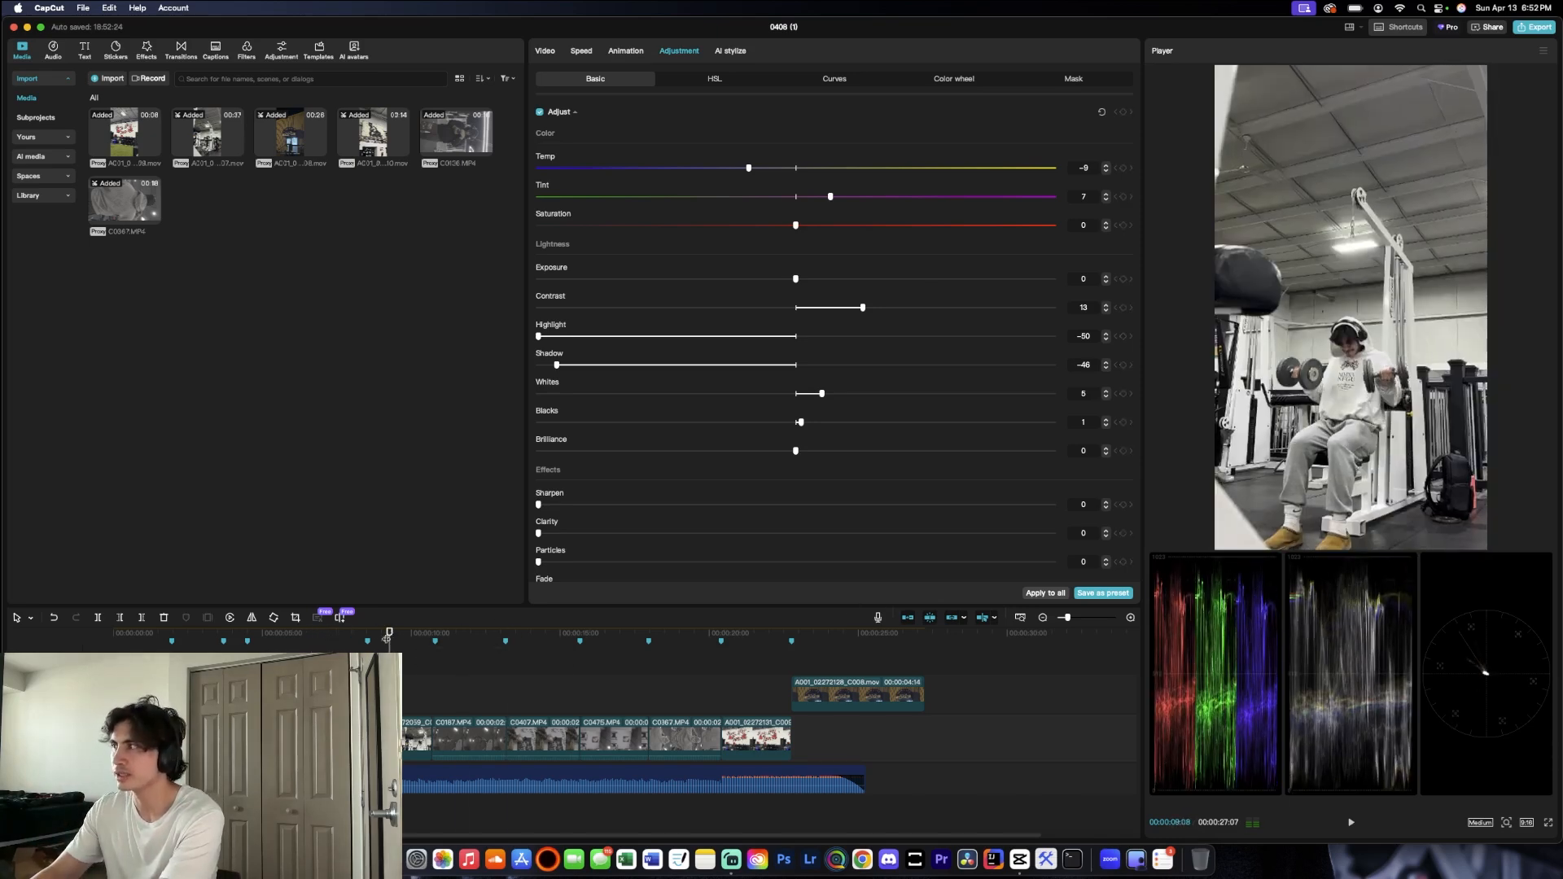
click(419, 737)
key(space)
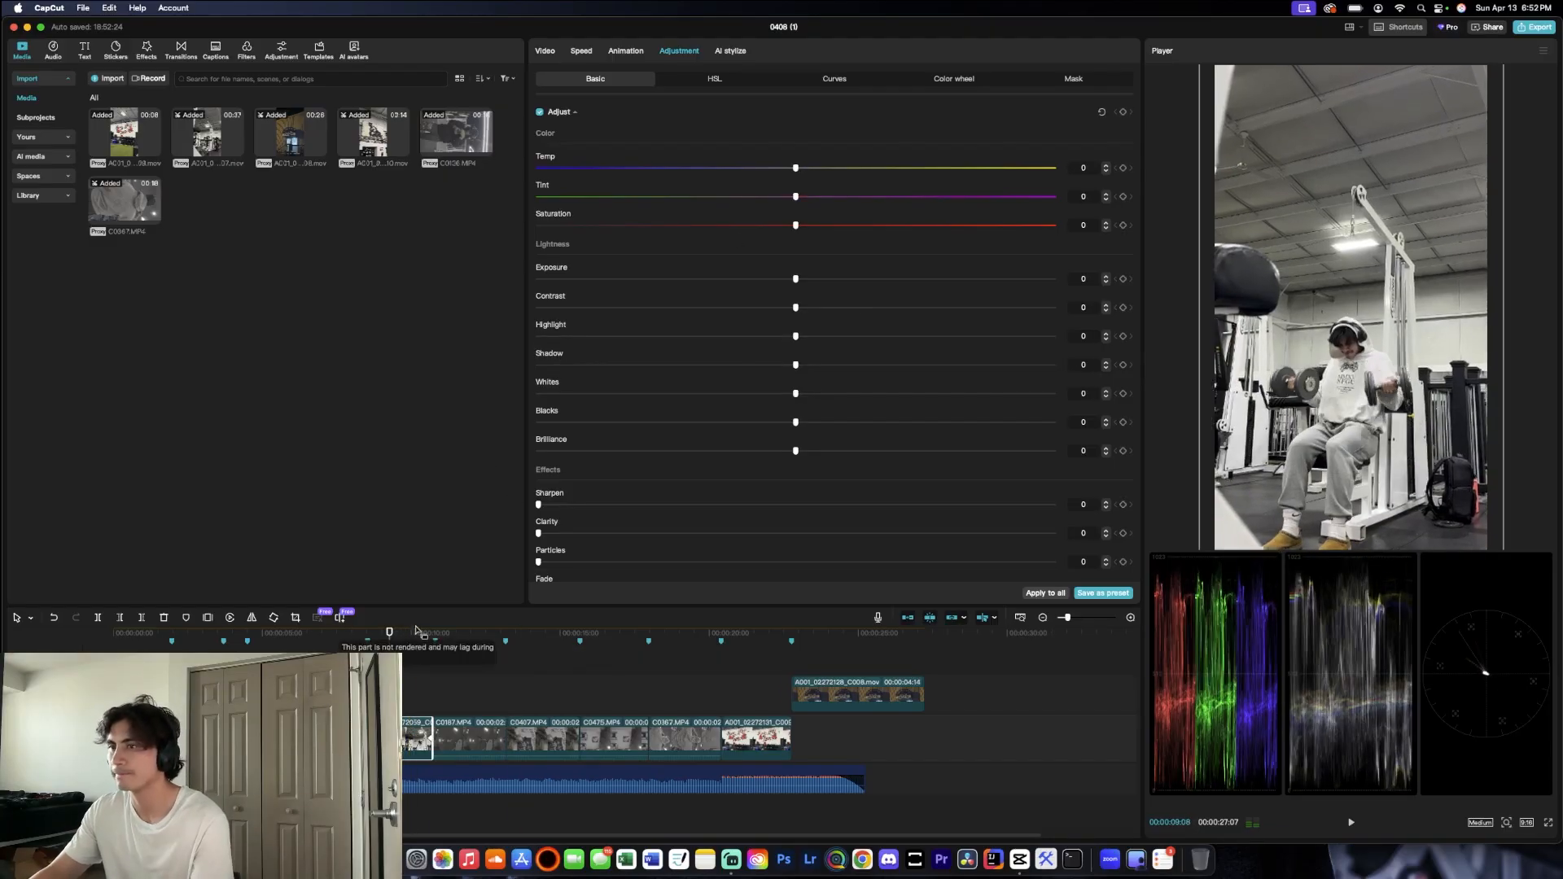
click(352, 639)
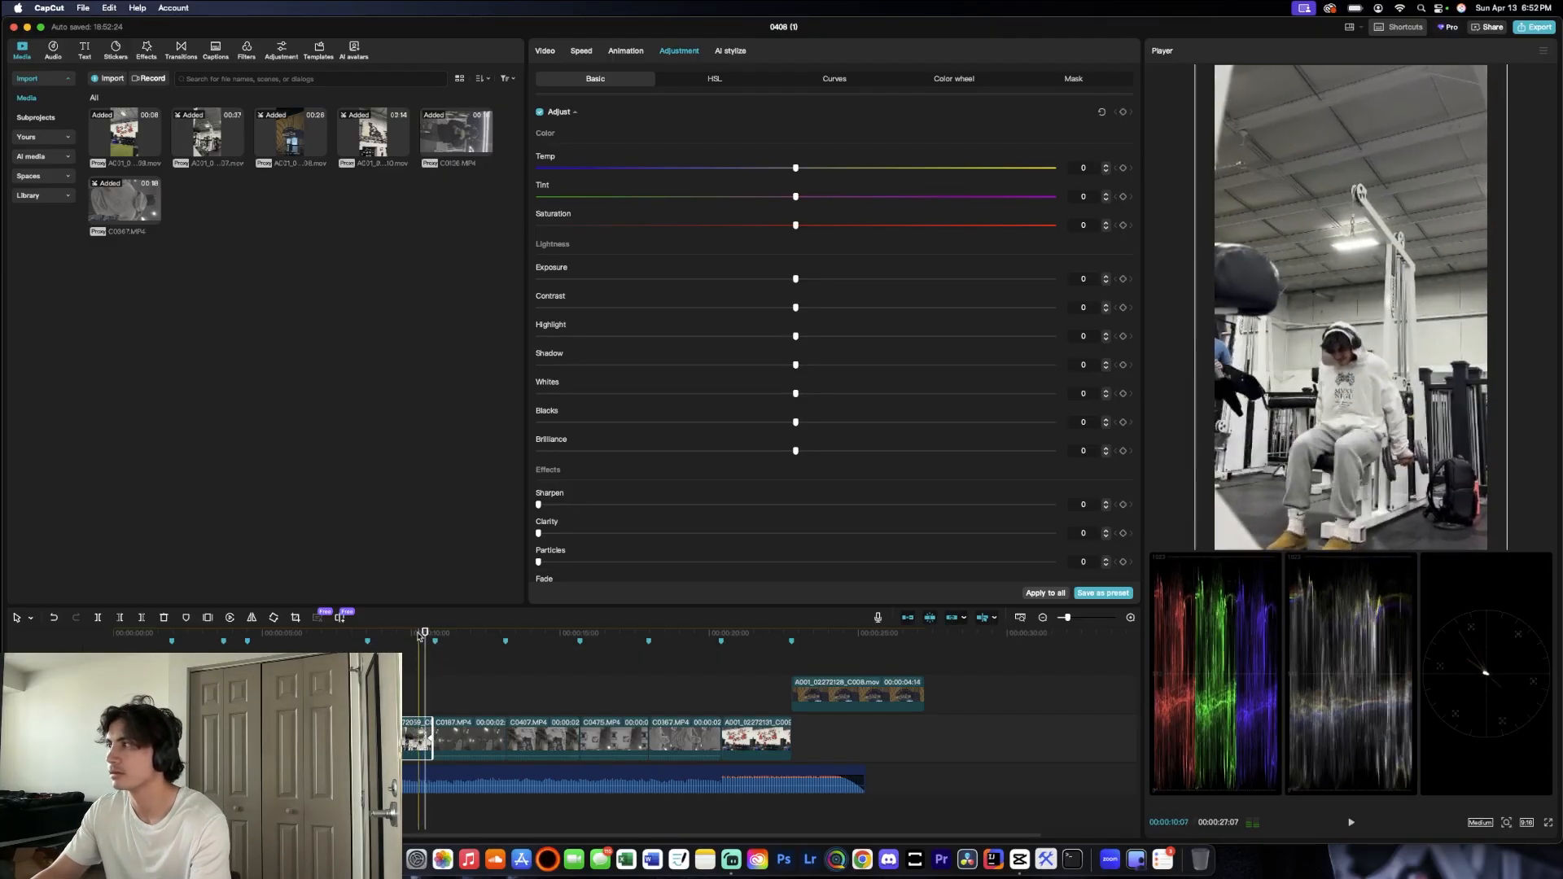
click(397, 644)
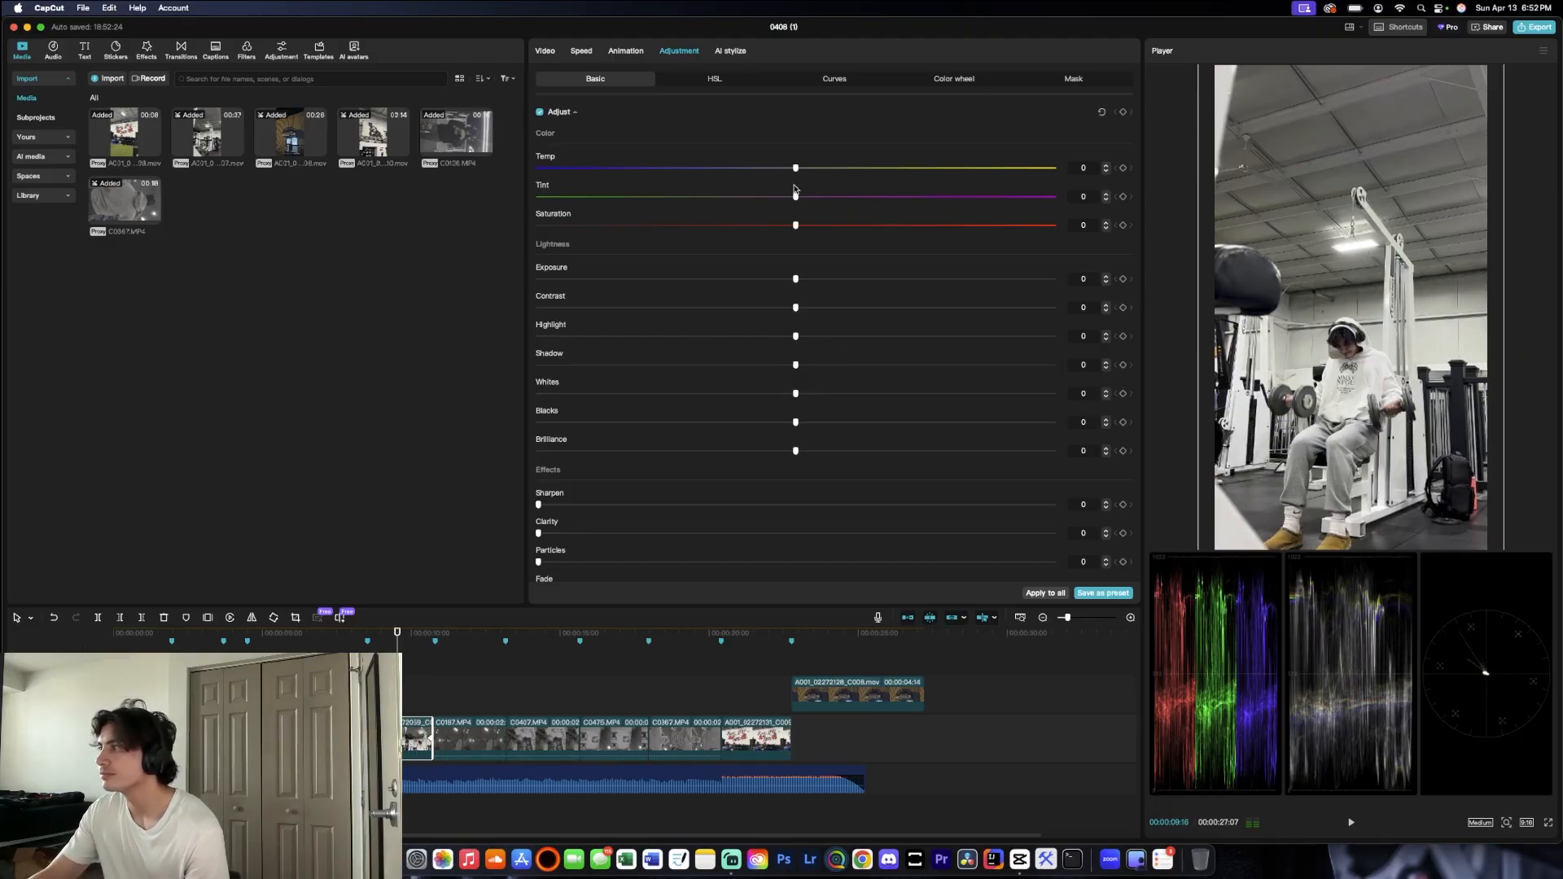
drag(778, 168, 772, 169)
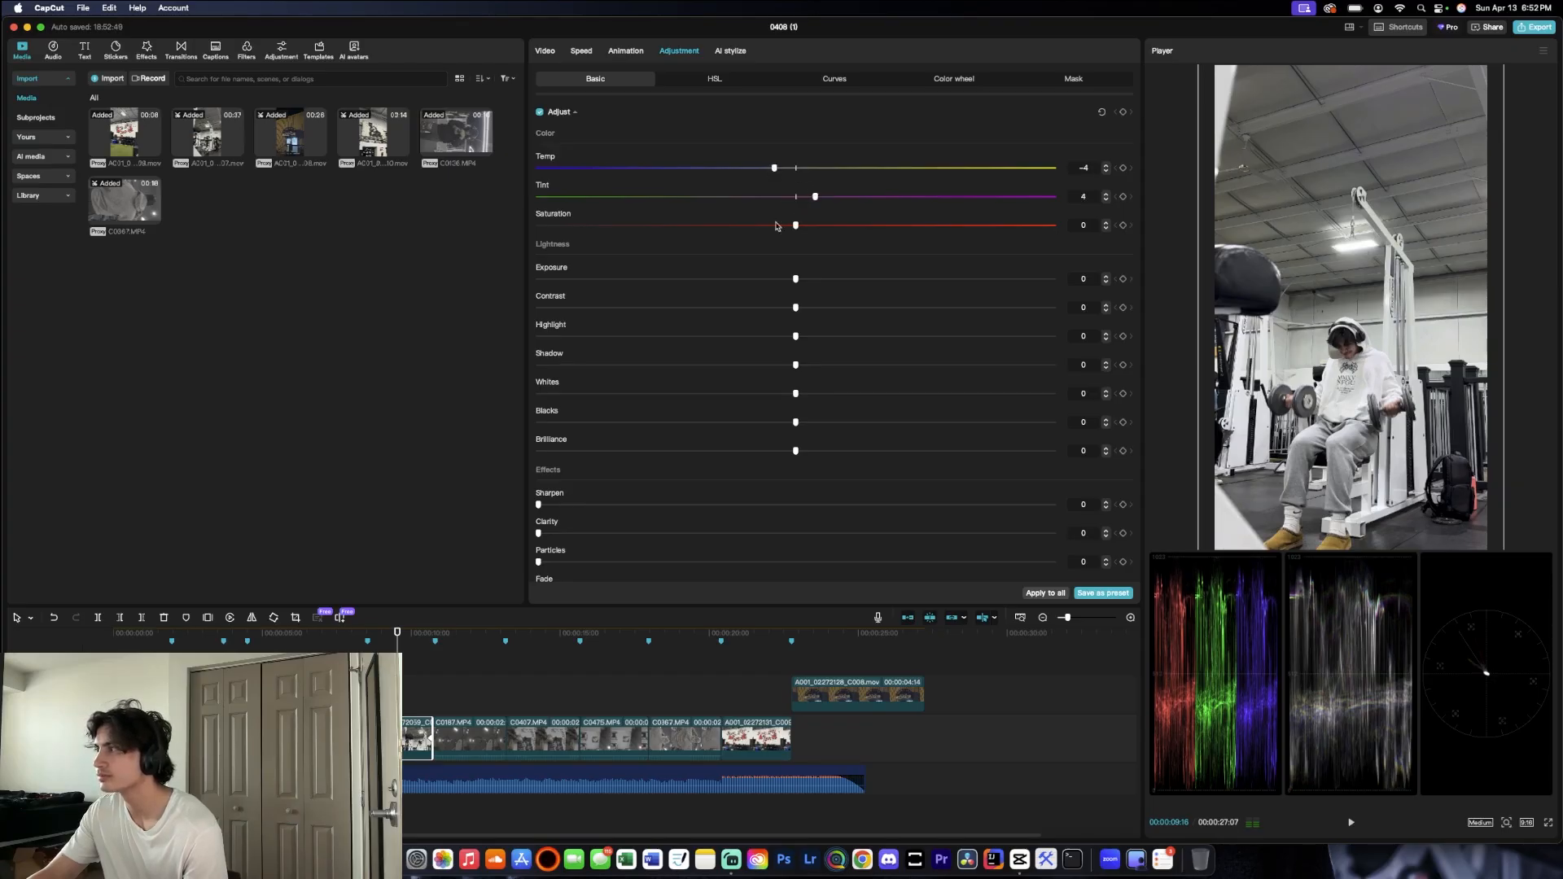
Step: Set the seated dumbbell clip's contrast to 19, highlight to -38, shadow to -50 and blacks to 1
drag(795, 308, 891, 306)
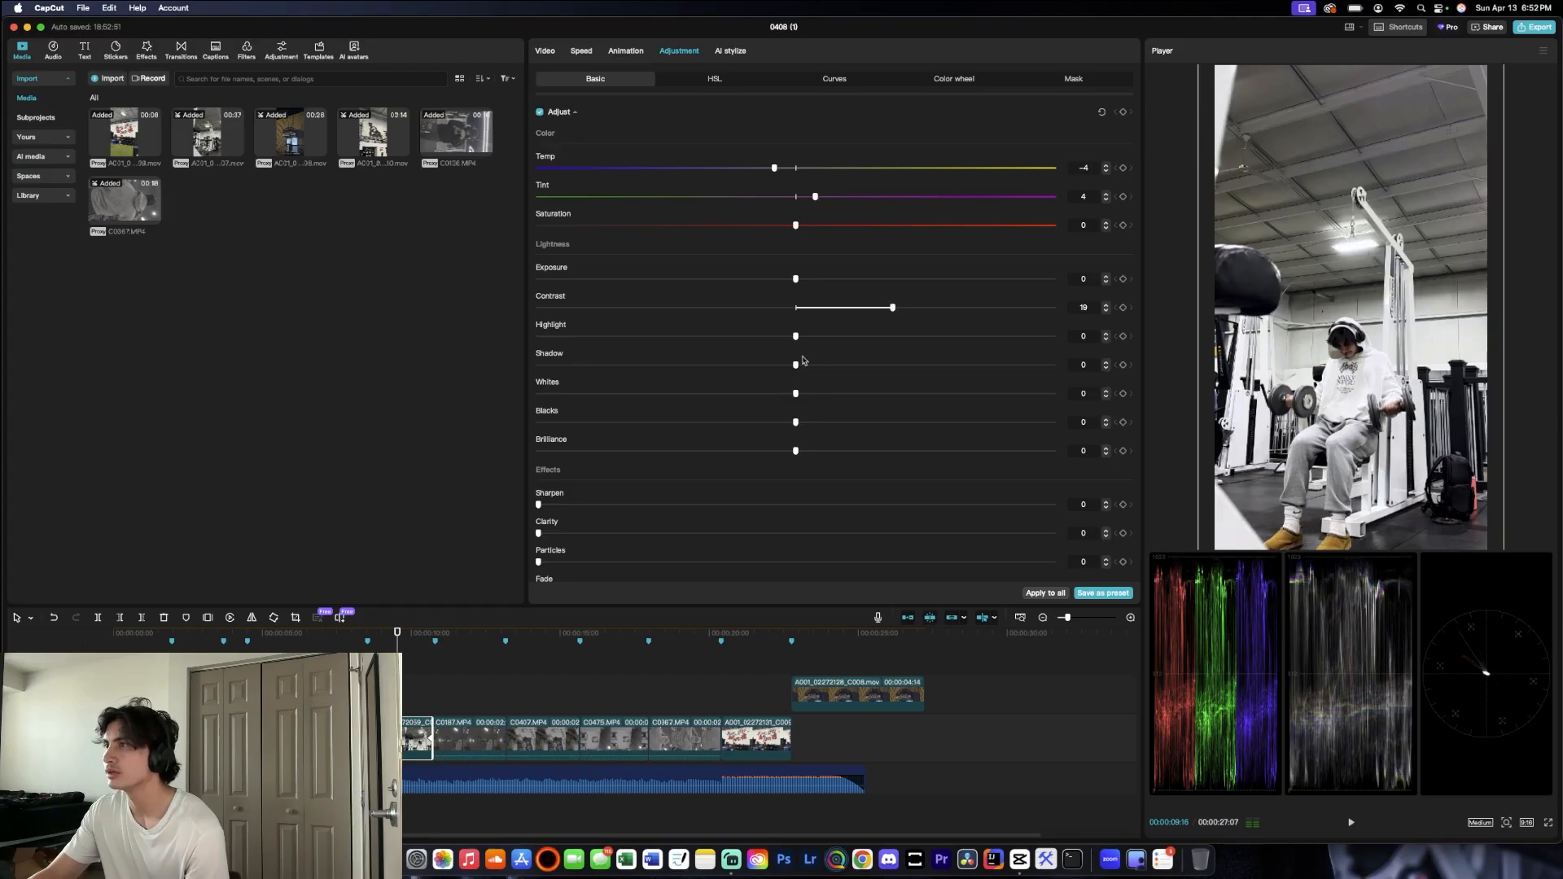
scroll(802, 358, up, 1)
drag(795, 343, 599, 343)
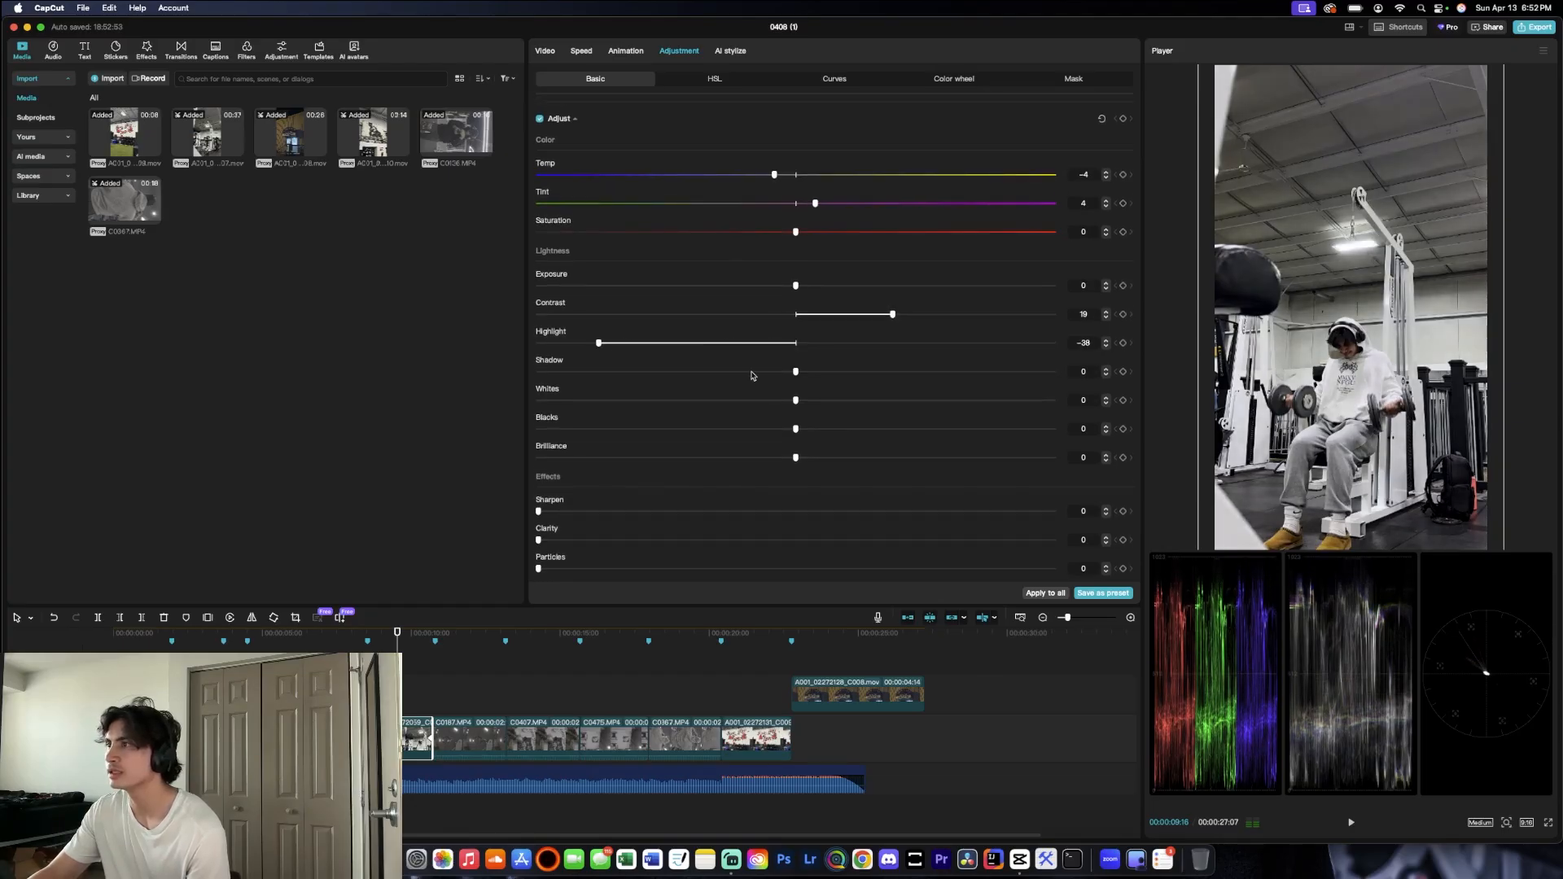
drag(795, 371, 522, 377)
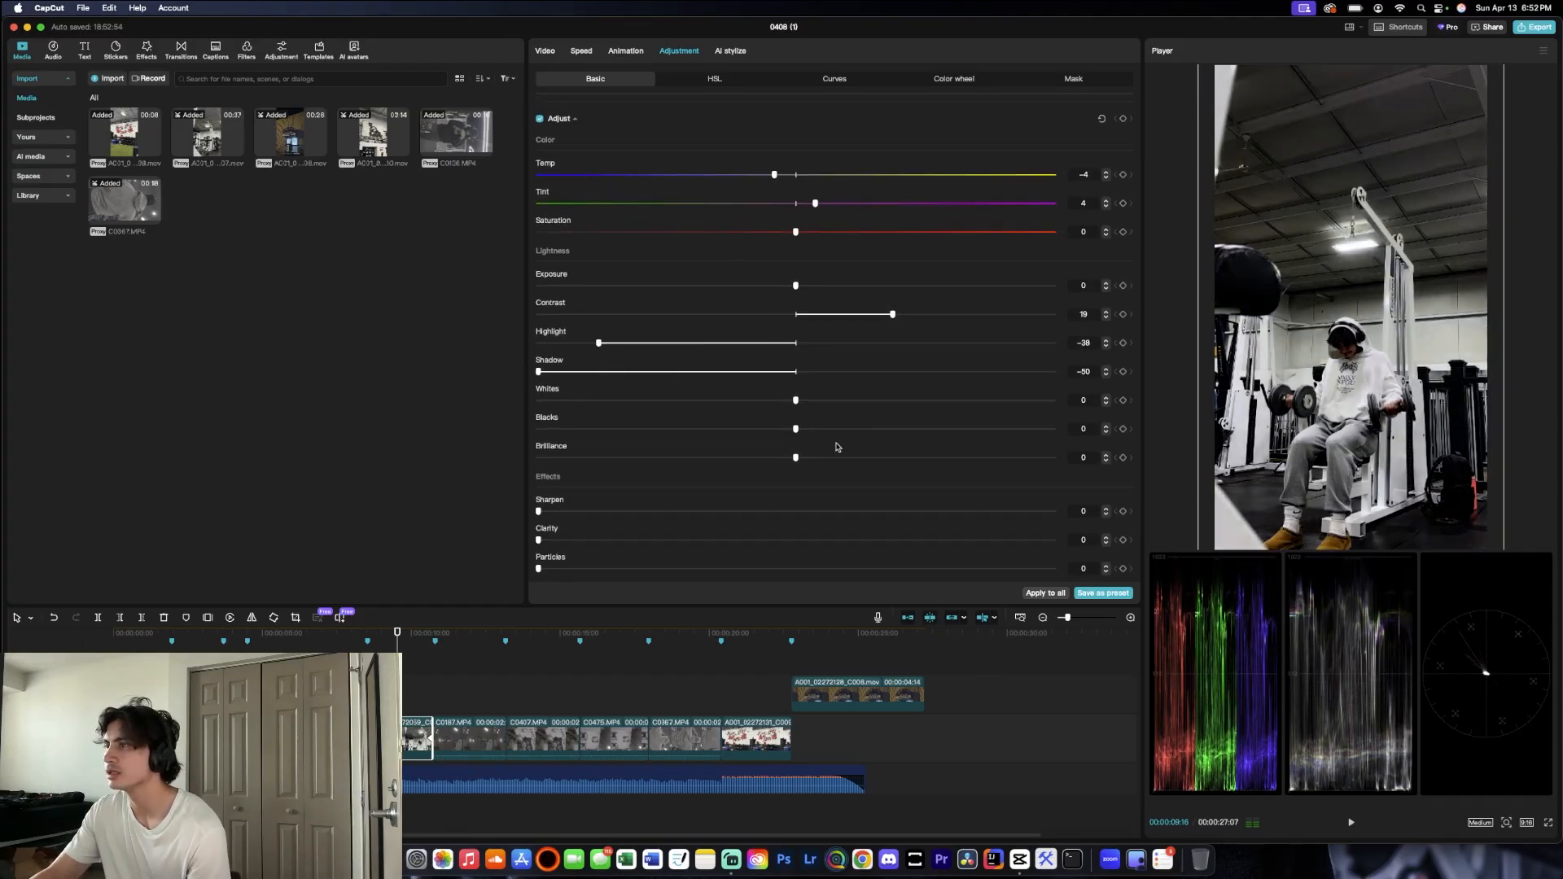
drag(1085, 433, 1053, 434)
text(1)
key(Return)
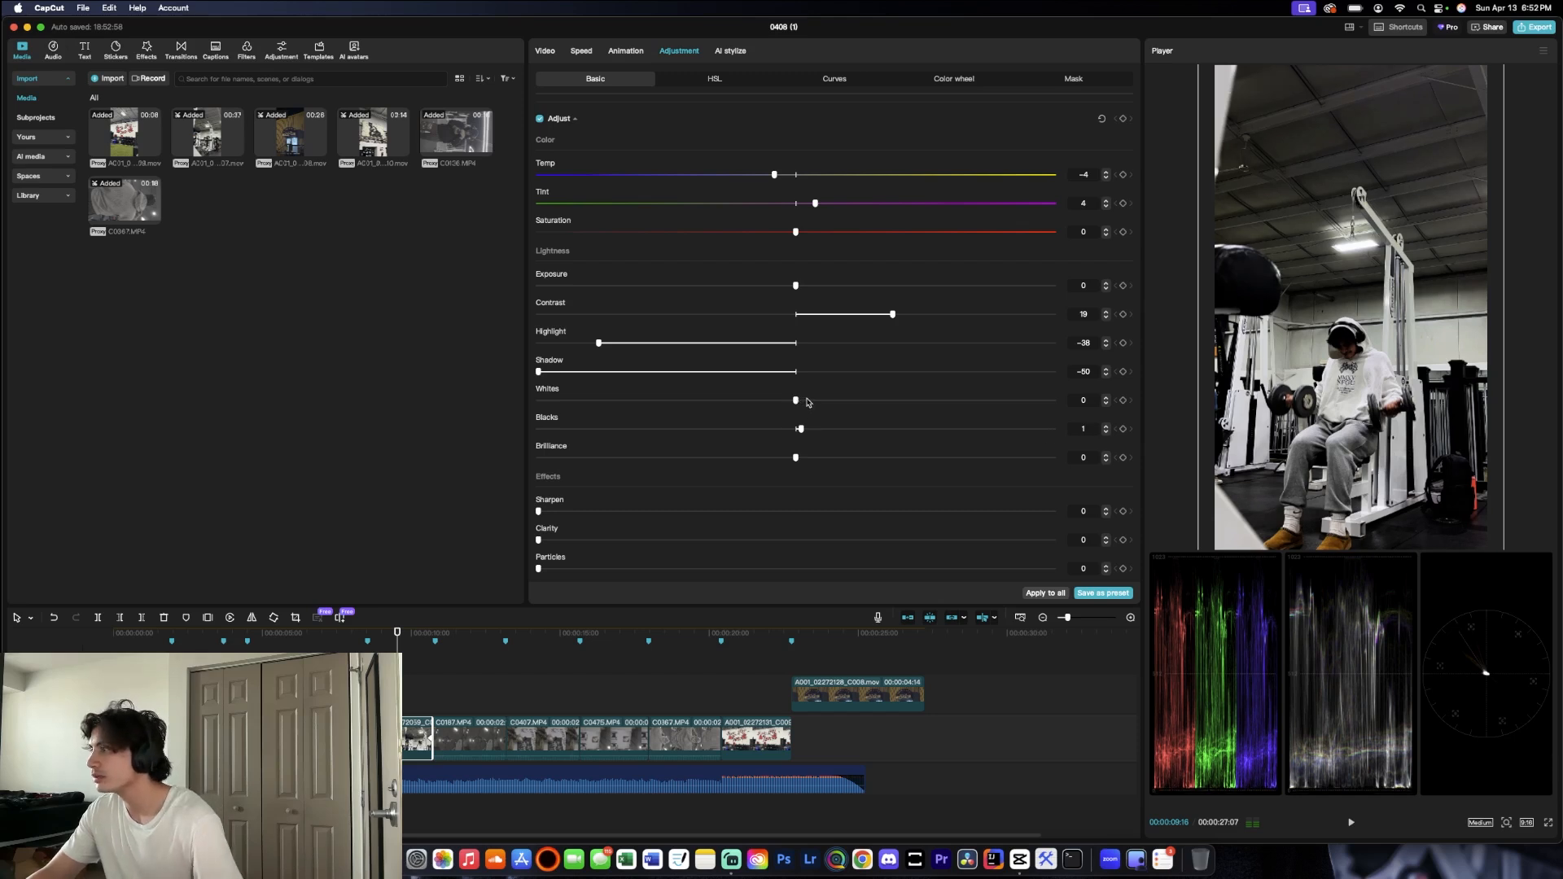
Step: Set the seated dumbbell clip's whites to 3 and highlight to -50, and move to the start of the hanging headphones clip
drag(806, 402, 812, 401)
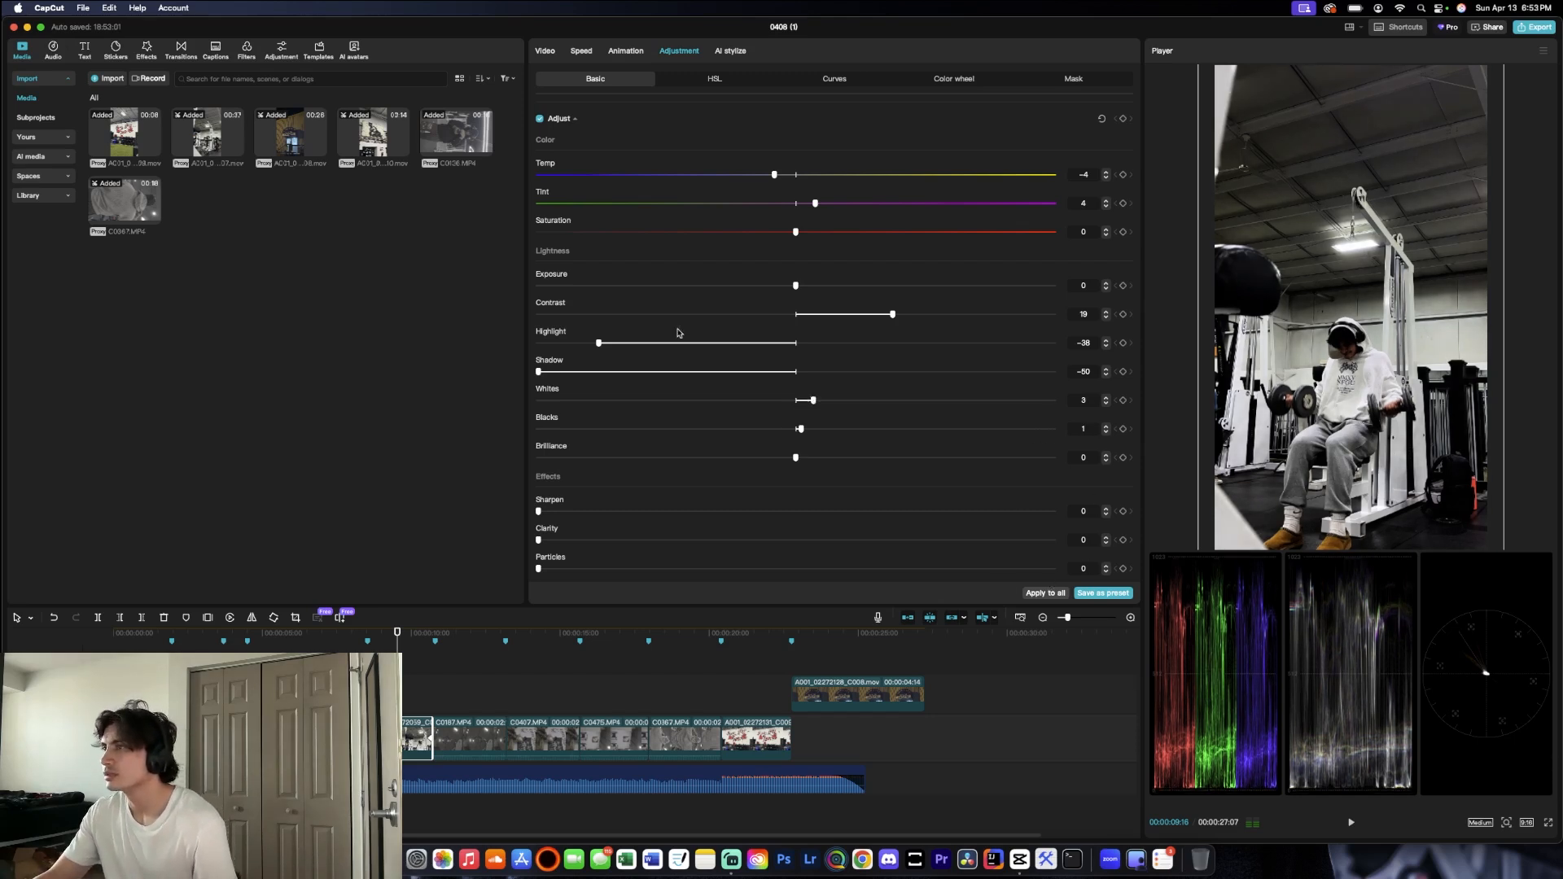
drag(594, 345, 533, 346)
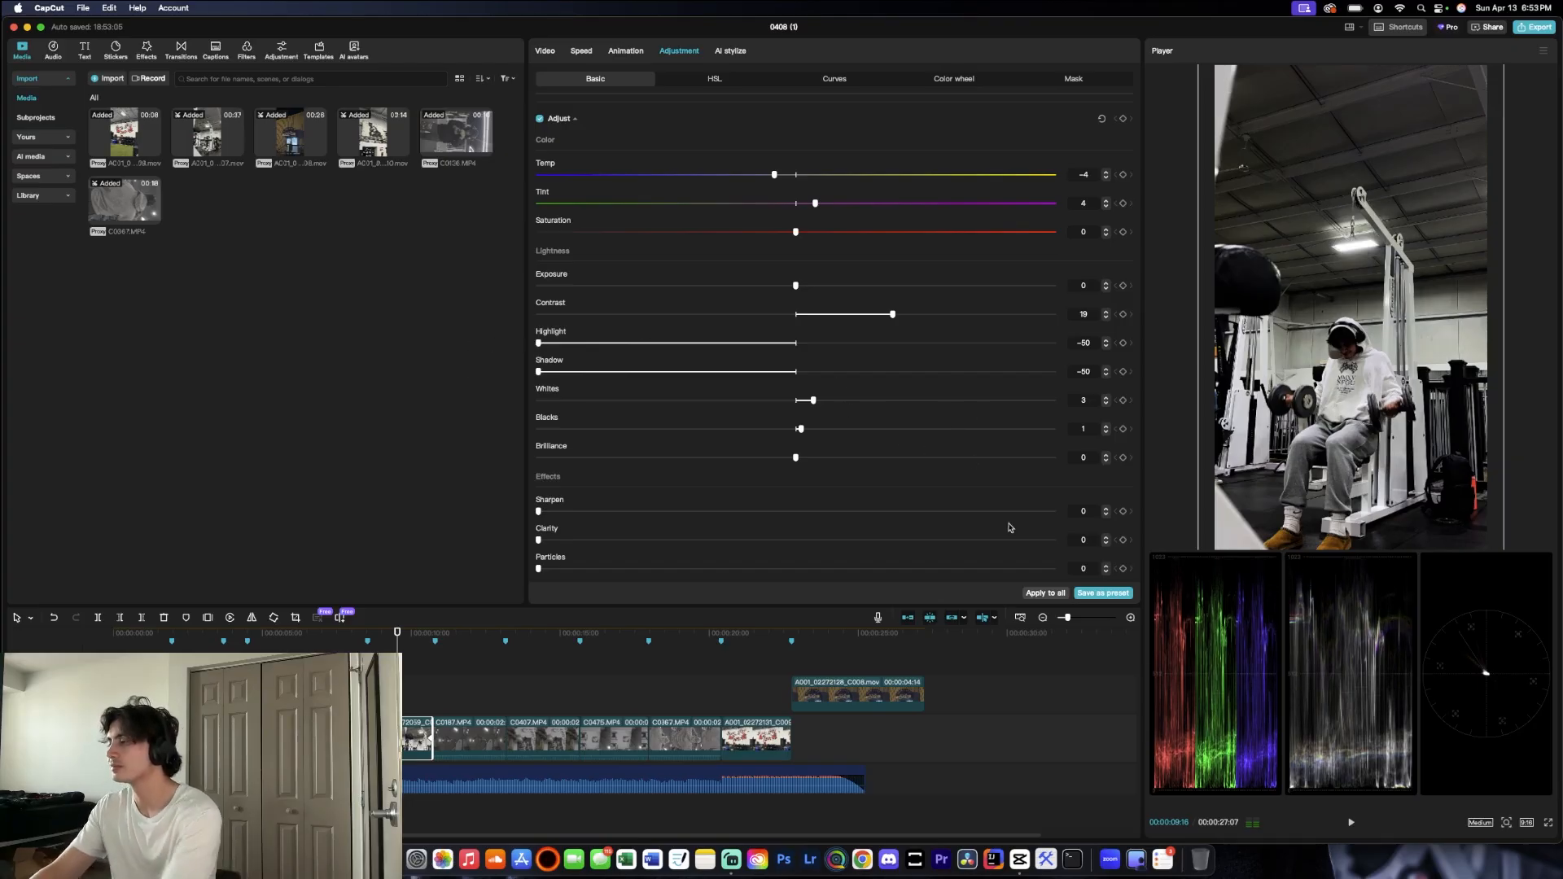
key(Down)
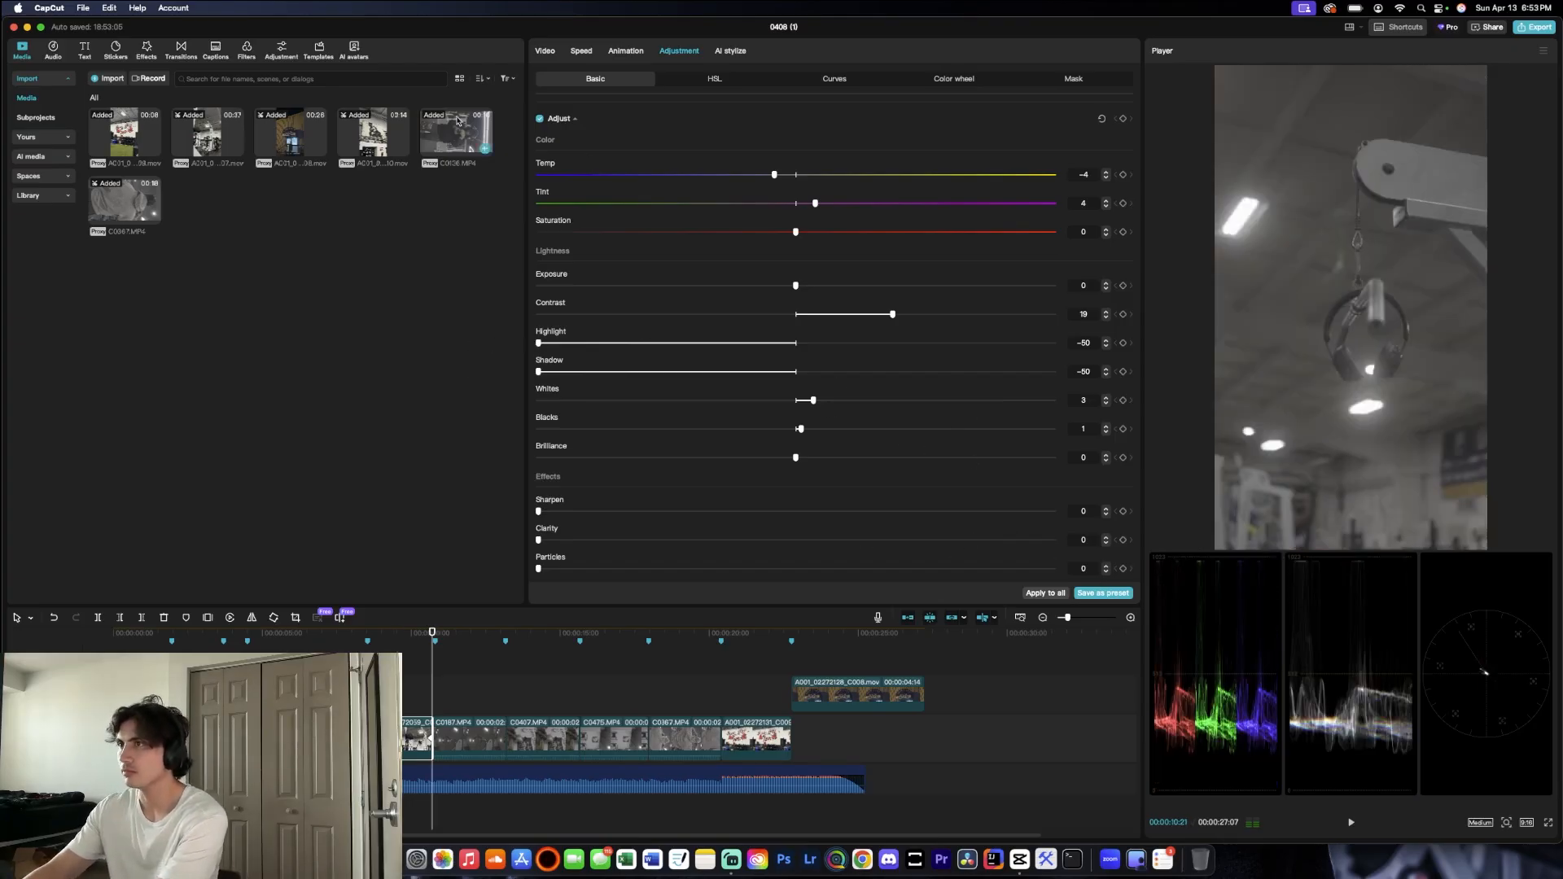
scroll(645, 323, up, 5)
click(617, 234)
click(623, 271)
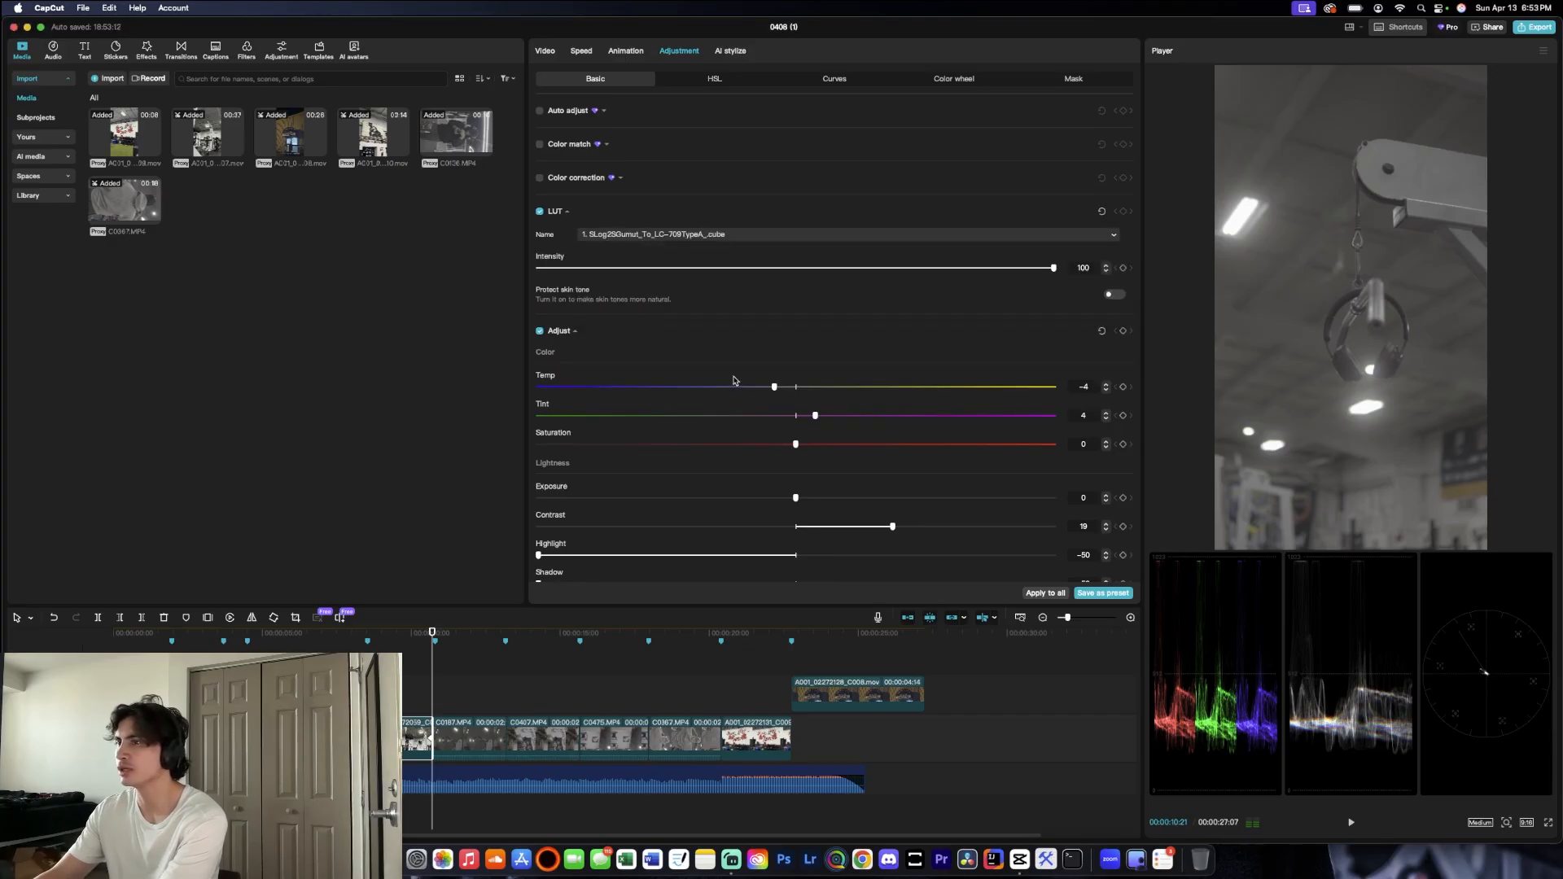
Step: Apply the LUT 1. SLog2SGumut_To_LC-709TypeA_.cube to the hanging headphones clip
click(469, 737)
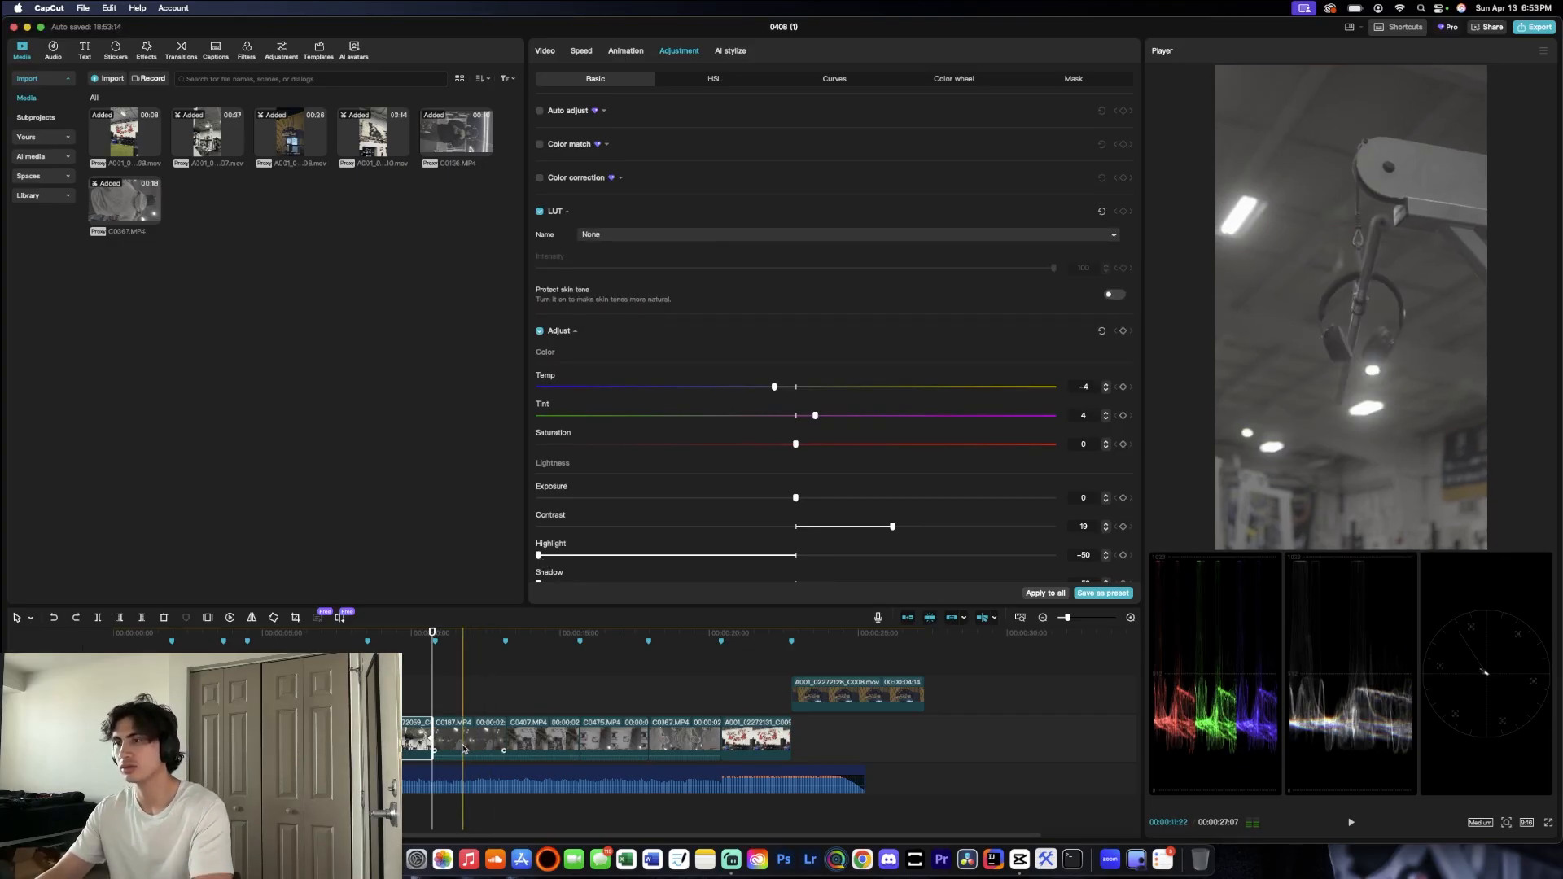
click(627, 234)
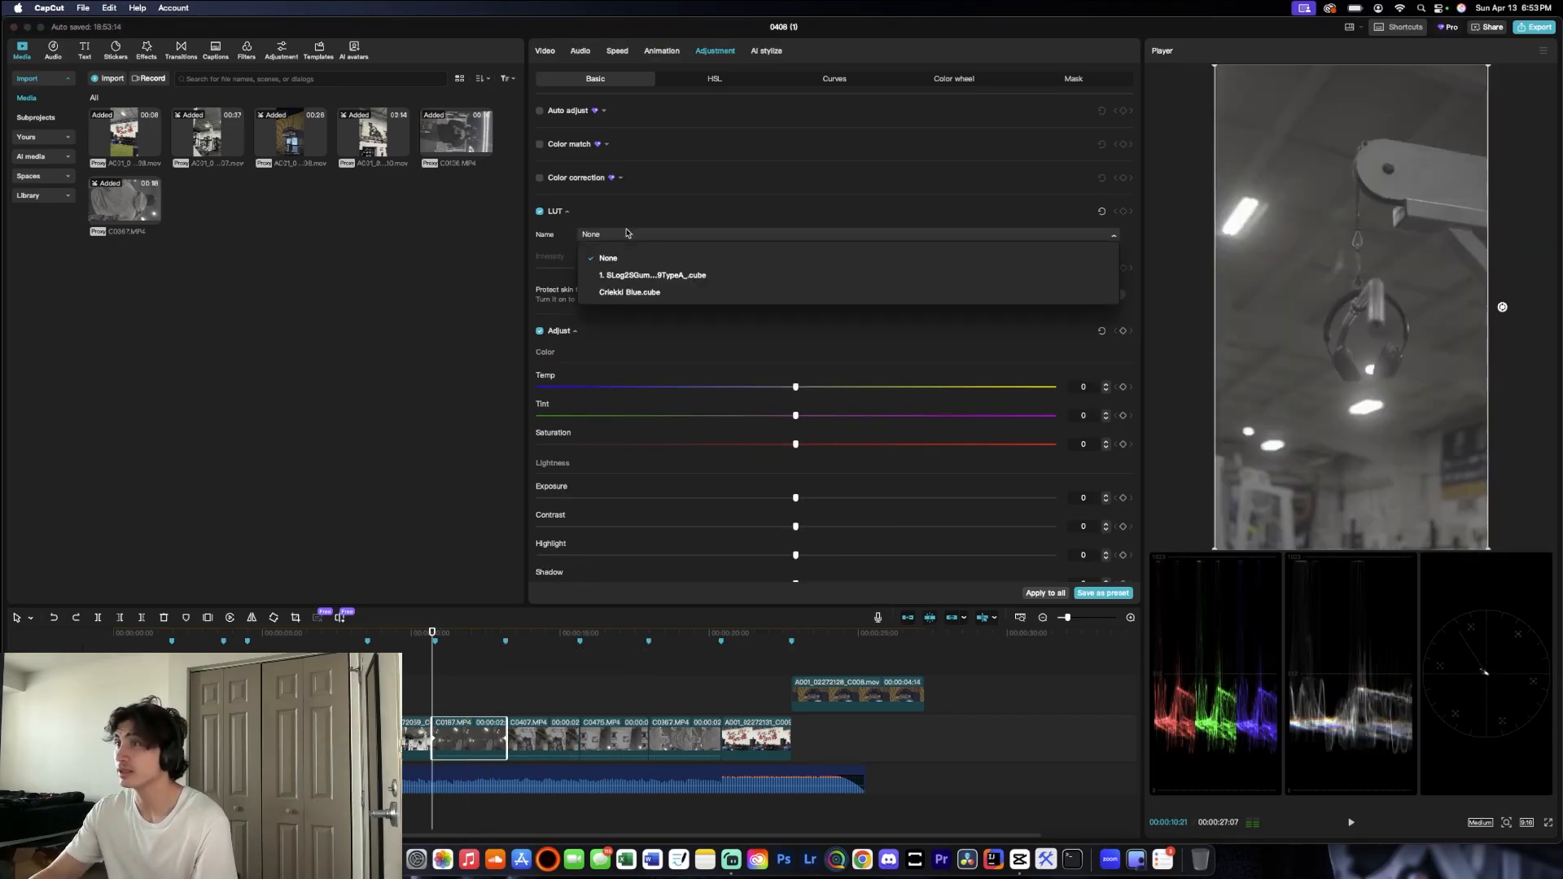
click(639, 272)
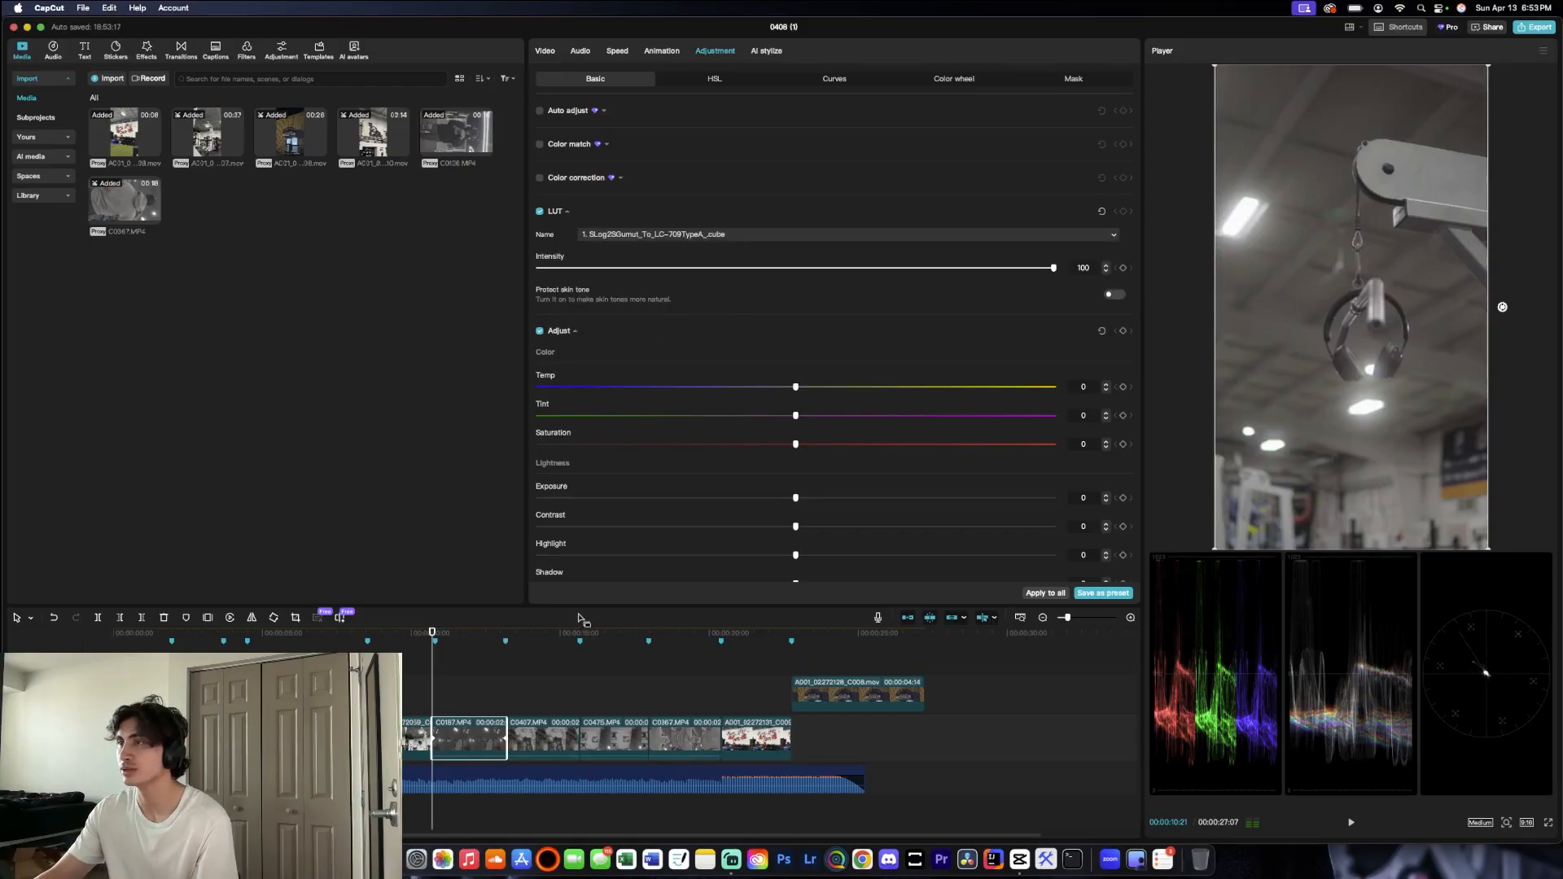
Step: Set the headphones clip's temp to -6, contrast to 22, highlight to -12, shadow to -35 and whites to 3
scroll(692, 325, down, 5)
scroll(712, 339, up, 5)
scroll(713, 342, down, 3)
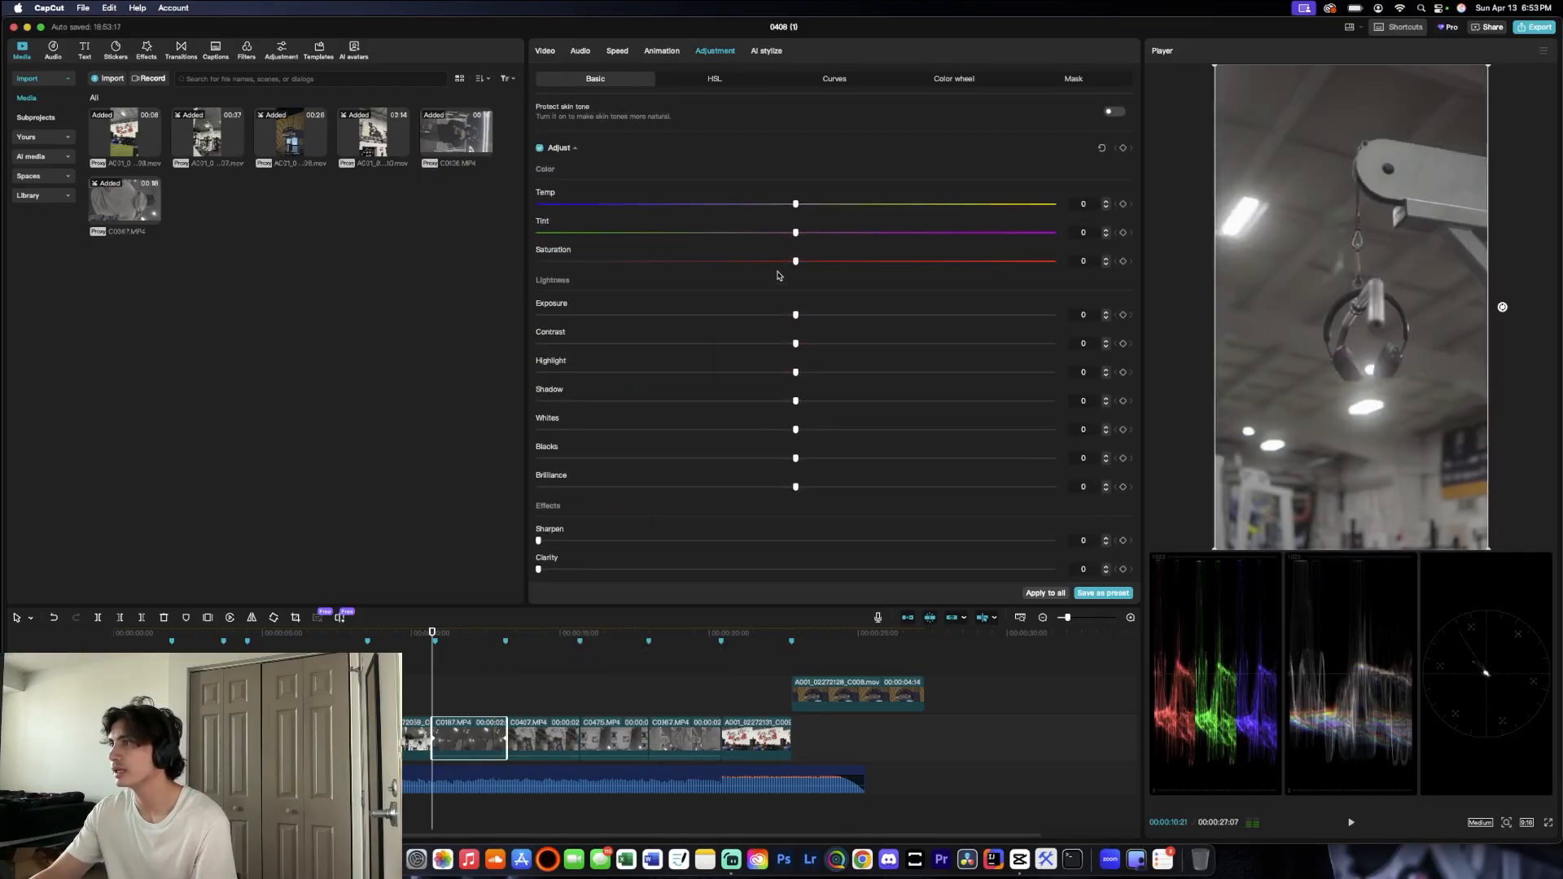
drag(780, 204, 776, 204)
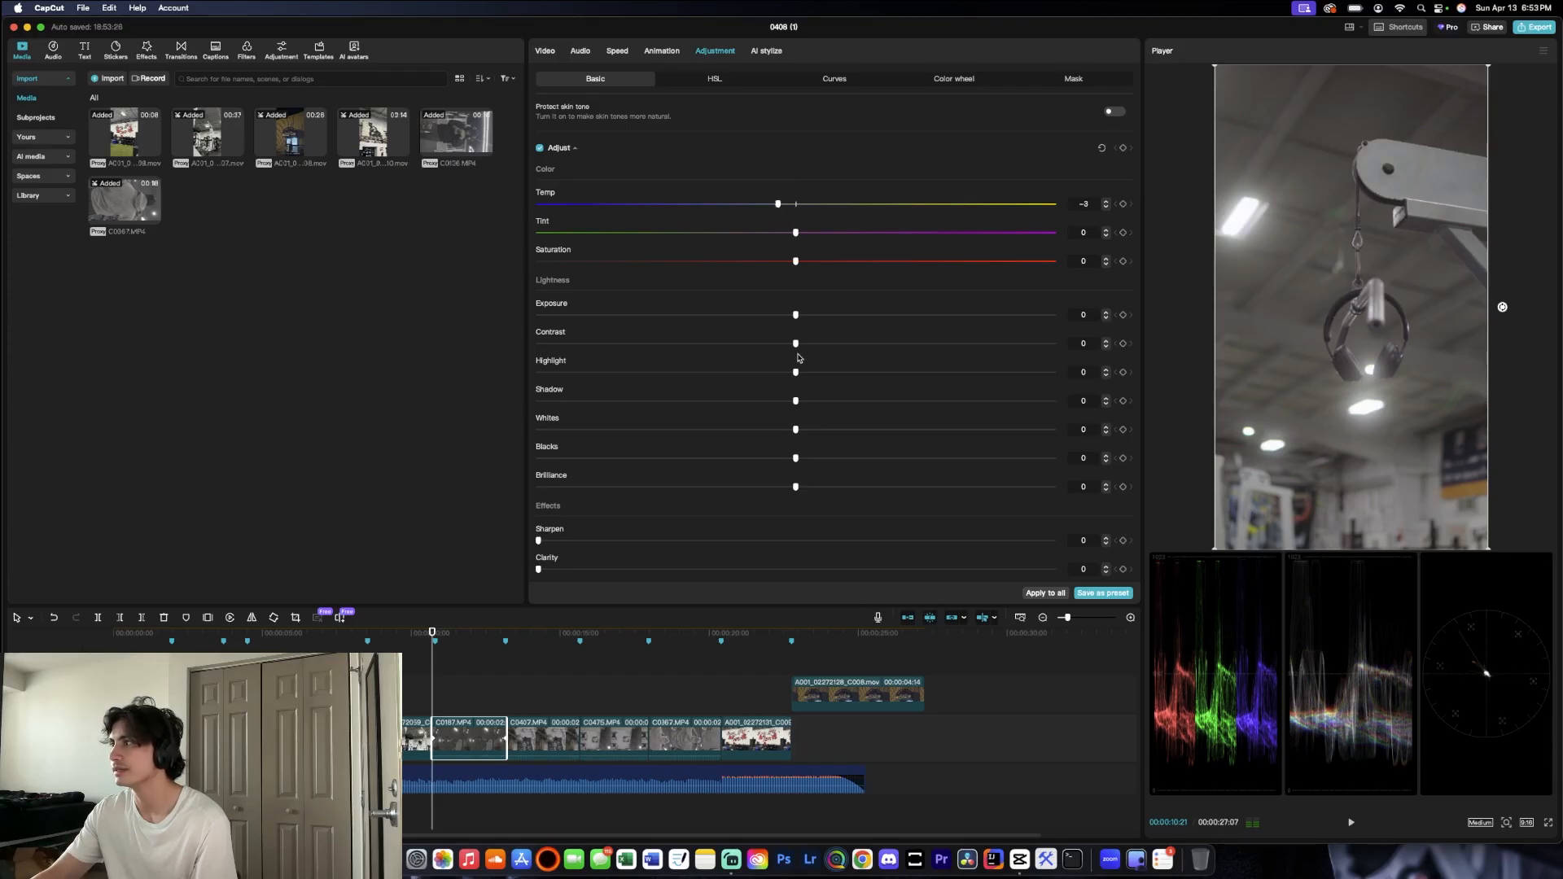
drag(795, 344, 905, 340)
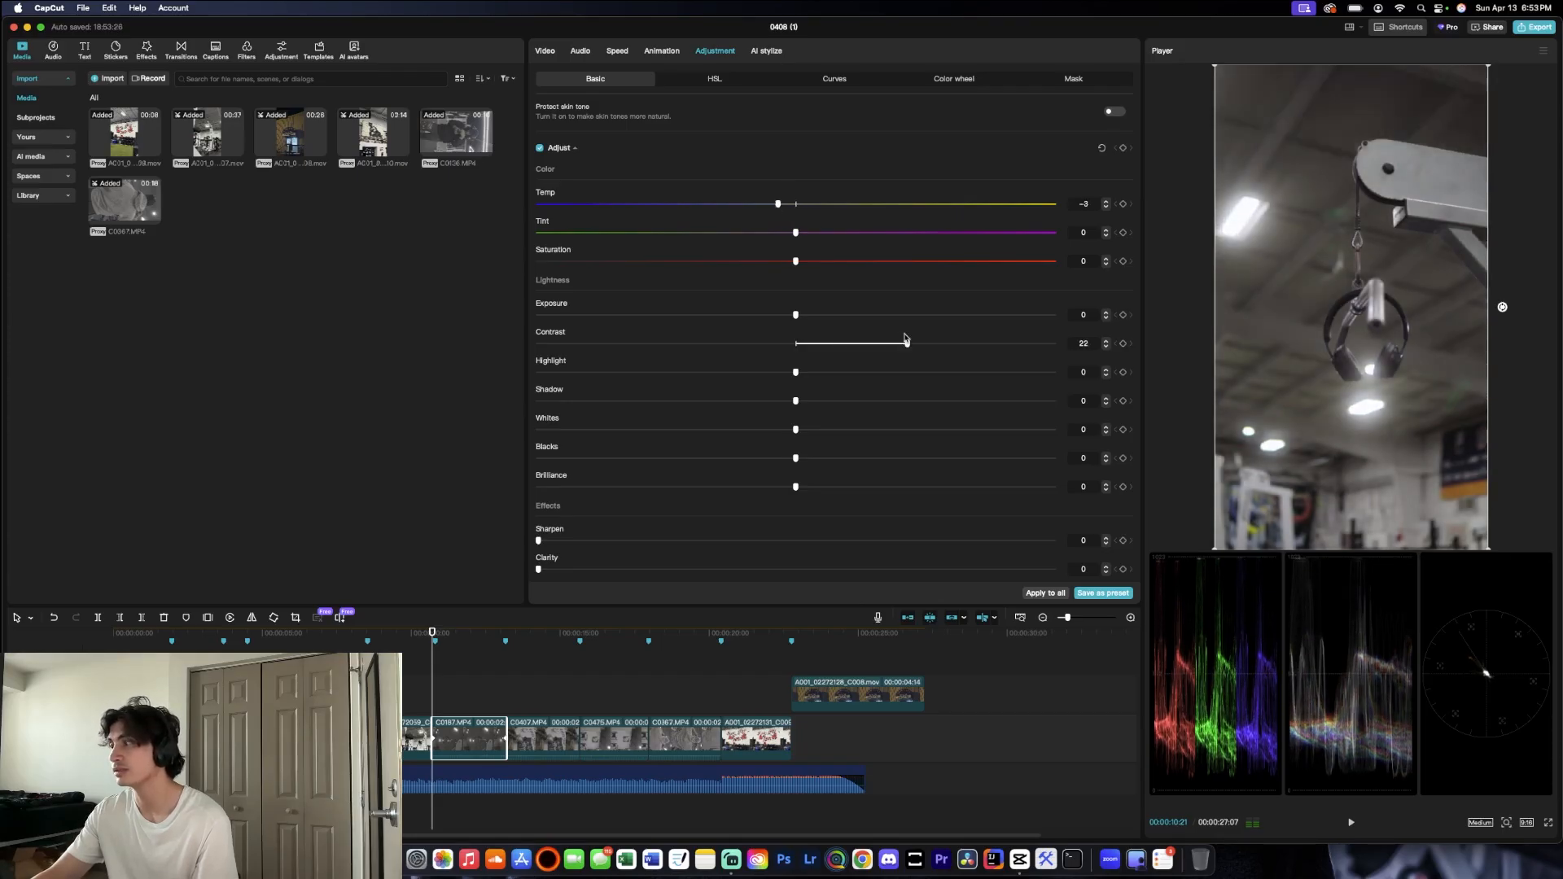
scroll(779, 374, up, 1)
drag(795, 377, 614, 414)
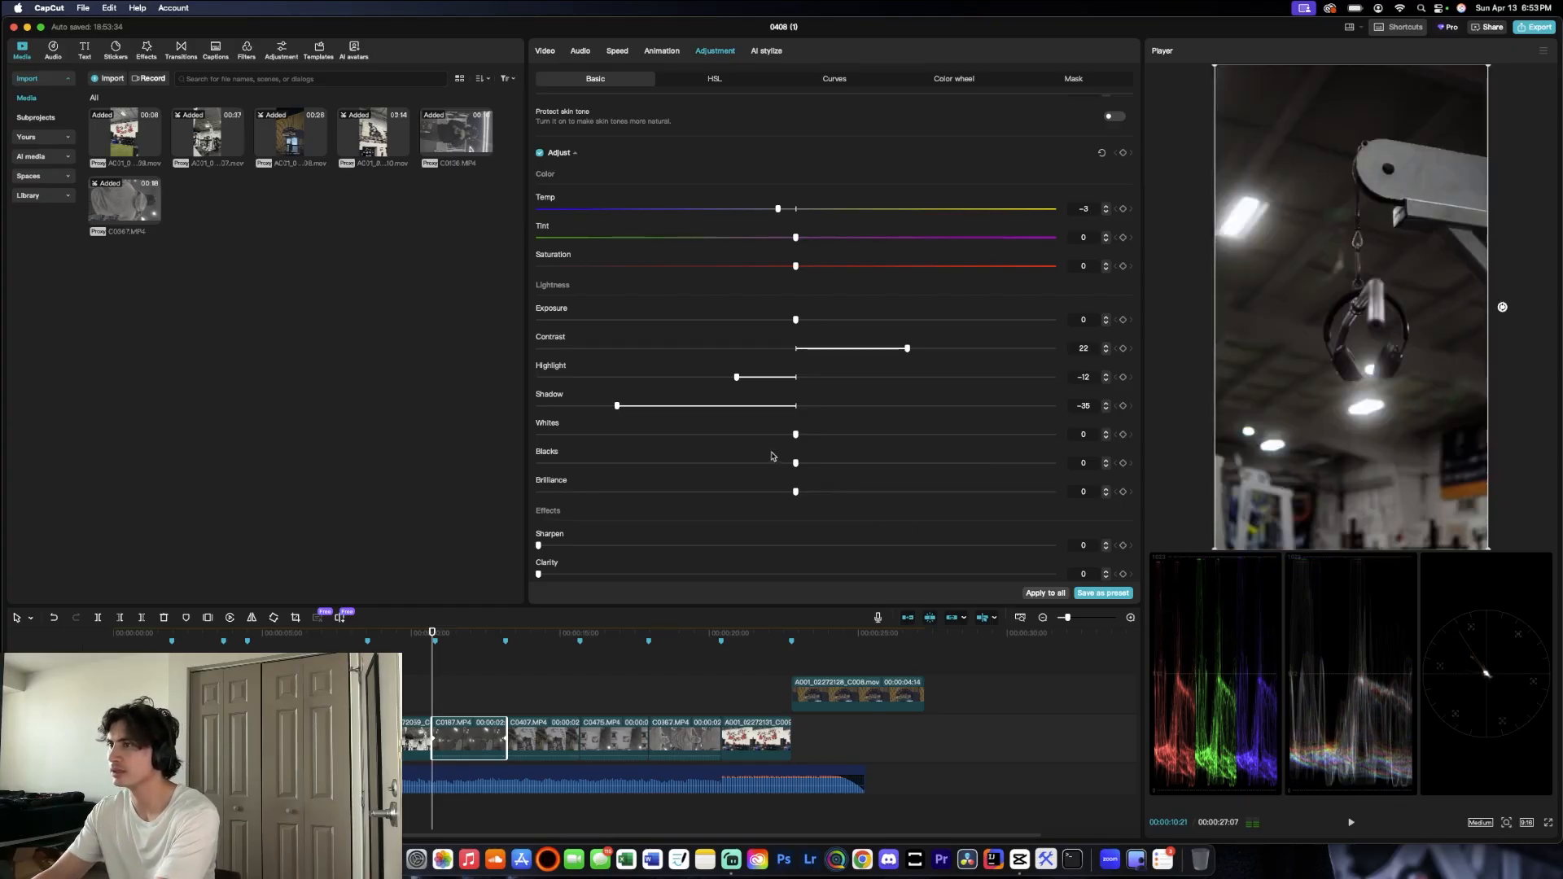
drag(796, 435, 817, 435)
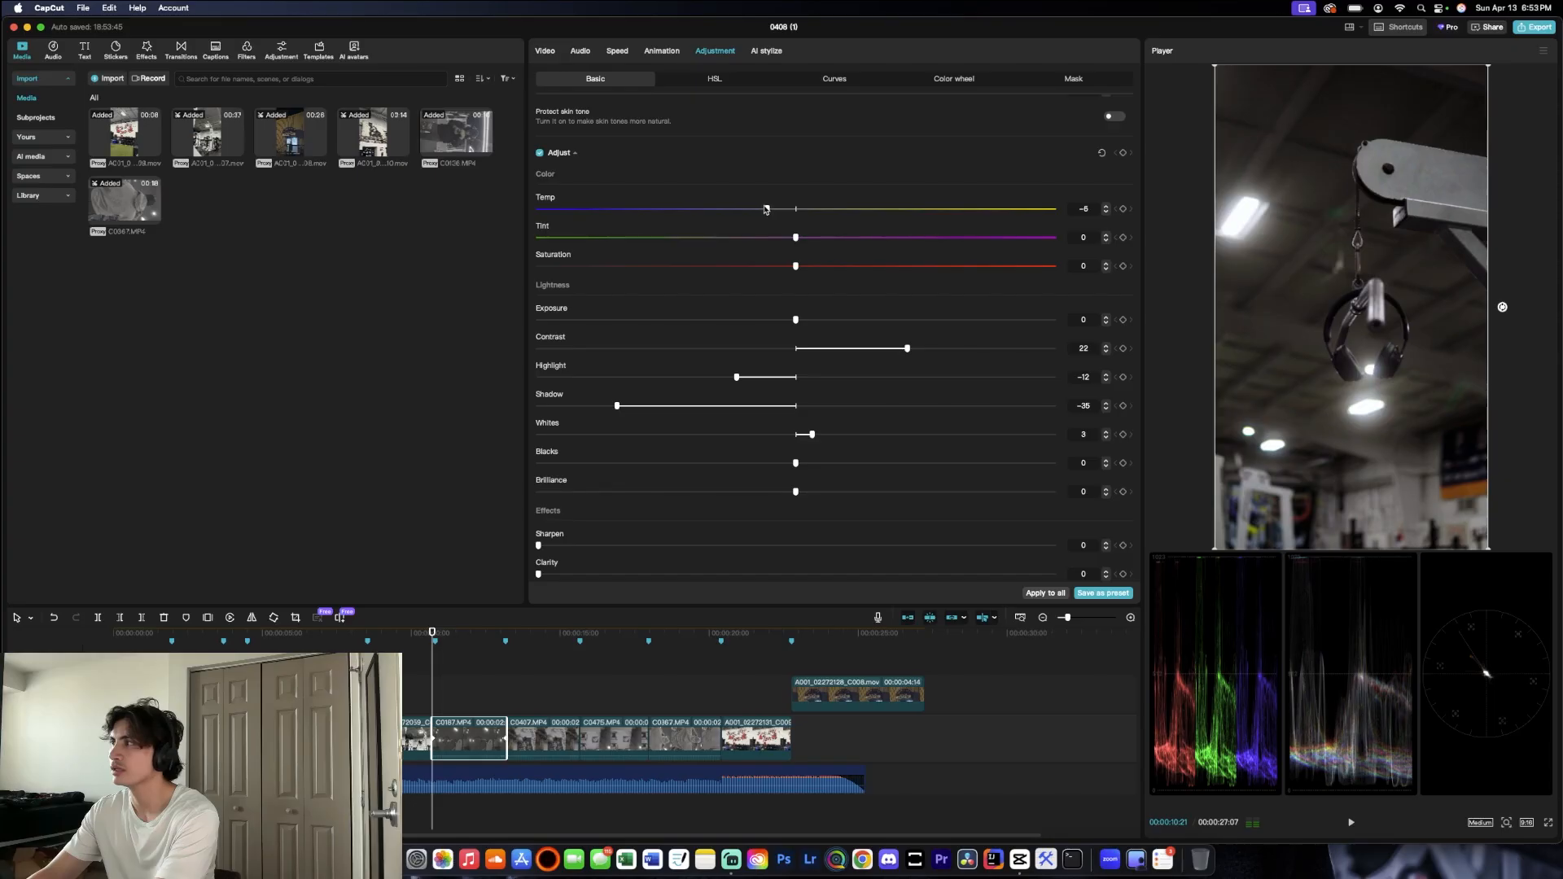
Step: Move to the clip of the man sitting on the bench and apply the LUT 1. SLog2SGumut_To_LC-709TypeA_.cube to it
key(Down)
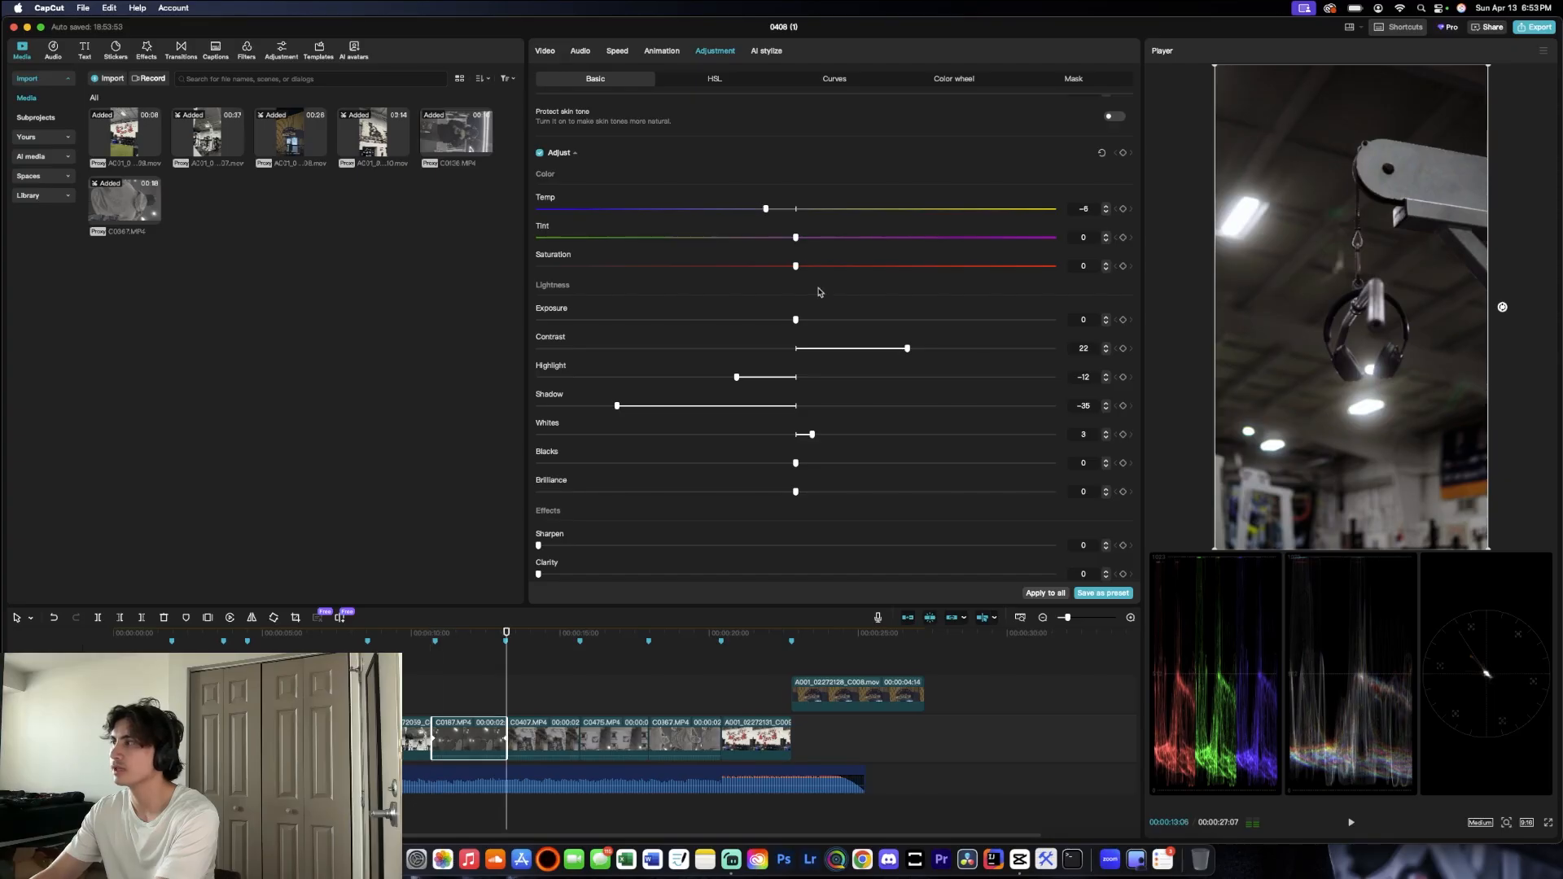
scroll(718, 136, up, 5)
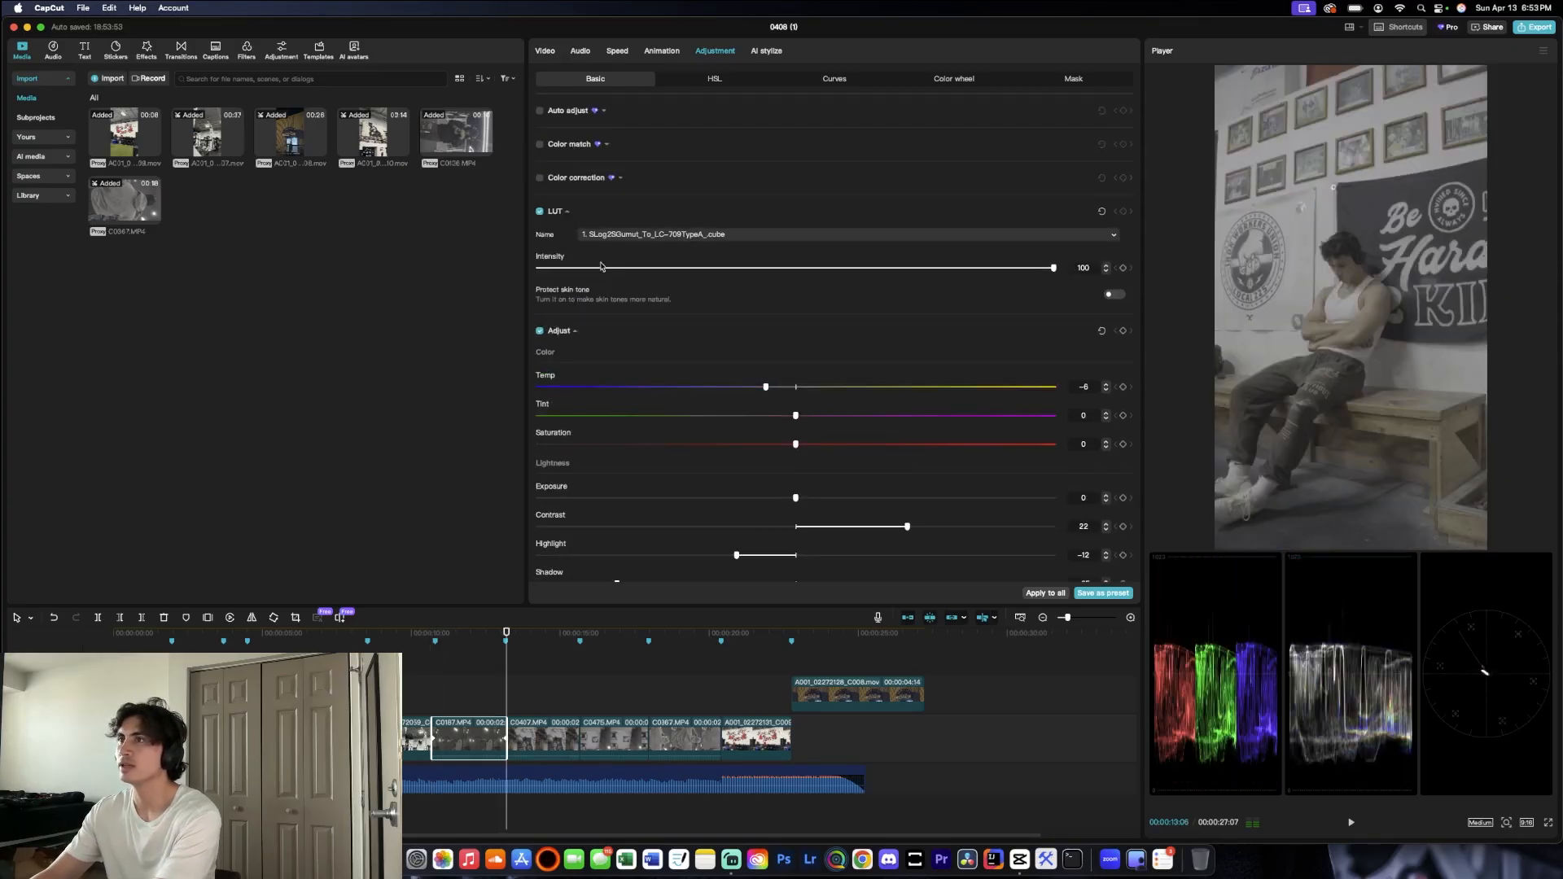
click(540, 730)
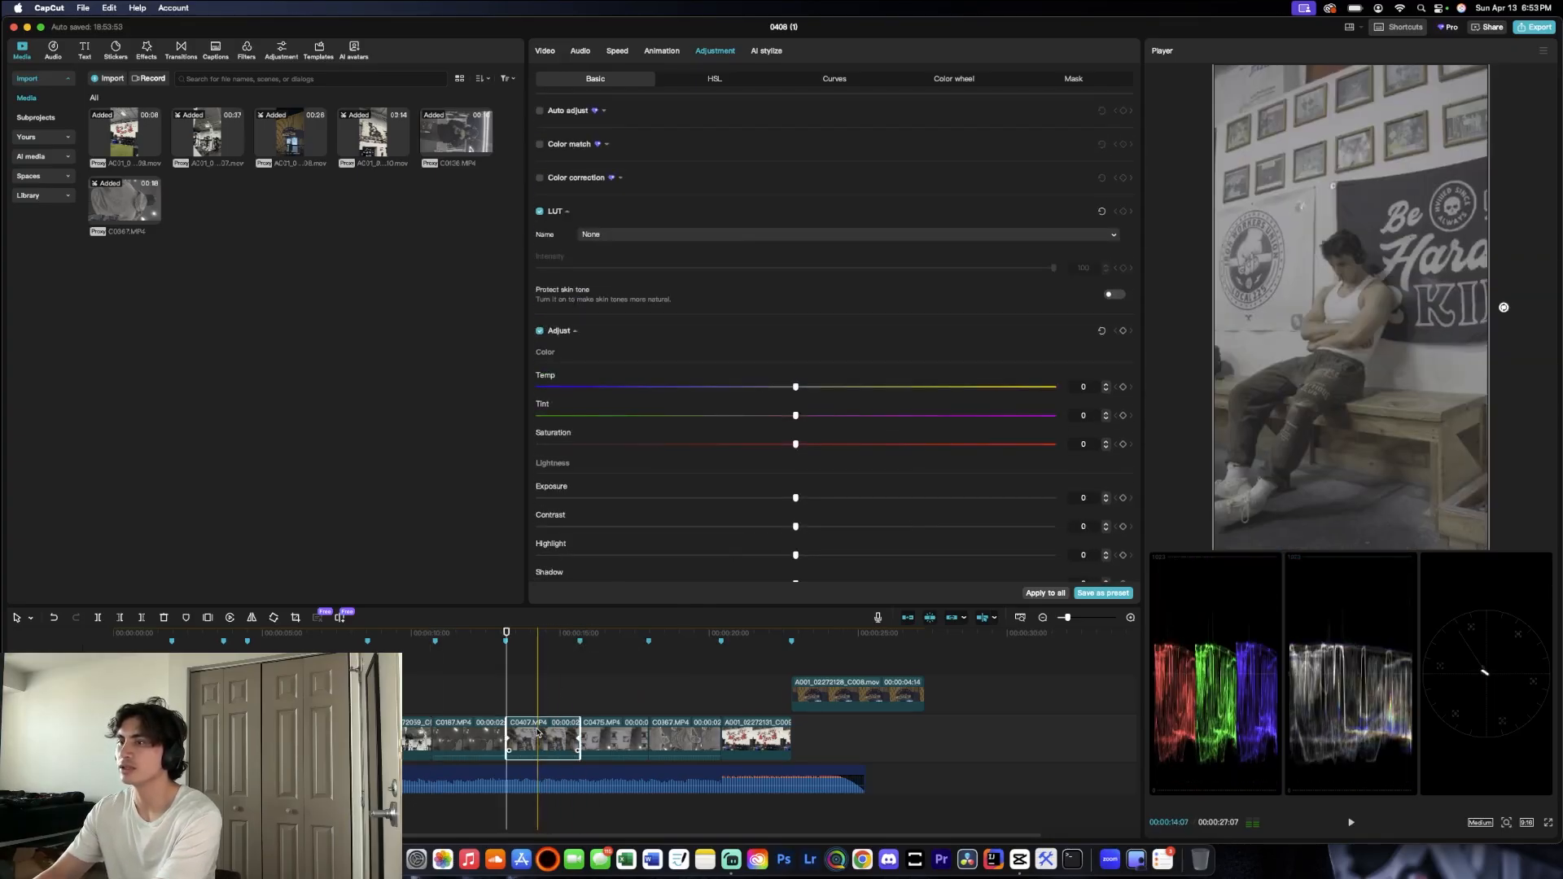
click(623, 234)
click(919, 275)
Step: Set the bench clip's contrast to 21, highlight and shadow to -50, and blacks to 1
scroll(920, 314, down, 3)
scroll(920, 314, down, 3)
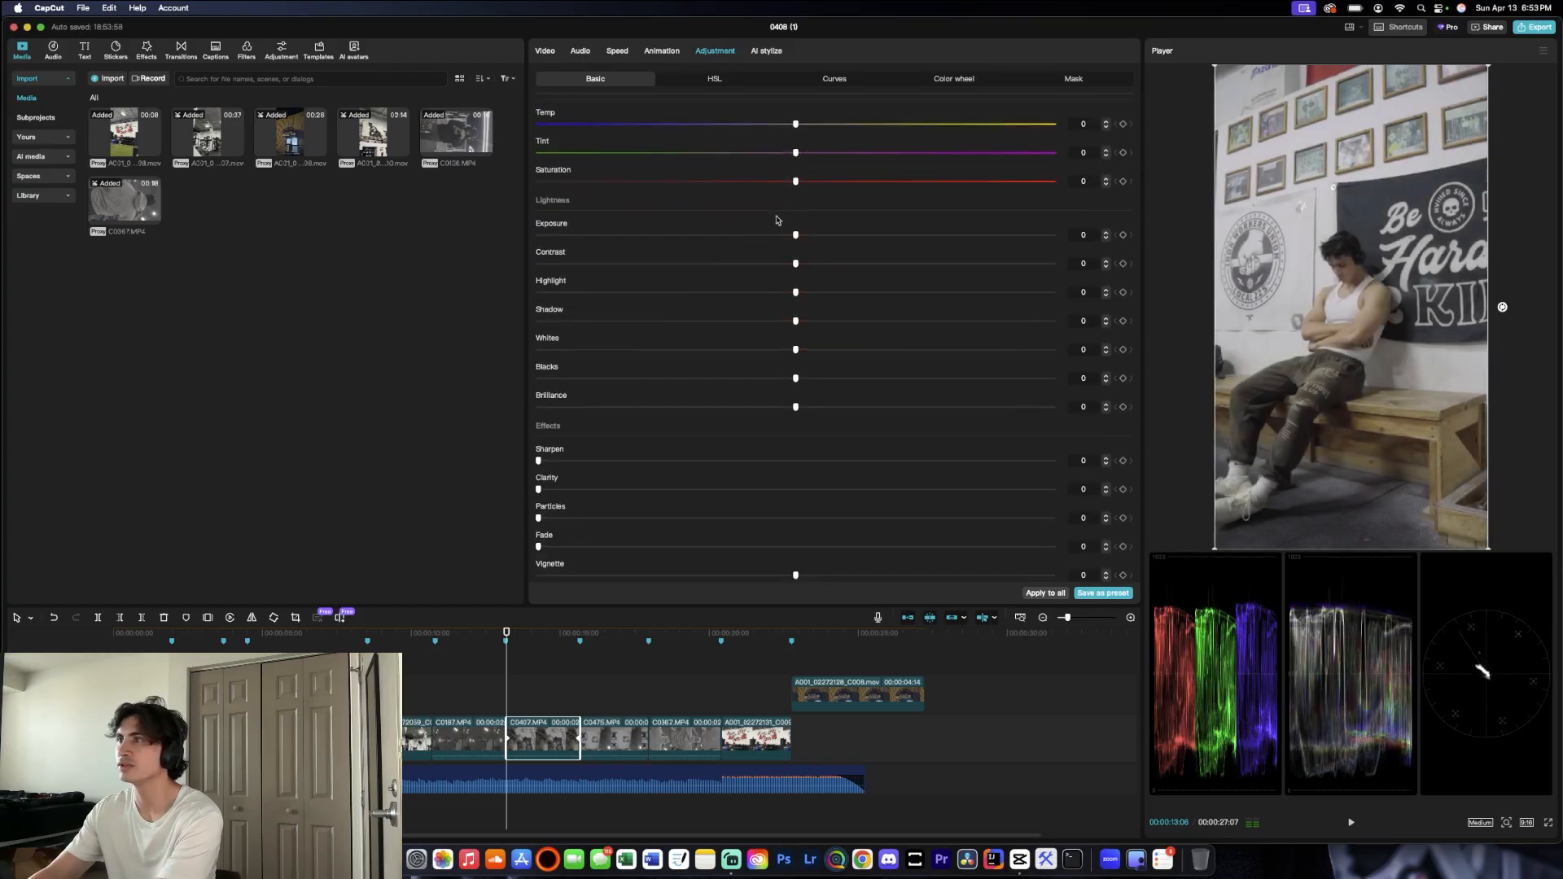
drag(796, 264, 943, 263)
drag(795, 292, 619, 292)
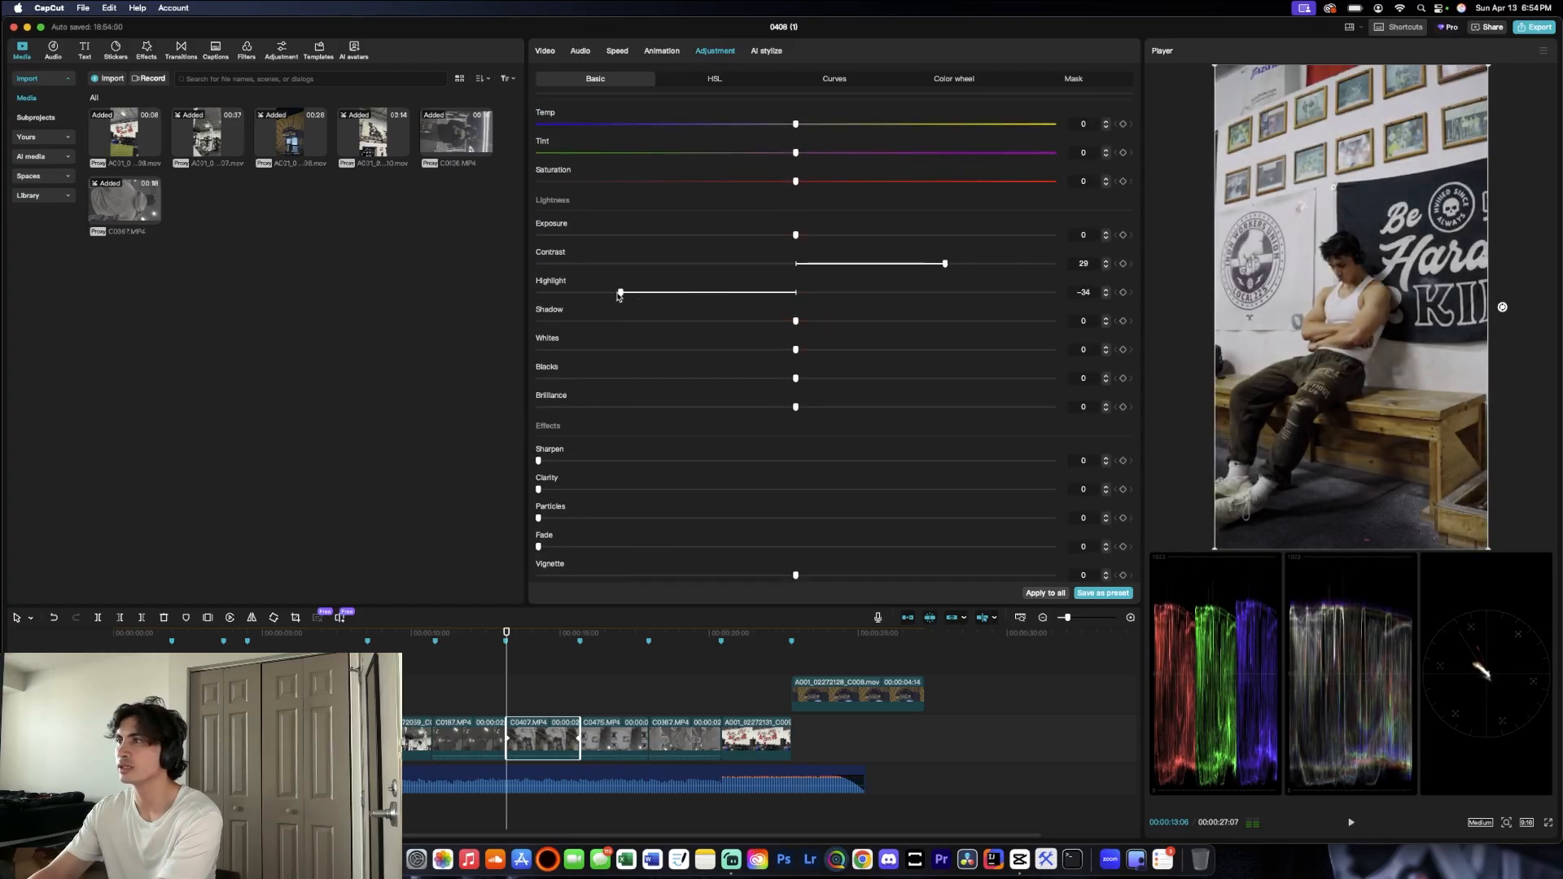
drag(944, 265, 904, 263)
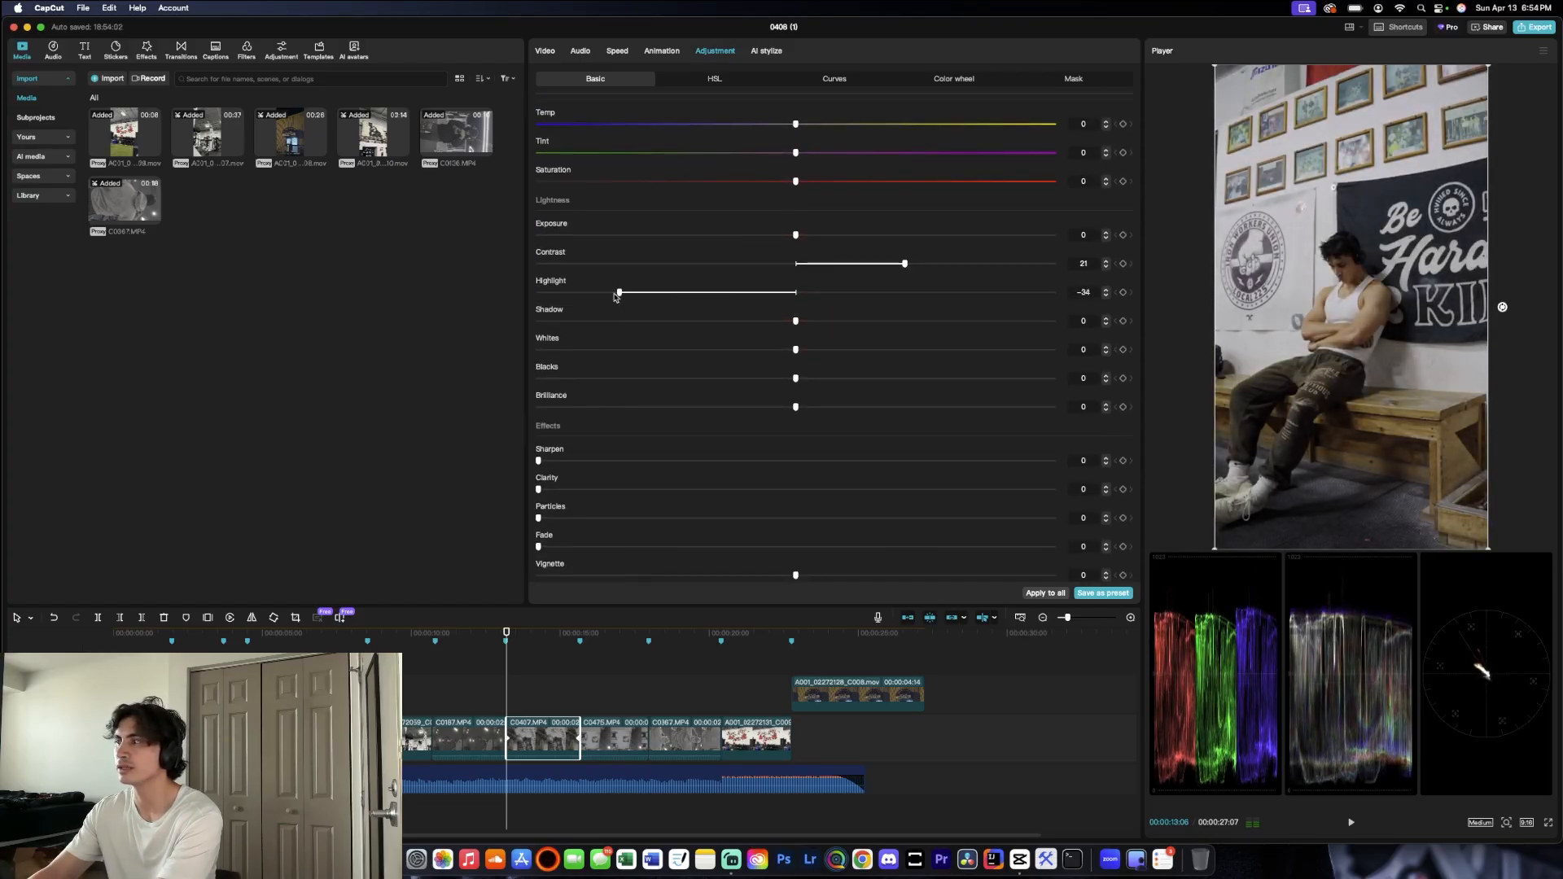
drag(617, 293, 538, 293)
drag(782, 322, 442, 338)
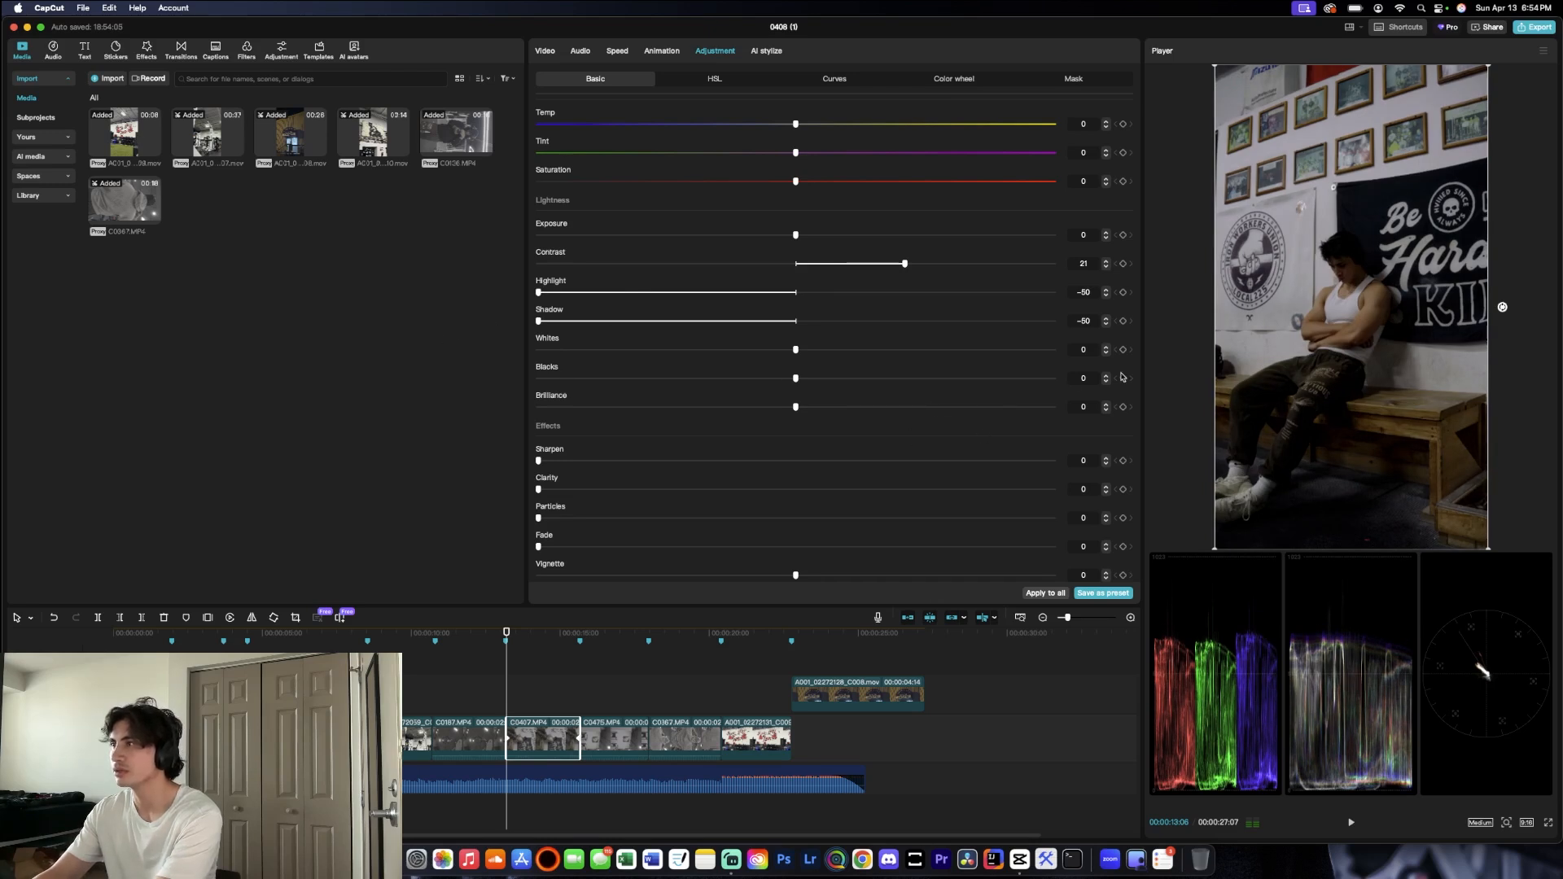
drag(1086, 377, 1071, 379)
text(1)
key(Return)
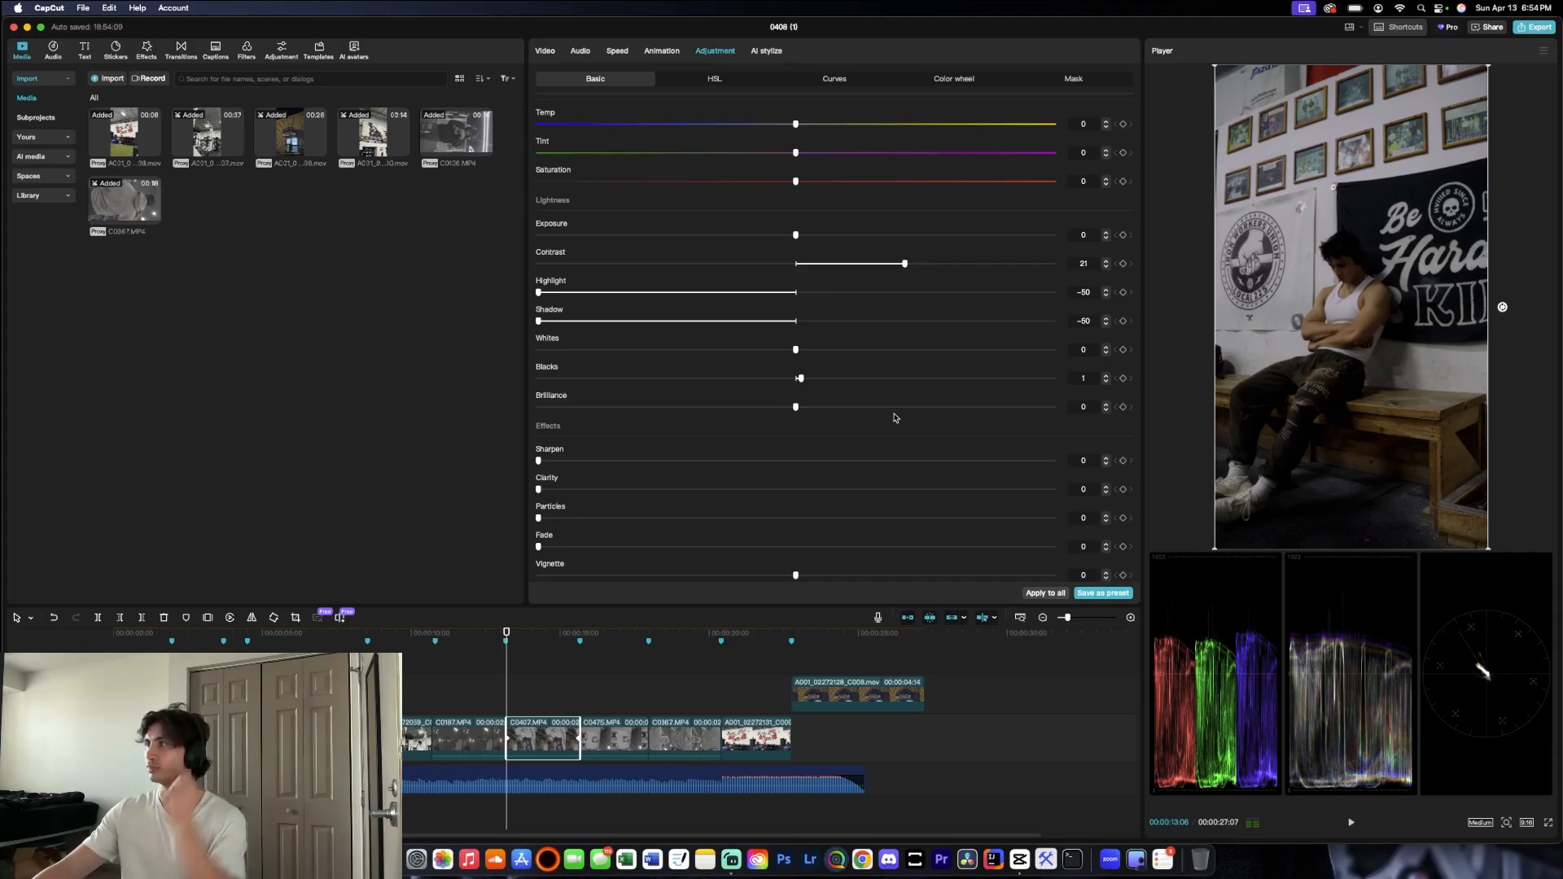
Step: Set the bench clip's temp to 4 and tint to -6
scroll(879, 419, up, 3)
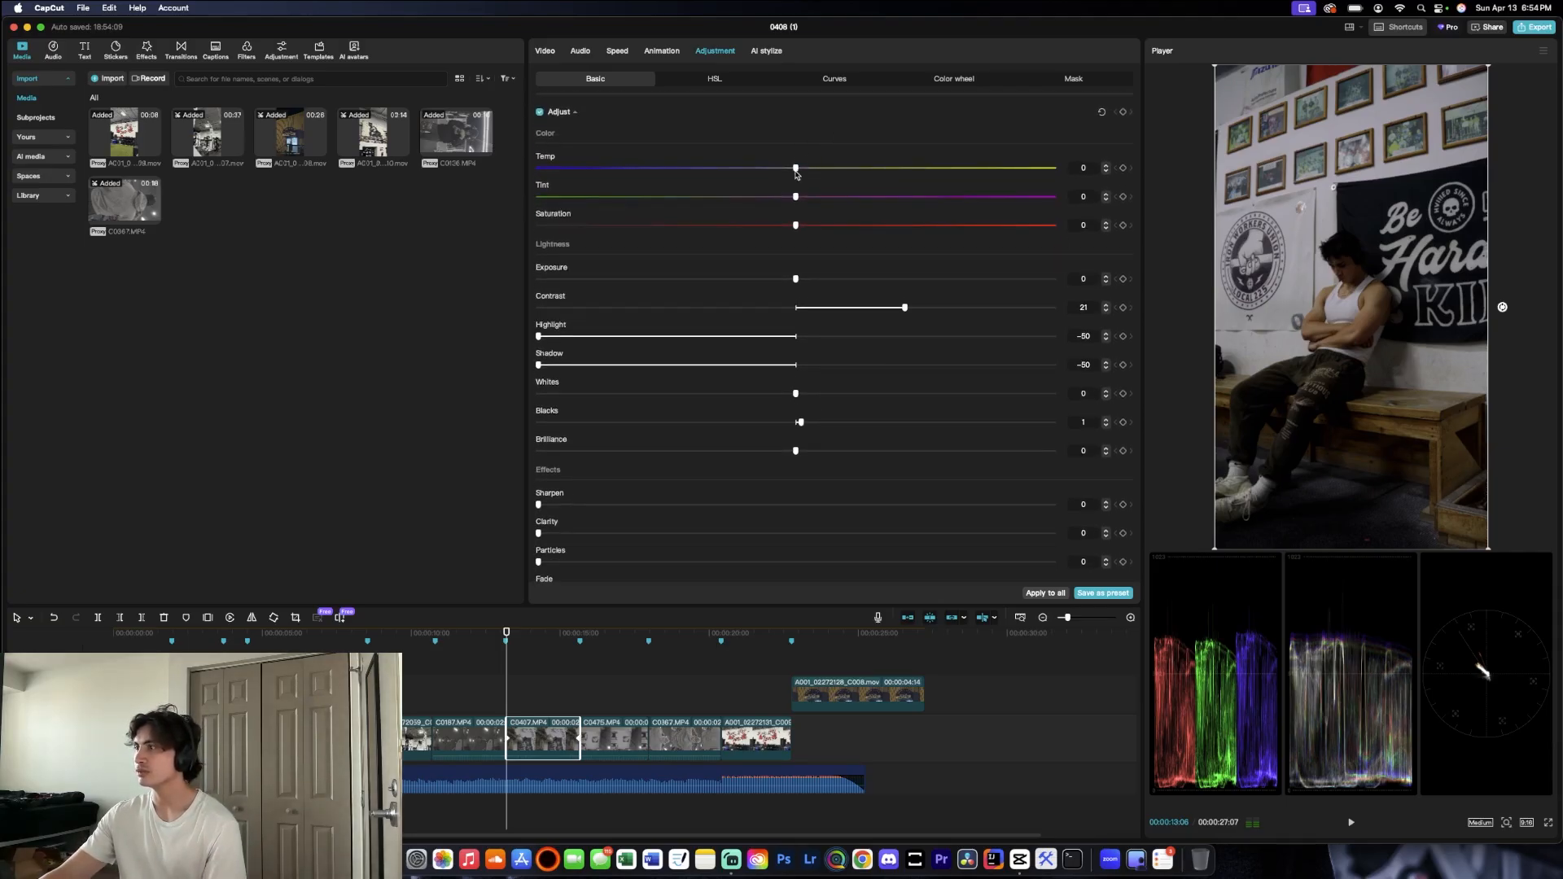
drag(804, 170, 812, 171)
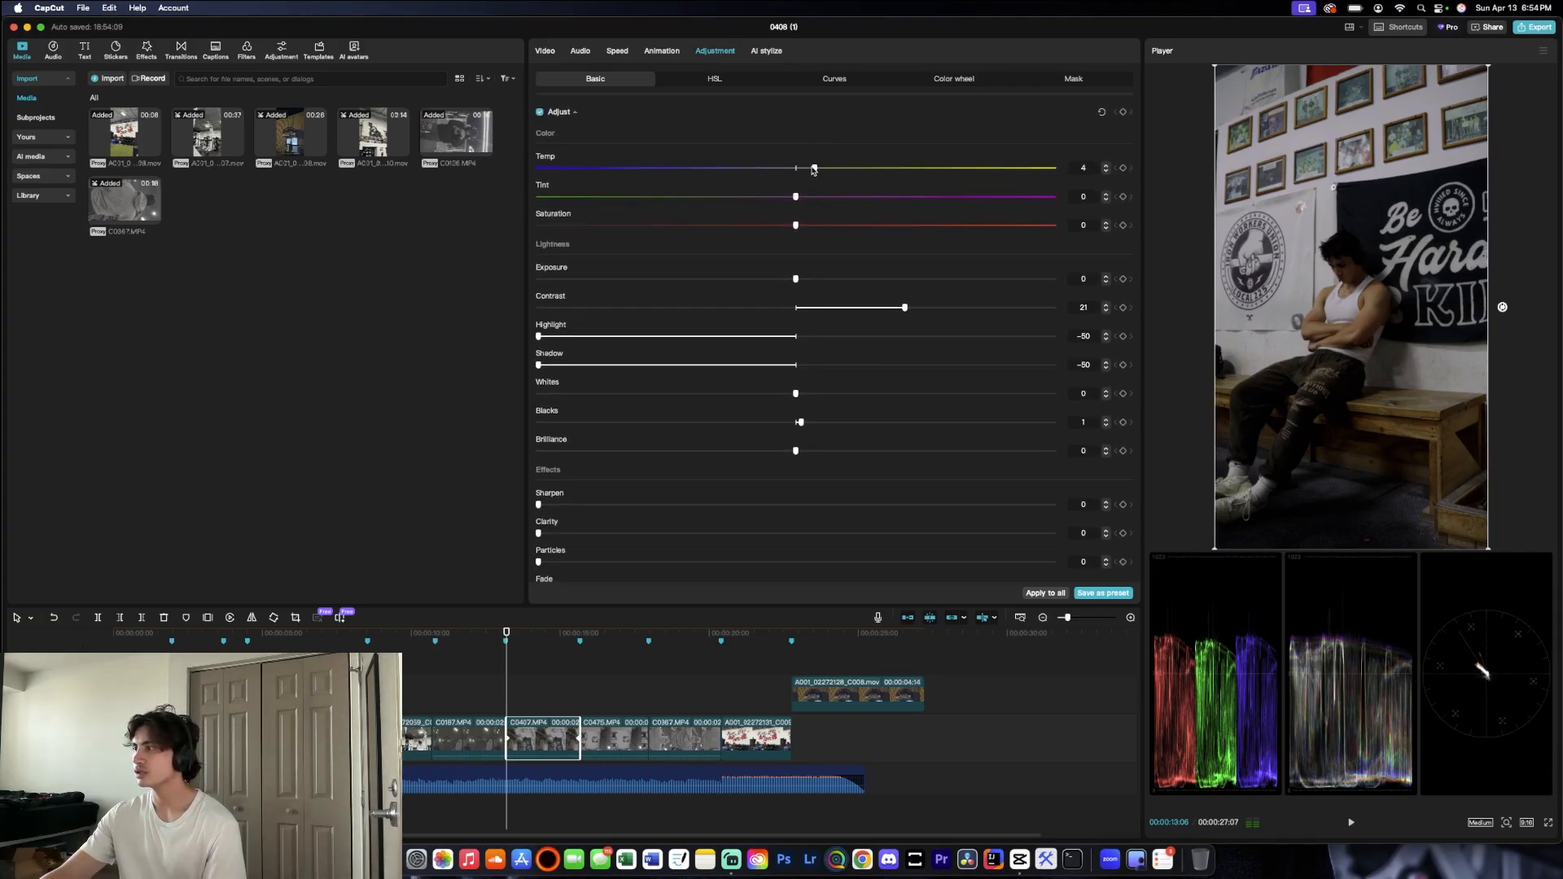
drag(784, 198, 771, 197)
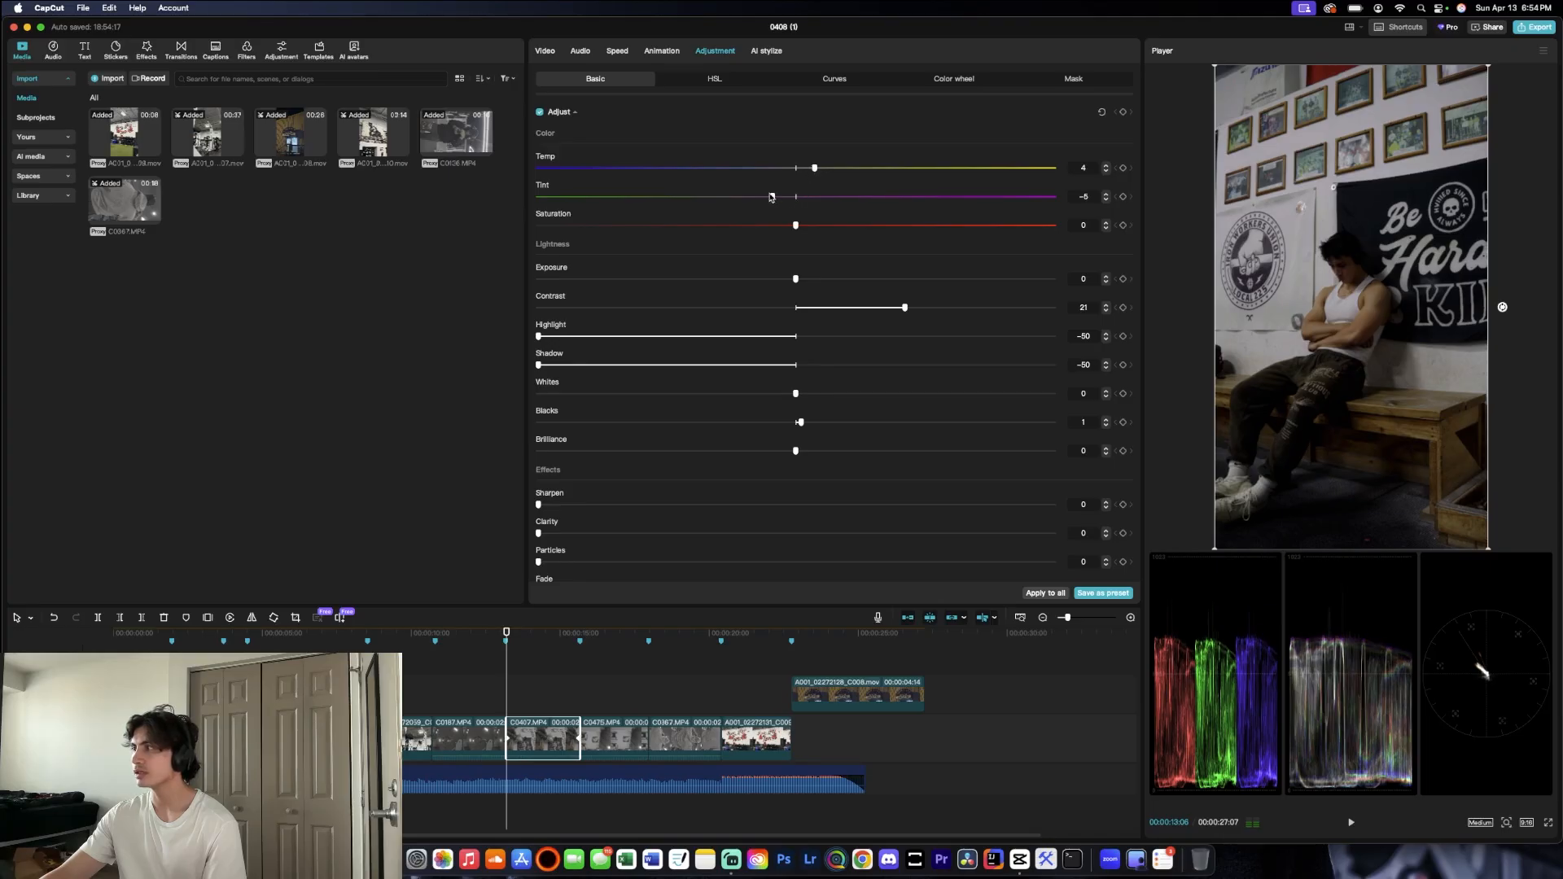
mouse_move(763, 197)
mouse_down()
mouse_move(786, 196)
mouse_move(773, 197)
mouse_up()
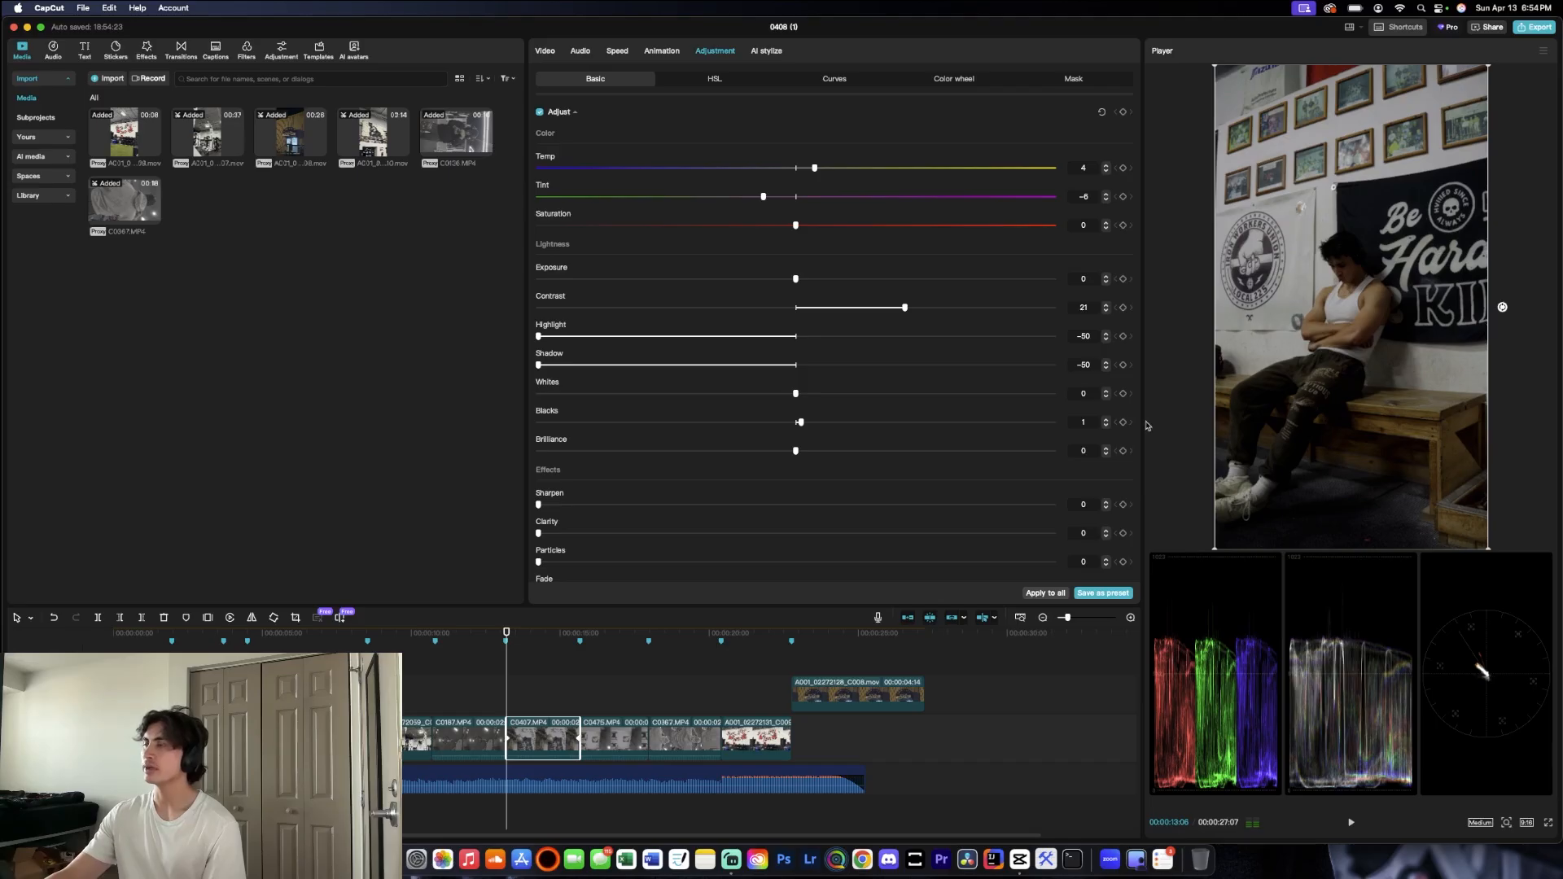
Step: Move to the start of the wall clock clip and stabilize it at the Recommended level
click(580, 633)
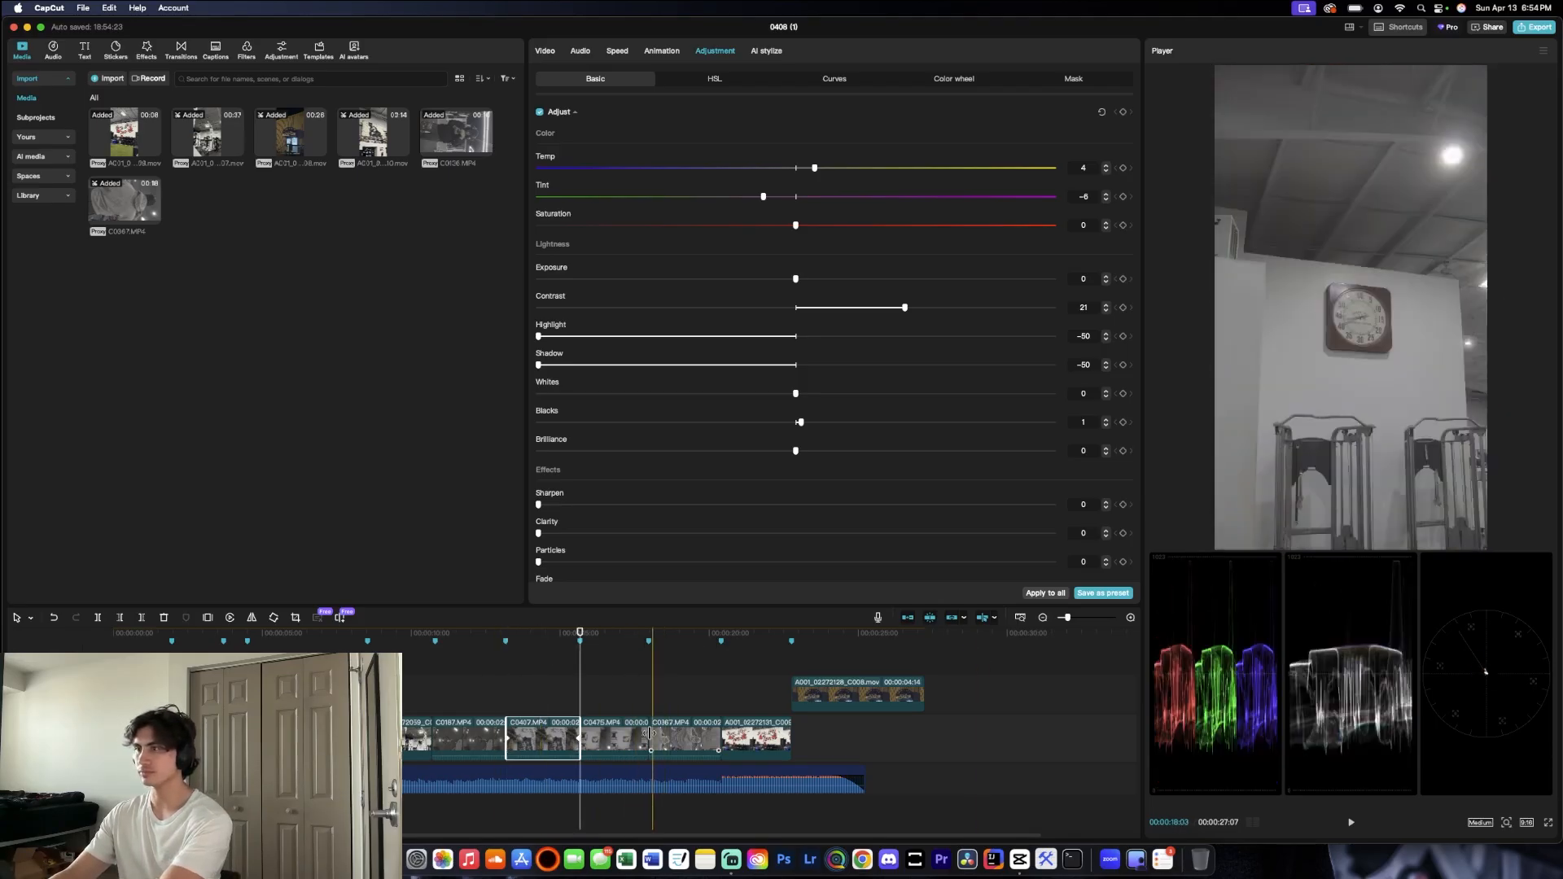
click(614, 737)
scroll(610, 290, up, 5)
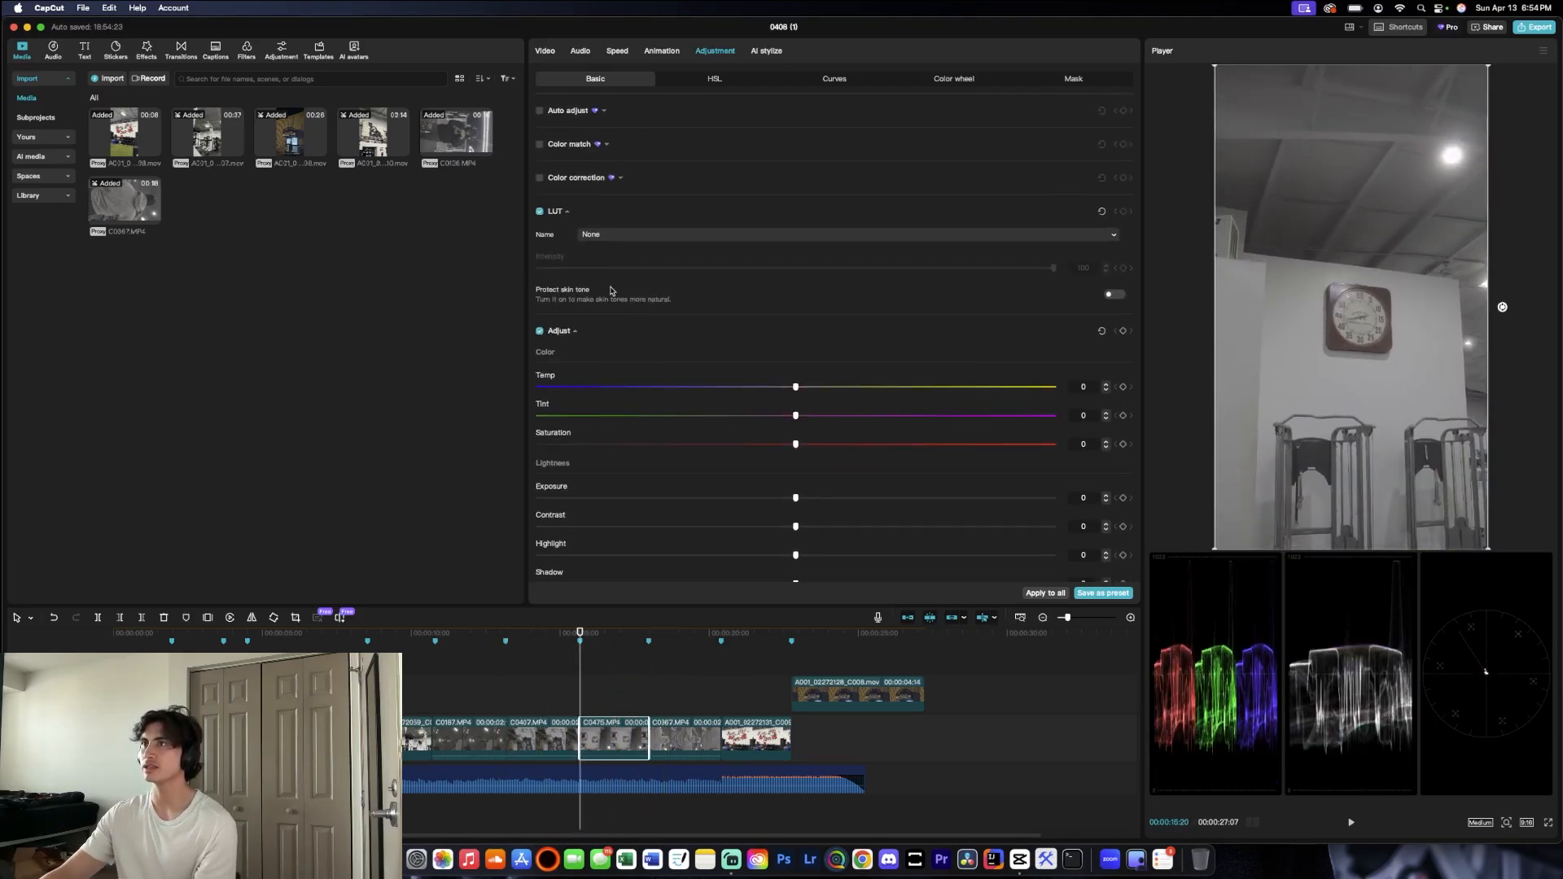
scroll(703, 249, down, 5)
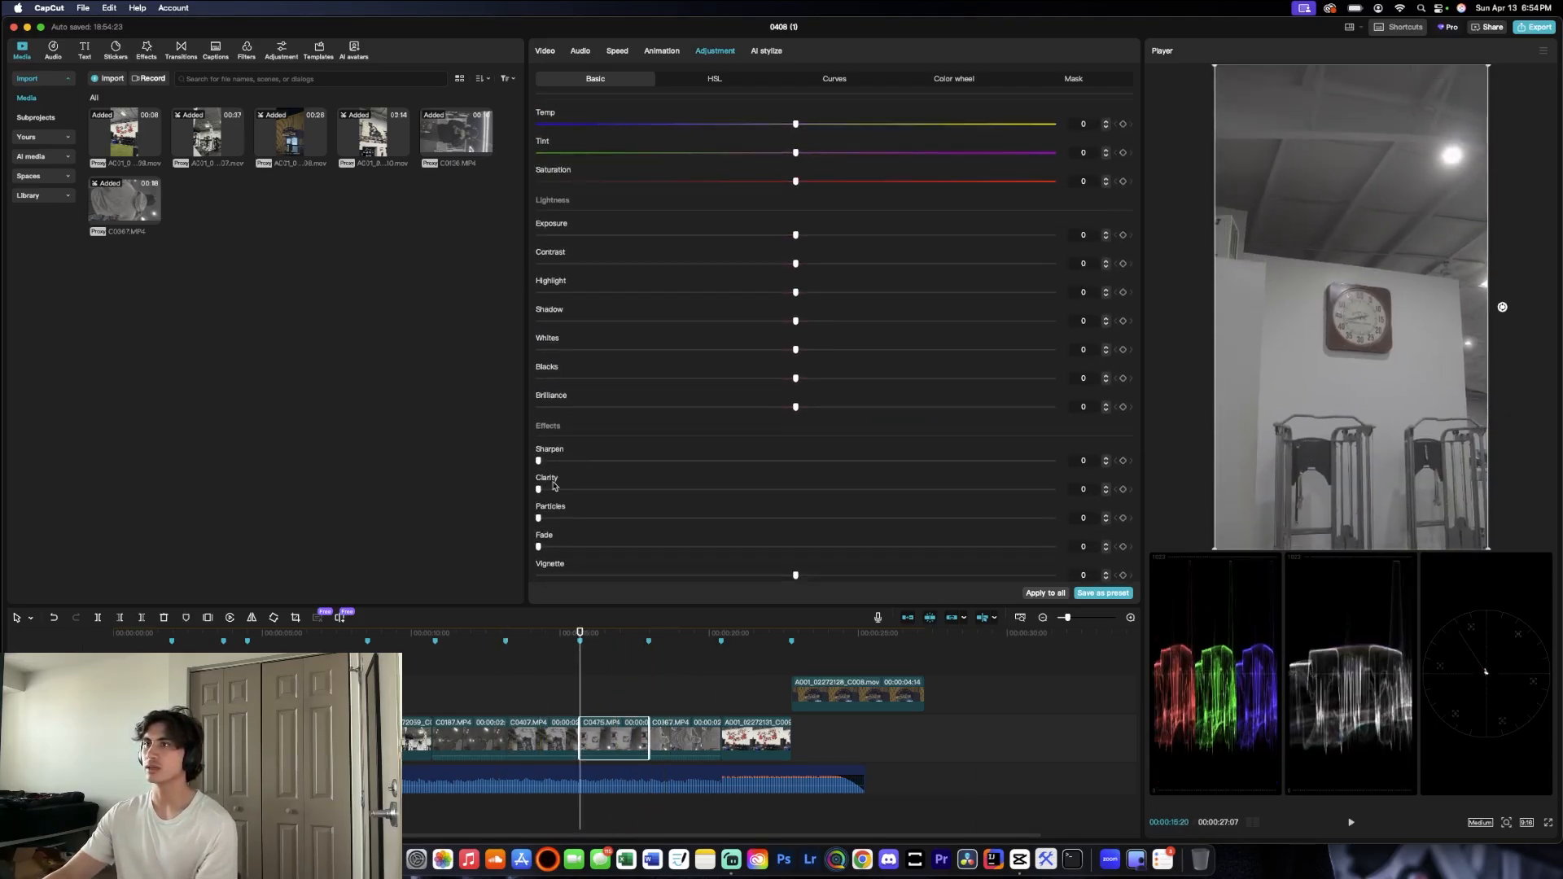
scroll(627, 328, up, 5)
click(541, 52)
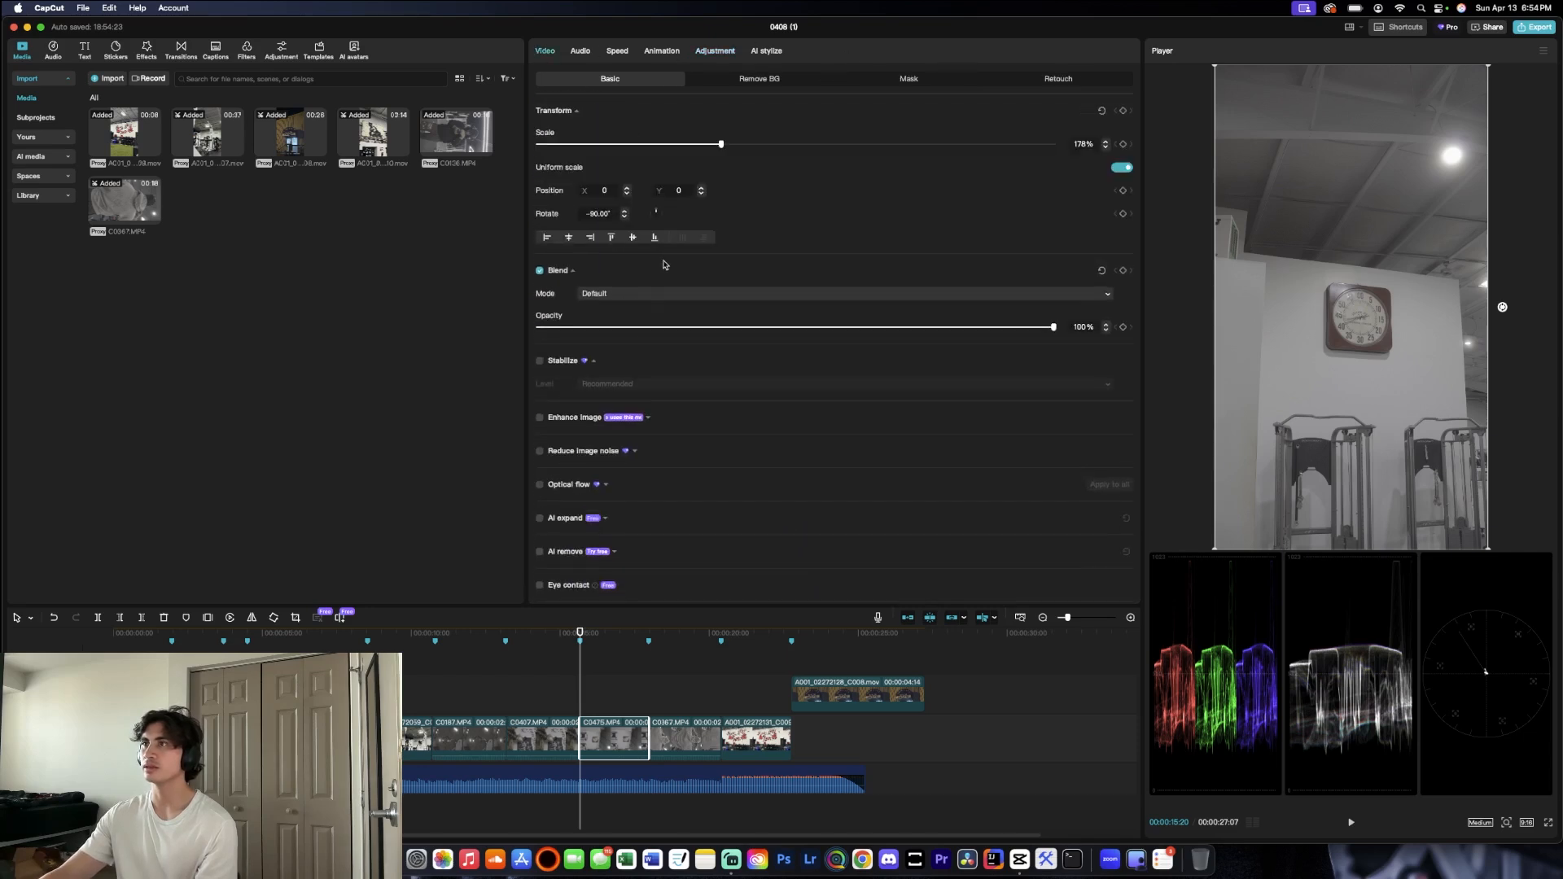
click(539, 363)
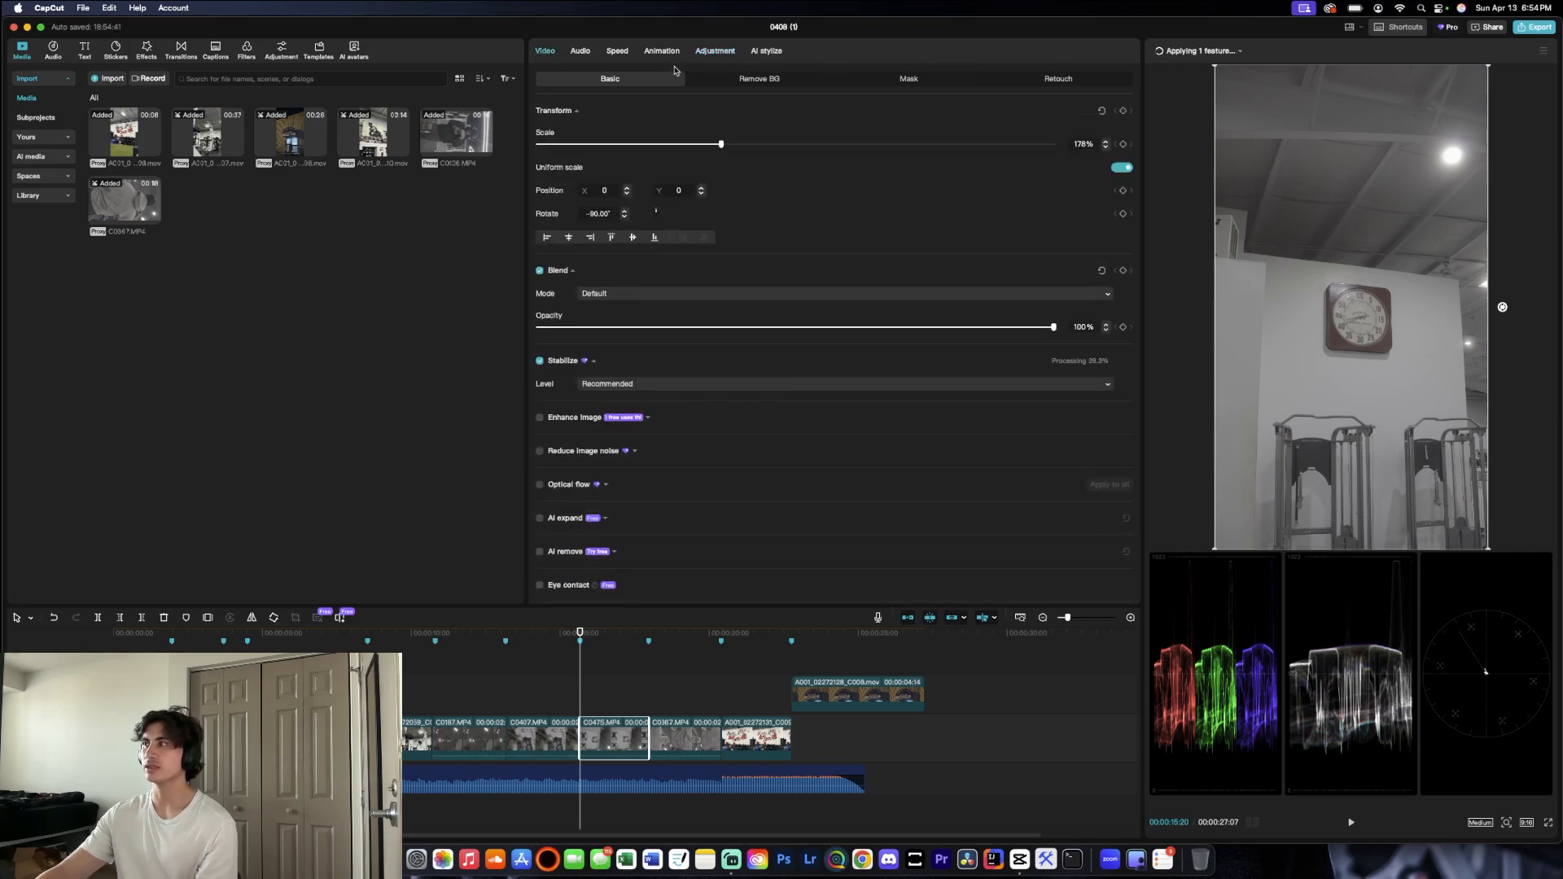
Step: Apply the LUT 1. SLog2SGumut_To_LC-709TypeA_.cube to the wall clock clip
click(696, 51)
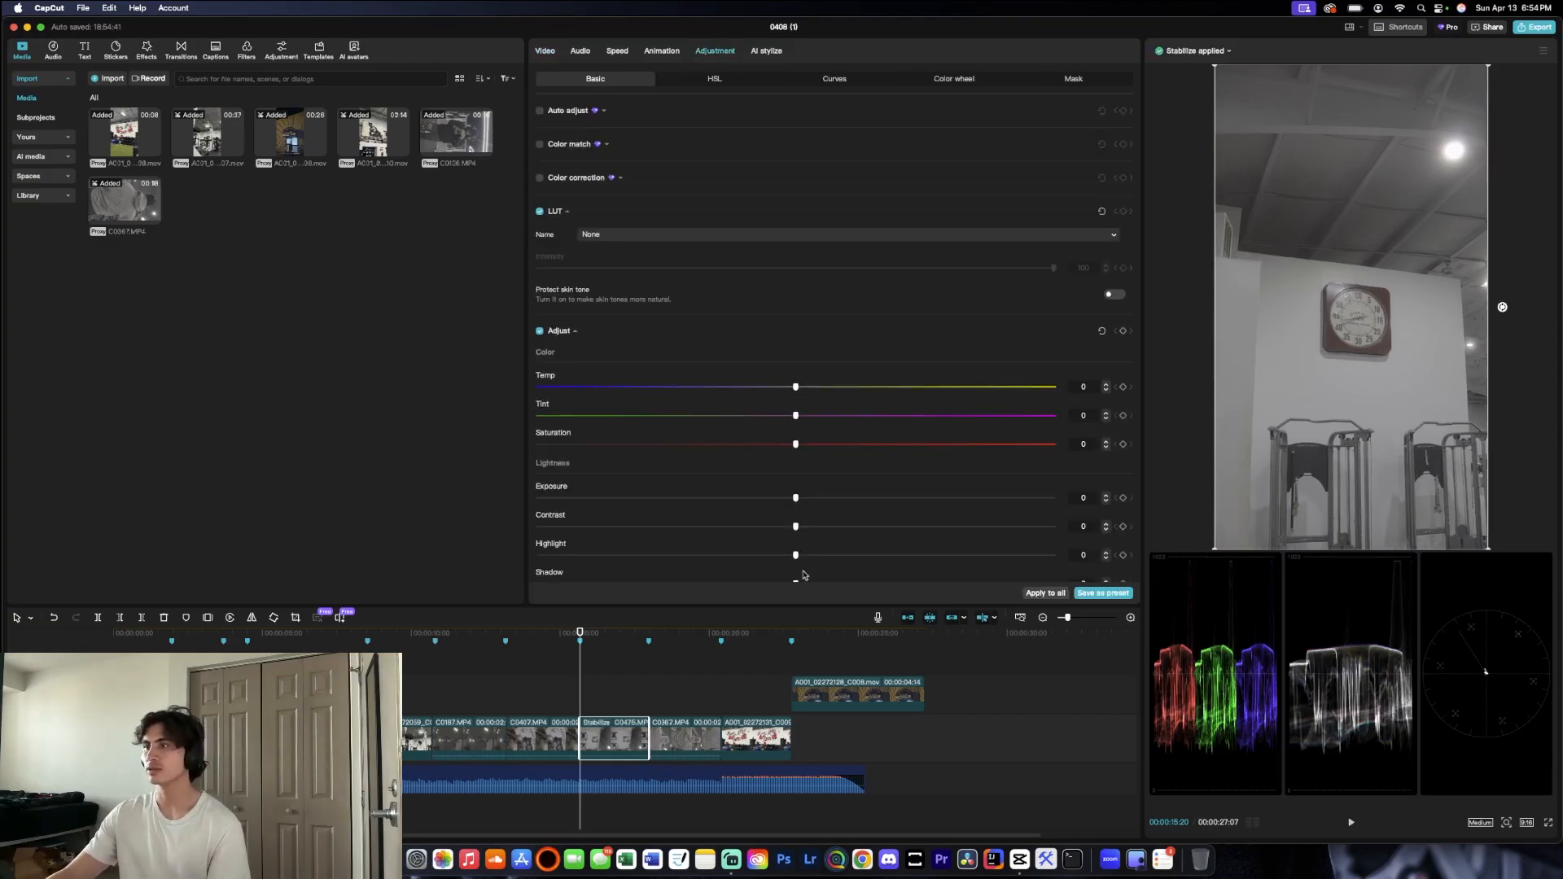
click(611, 234)
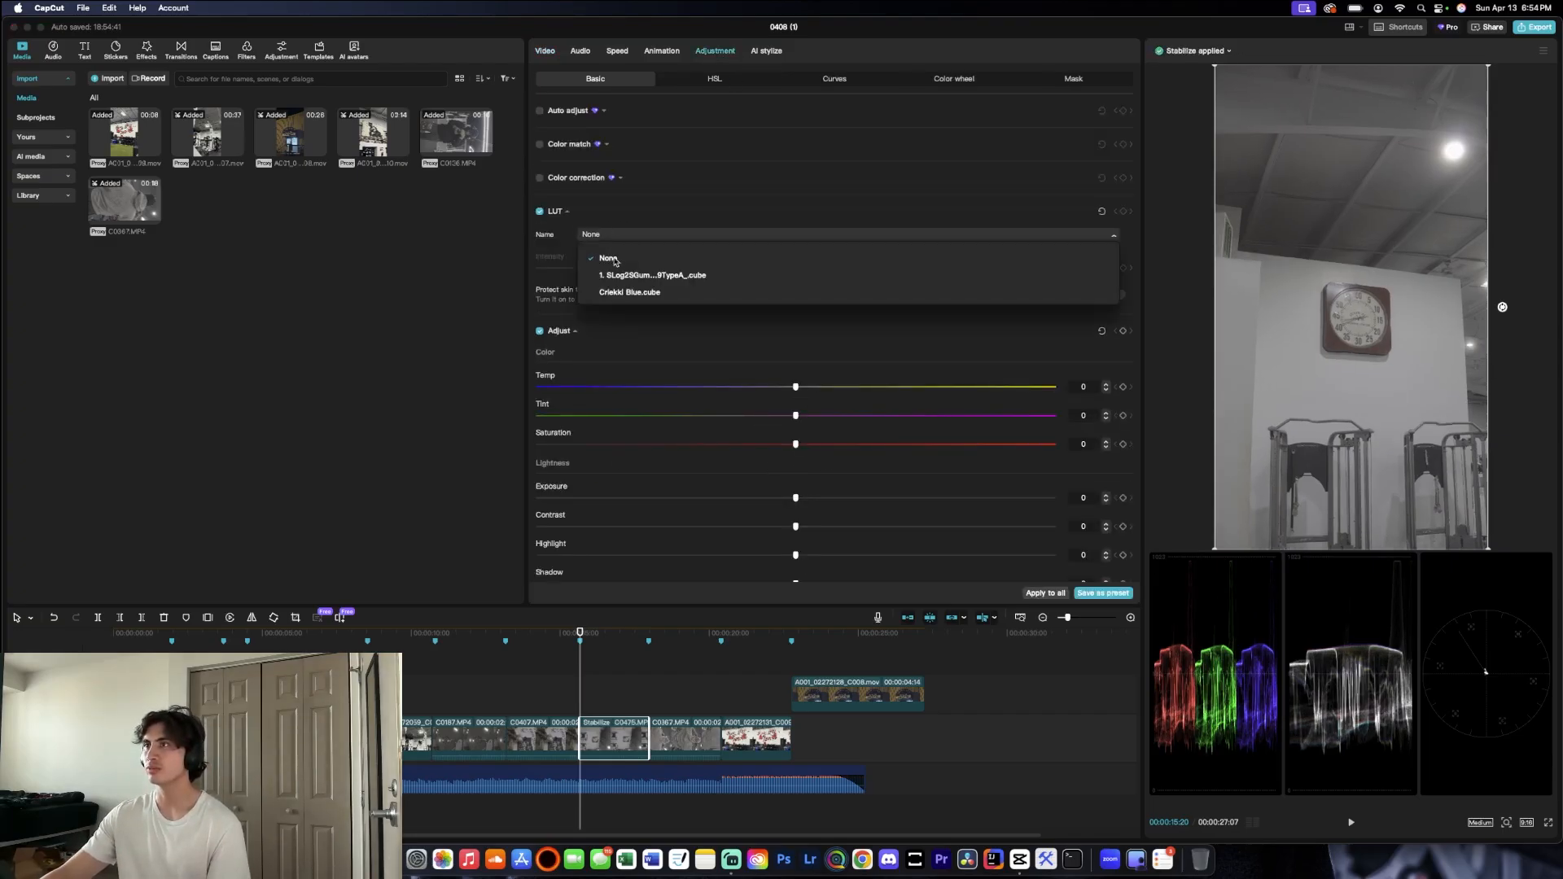
click(633, 277)
Step: Set the wall clock clip's contrast to 16, highlight to -23 and shadow to -50
scroll(820, 341, down, 2)
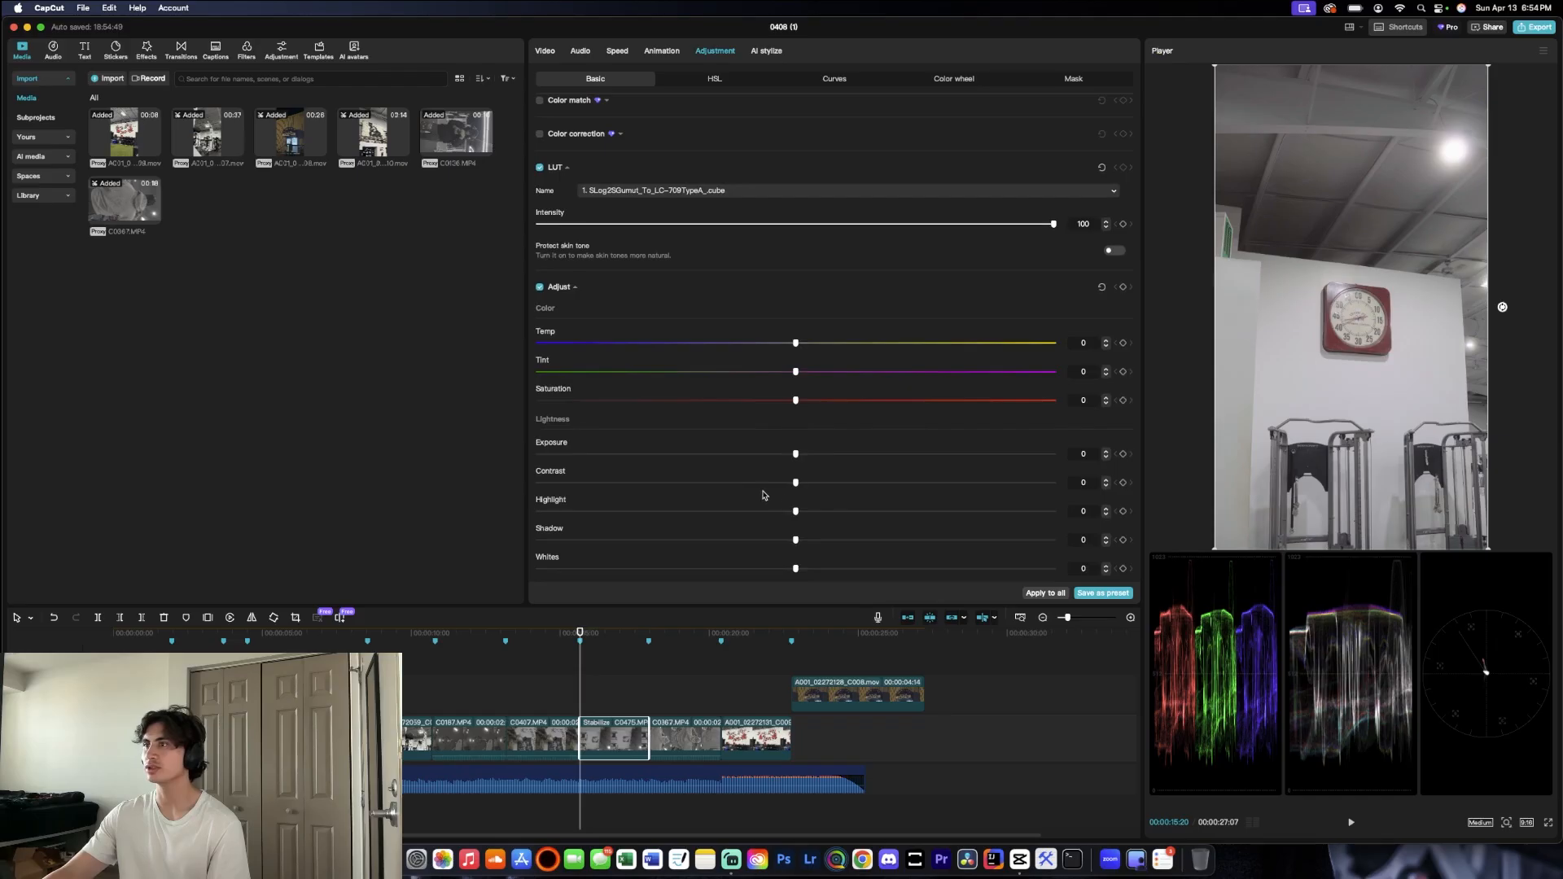
drag(795, 483, 876, 483)
drag(795, 511, 677, 513)
drag(803, 540, 534, 541)
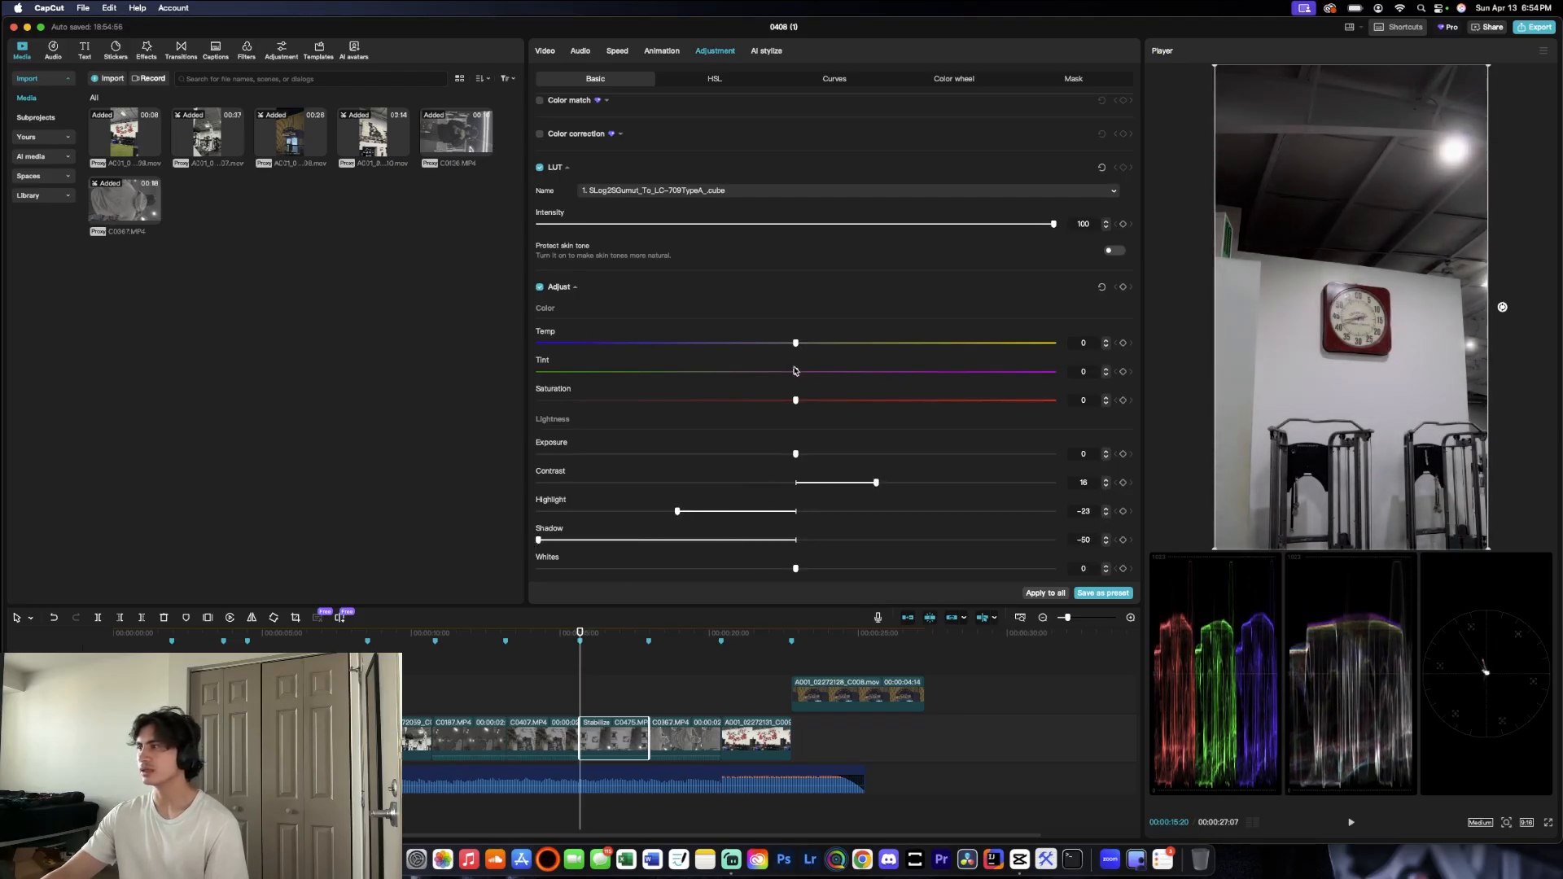
Step: Set the wall clock clip's temp to 2 and tint to -7
drag(780, 374, 747, 378)
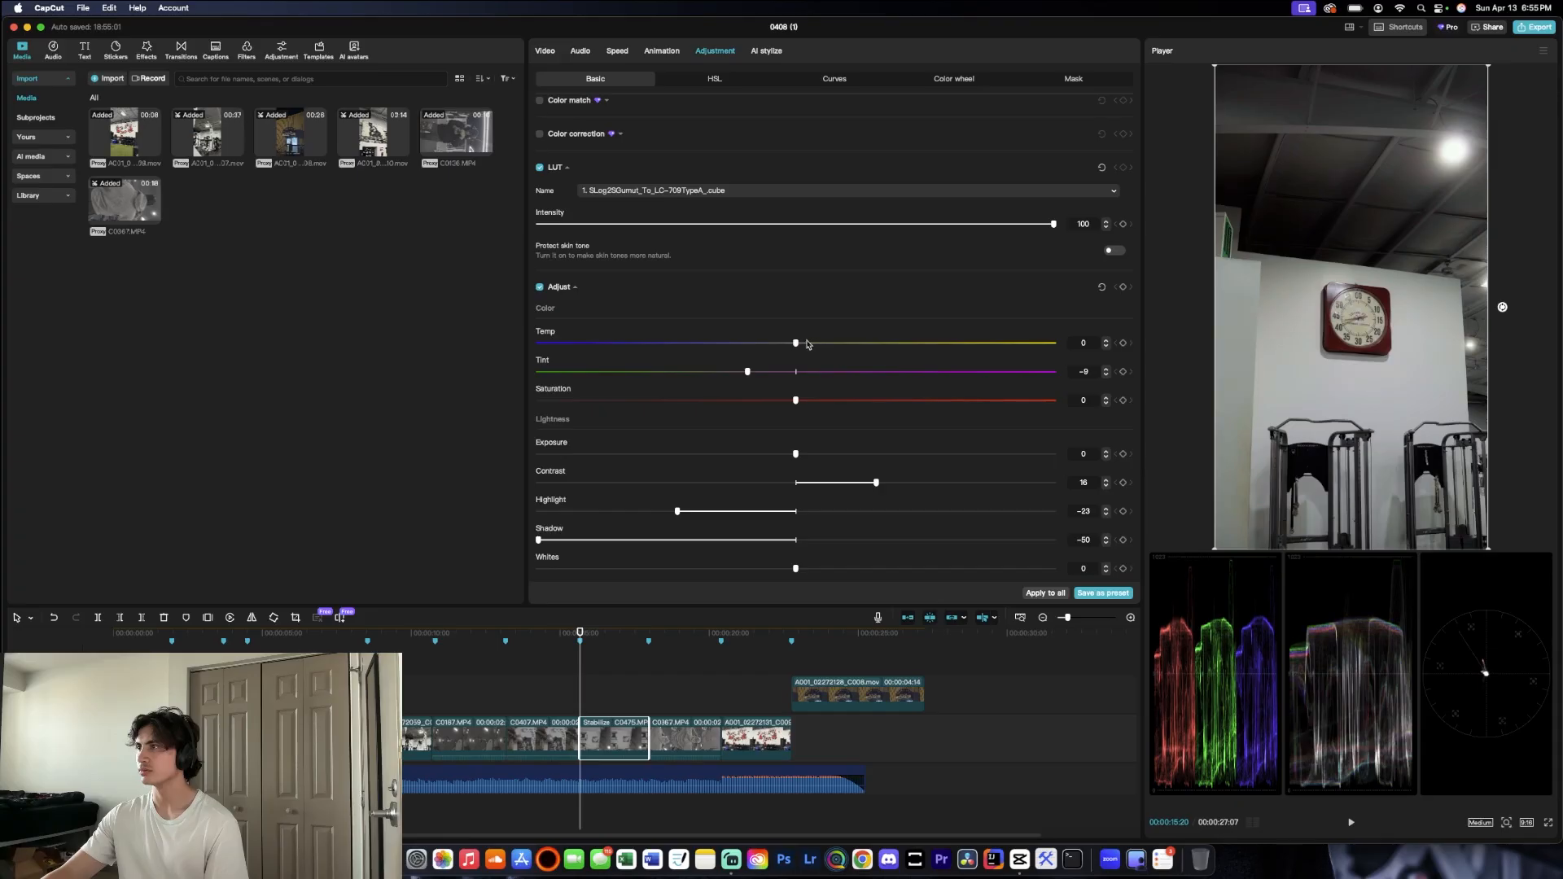
drag(1086, 342, 1071, 347)
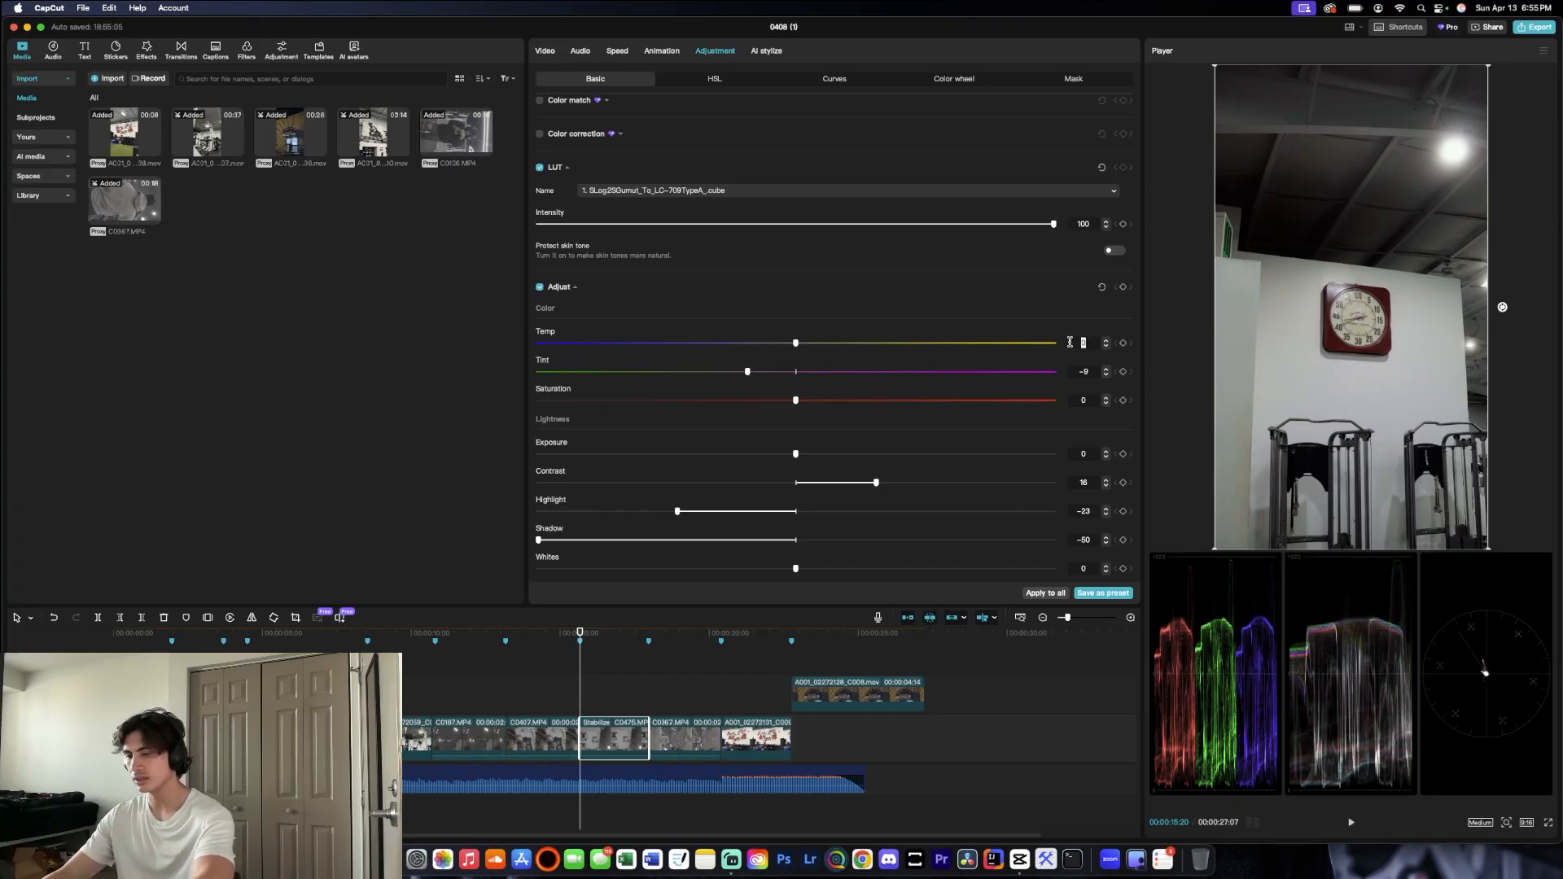
text(2)
key(Return)
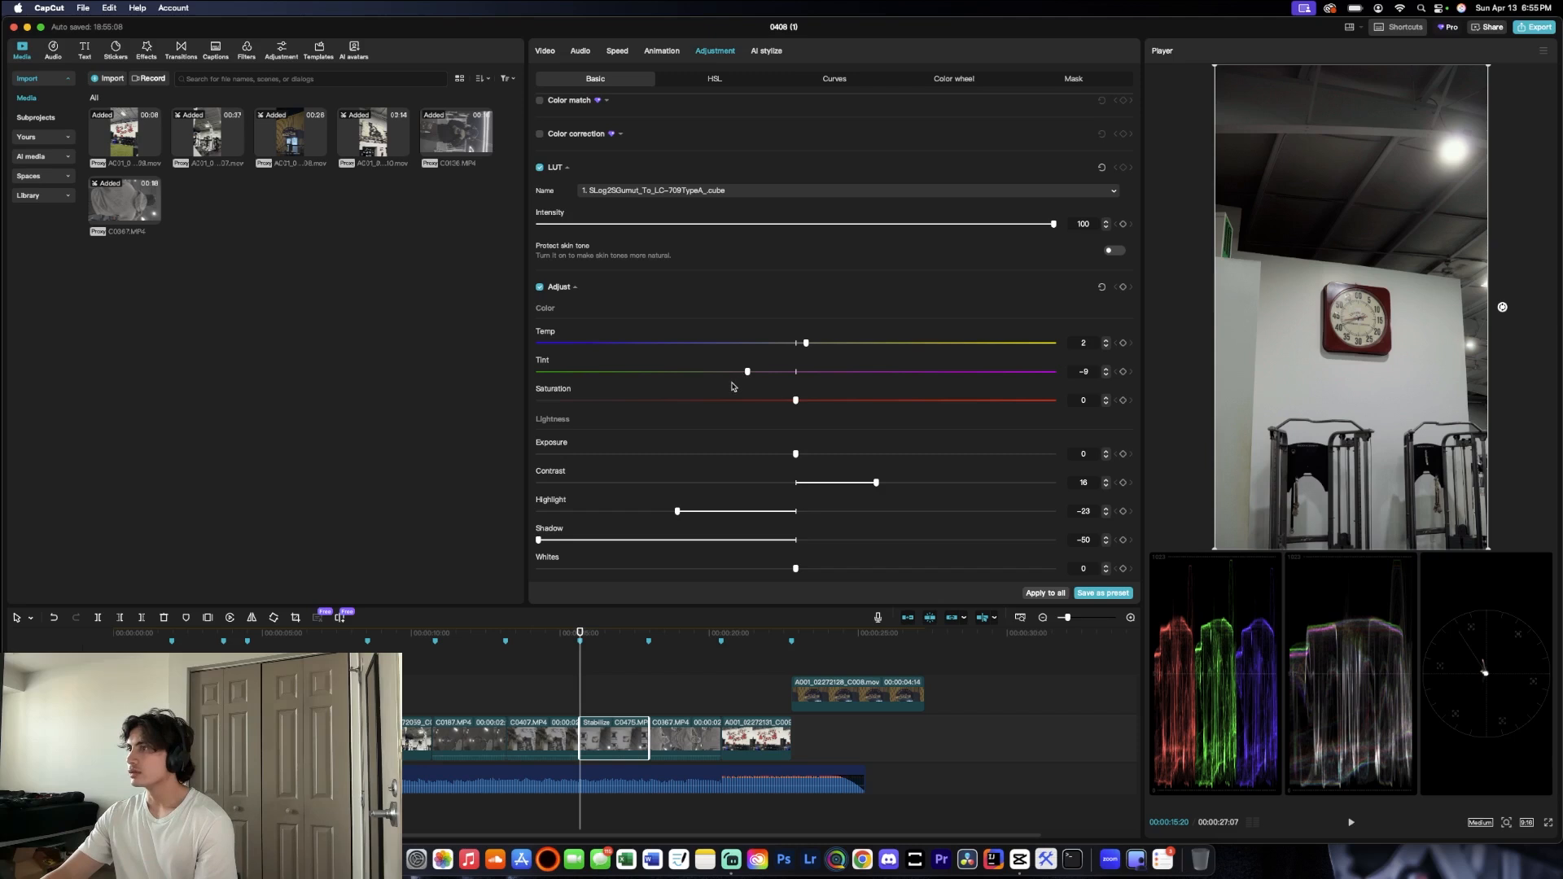
drag(750, 373, 761, 372)
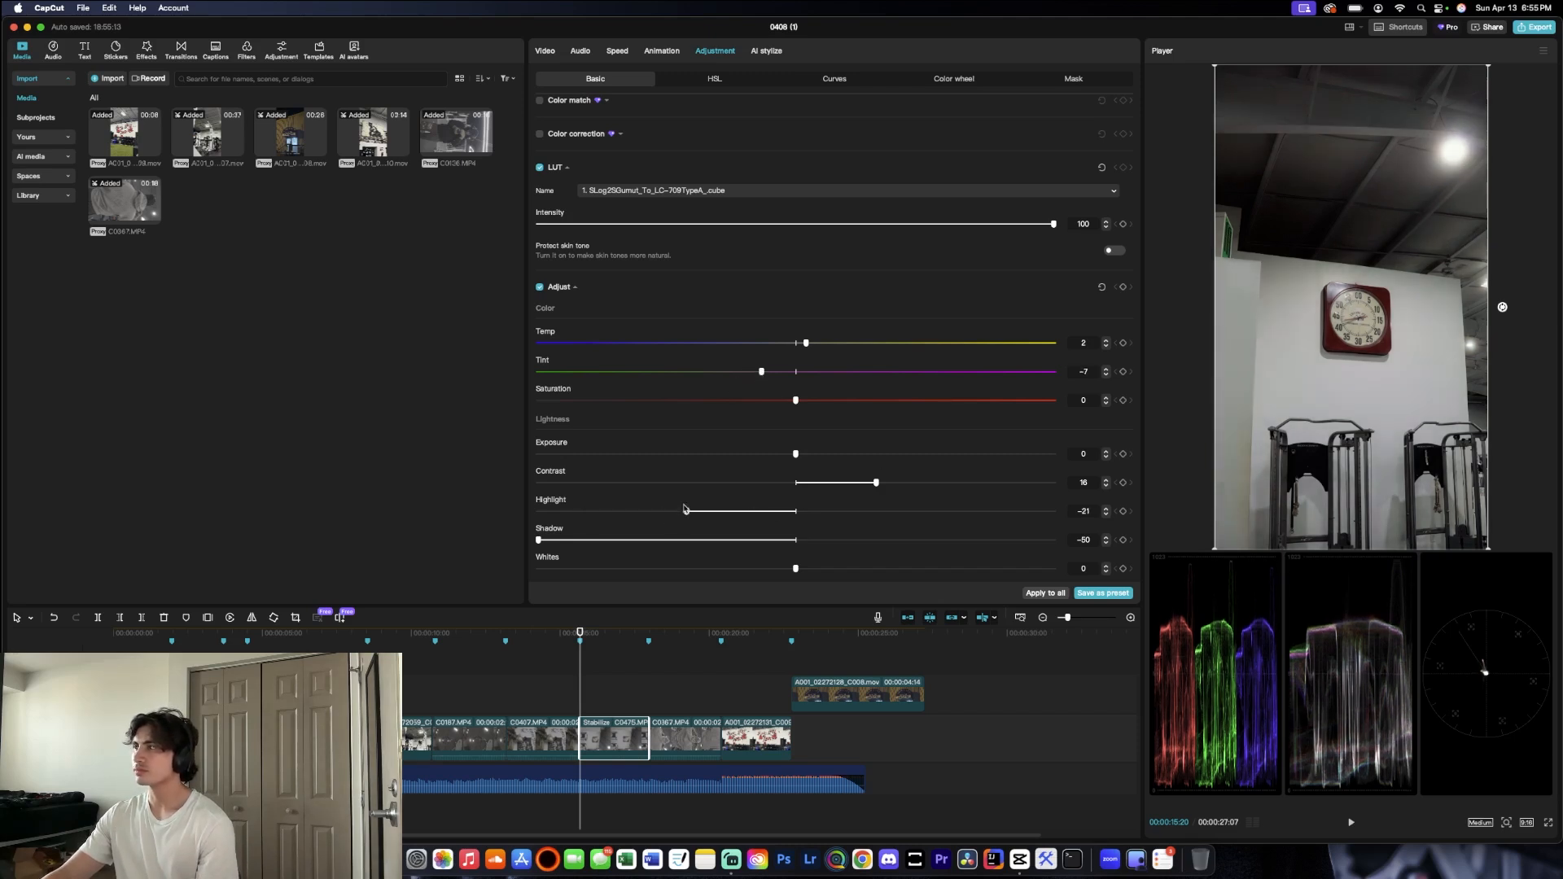
Step: Lower the wall clock clip's highlight to -37 and raise its whites to 5
drag(678, 514, 603, 514)
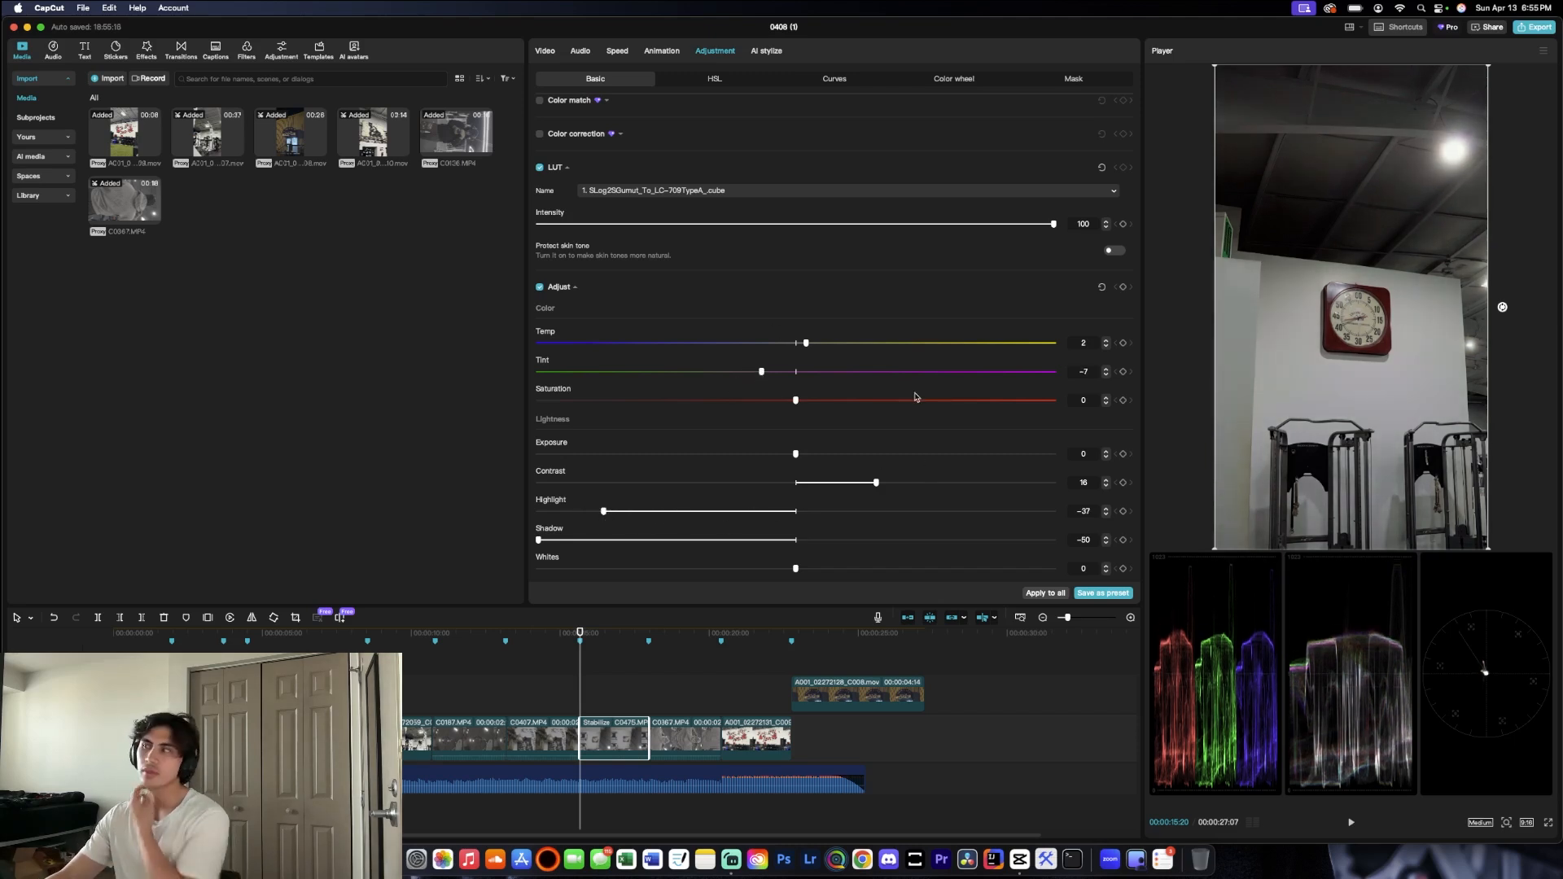
scroll(898, 301, down, 3)
drag(795, 485, 819, 487)
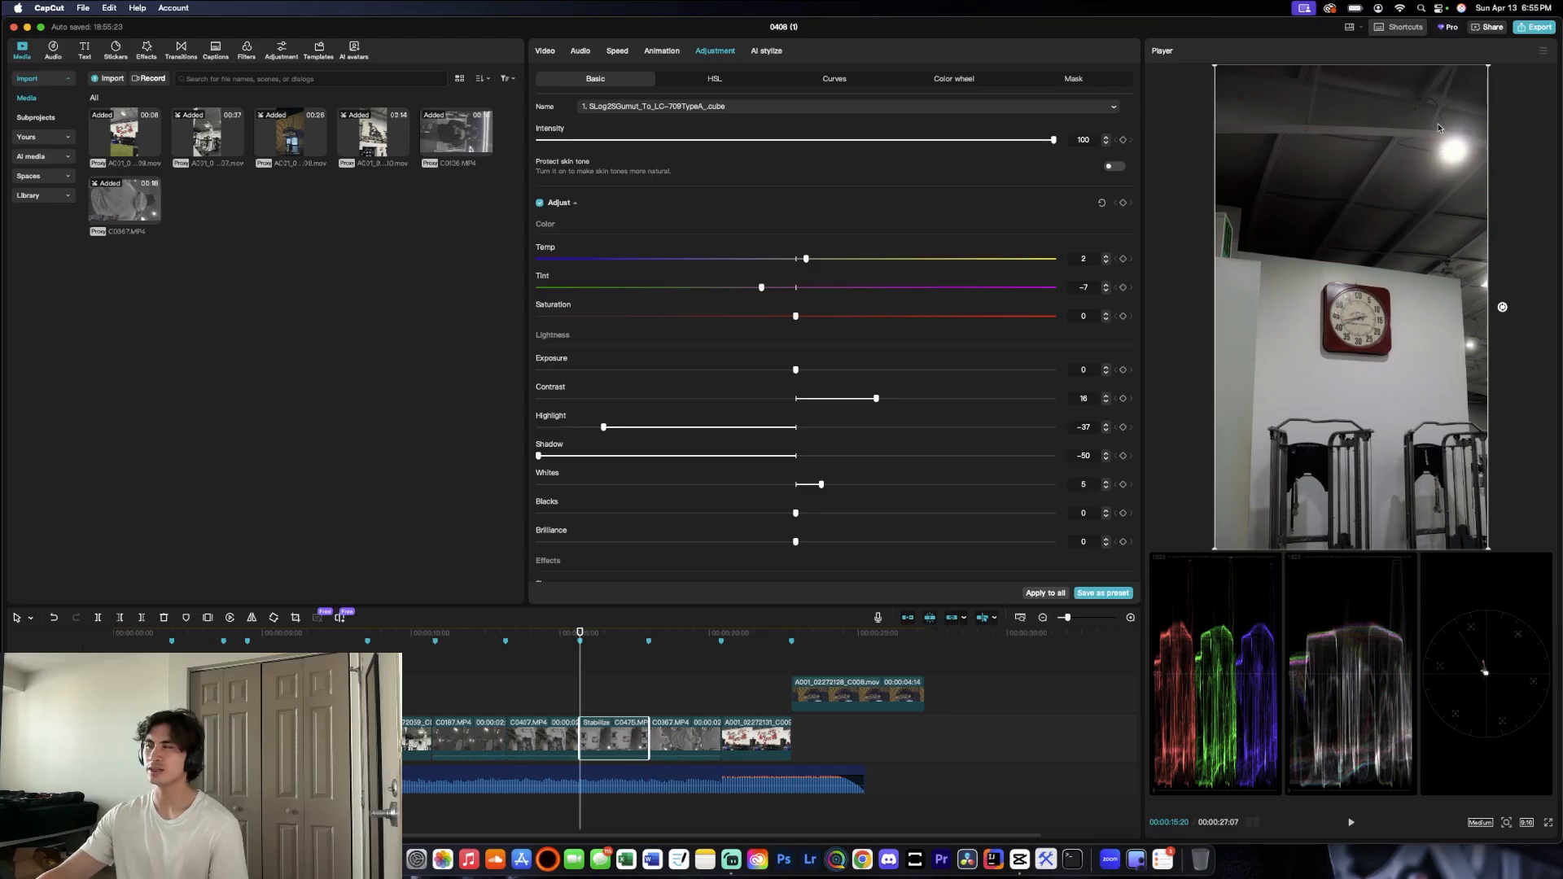
Step: Move to the start of the clip of the man in the hoodie and apply the LUT 1. SLog2SGumut_To_LC-709TypeA_.cube to it
click(649, 686)
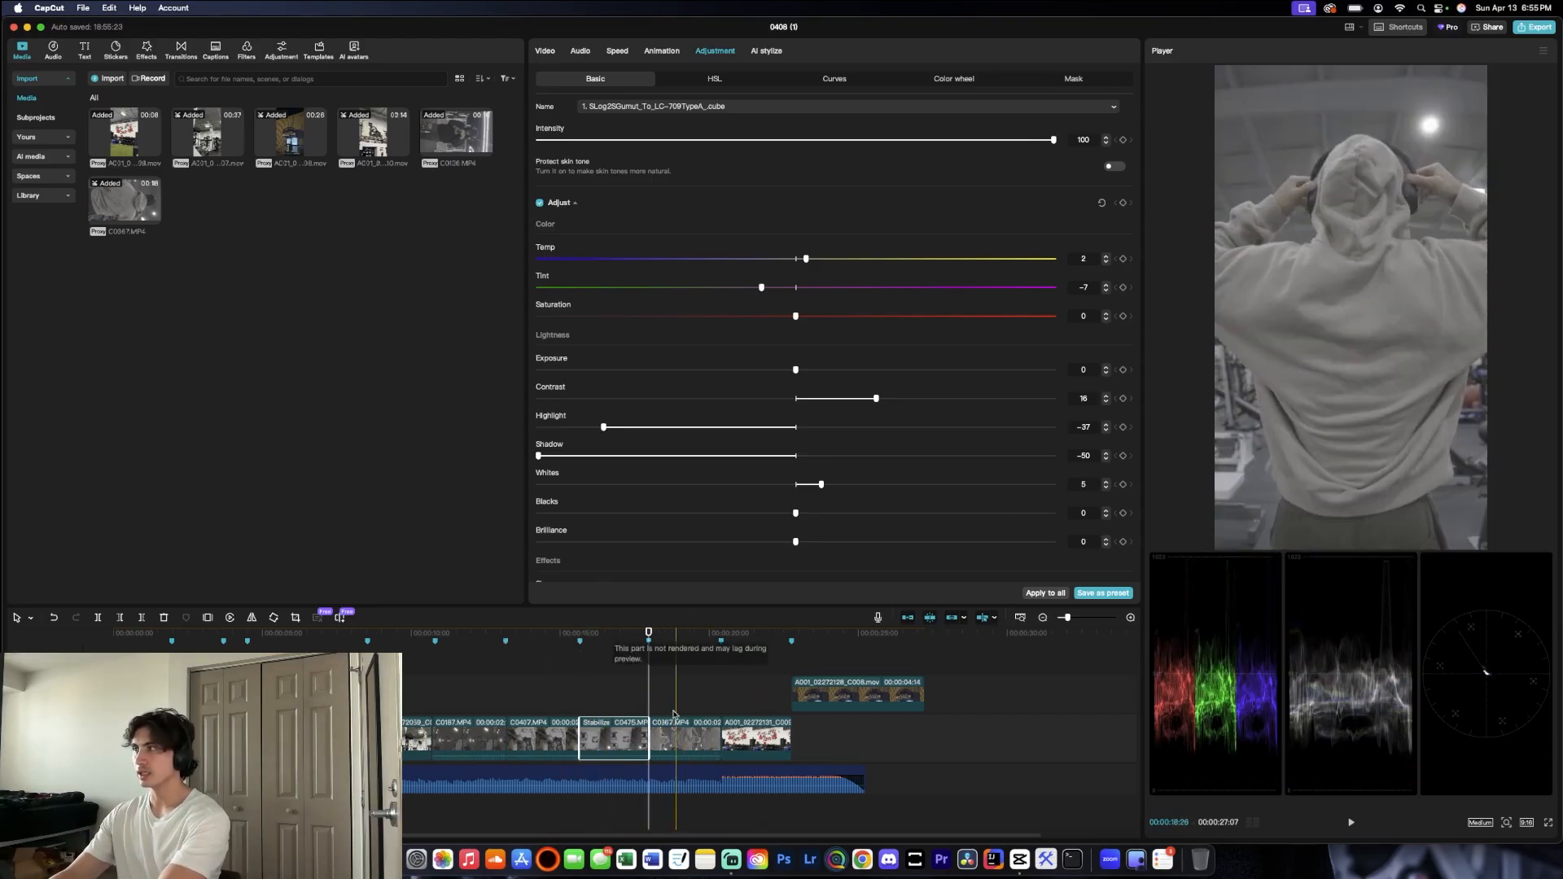
click(683, 756)
scroll(675, 244, up, 3)
click(624, 236)
click(618, 272)
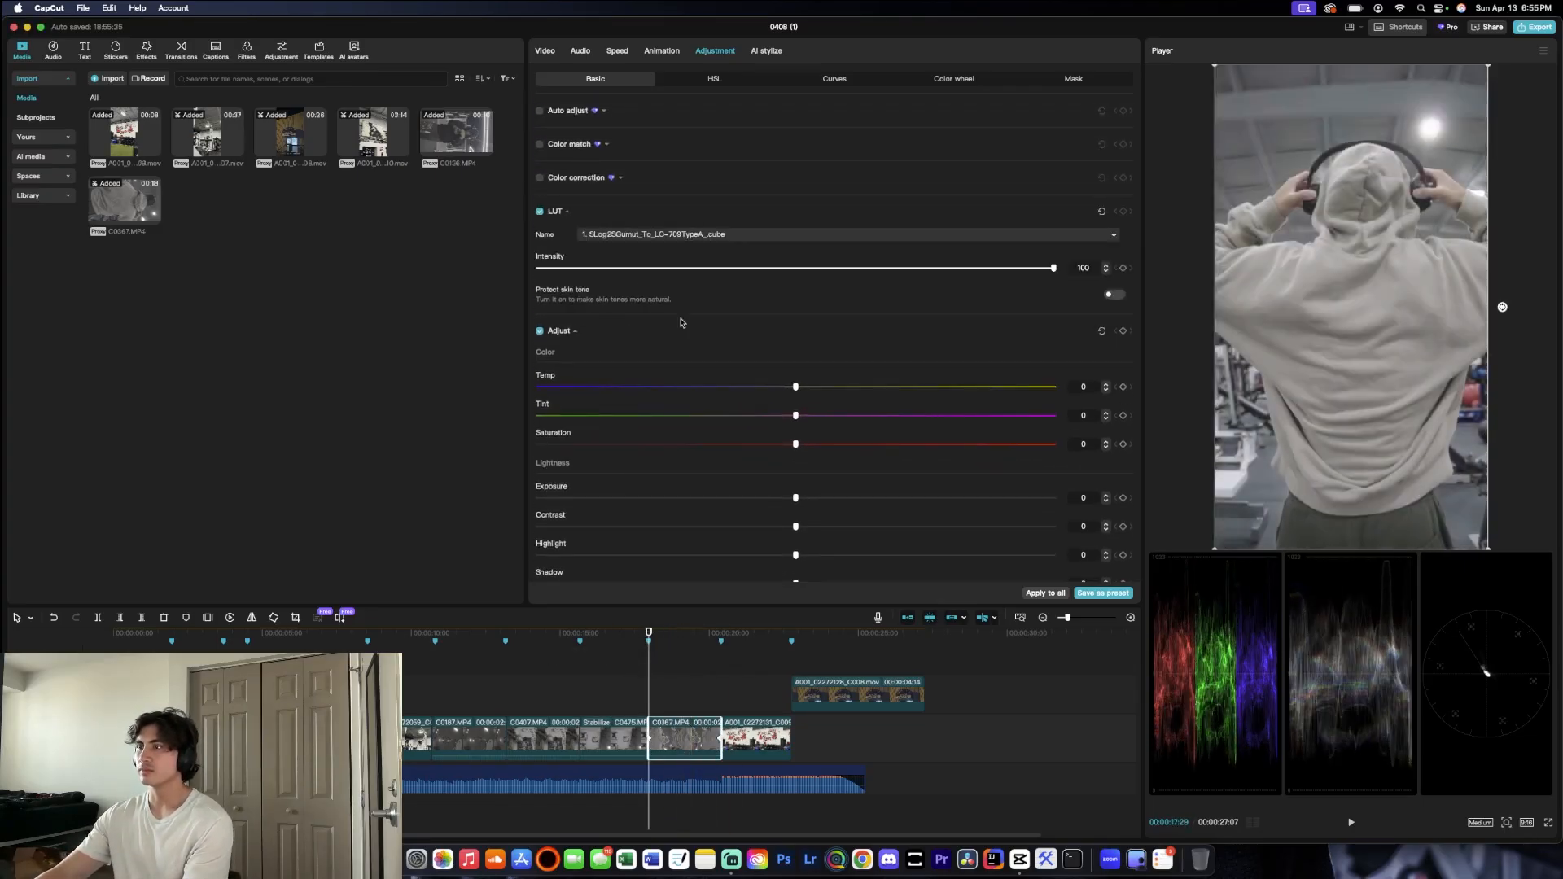
Step: Set the hoodie clip's contrast to 19, highlight to -49 and shadow to -50
scroll(963, 523, down, 3)
scroll(963, 523, down, 2)
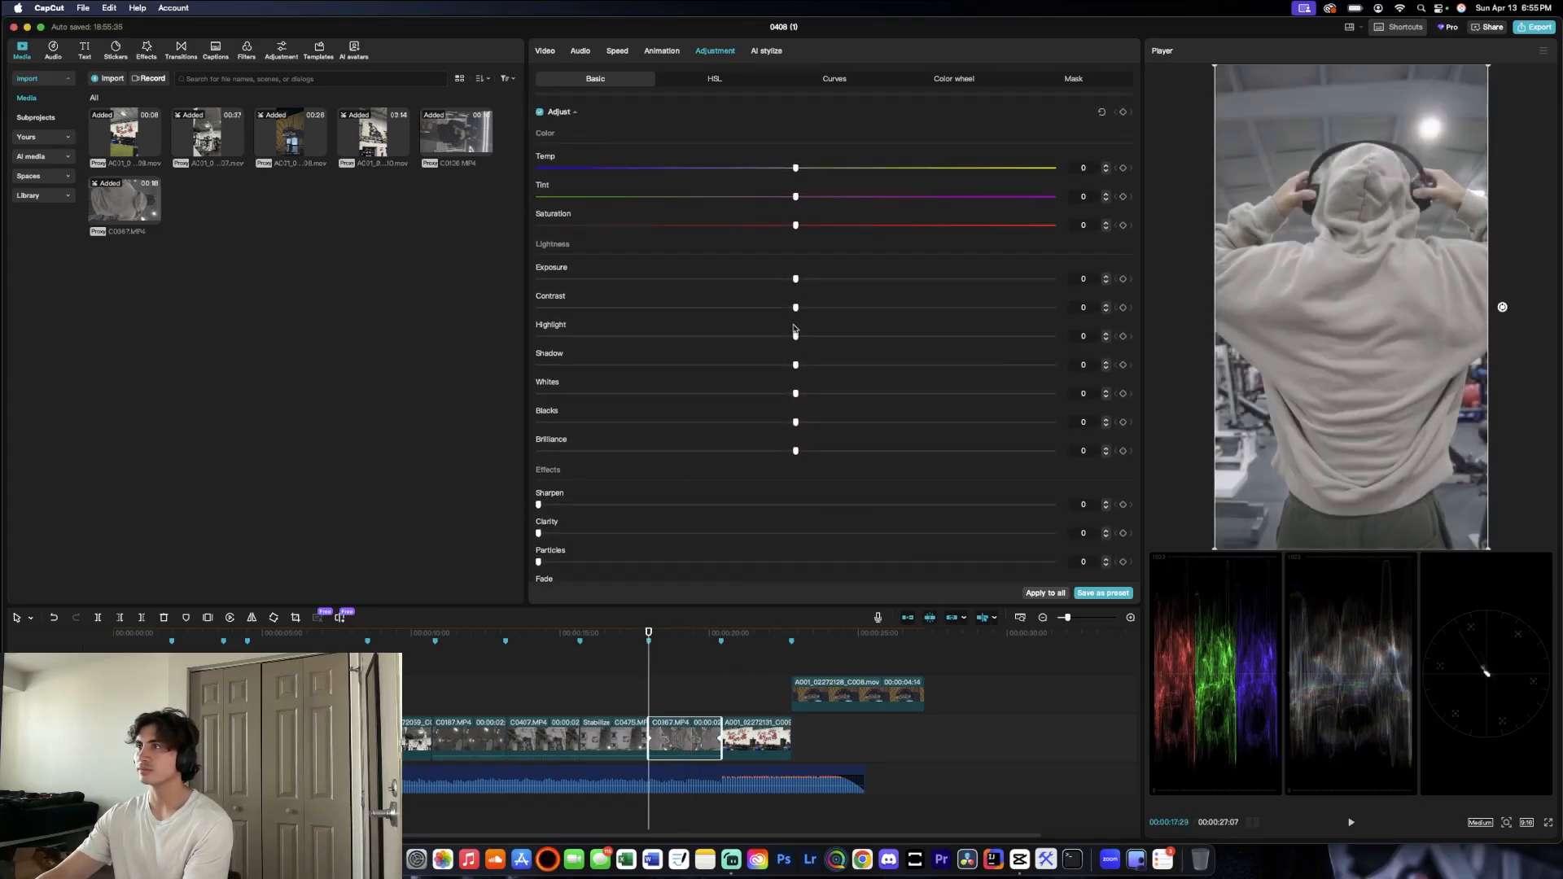
drag(796, 308, 886, 307)
drag(796, 336, 544, 336)
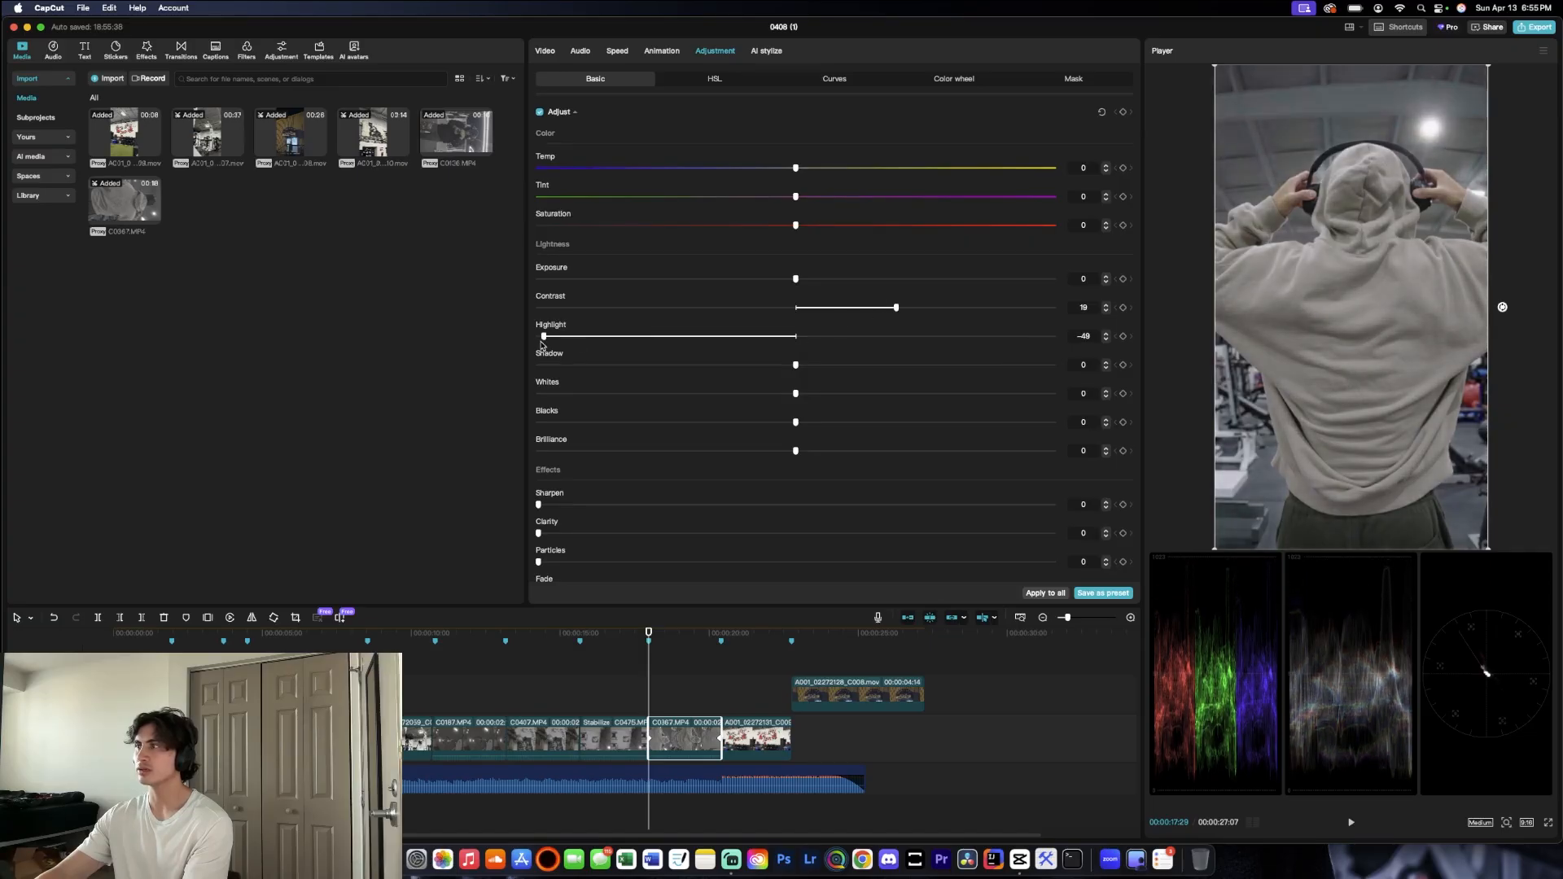
drag(795, 365, 388, 372)
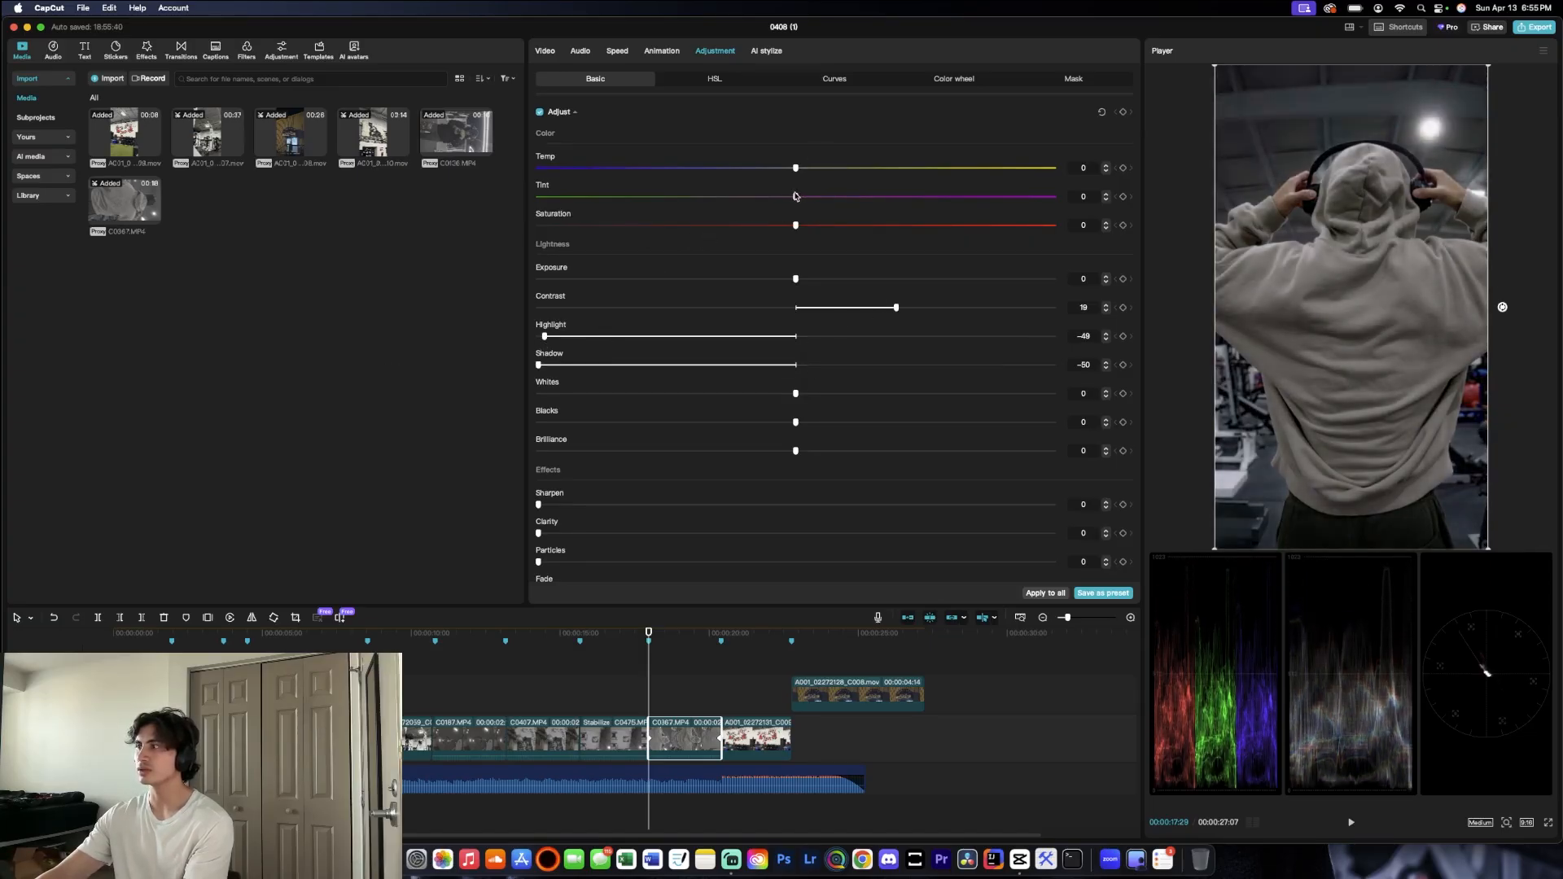
Step: Set the hoodie clip's temp to 8 and whites to 6, leaving the tint at 0
drag(801, 169, 832, 167)
drag(795, 197, 768, 197)
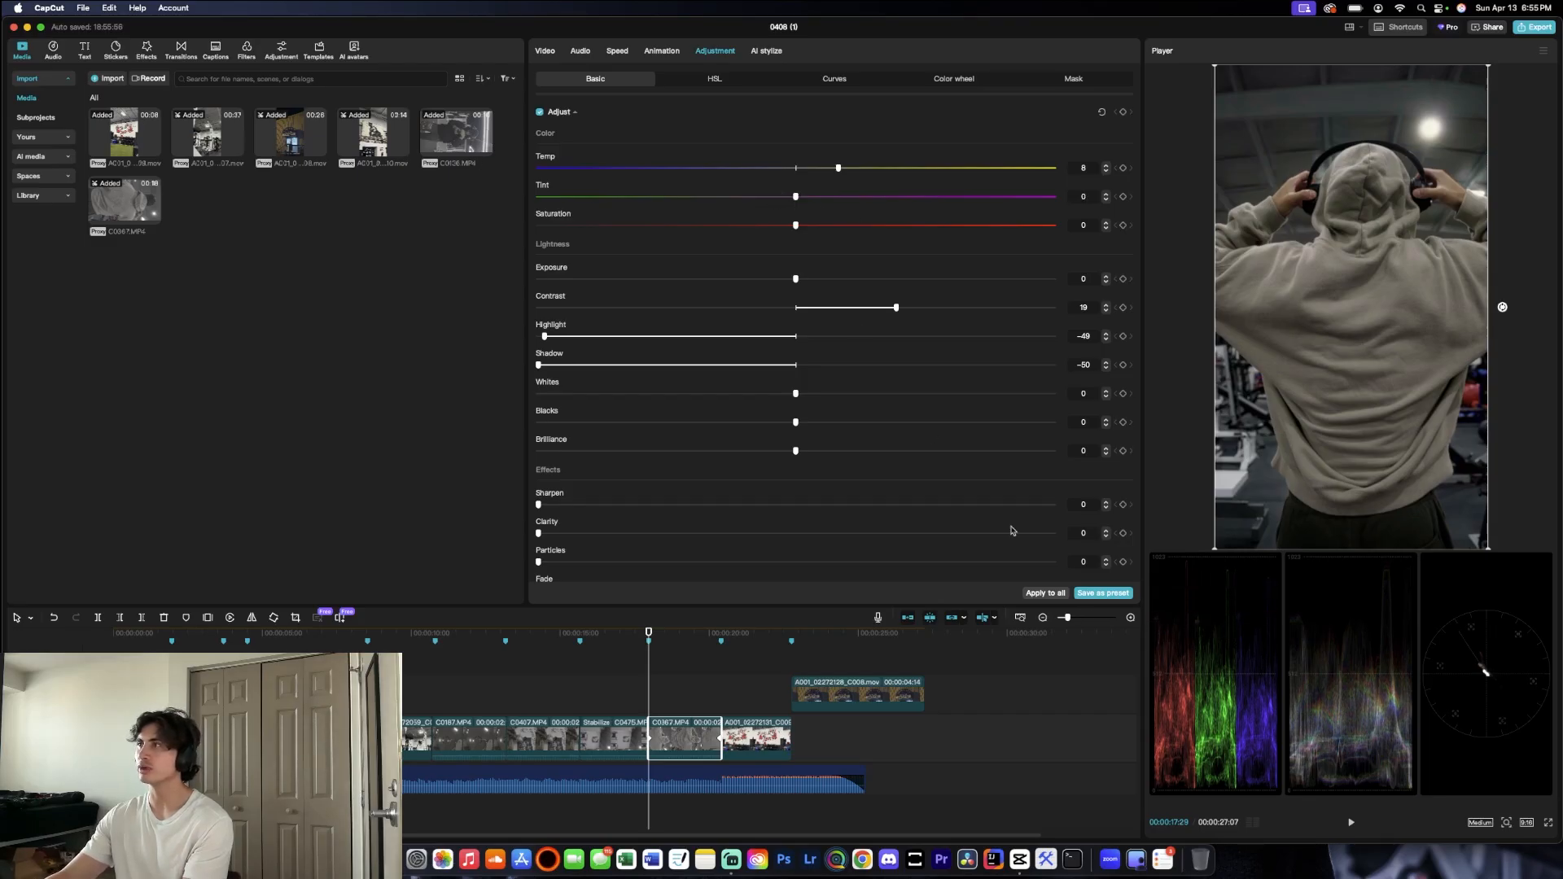
scroll(925, 524, up, 3)
scroll(806, 334, down, 4)
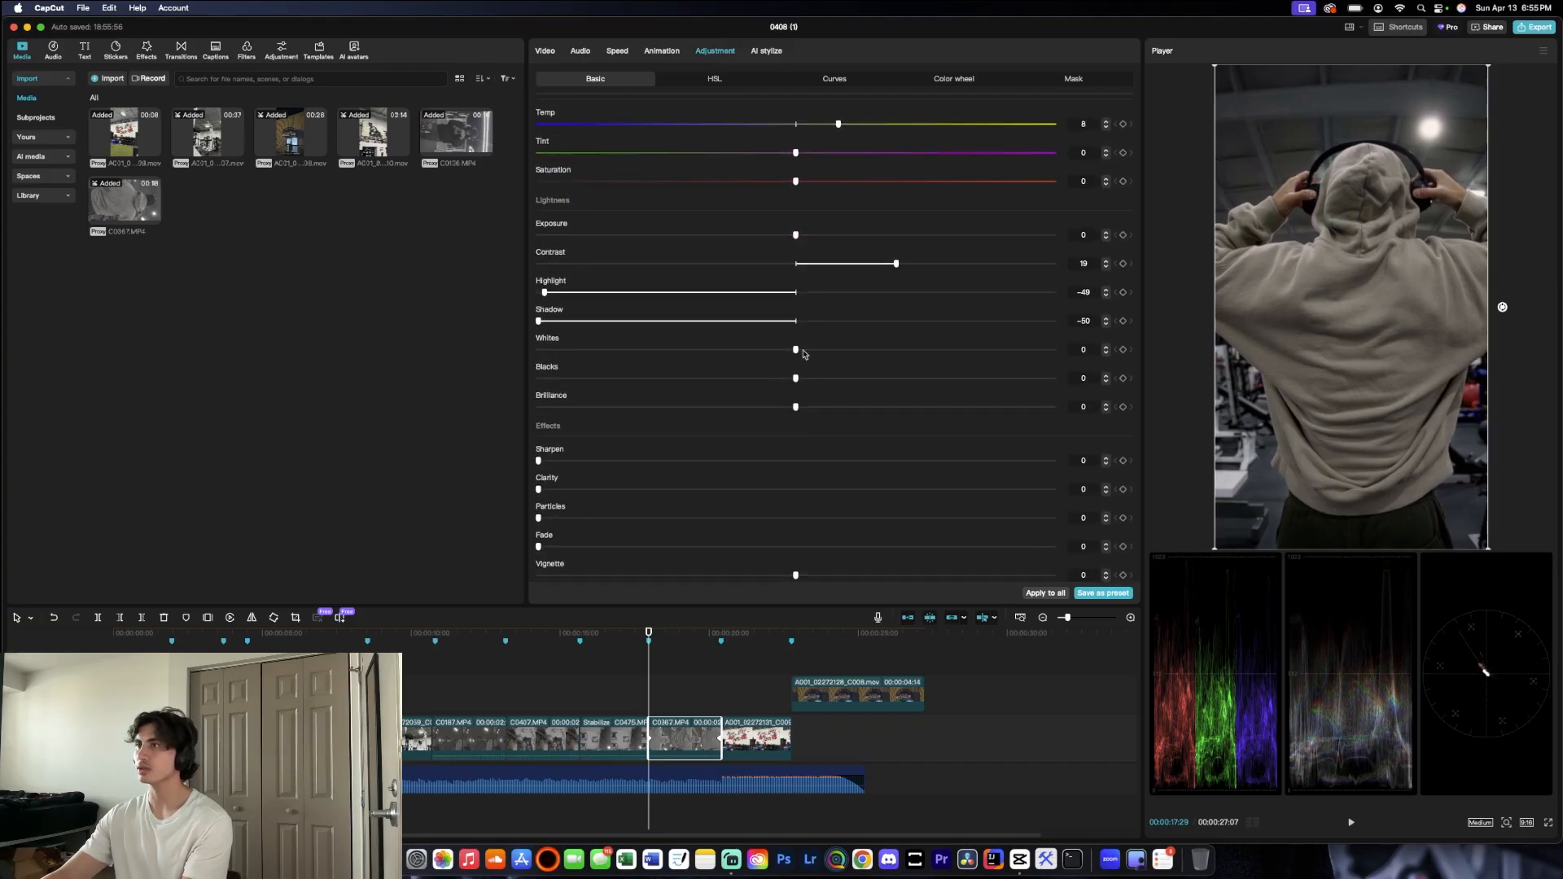
drag(805, 356, 817, 359)
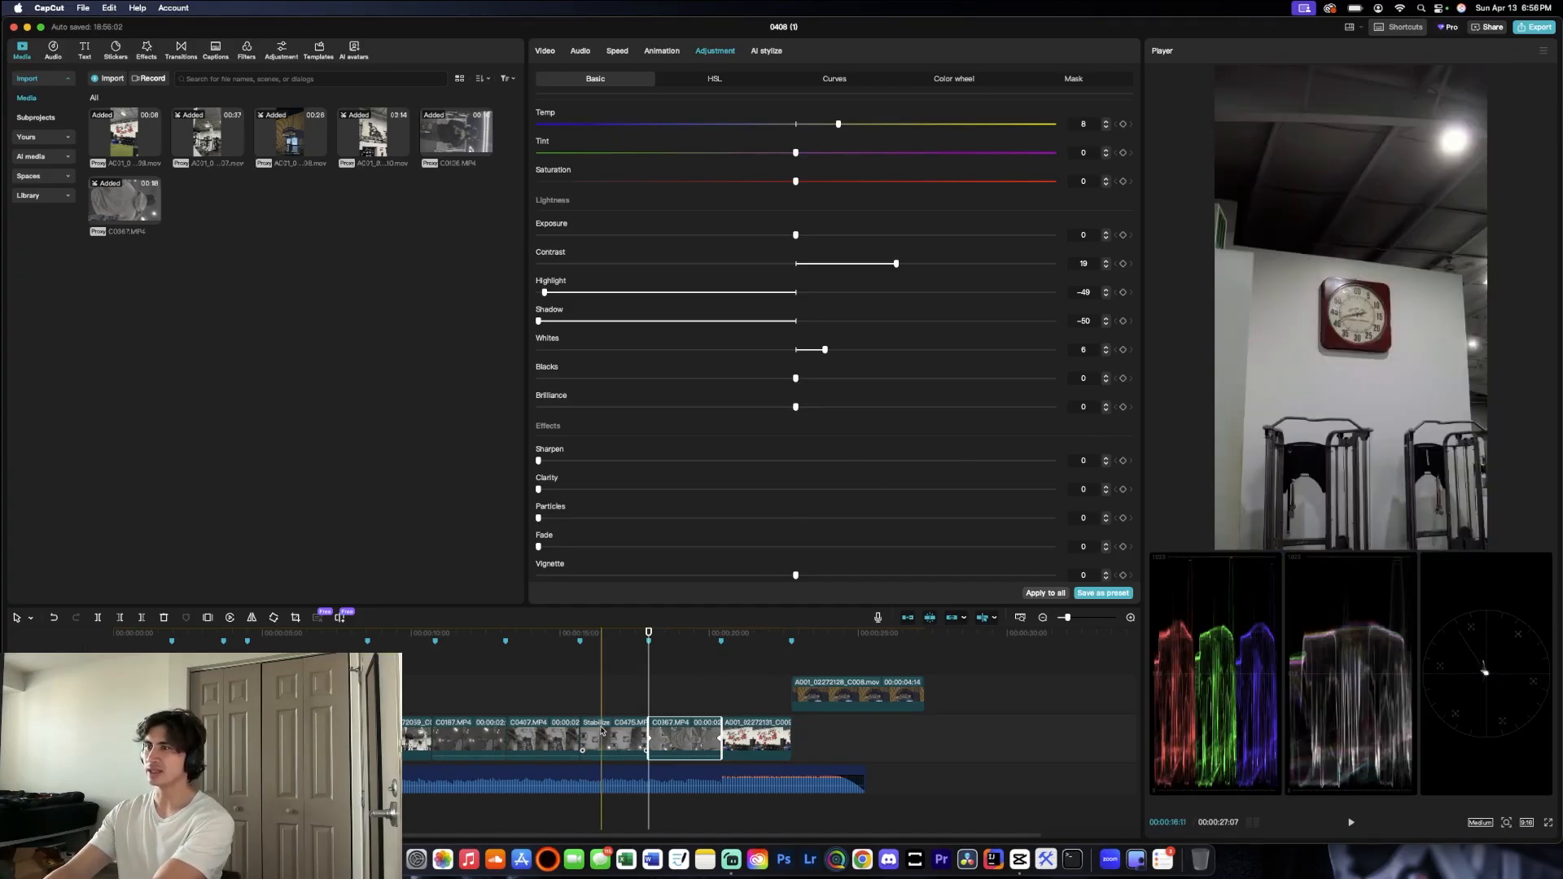
Step: Switch the hoodie clip's adjustments and LUT off and back on to compare the image before and after grading
scroll(589, 363, up, 5)
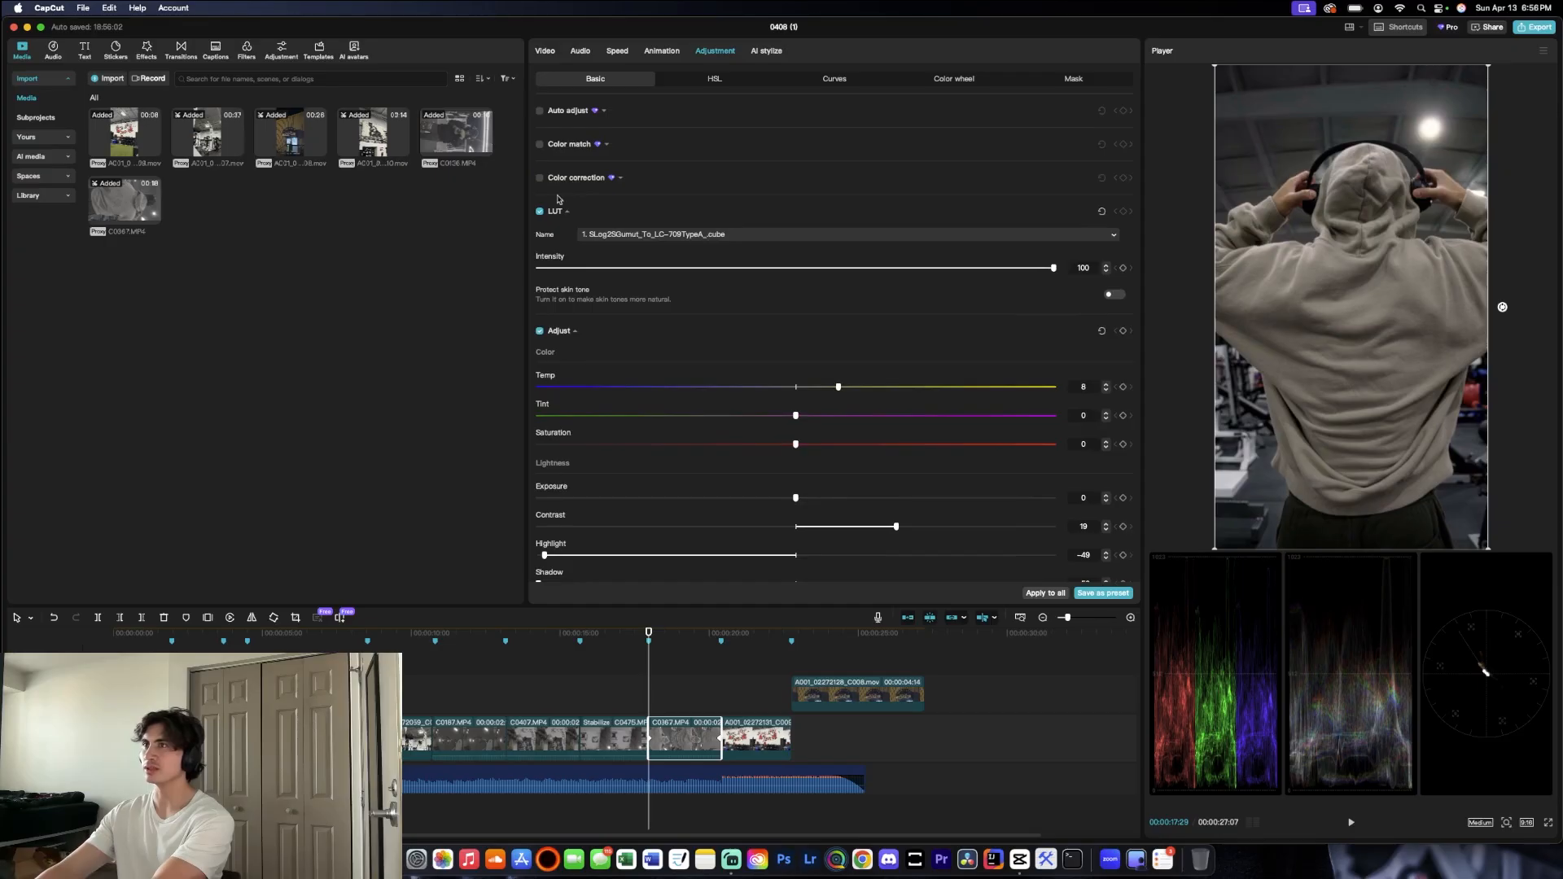
click(539, 331)
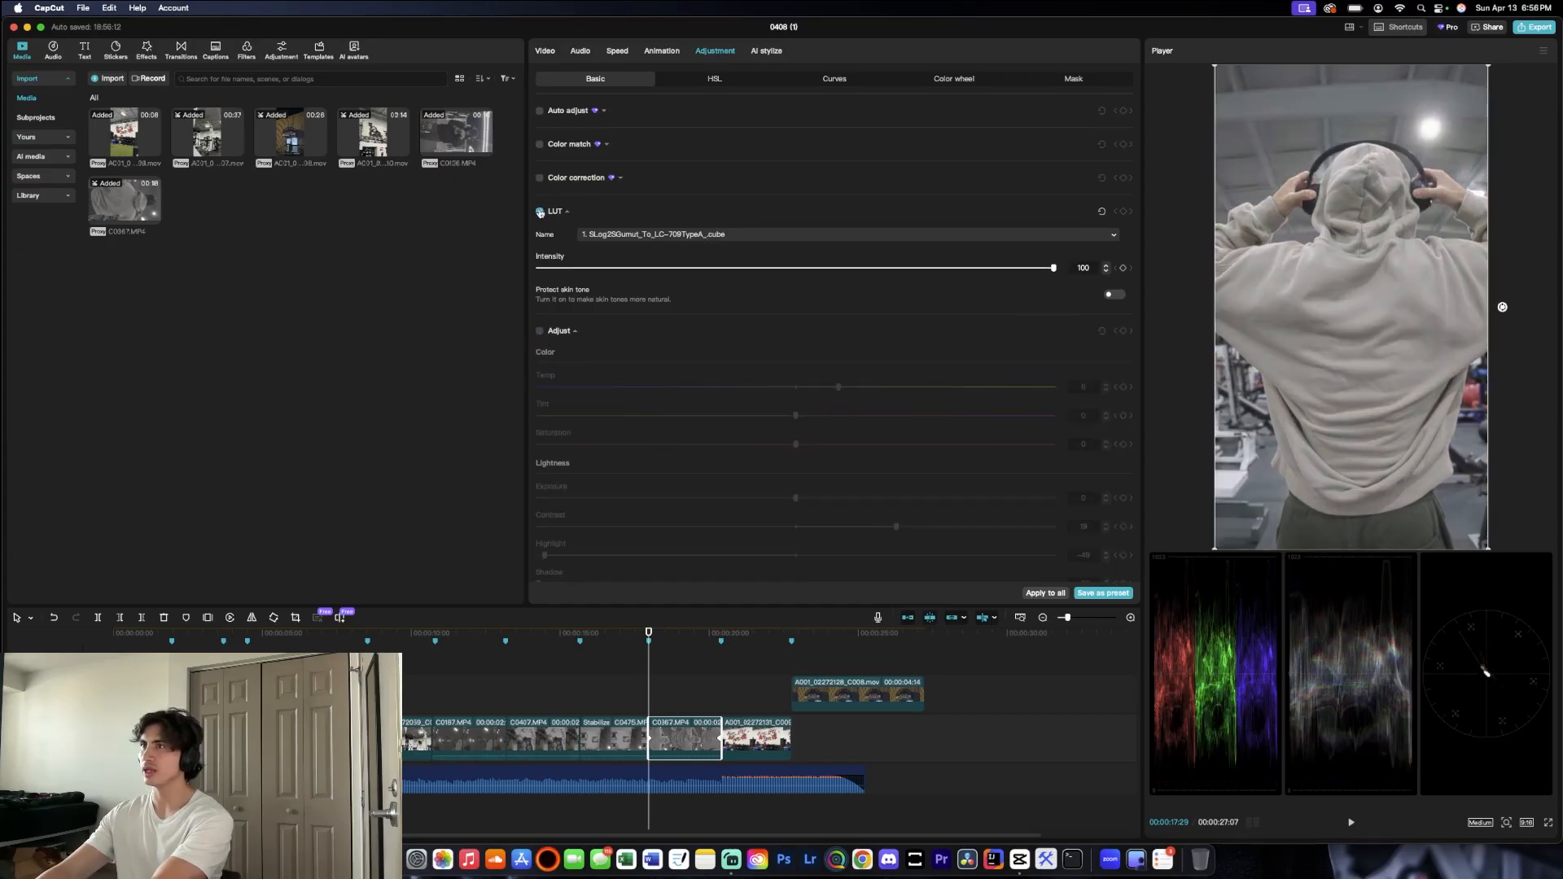
click(540, 212)
click(539, 211)
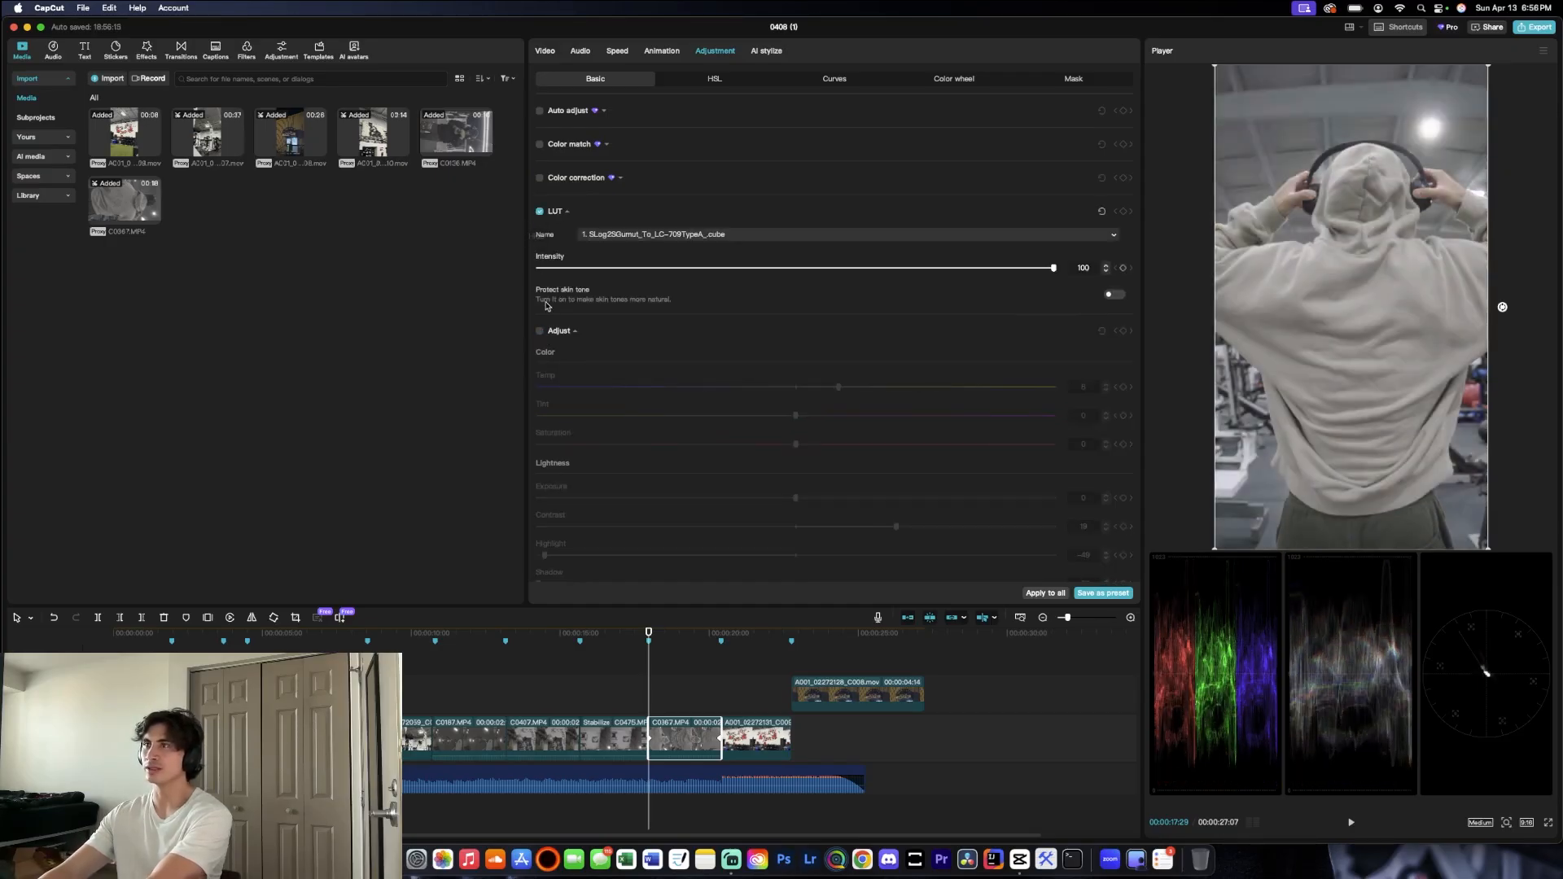
click(540, 331)
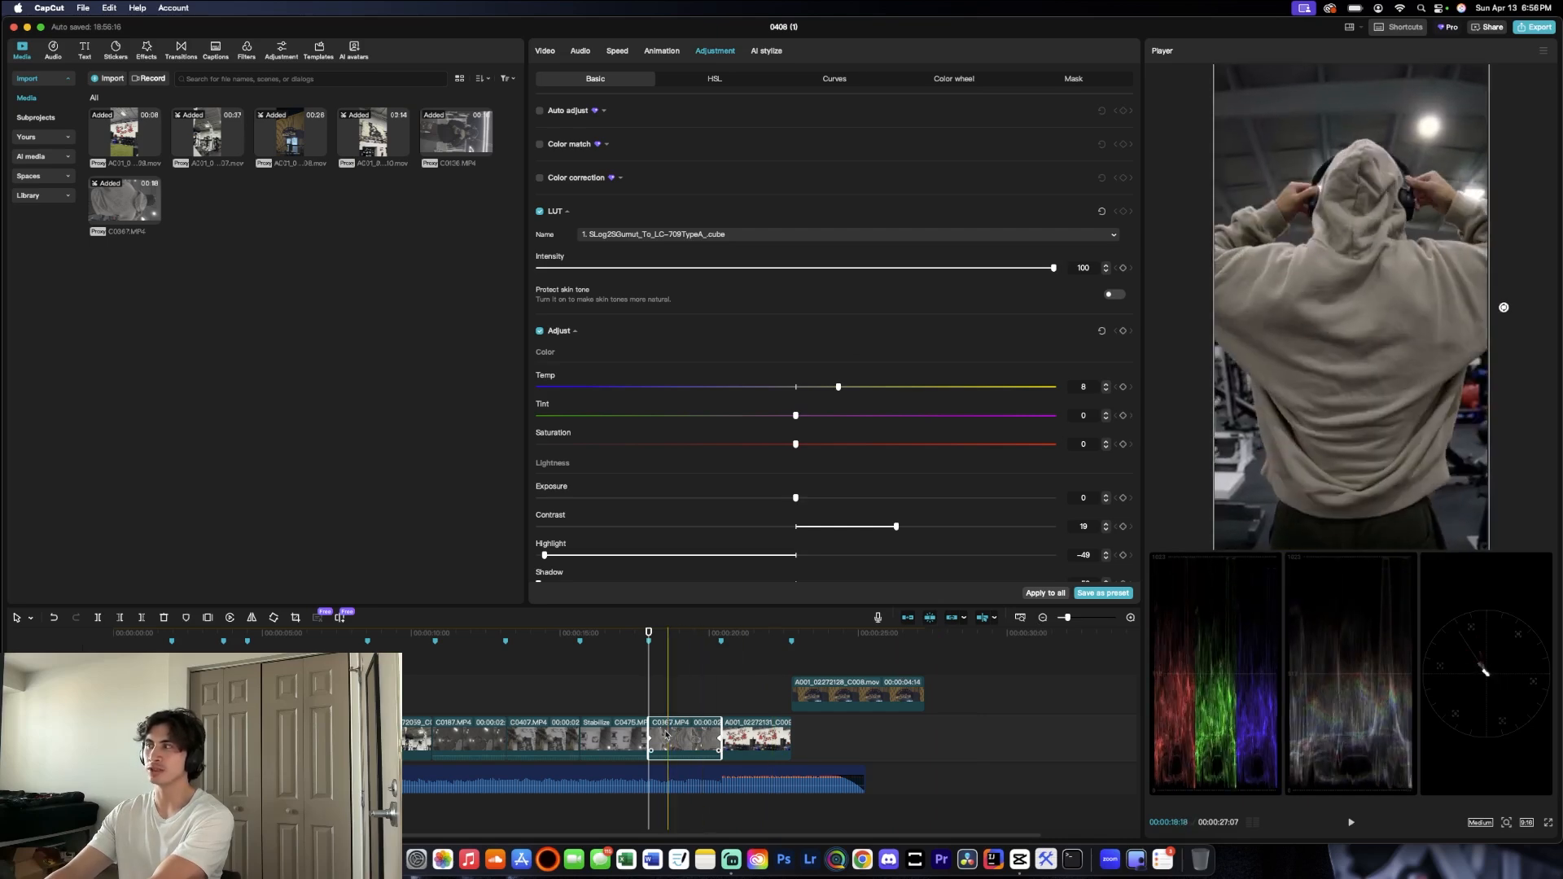
Step: Select the Iron Pit Gym wall clip and stabilize it at the Most stable level
click(764, 664)
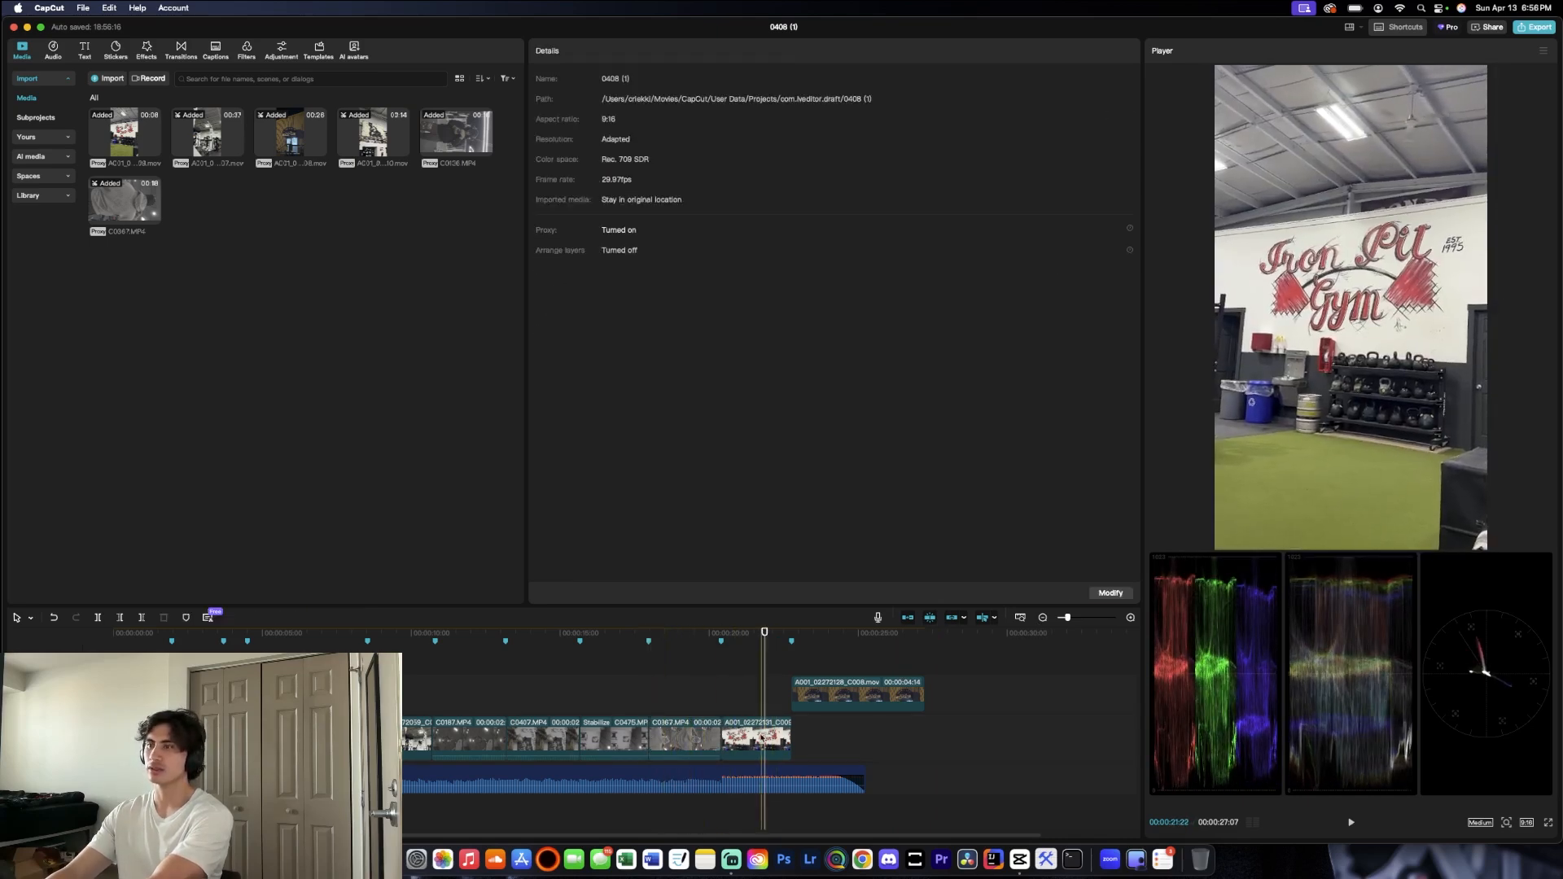
click(777, 737)
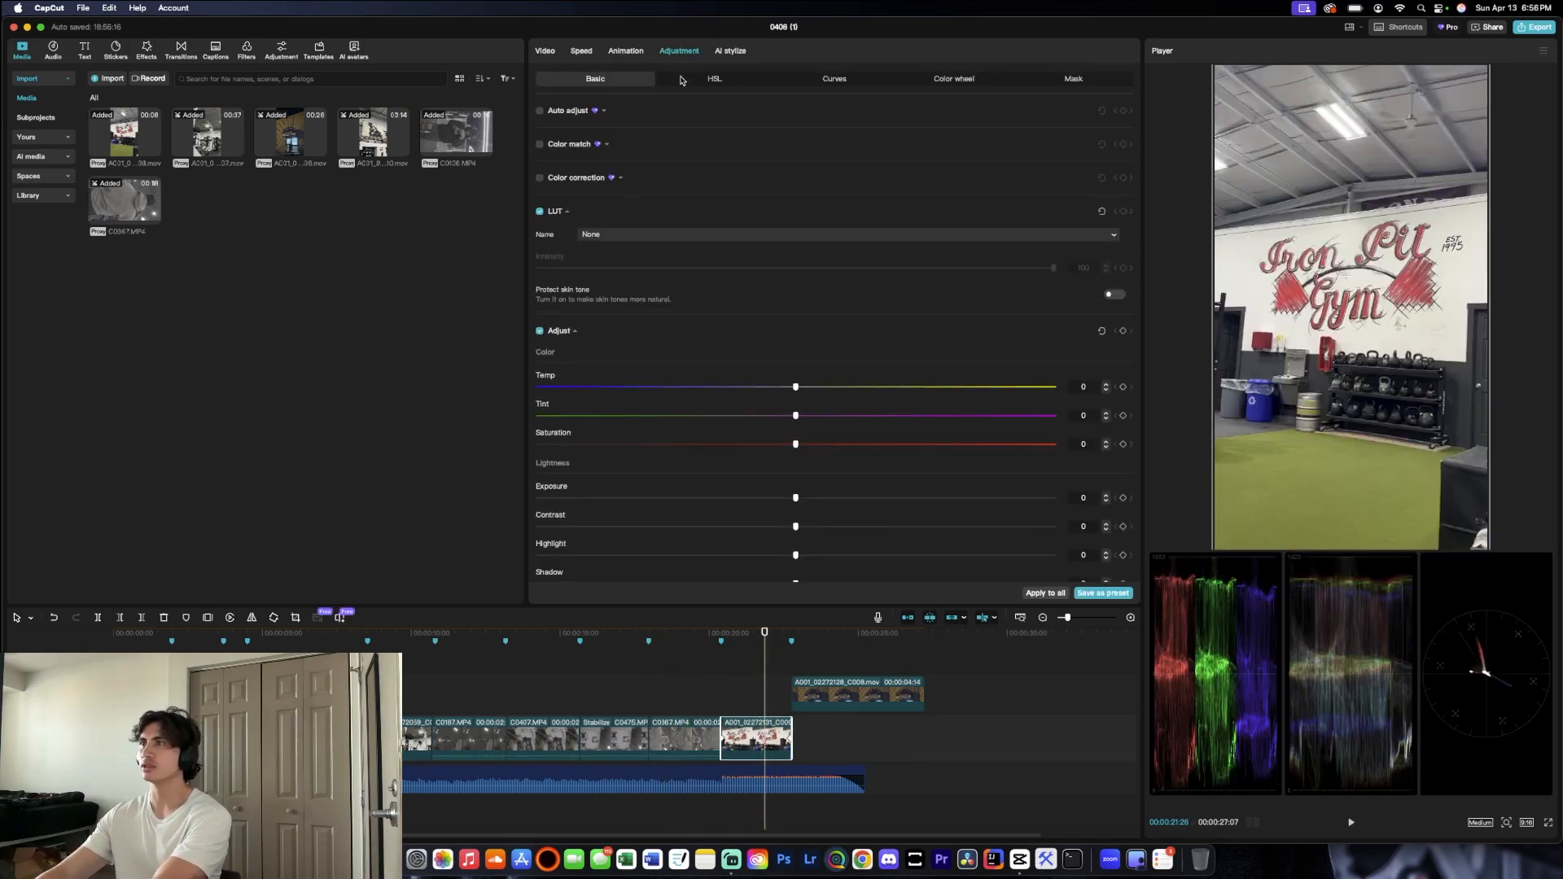
click(553, 51)
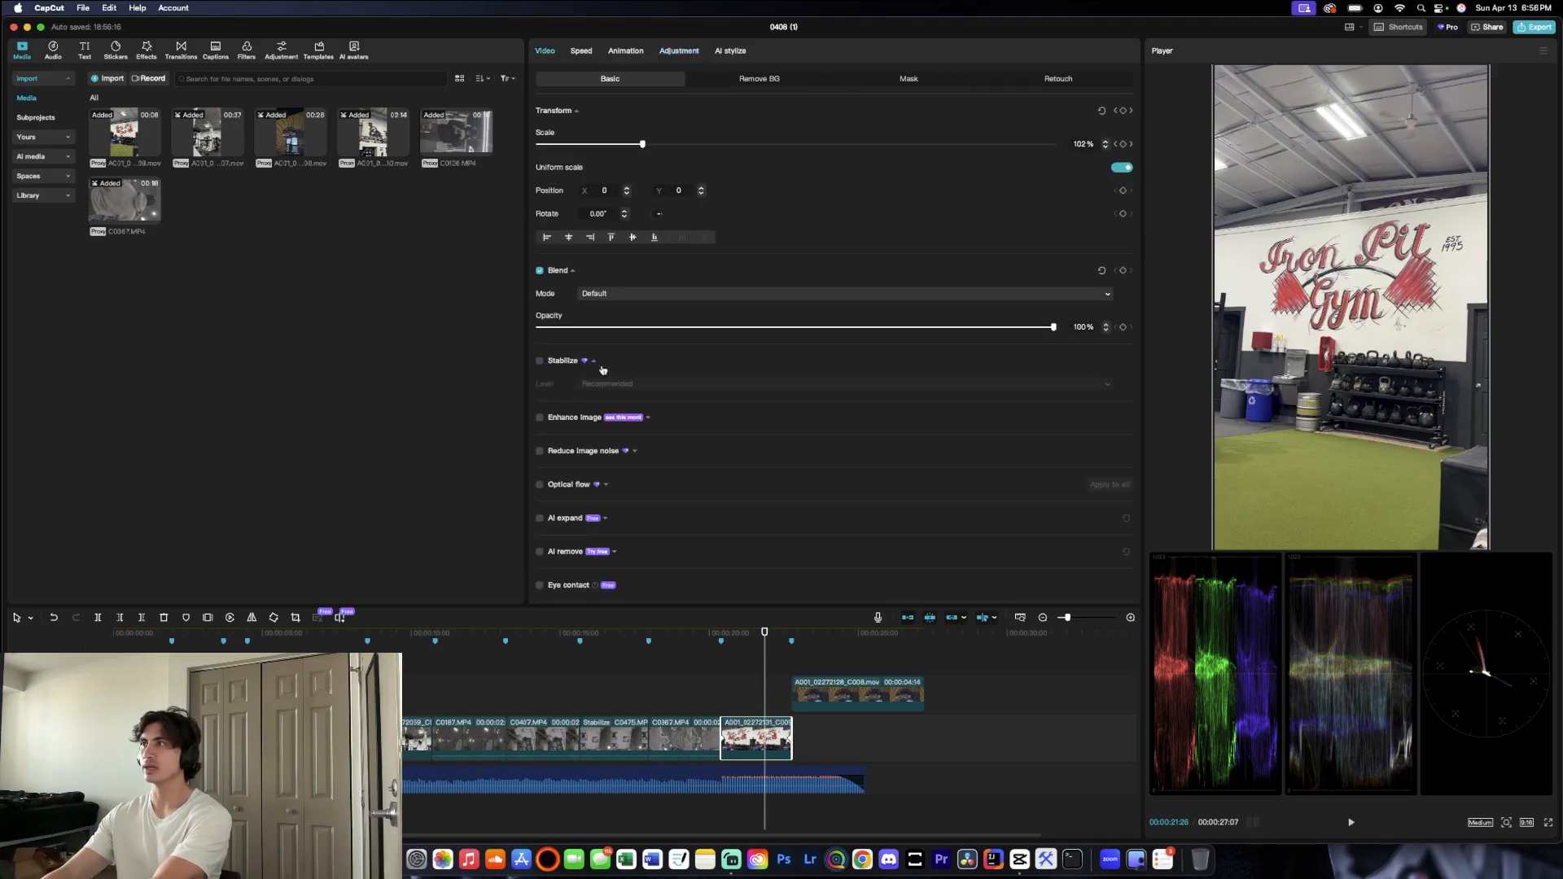
click(541, 361)
click(635, 383)
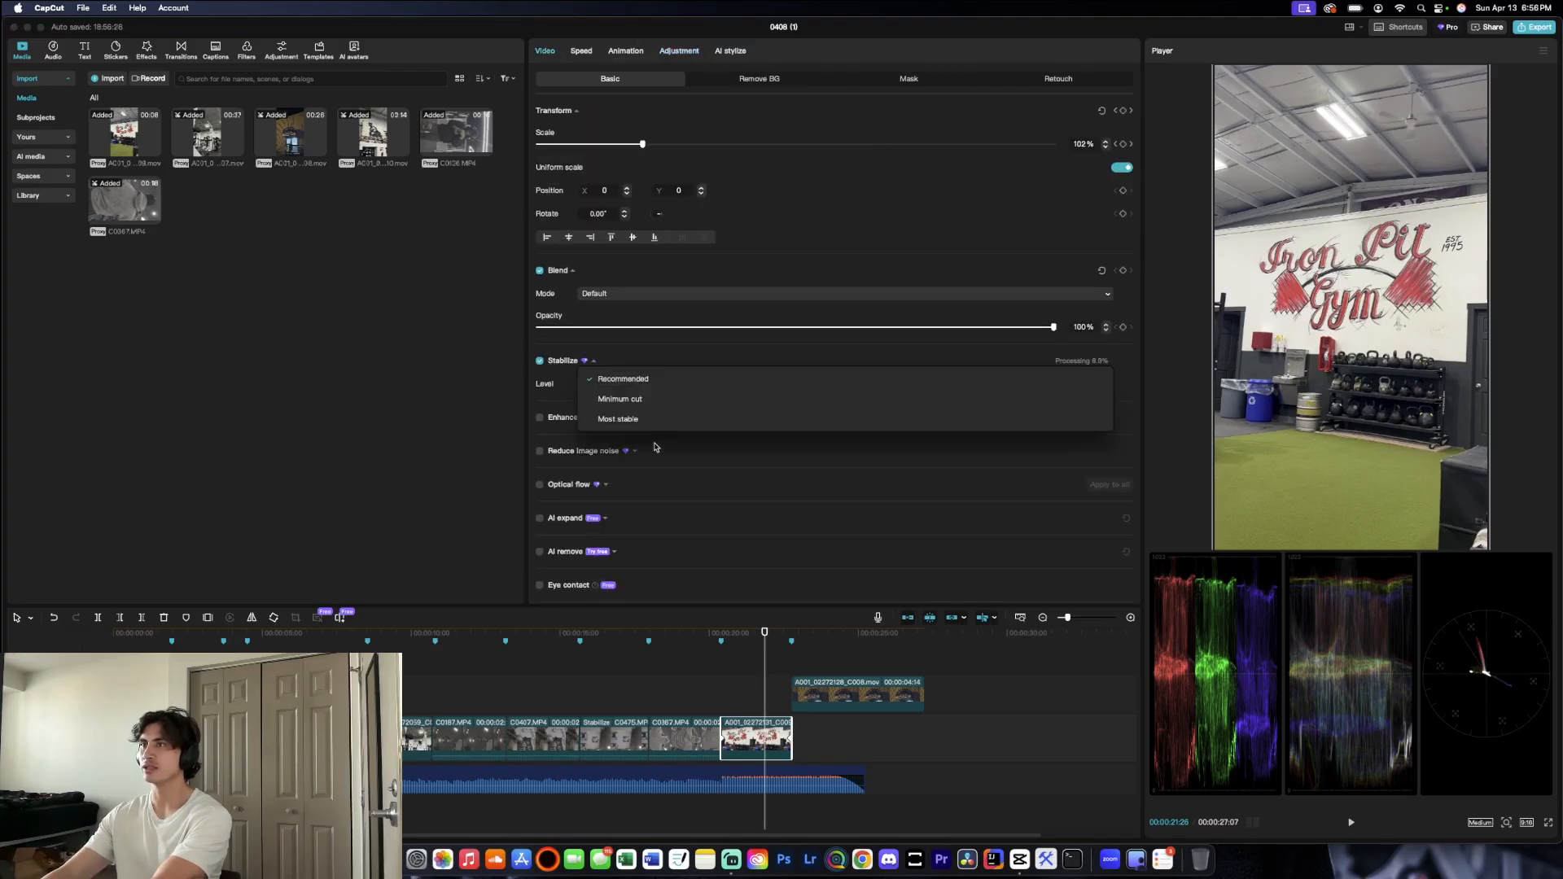
click(643, 420)
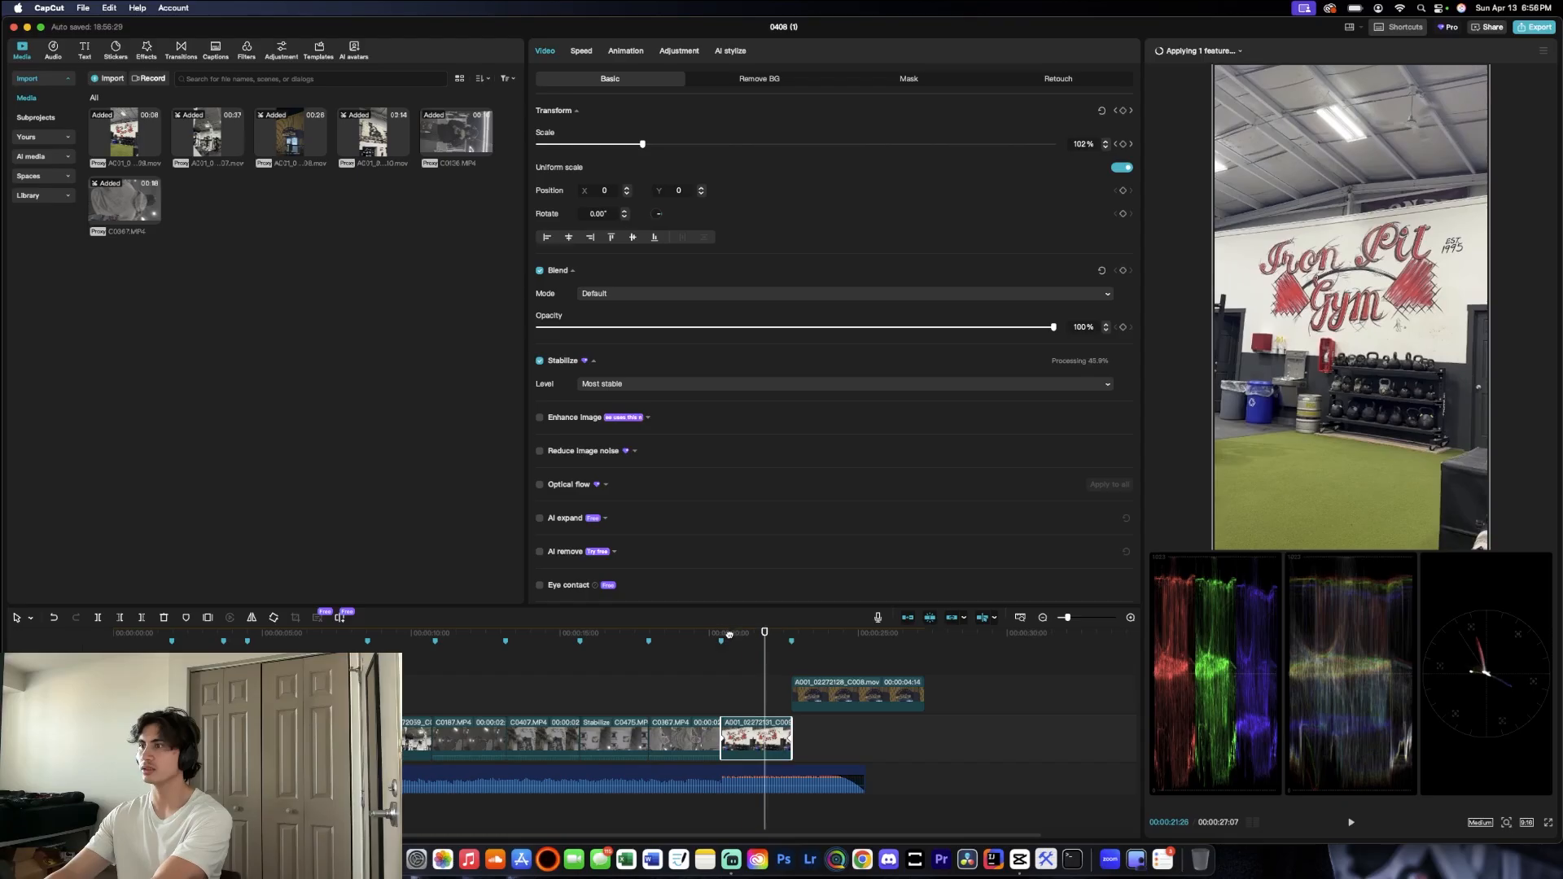
Step: Play back the Iron Pit Gym clip to check its stabilization, stopping on a frame that shows the wall sign
drag(764, 635, 707, 636)
key(space)
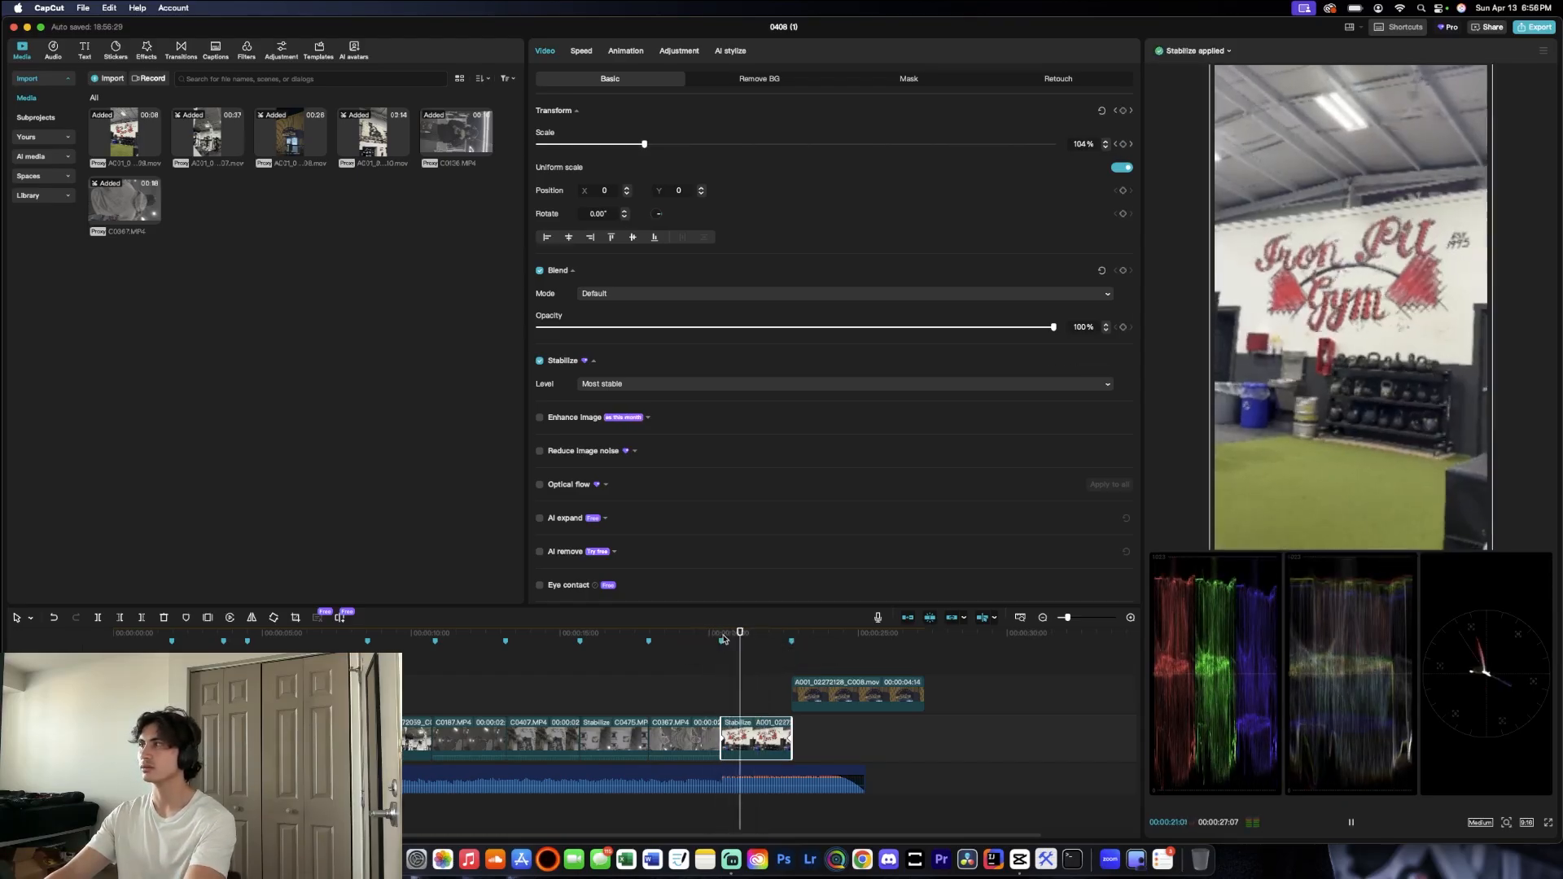
key(space)
click(753, 651)
mouse_move(753, 652)
mouse_down()
mouse_move(791, 653)
mouse_move(766, 654)
mouse_up()
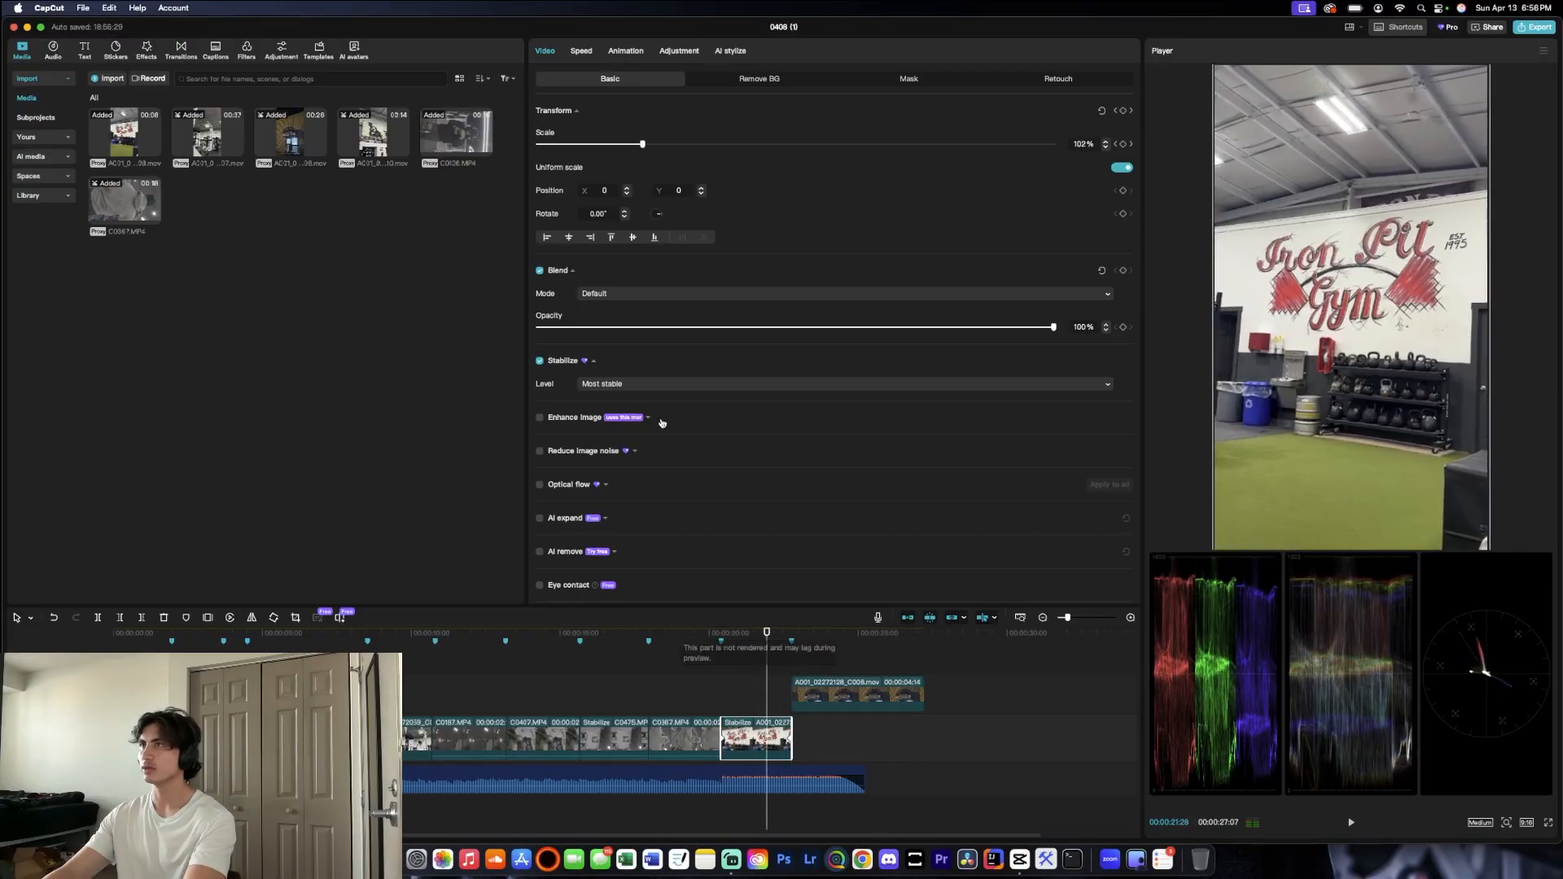
Step: Set the Iron Pit Gym clip's temp to -4 and tint to 2
click(690, 52)
scroll(920, 502, down, 1)
scroll(920, 501, down, 1)
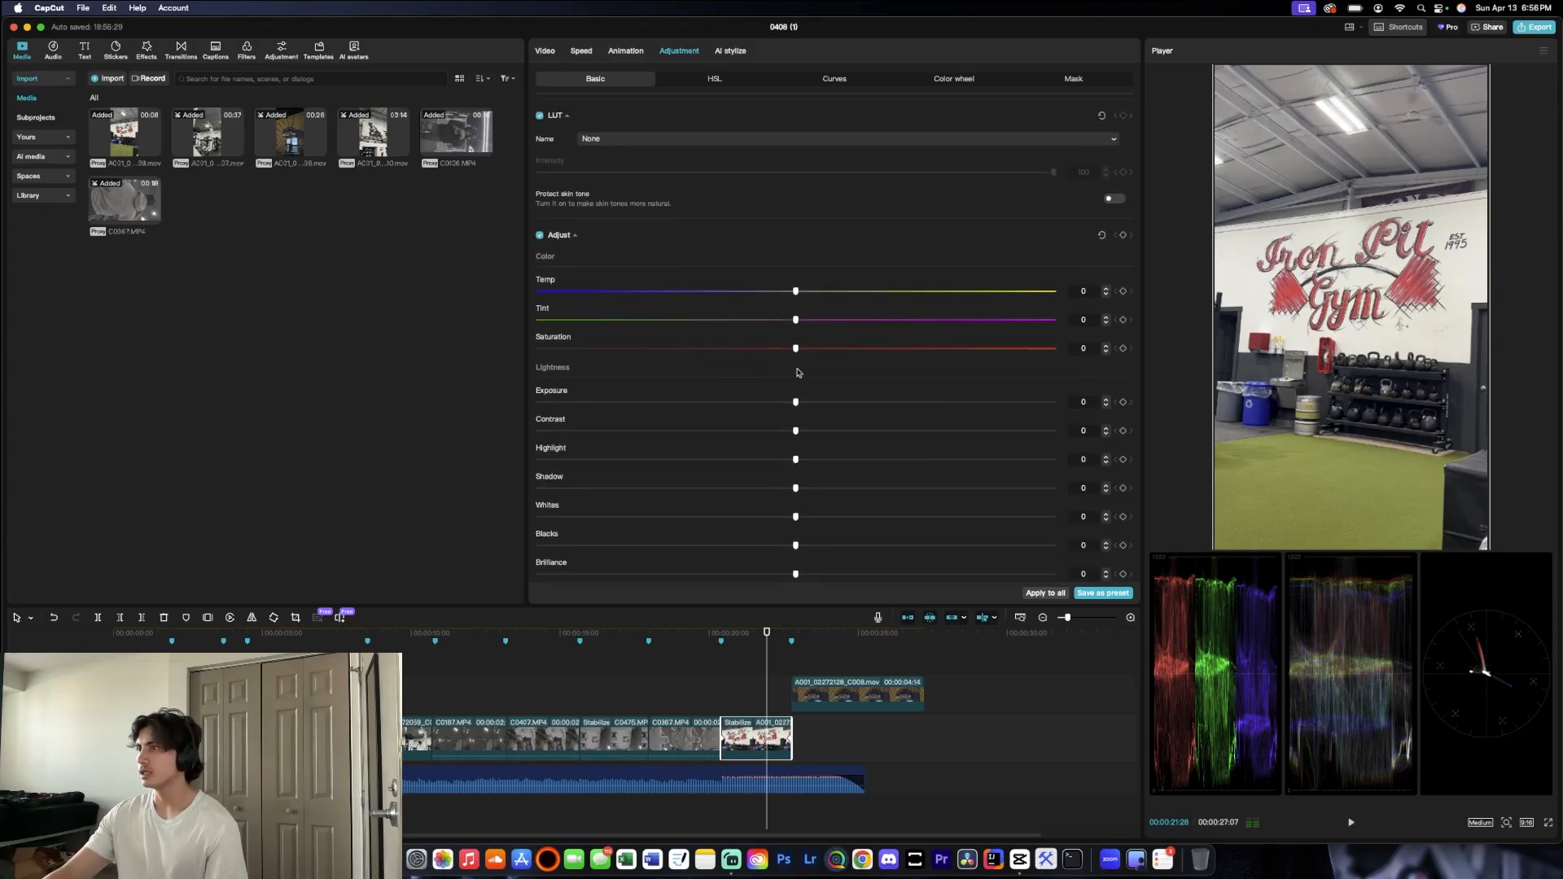
drag(794, 290, 767, 290)
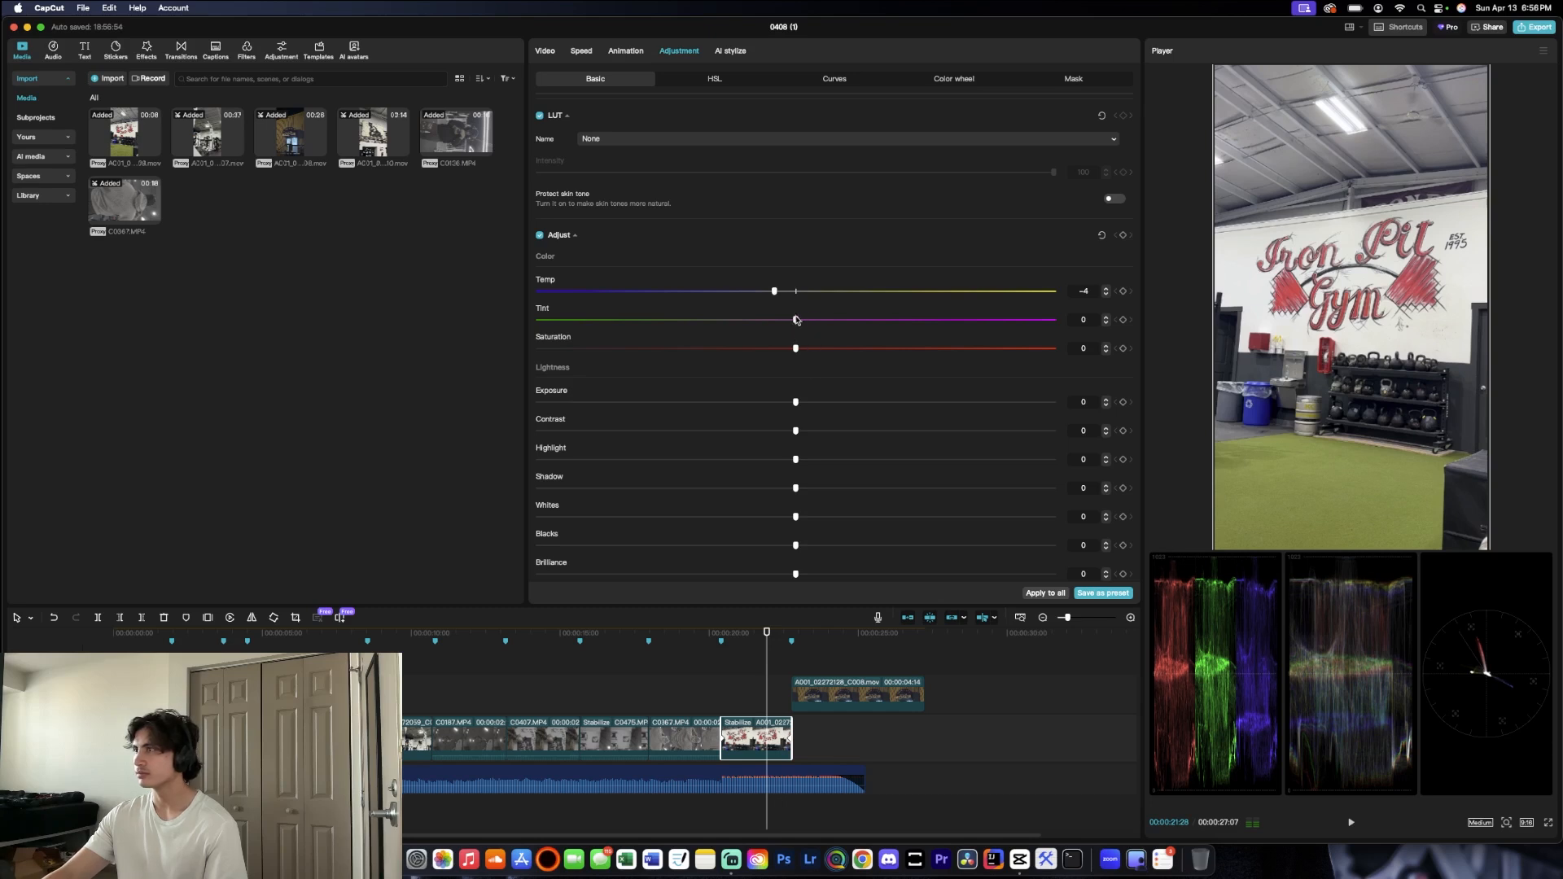
drag(1088, 320, 1061, 320)
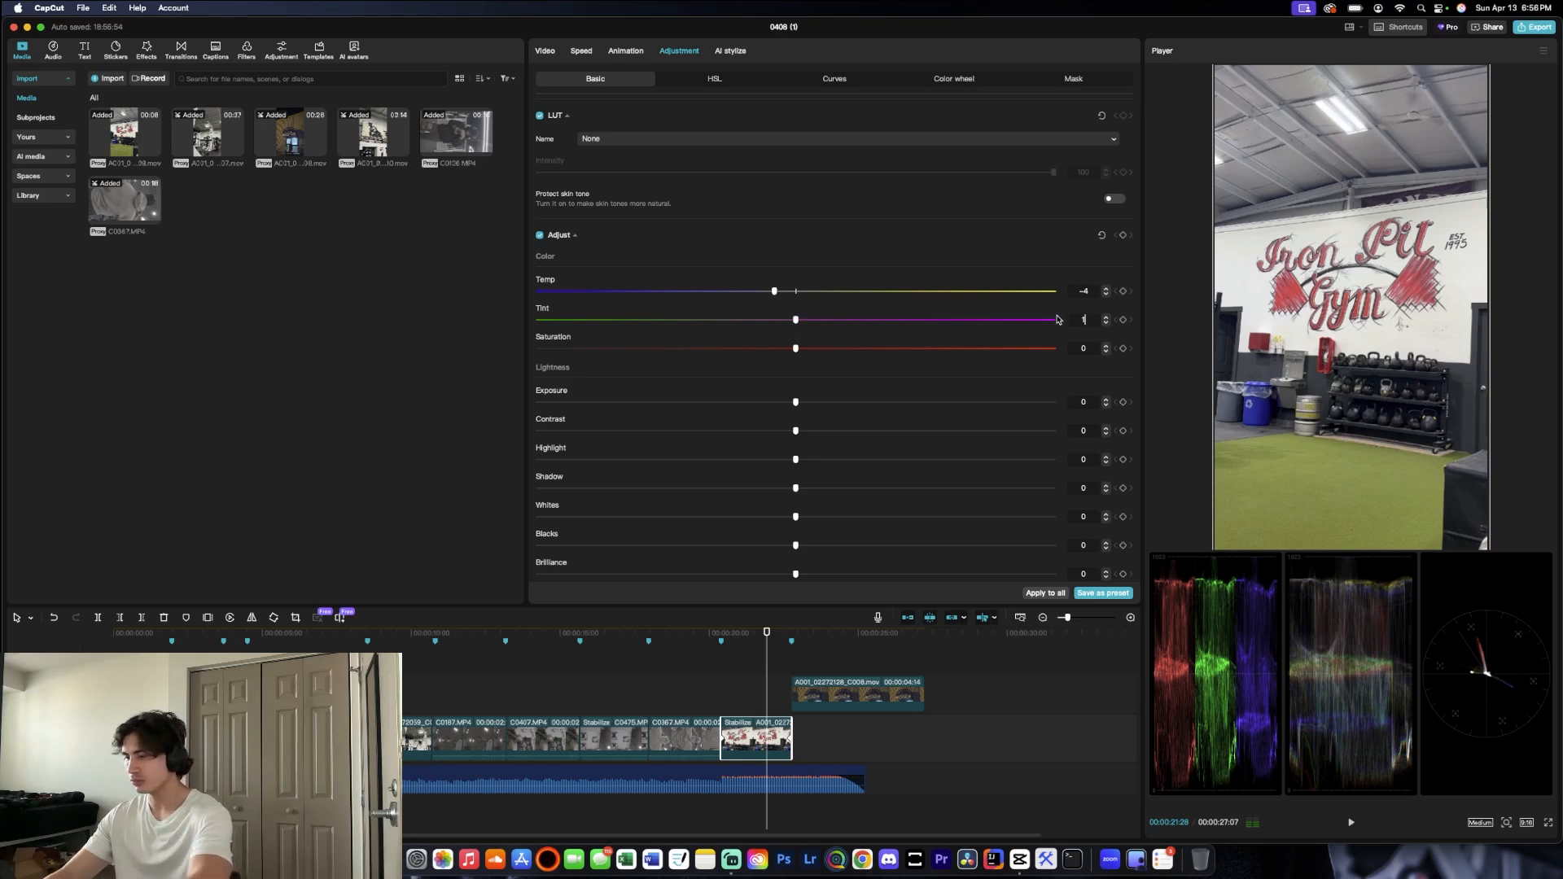
text(1)
key(Return)
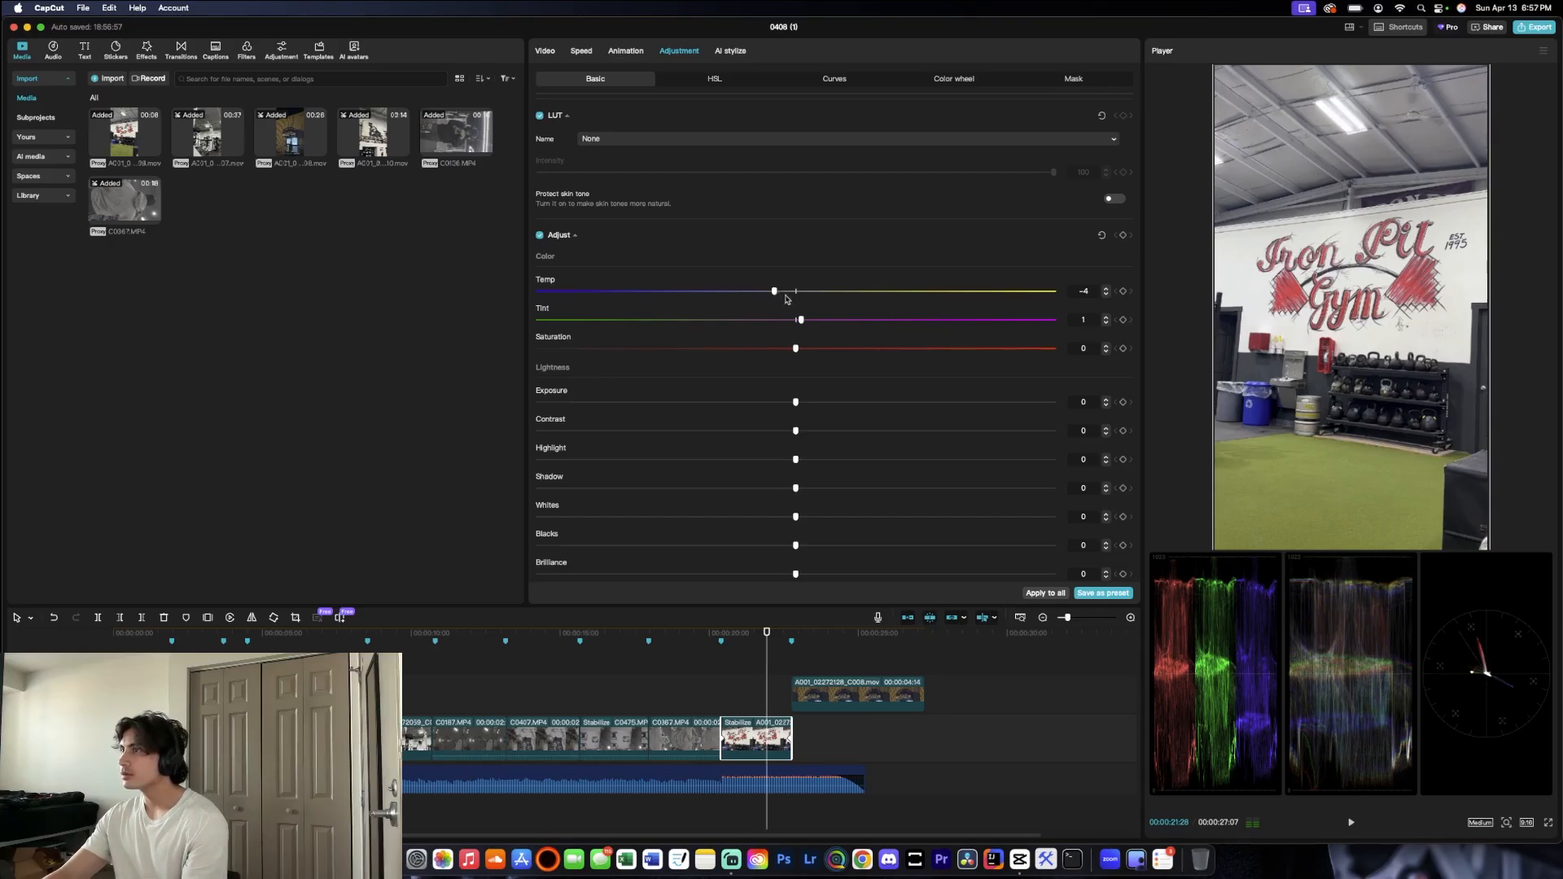
drag(1088, 318, 1074, 317)
text(2)
key(Return)
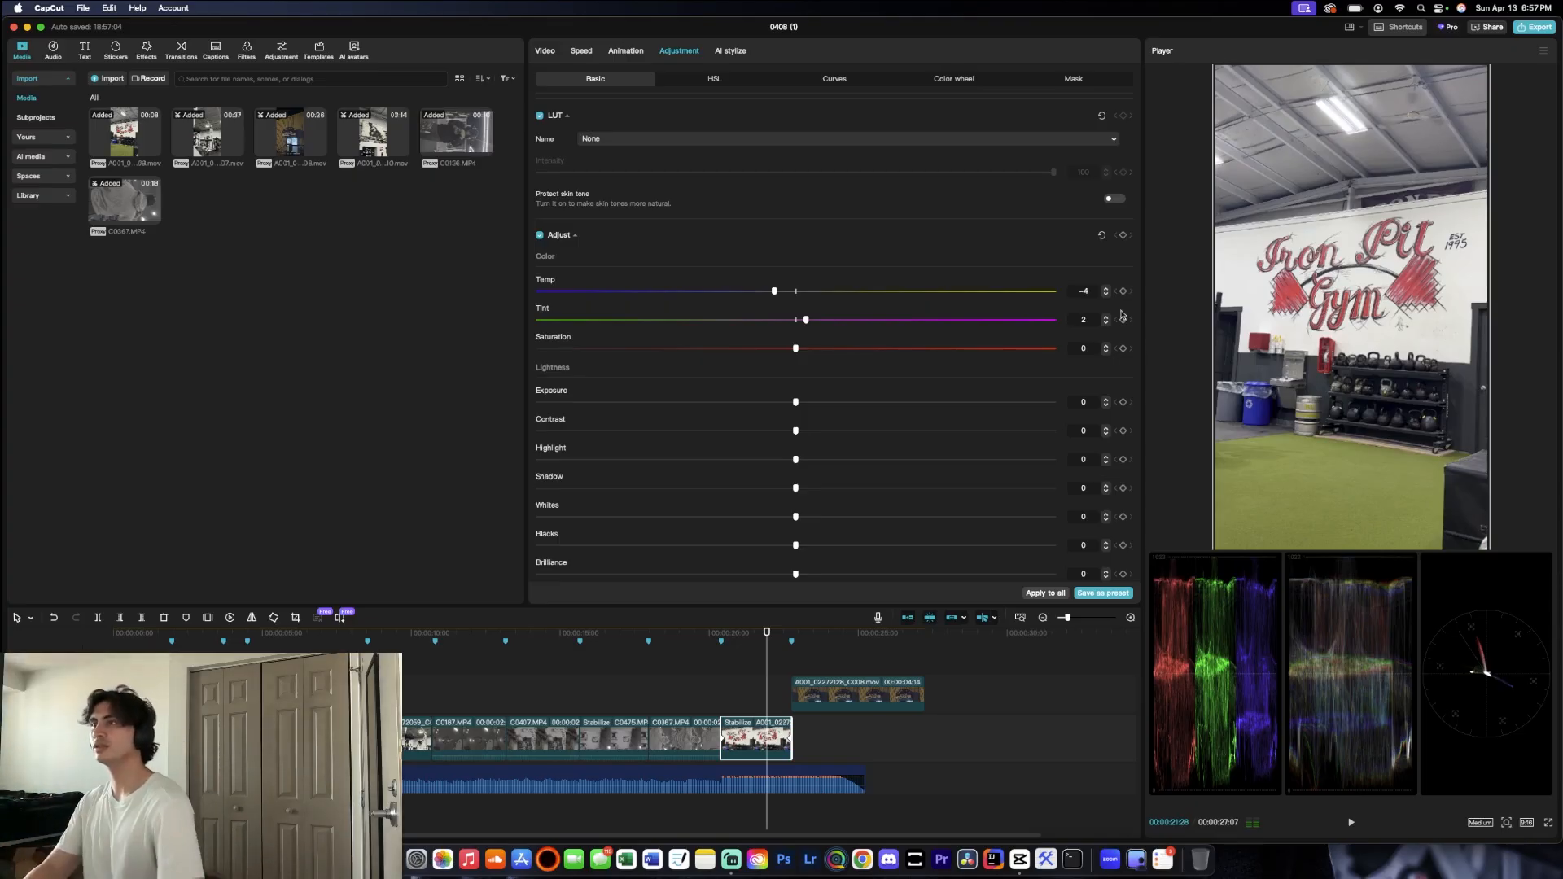
Step: Set the Iron Pit Gym clip's contrast to 10, highlight to -35, shadow to -50, whites to 7 and blacks to 1
drag(795, 431, 620, 460)
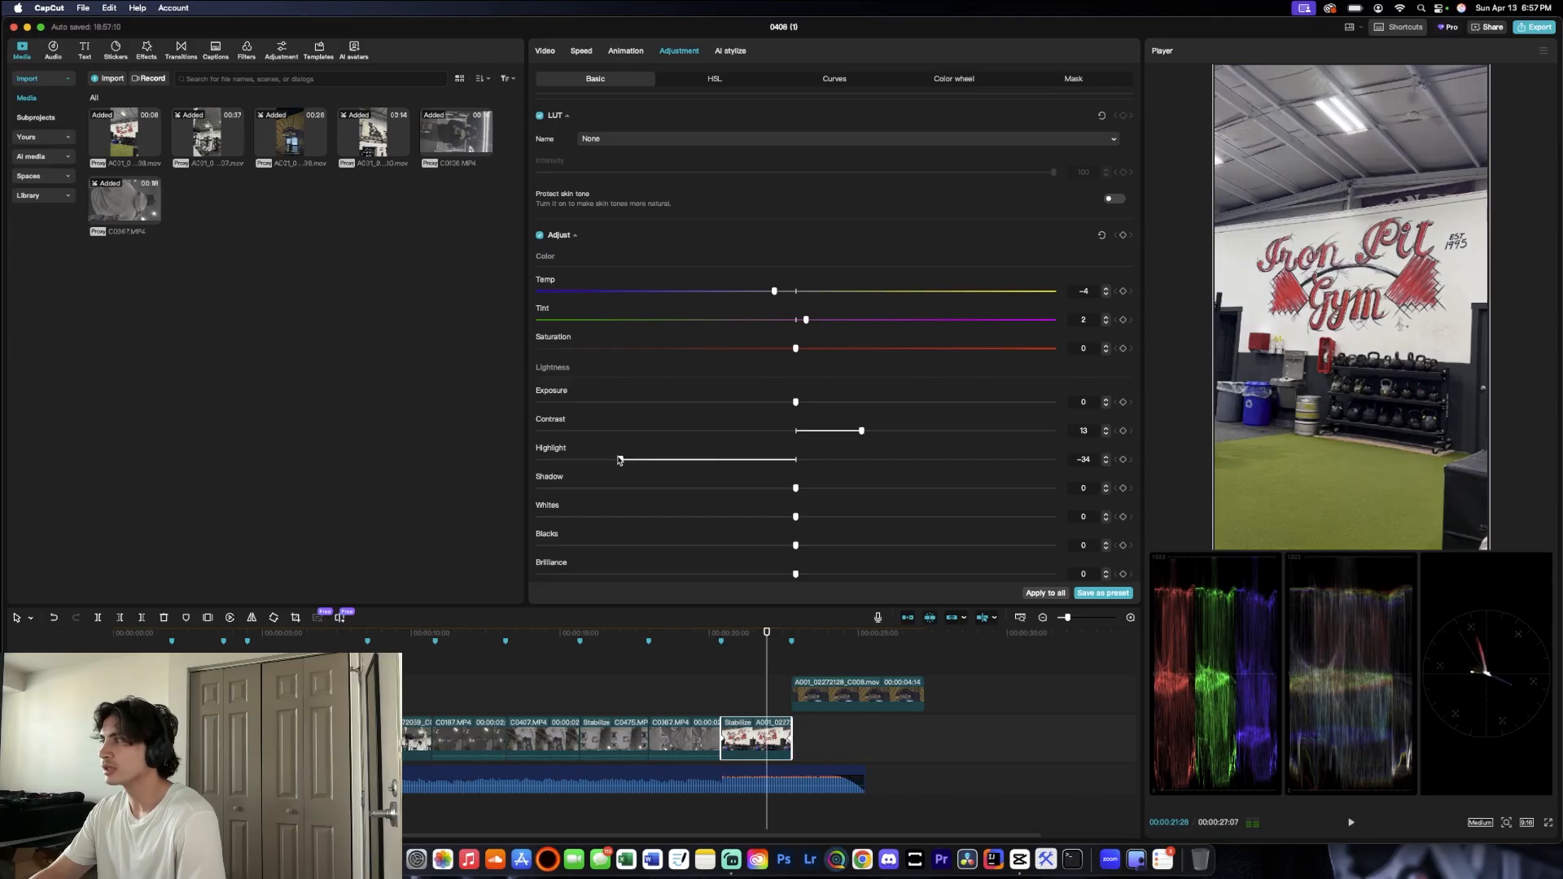
drag(793, 489, 383, 481)
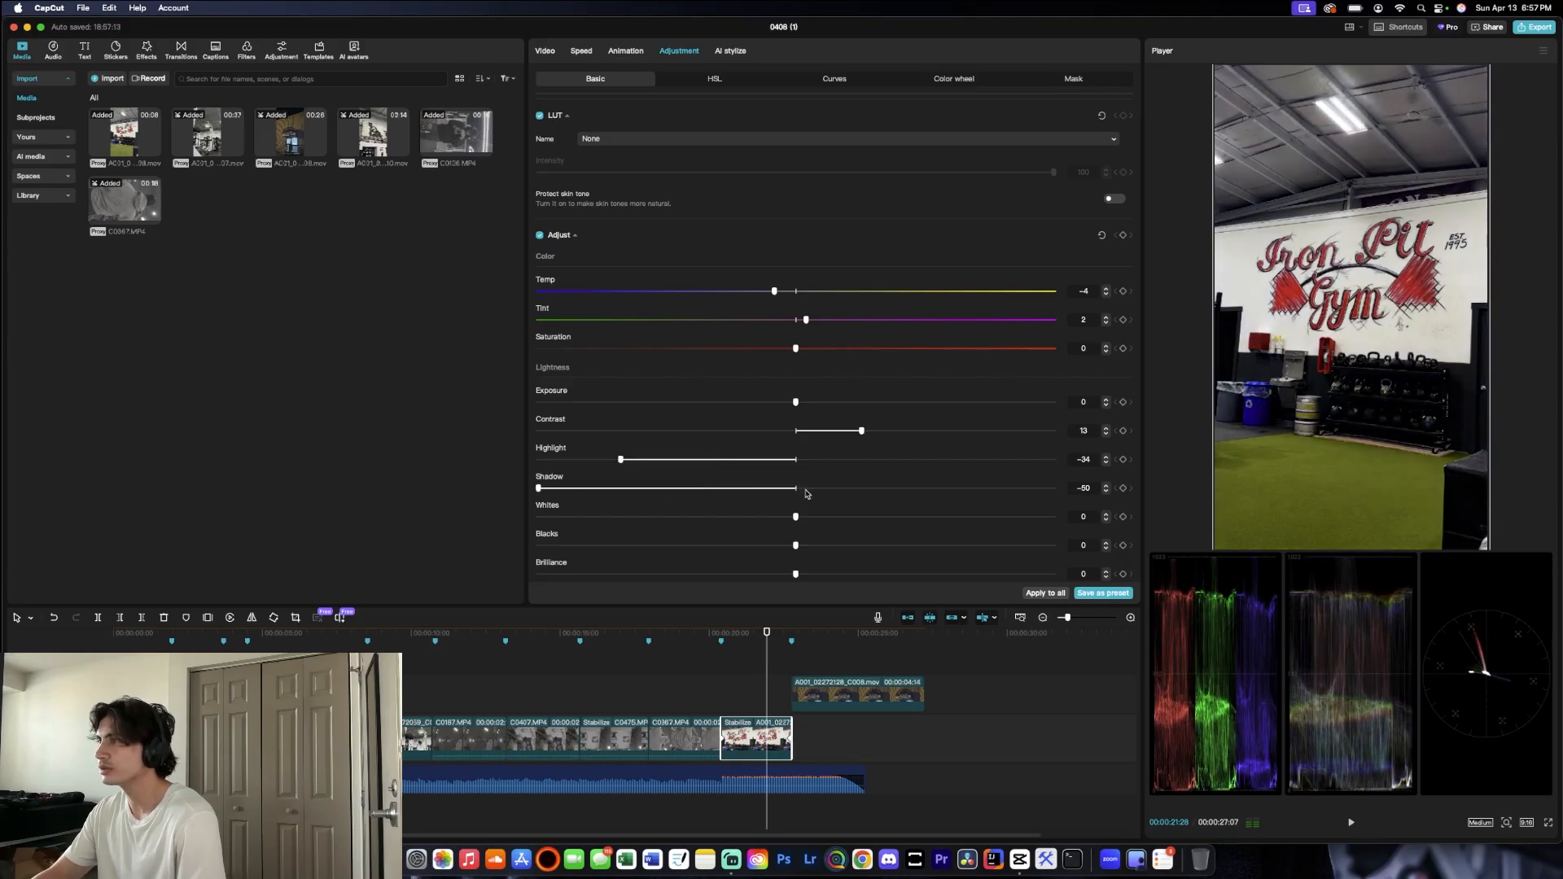
drag(621, 459, 701, 458)
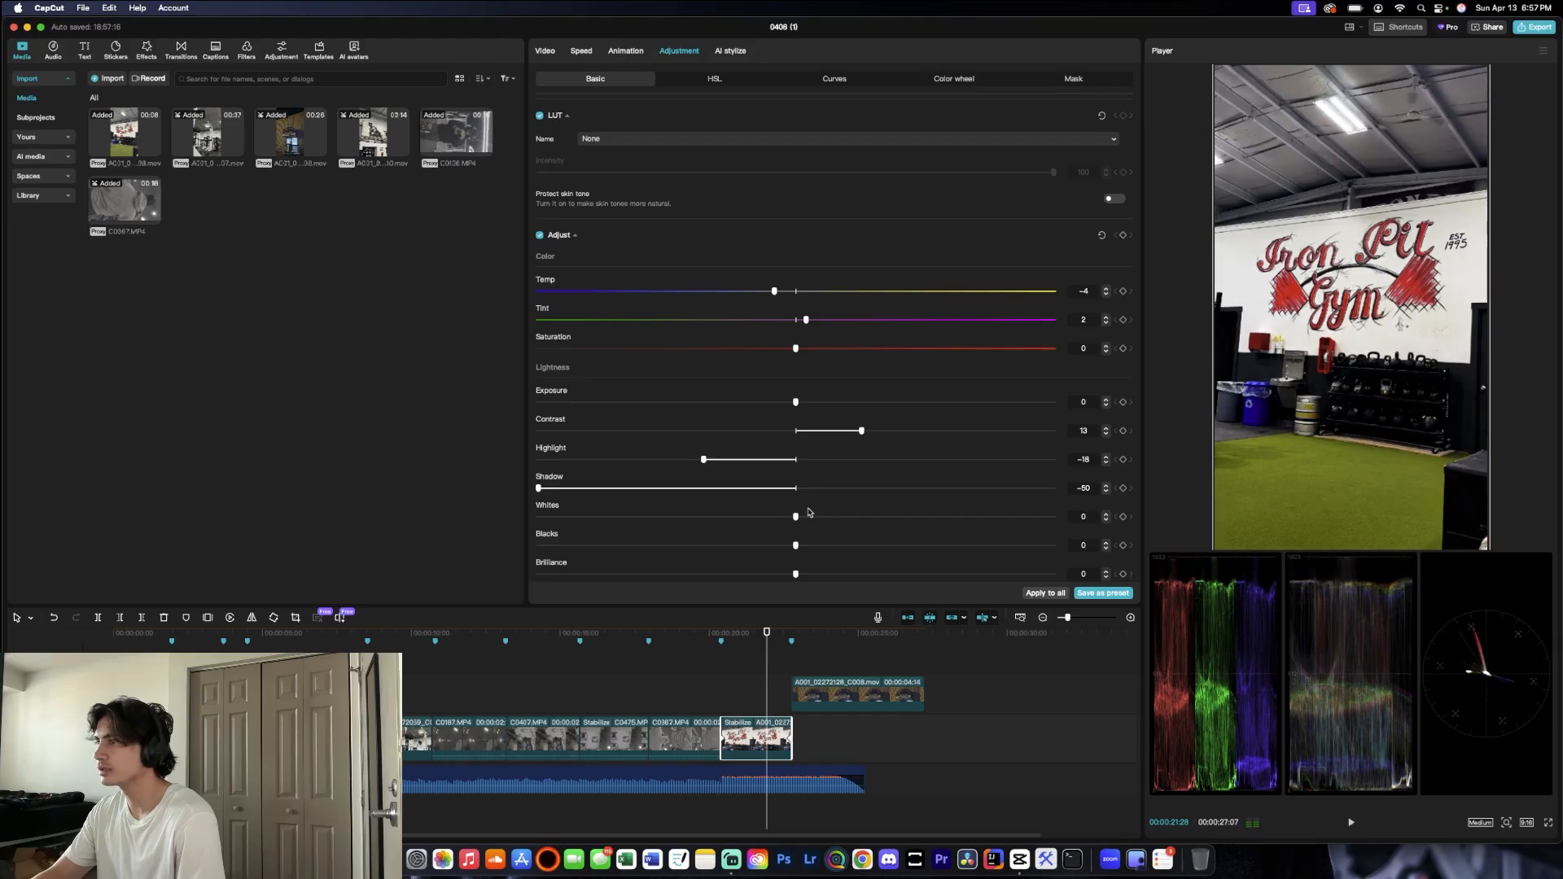
drag(704, 459, 541, 460)
drag(785, 517, 828, 514)
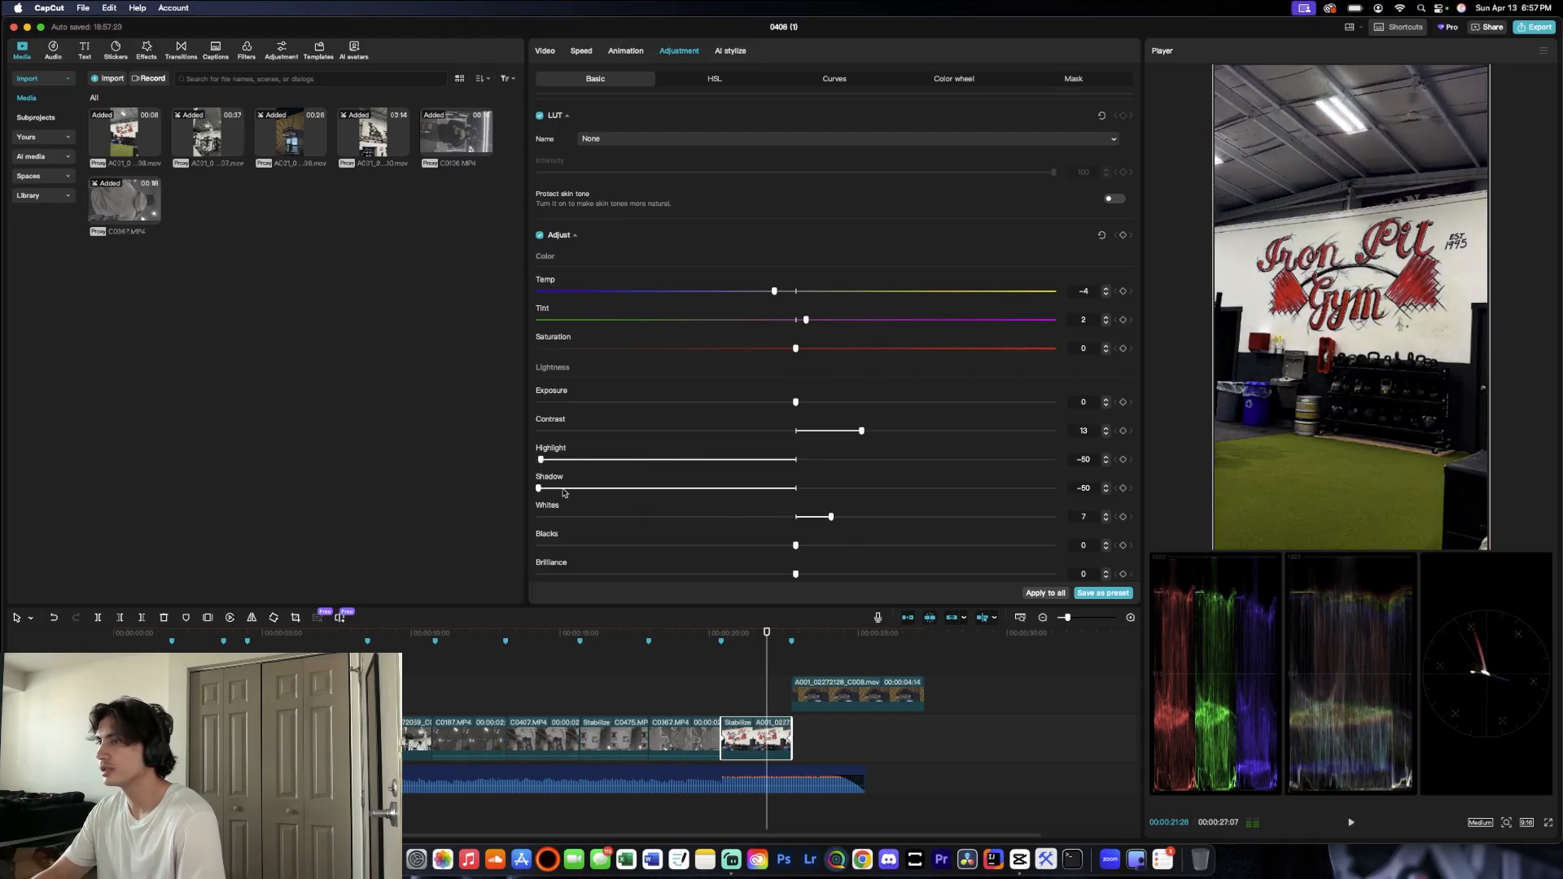
mouse_move(864, 429)
mouse_down()
mouse_move(917, 429)
mouse_move(850, 432)
mouse_up()
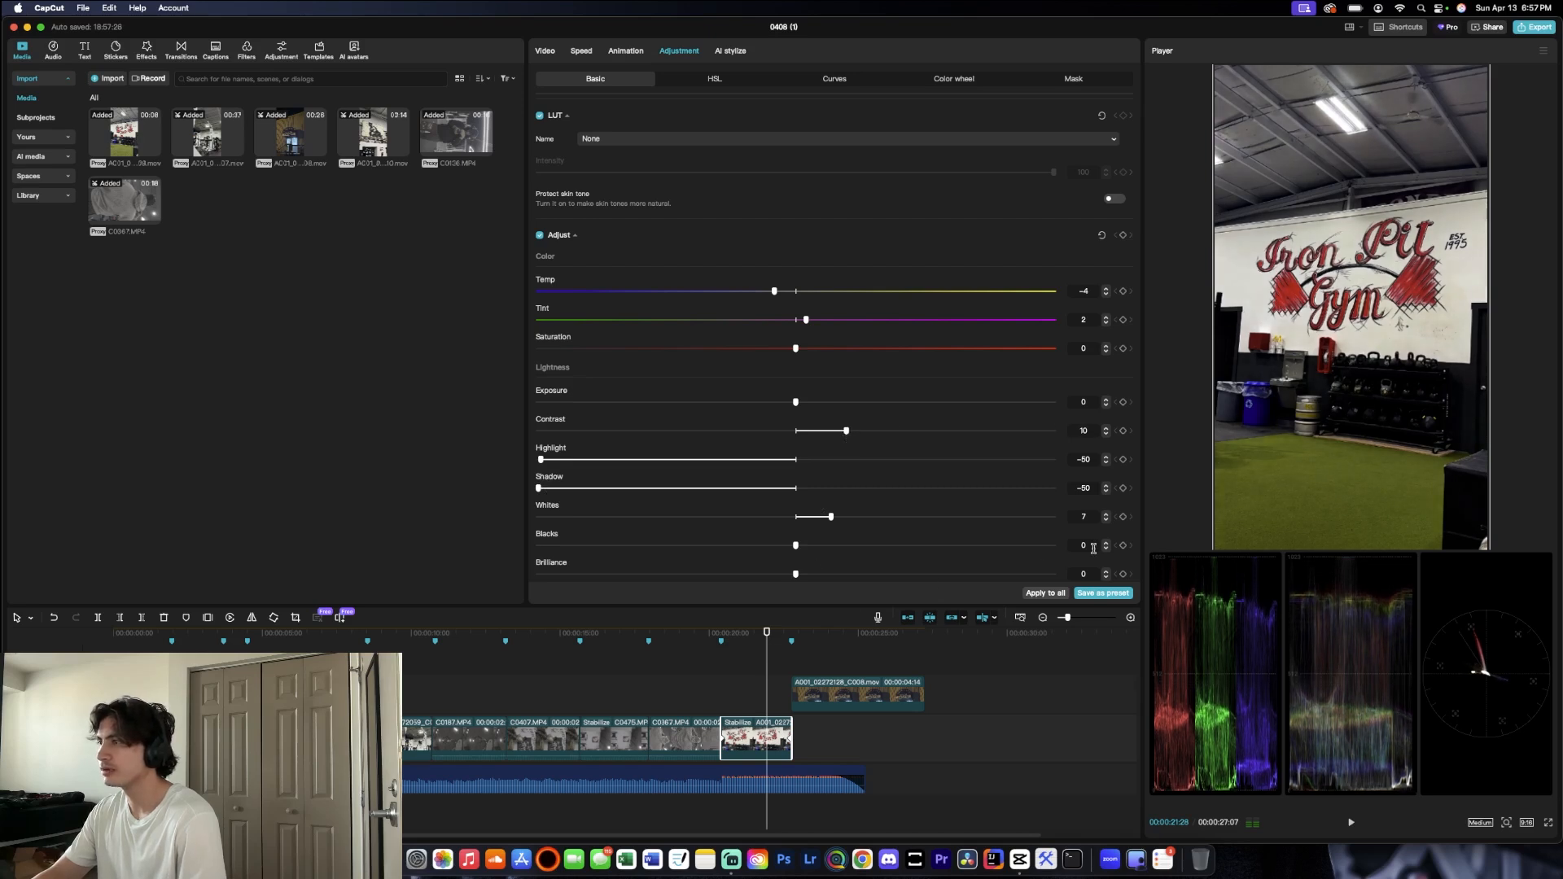
drag(1093, 547, 1071, 550)
text(1)
key(Return)
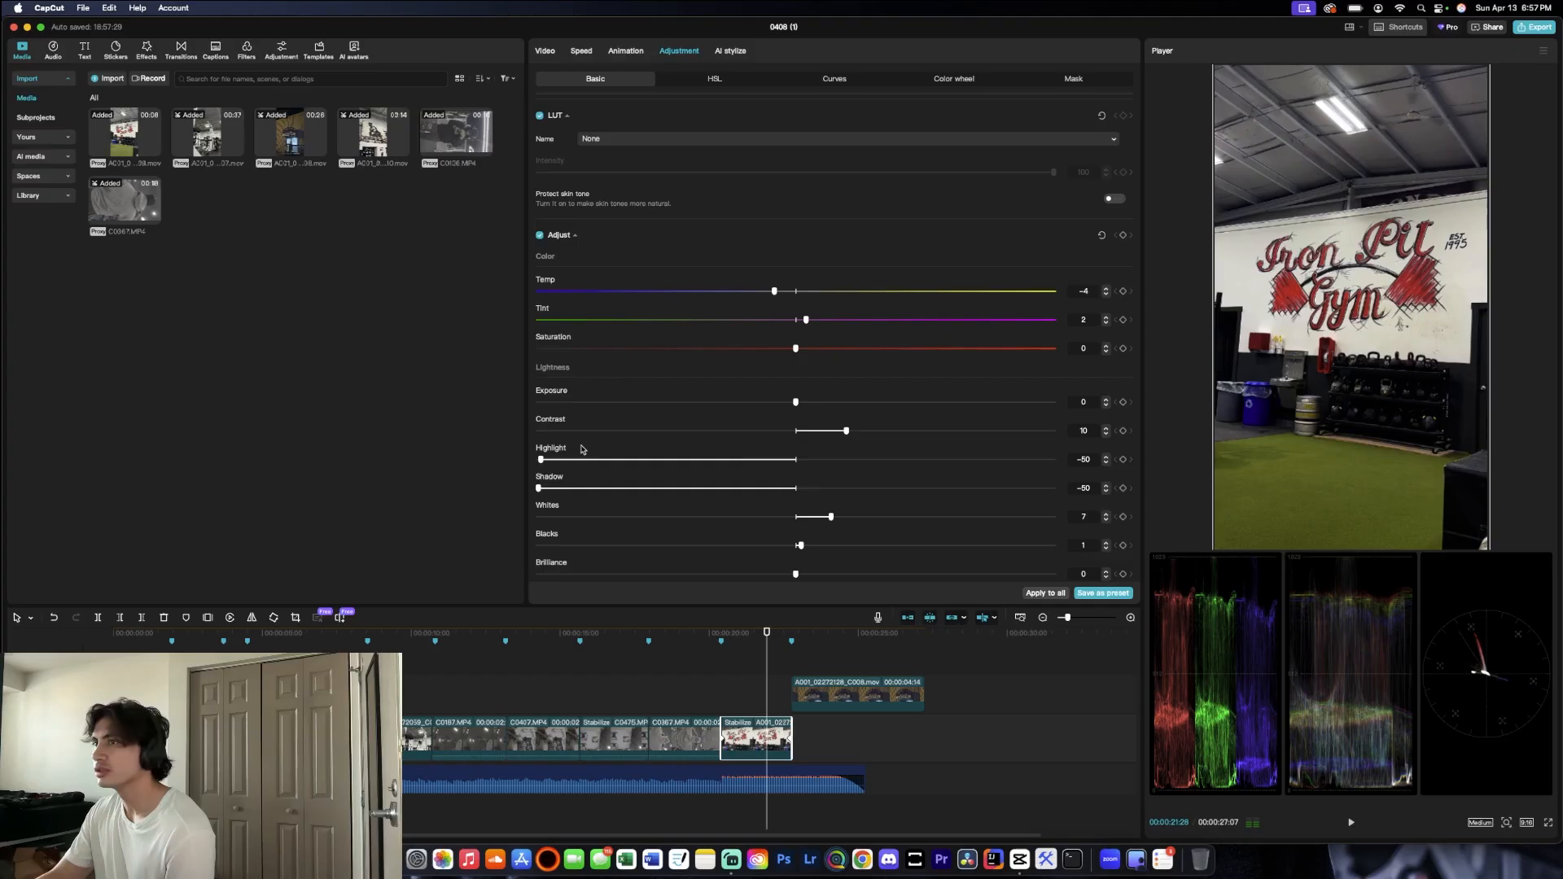
mouse_move(573, 461)
mouse_down()
mouse_move(735, 459)
mouse_move(624, 456)
mouse_move(603, 471)
mouse_up()
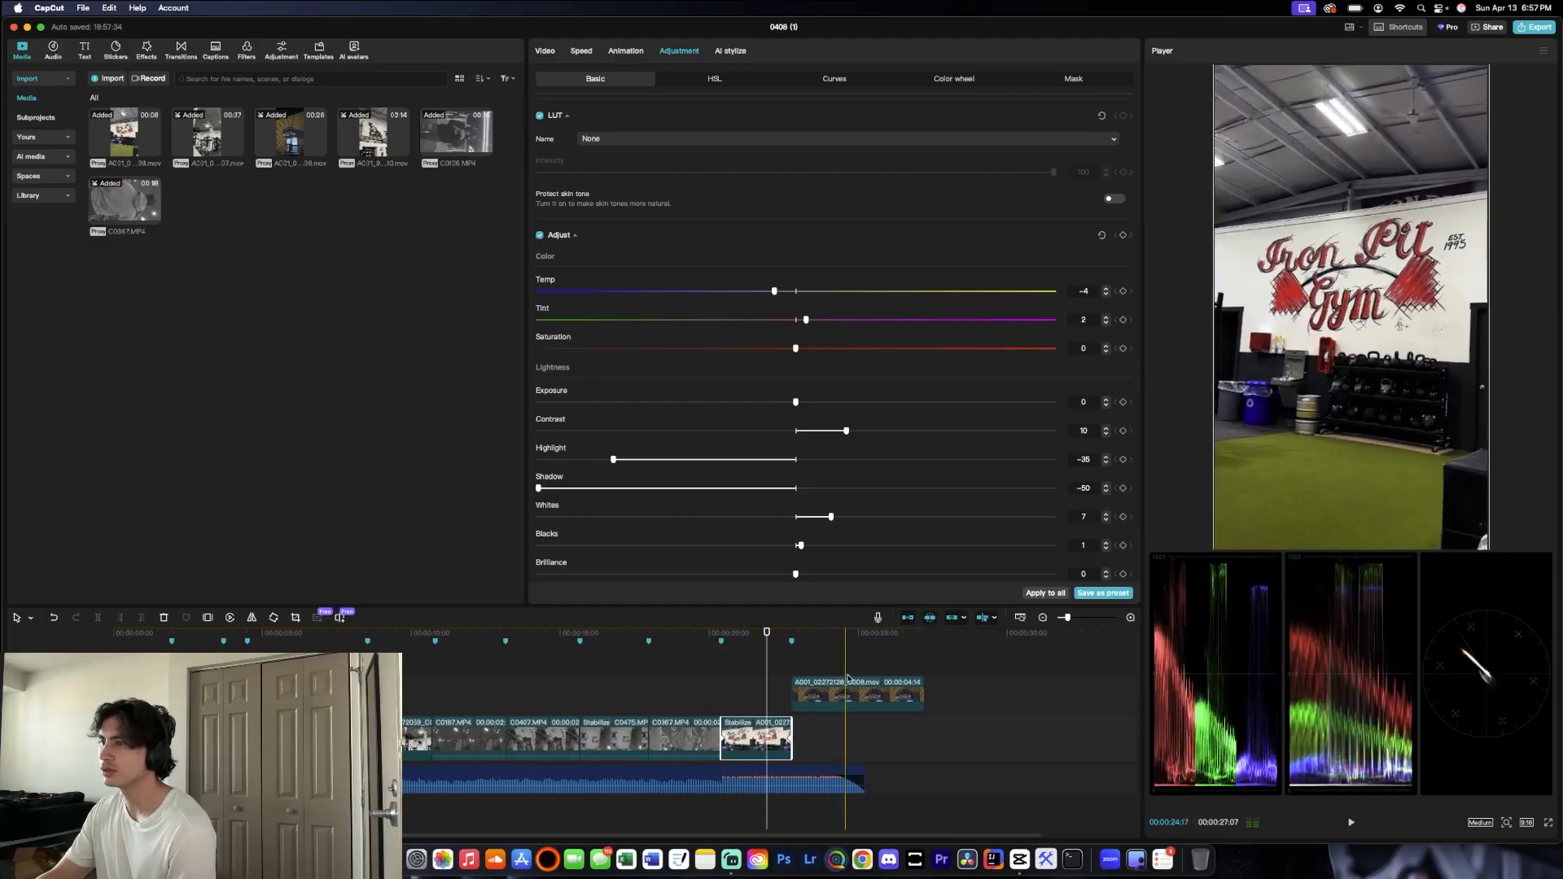
Step: Add a custom adjustment layer above the clips and stretch it across the timeline to the end of the music track
click(847, 737)
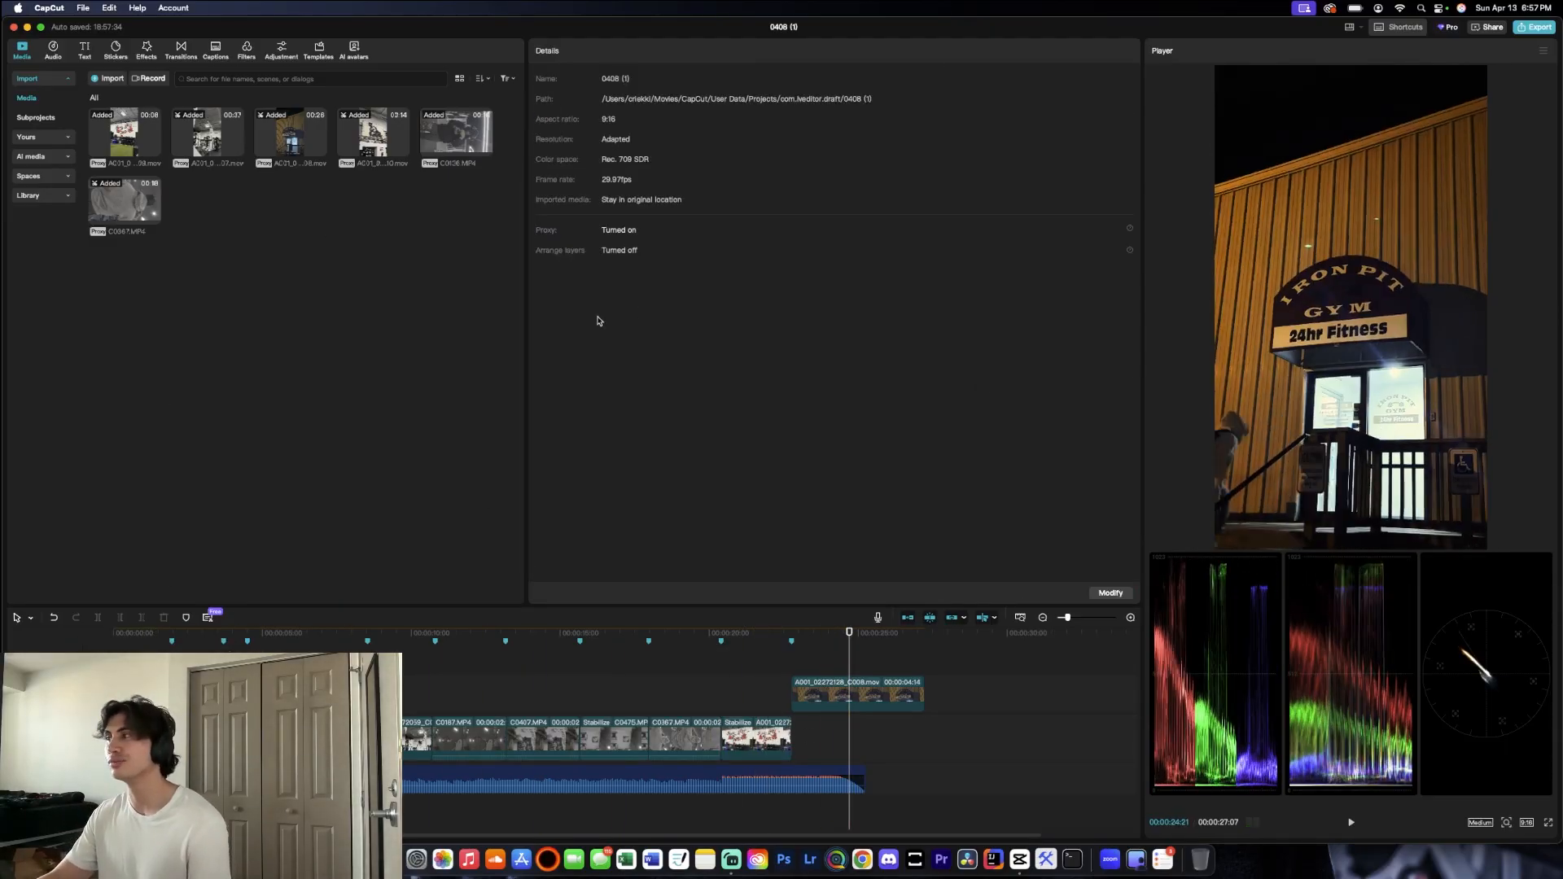
click(282, 51)
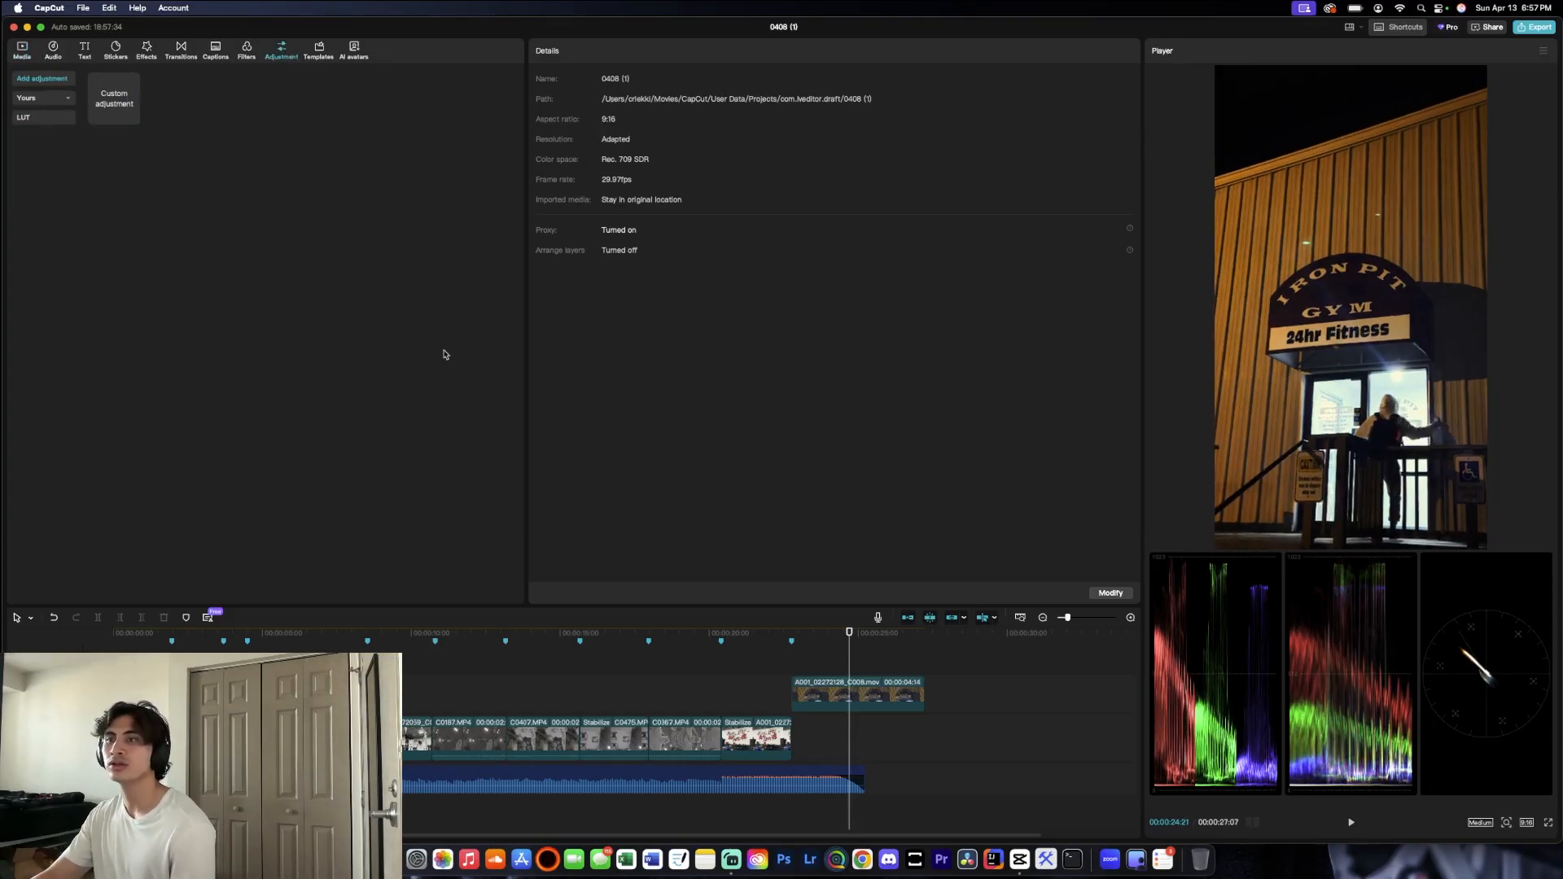
drag(849, 633, 791, 643)
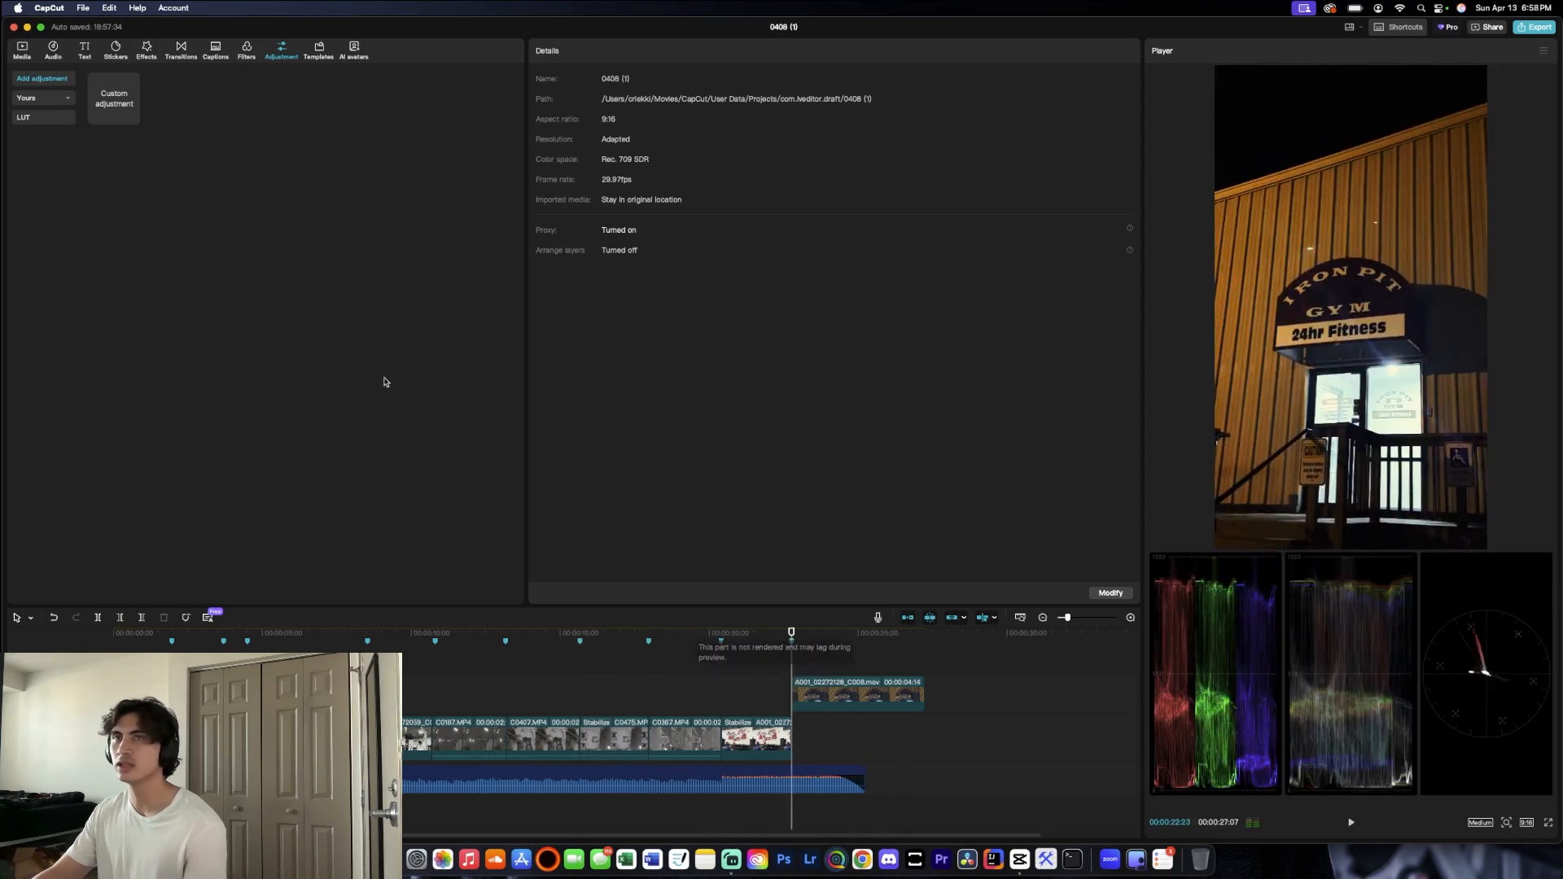
click(114, 122)
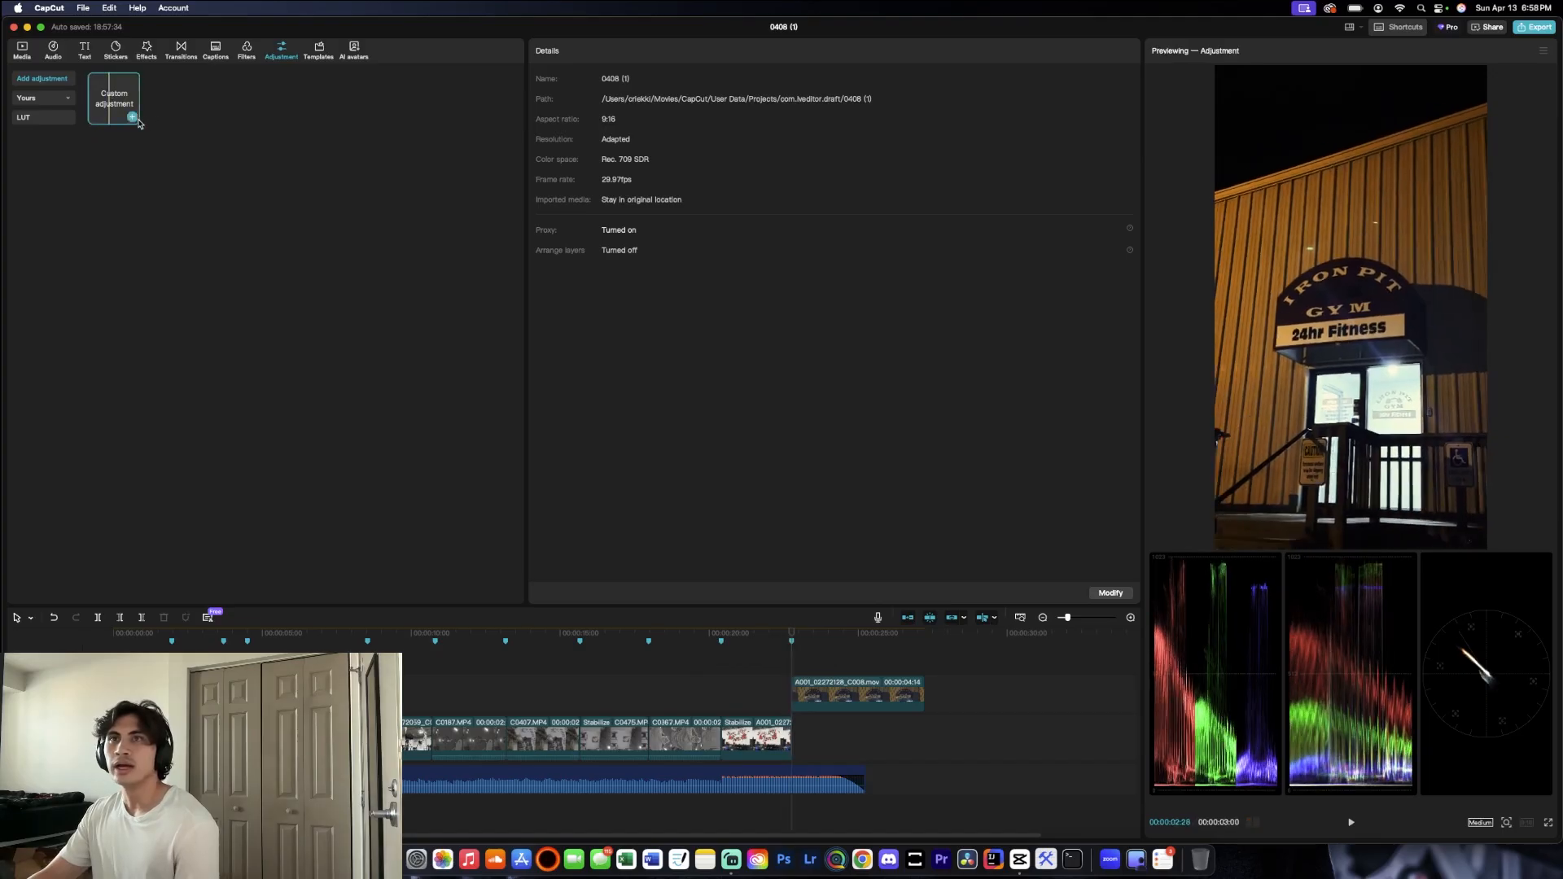
click(130, 116)
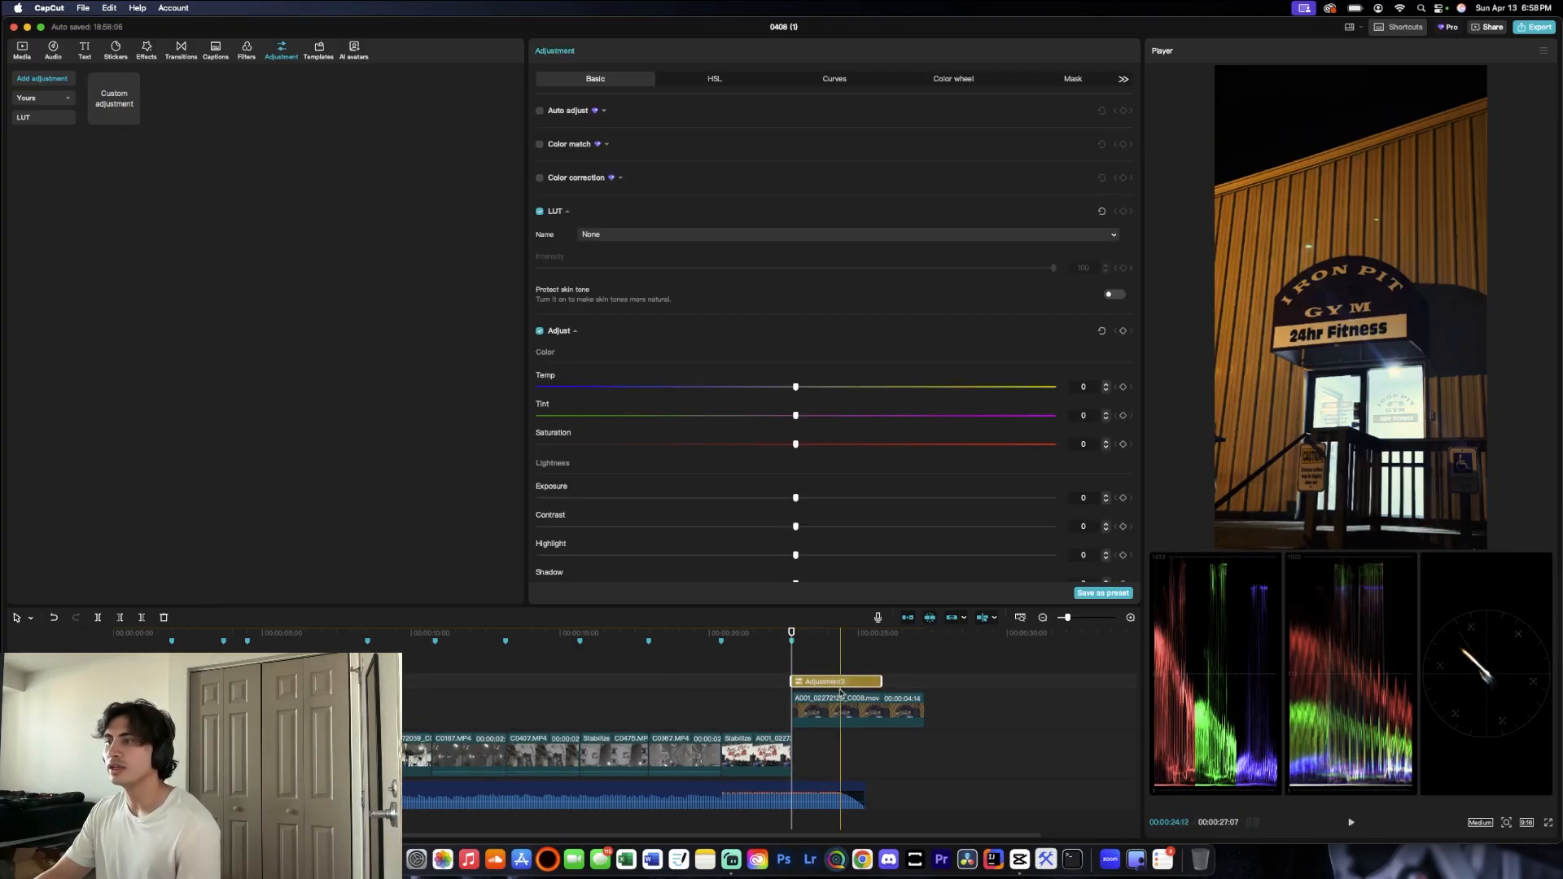
drag(822, 682, 874, 692)
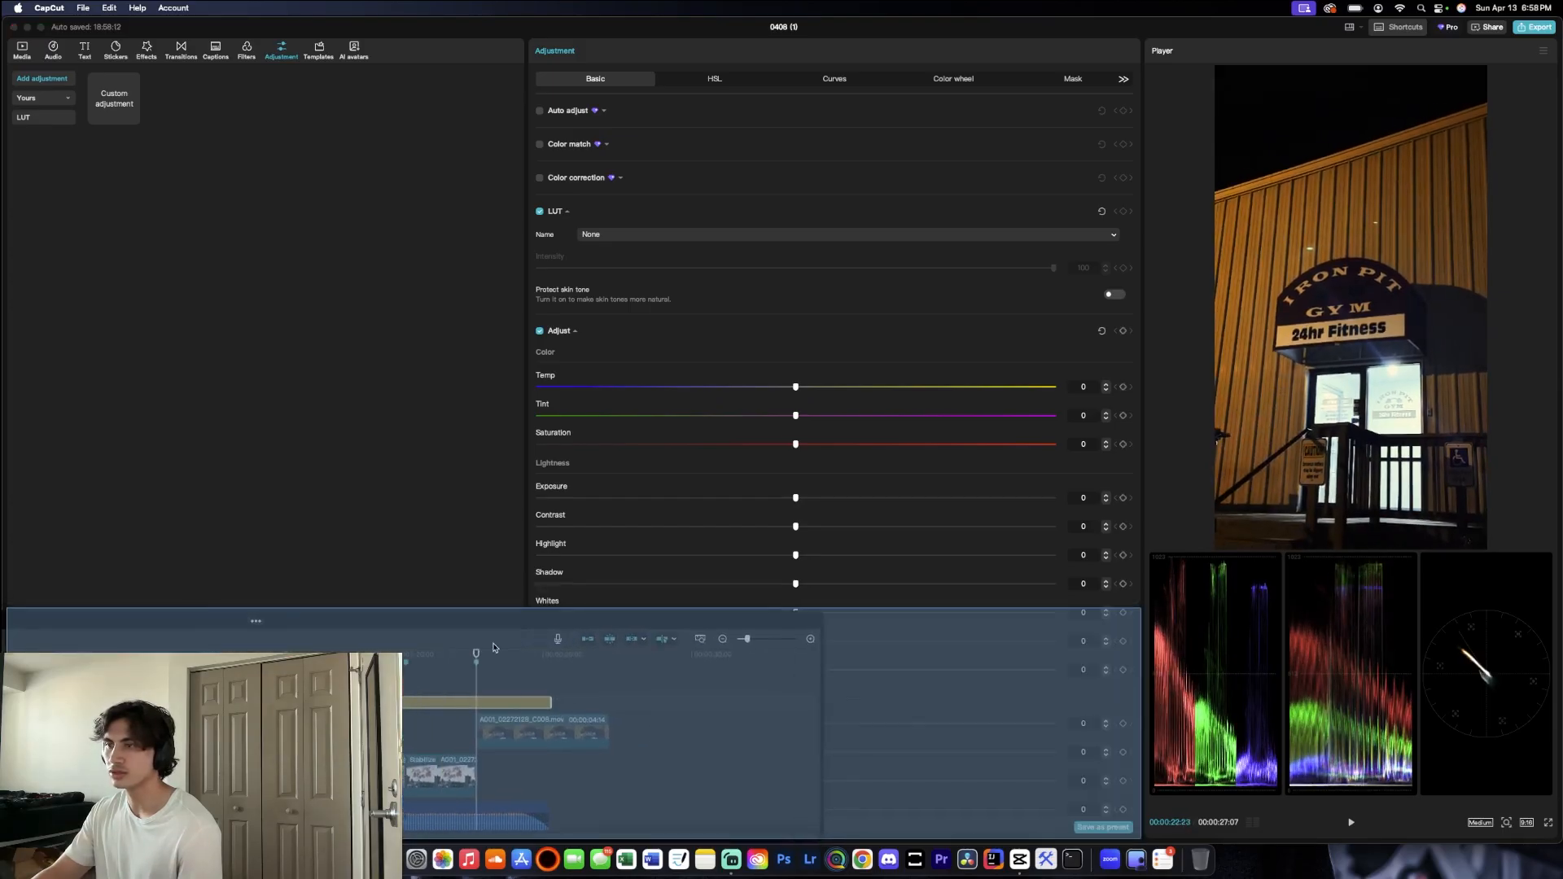
Step: Move the playhead to the hoodie clip and check which LUTs are available for the adjustment layer
drag(784, 635, 275, 636)
key(Right)
key(Right)
key(Right)
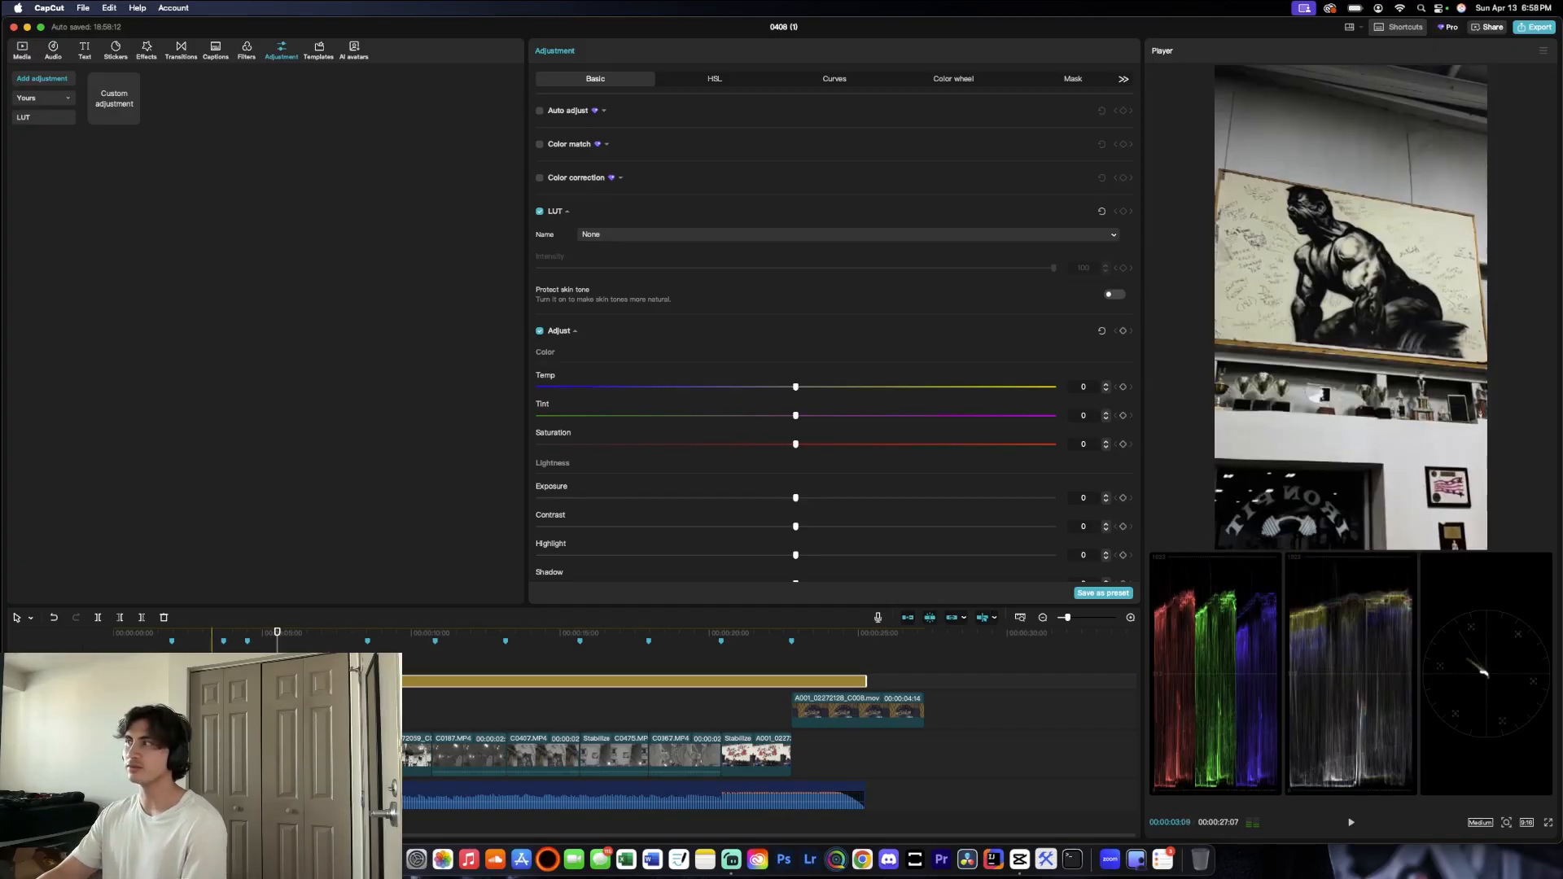
click(254, 755)
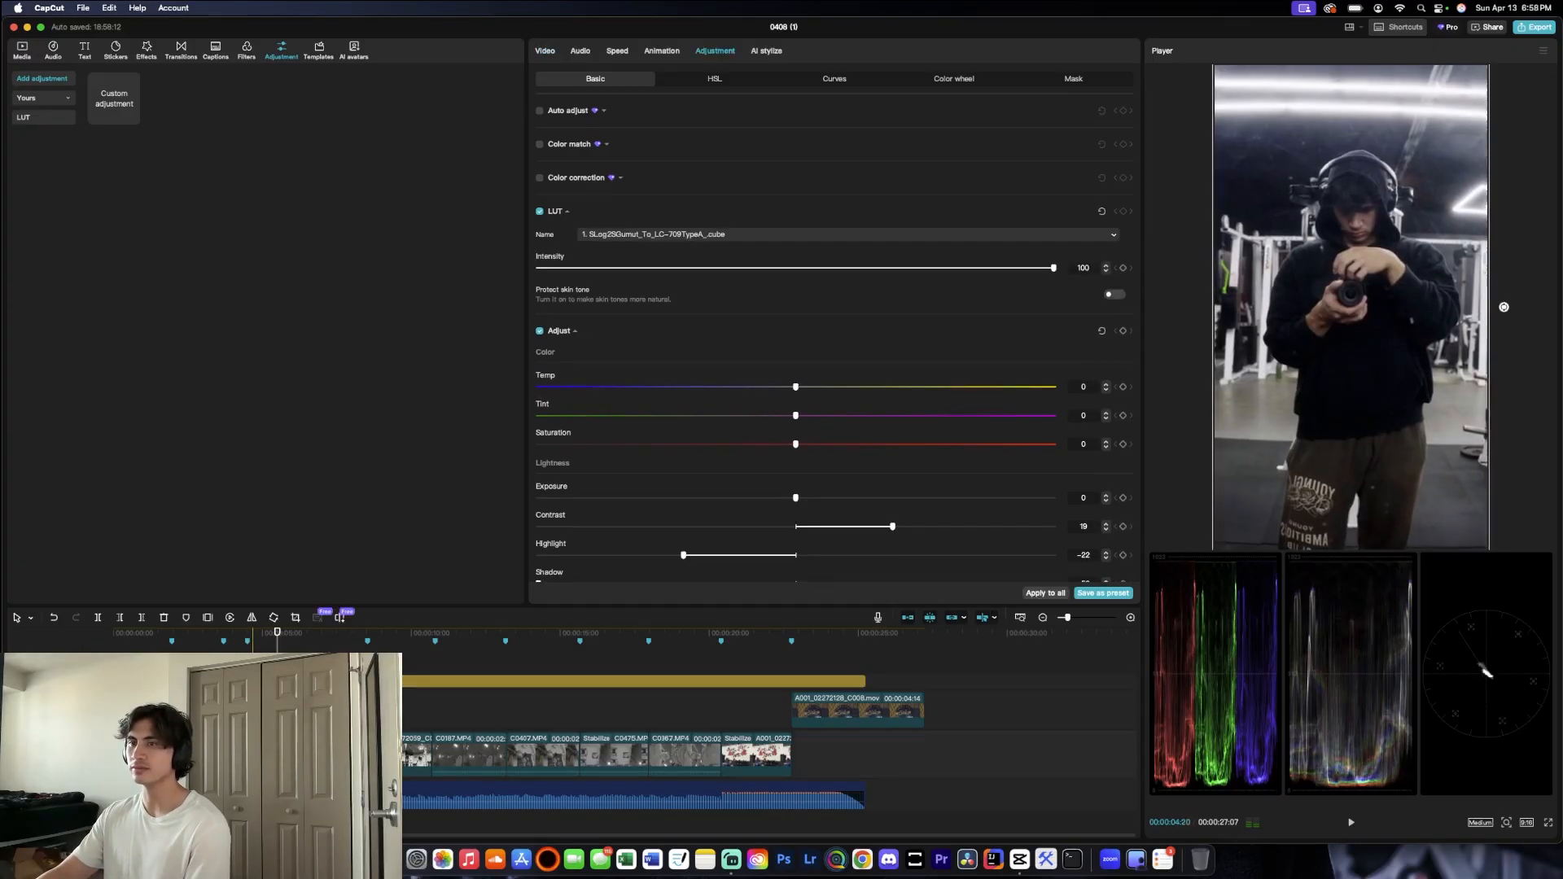
click(407, 680)
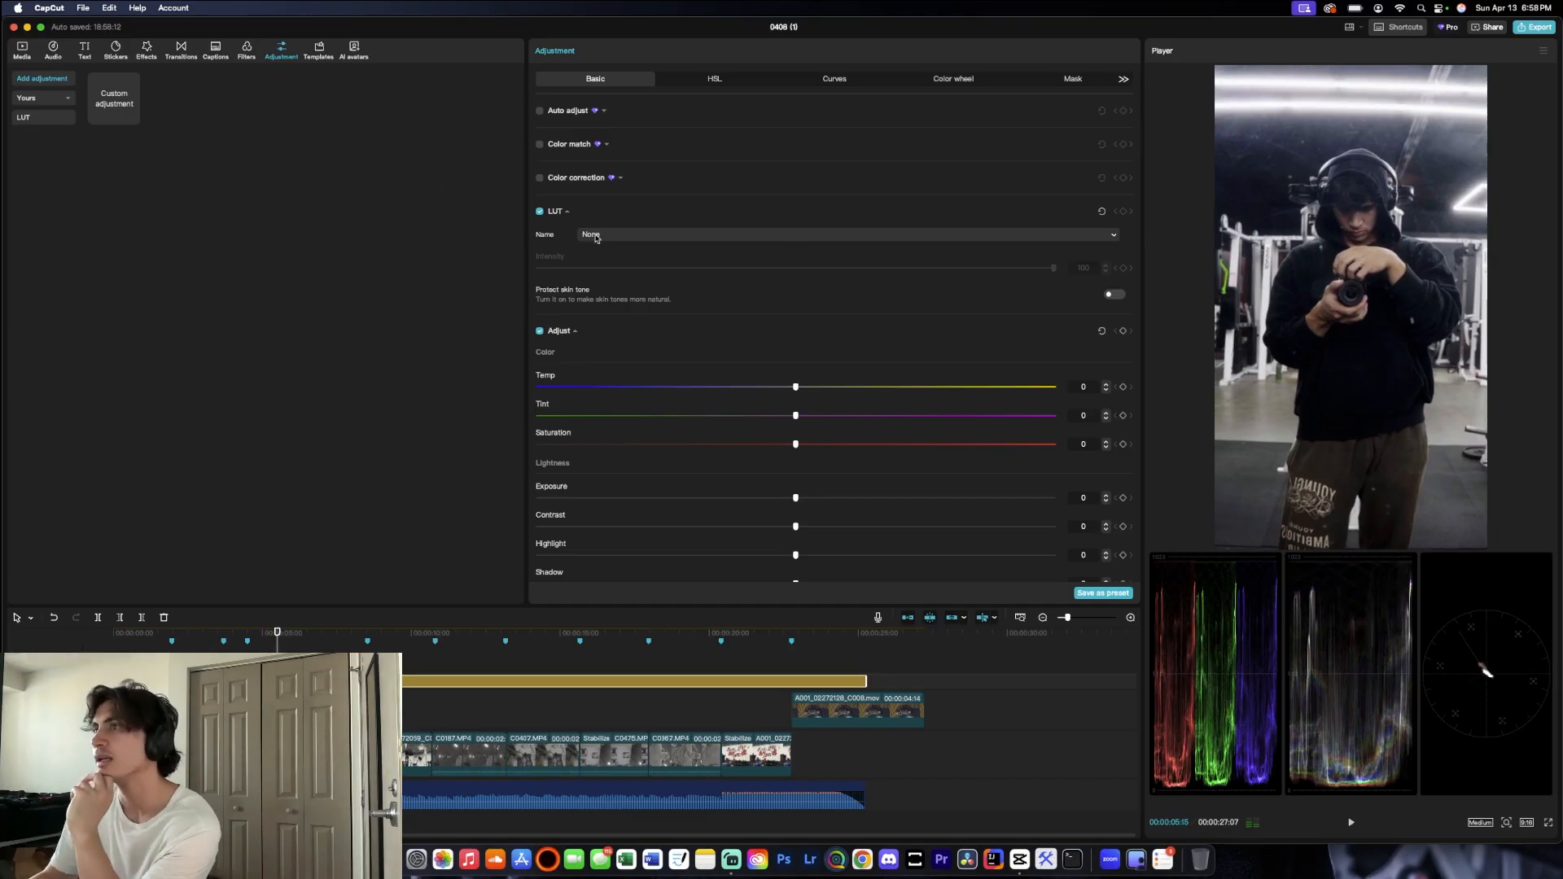
click(632, 235)
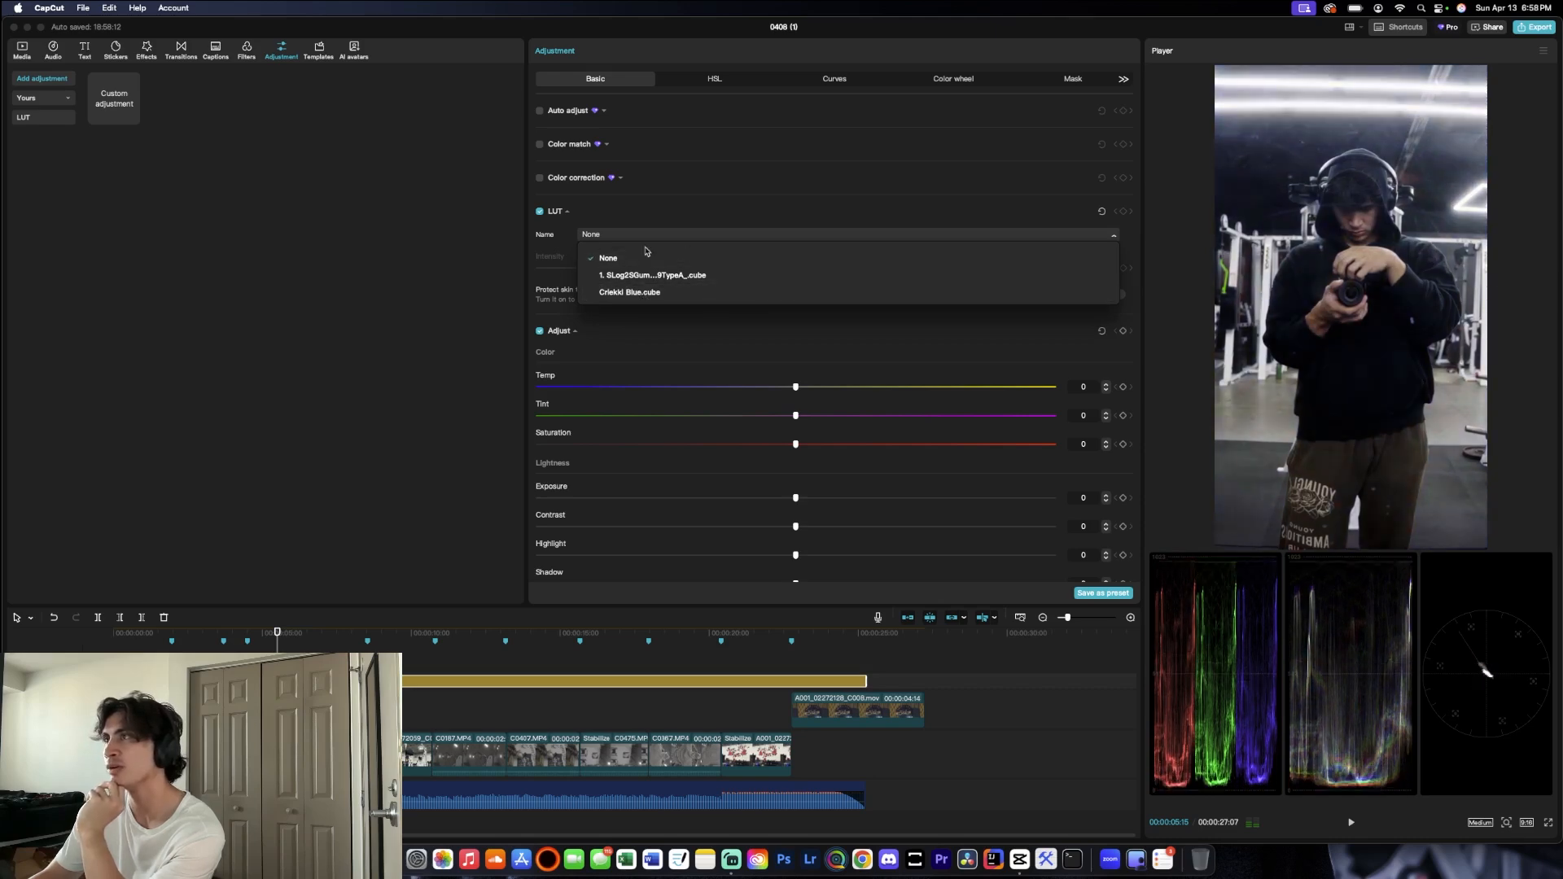
click(704, 320)
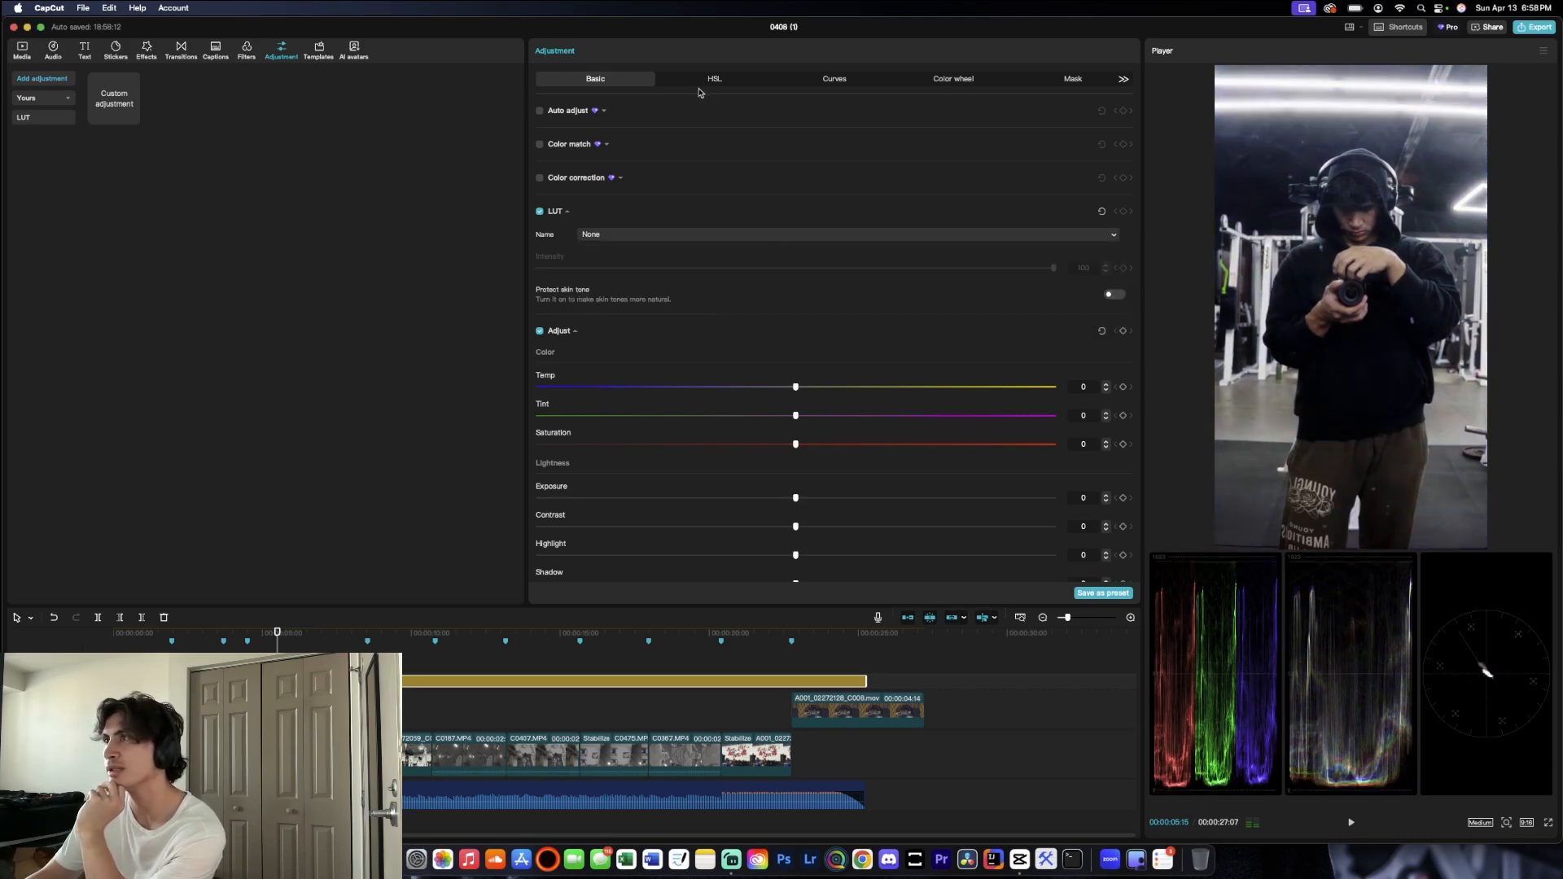
Step: Boost blue on the adjustment layer by moving the blue curve's upper endpoint inward to about 65% of the input range
click(712, 79)
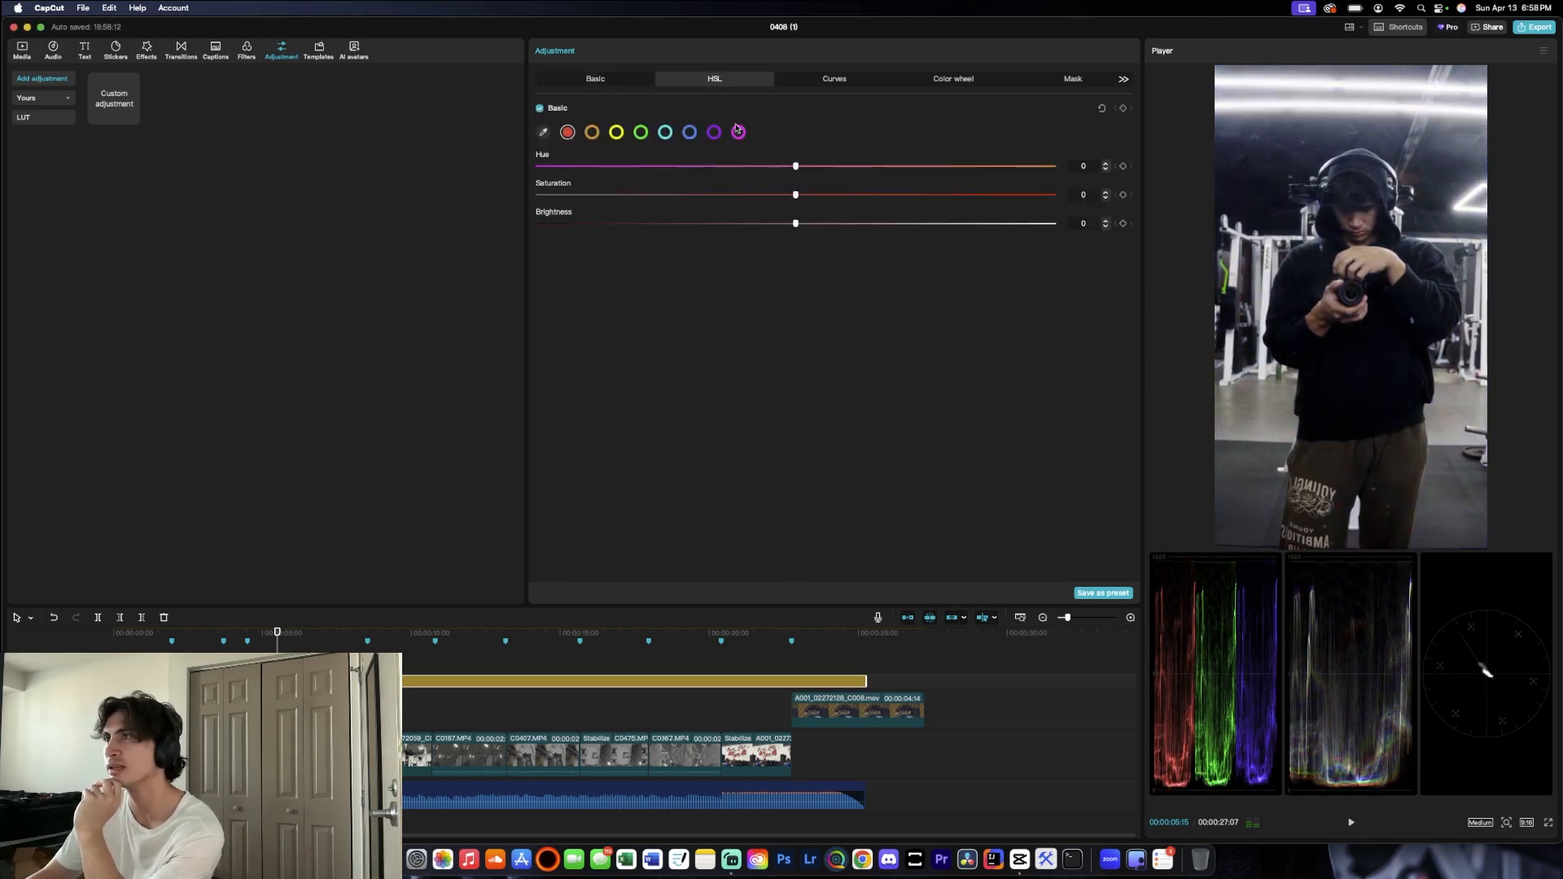
click(820, 80)
scroll(657, 266, down, 10)
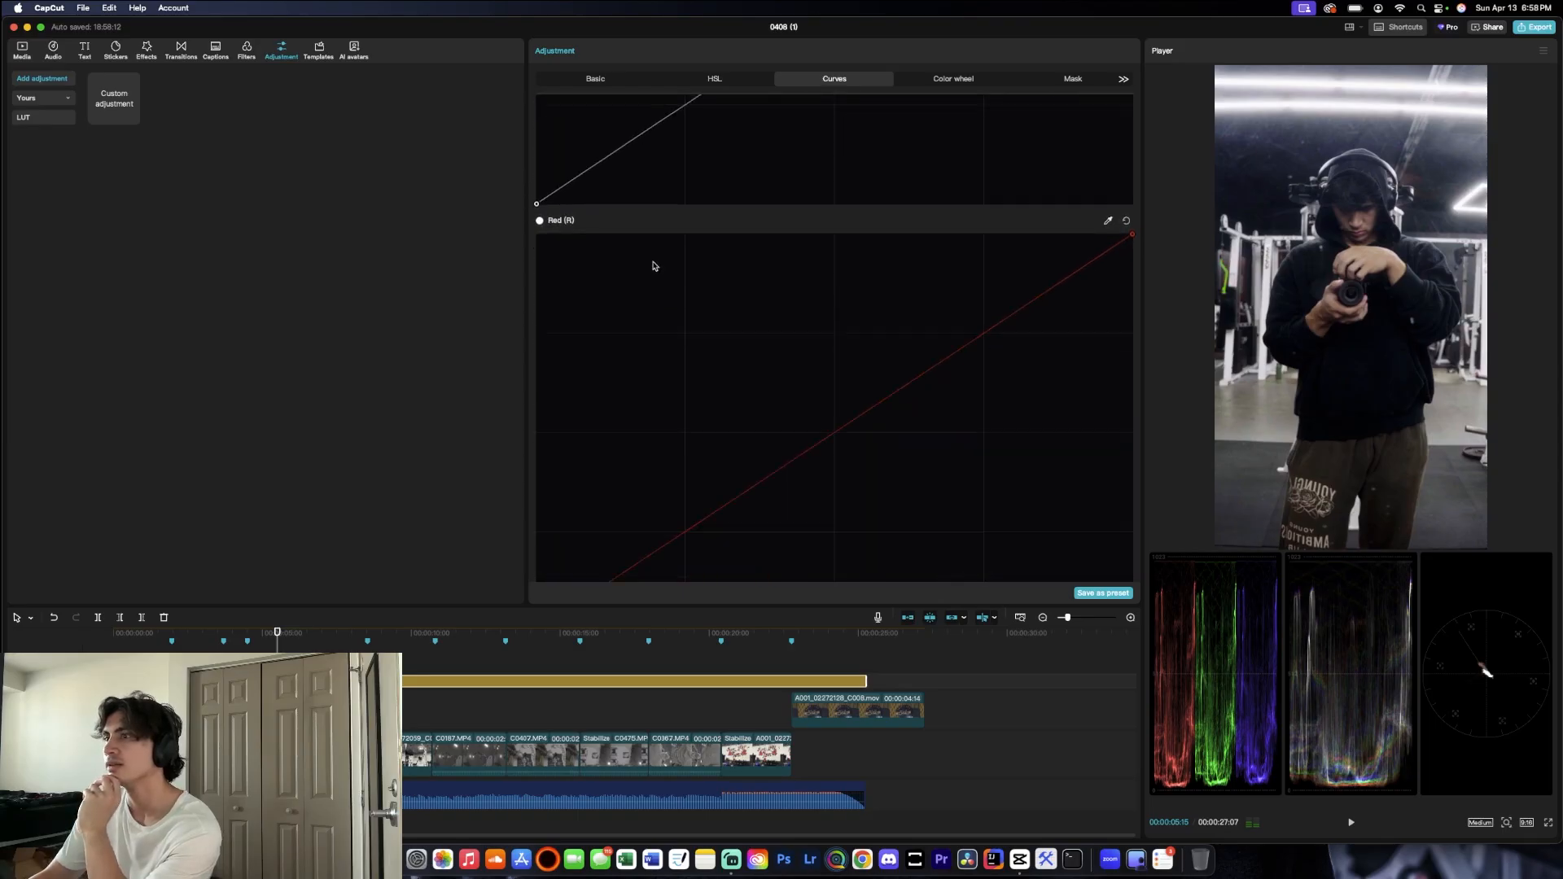
scroll(652, 266, down, 10)
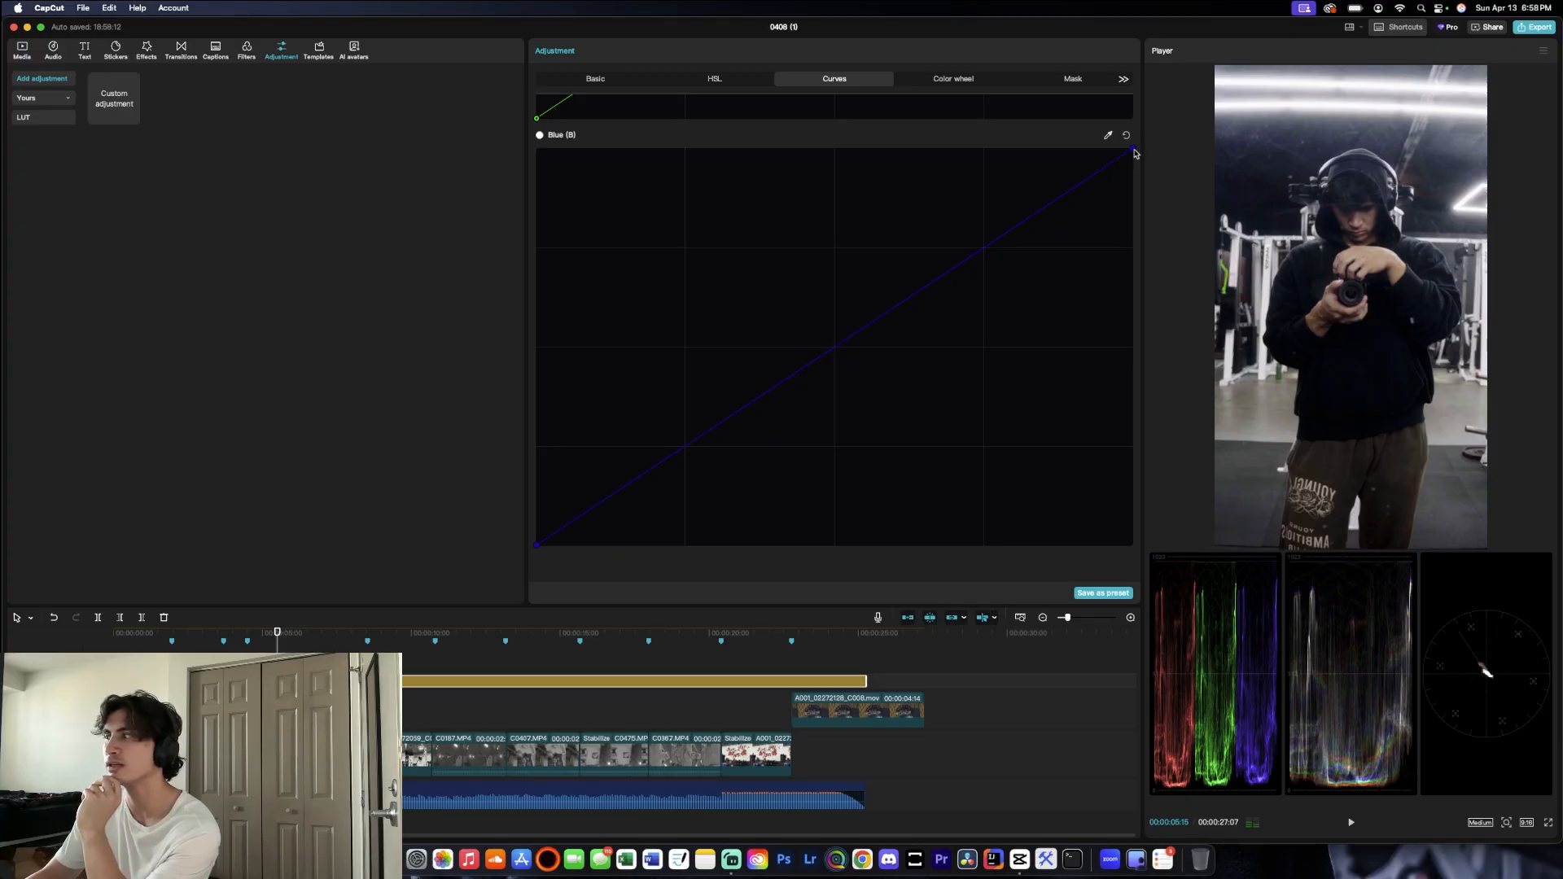
scroll(1136, 154, up, 20)
scroll(1015, 283, down, 15)
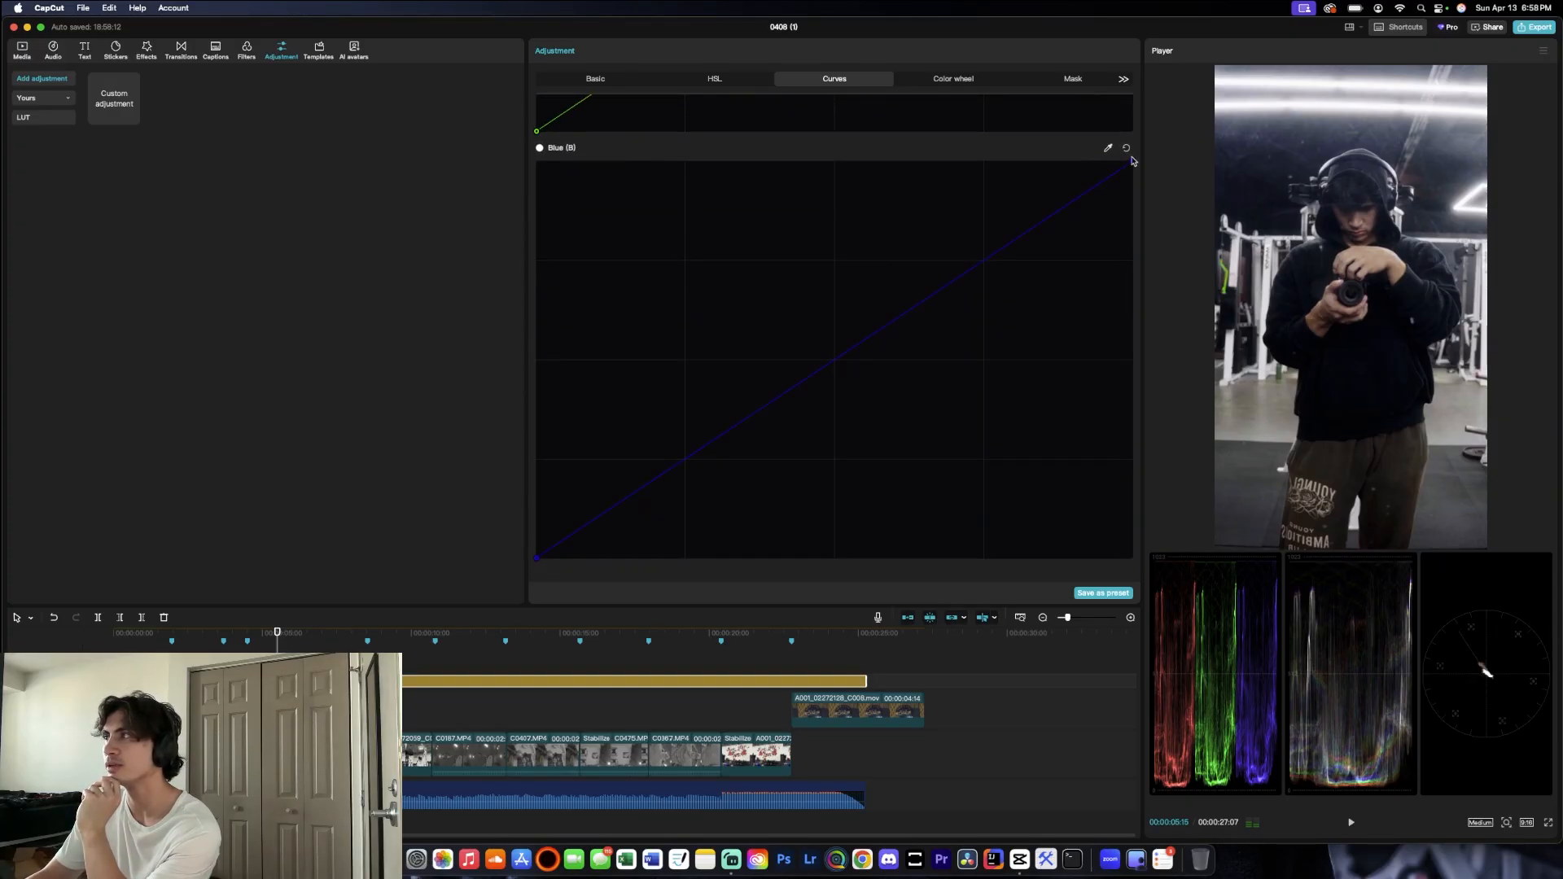
drag(1131, 158, 1079, 158)
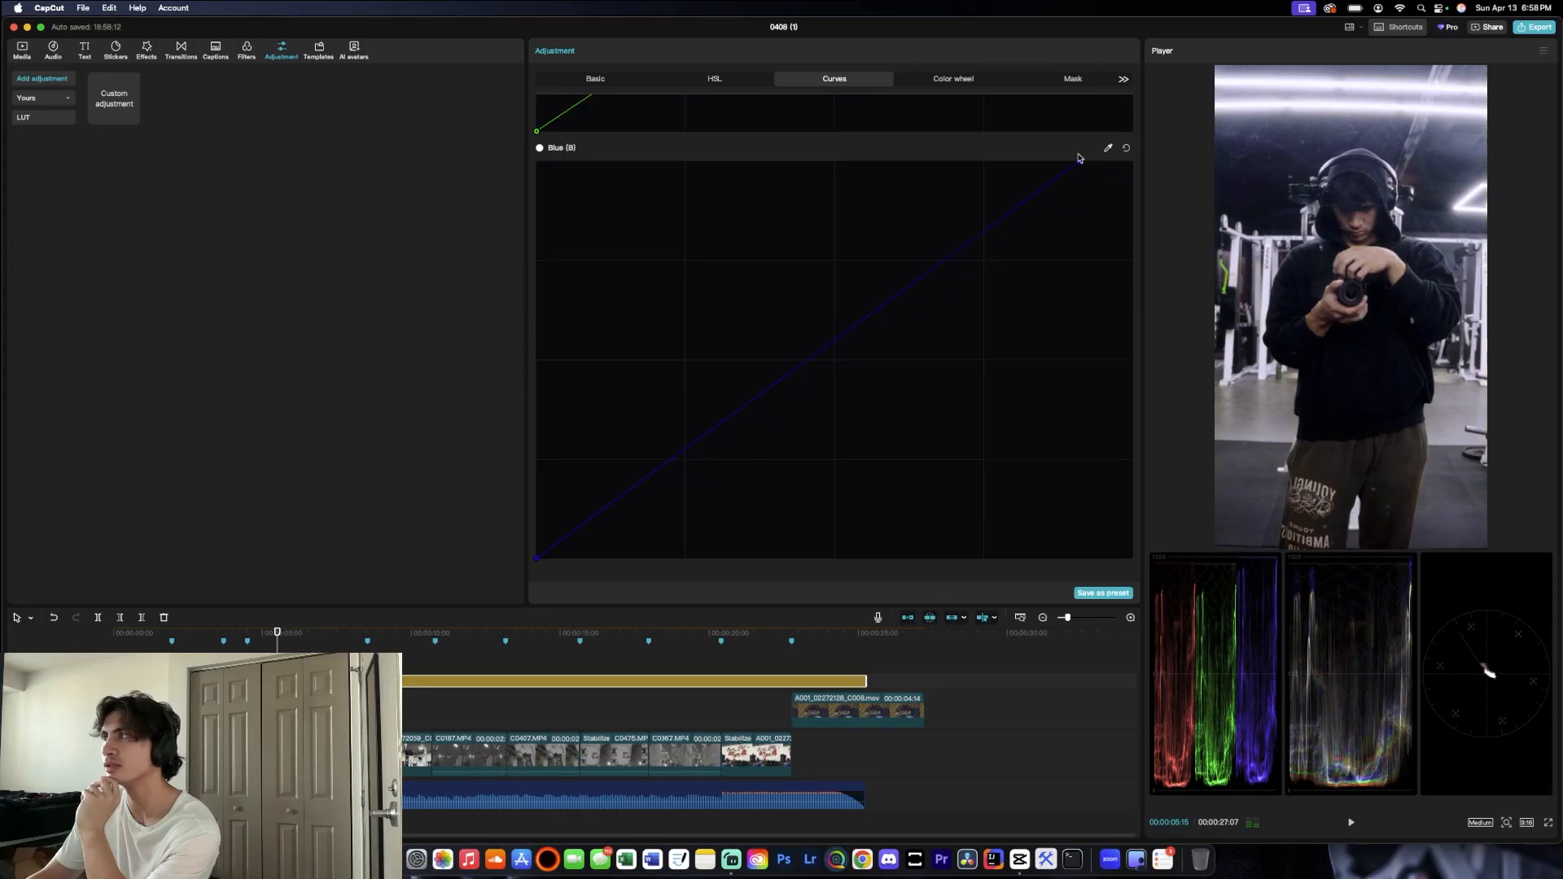
drag(1050, 161, 920, 157)
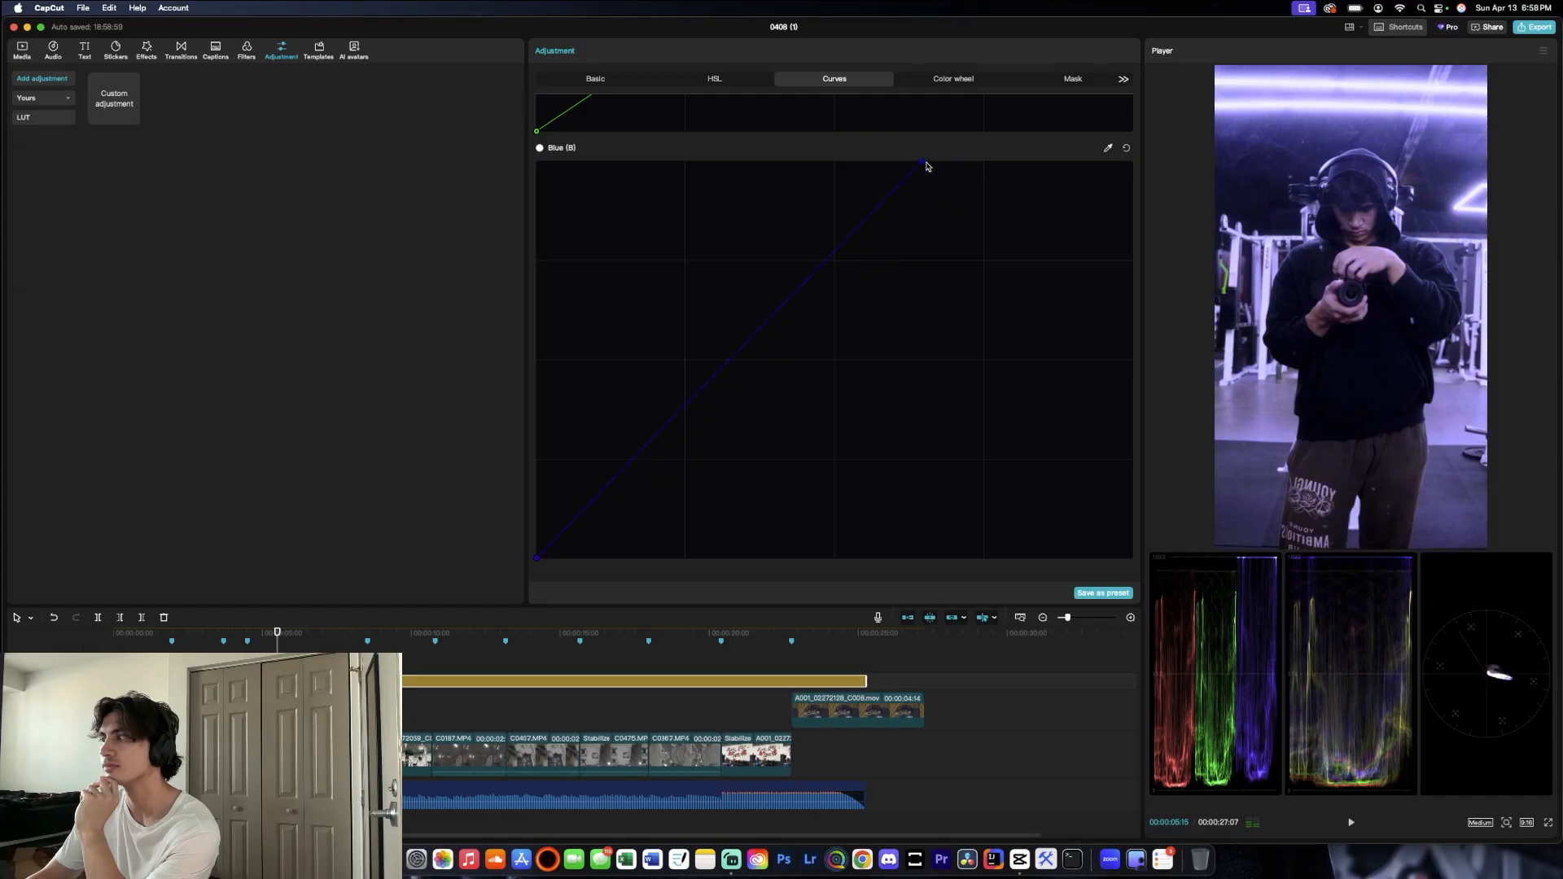
Step: Lower the adjustment layer's red curve at its upper endpoint by about 10% and pull its midpoint down slightly below the diagonal
scroll(969, 321, up, 10)
scroll(1013, 334, down, 3)
mouse_move(1130, 133)
mouse_down()
mouse_move(1042, 131)
mouse_move(1137, 138)
mouse_up()
scroll(984, 147, up, 7)
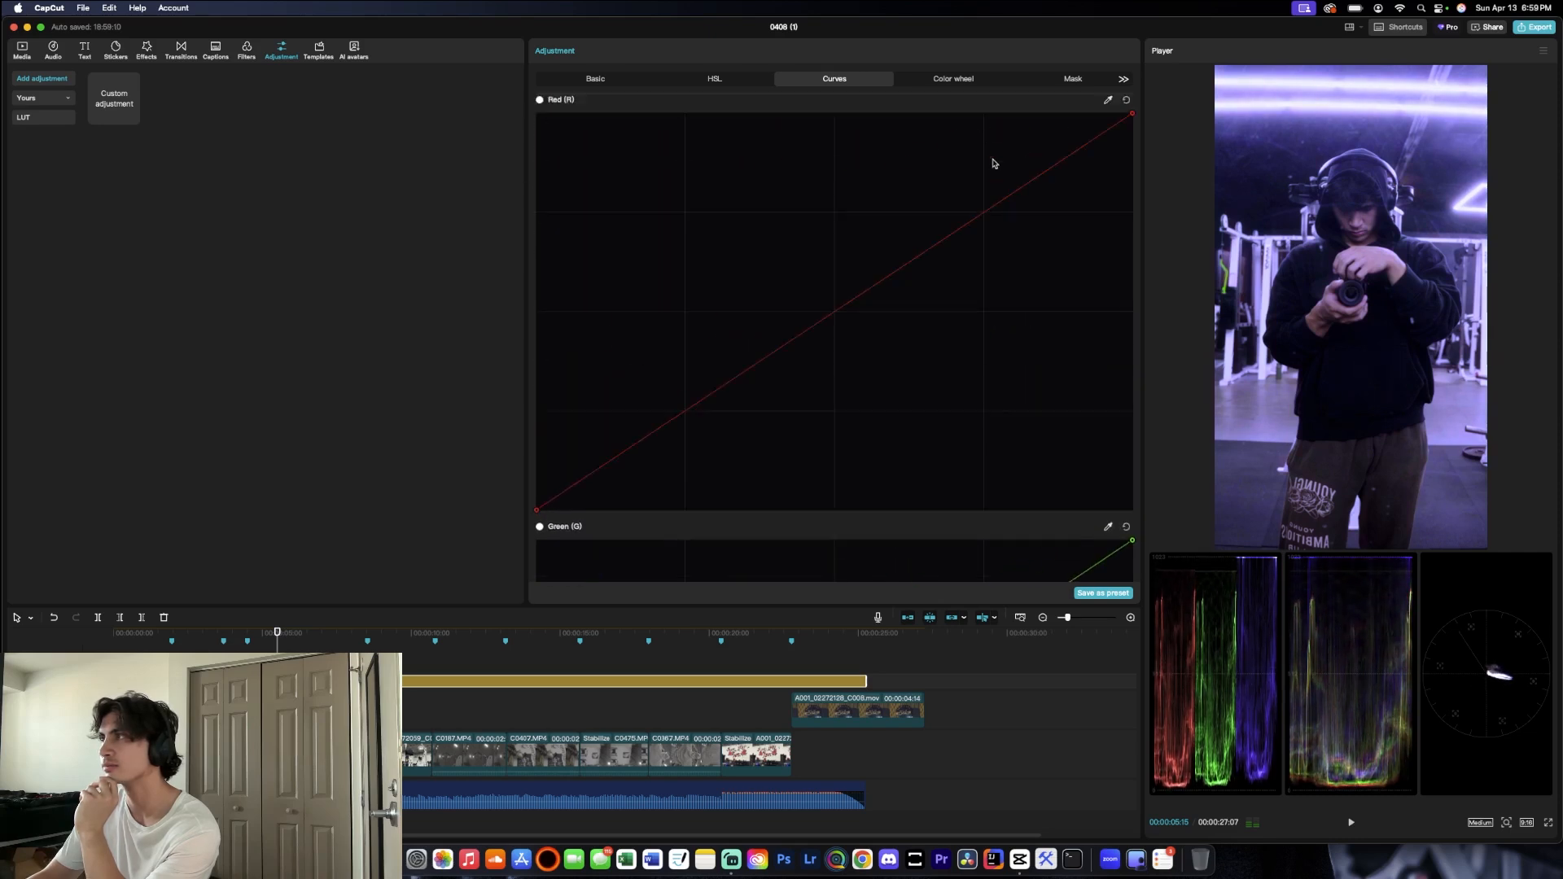
drag(1132, 281, 1155, 330)
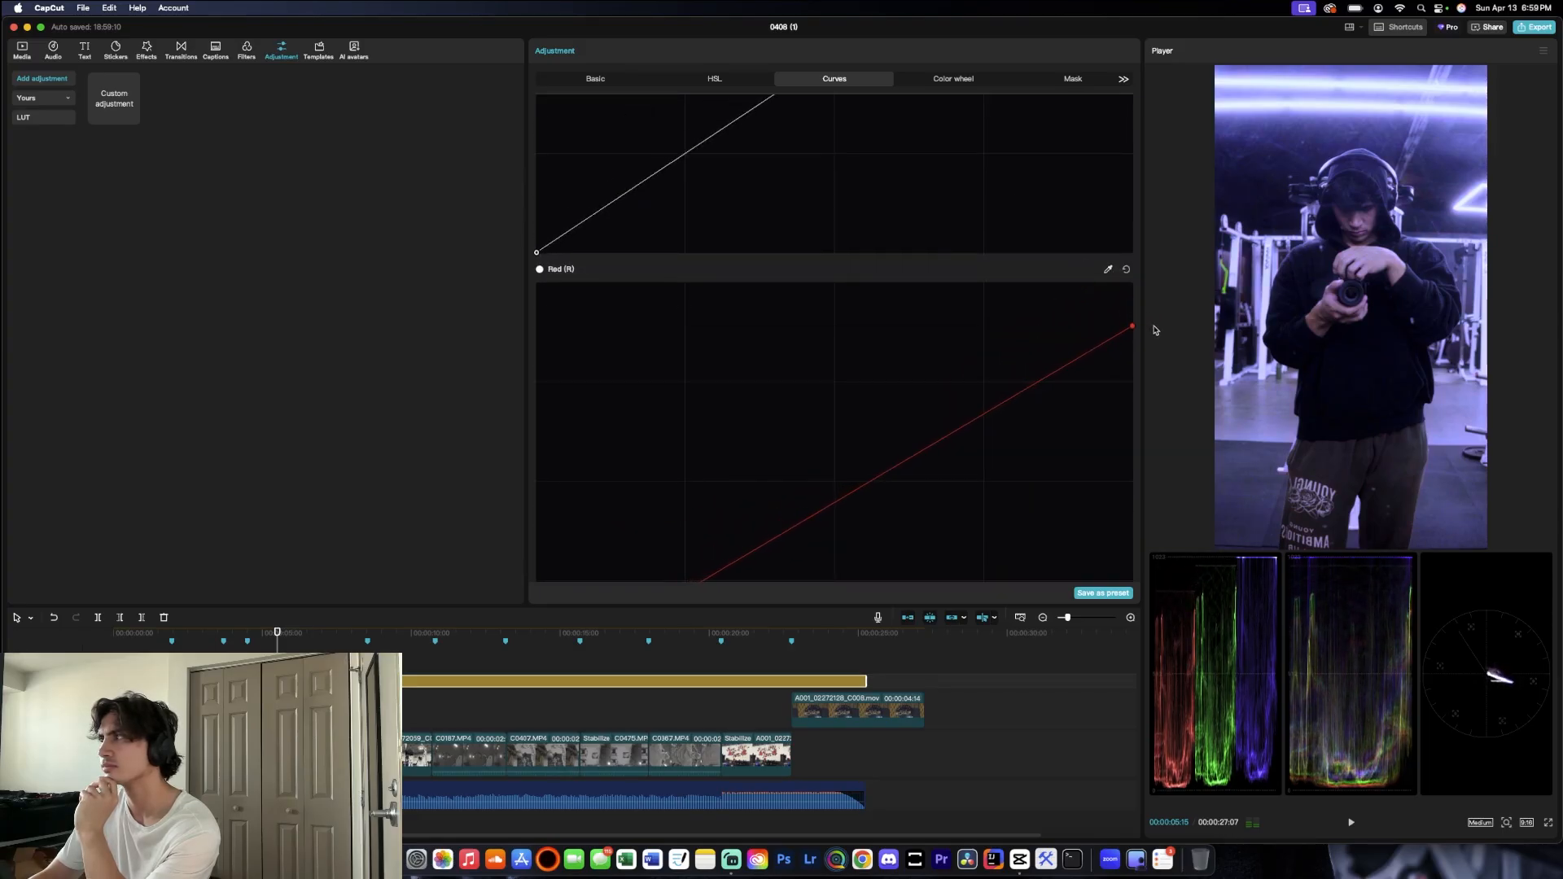
scroll(952, 286, down, 6)
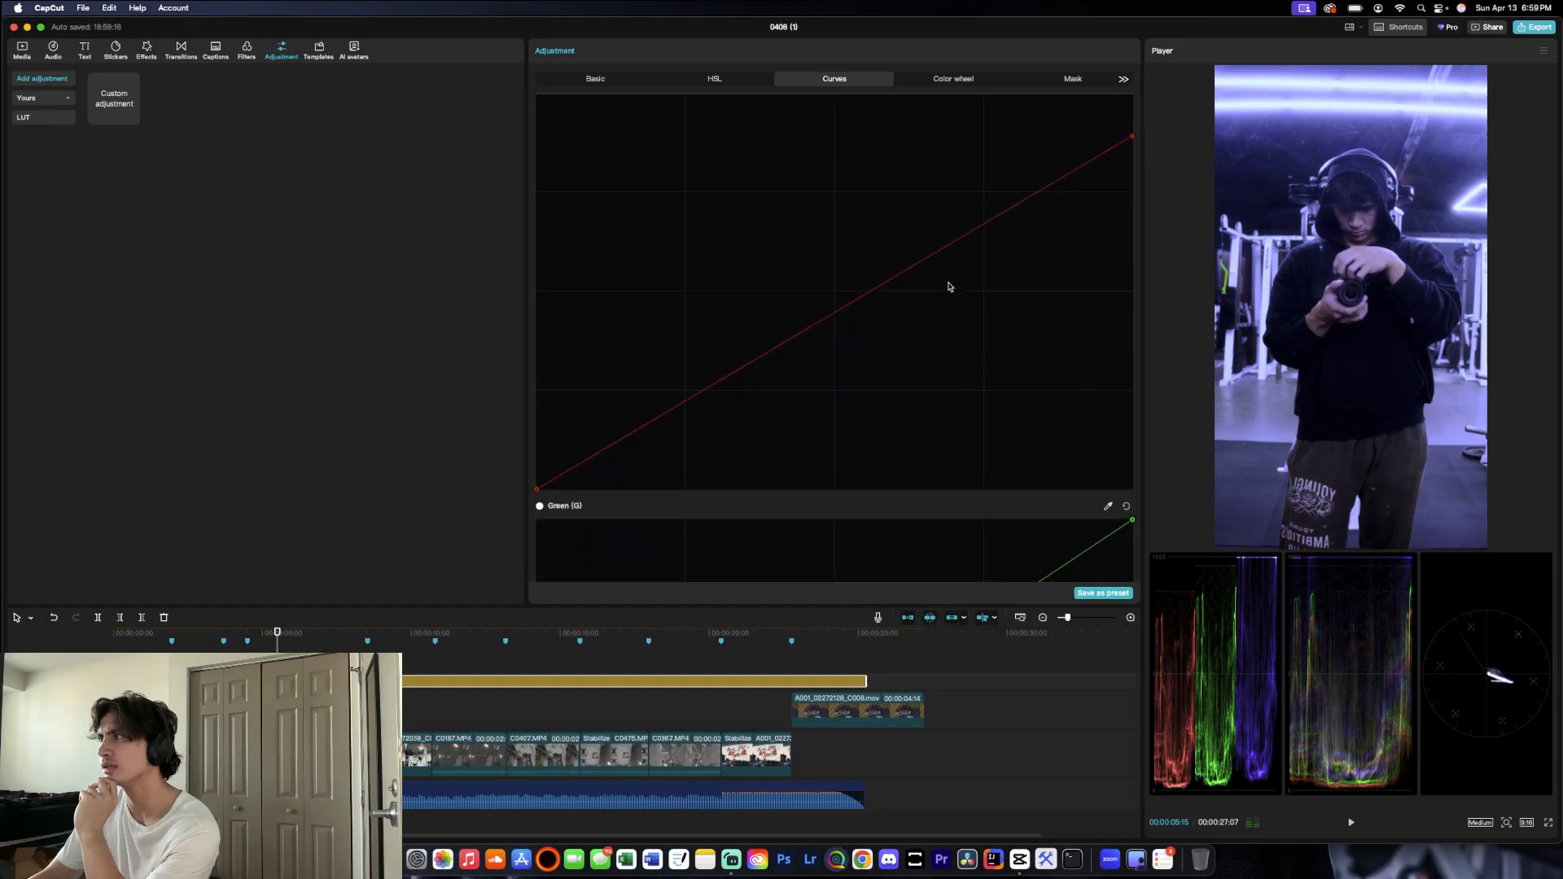
click(830, 201)
drag(830, 201, 836, 226)
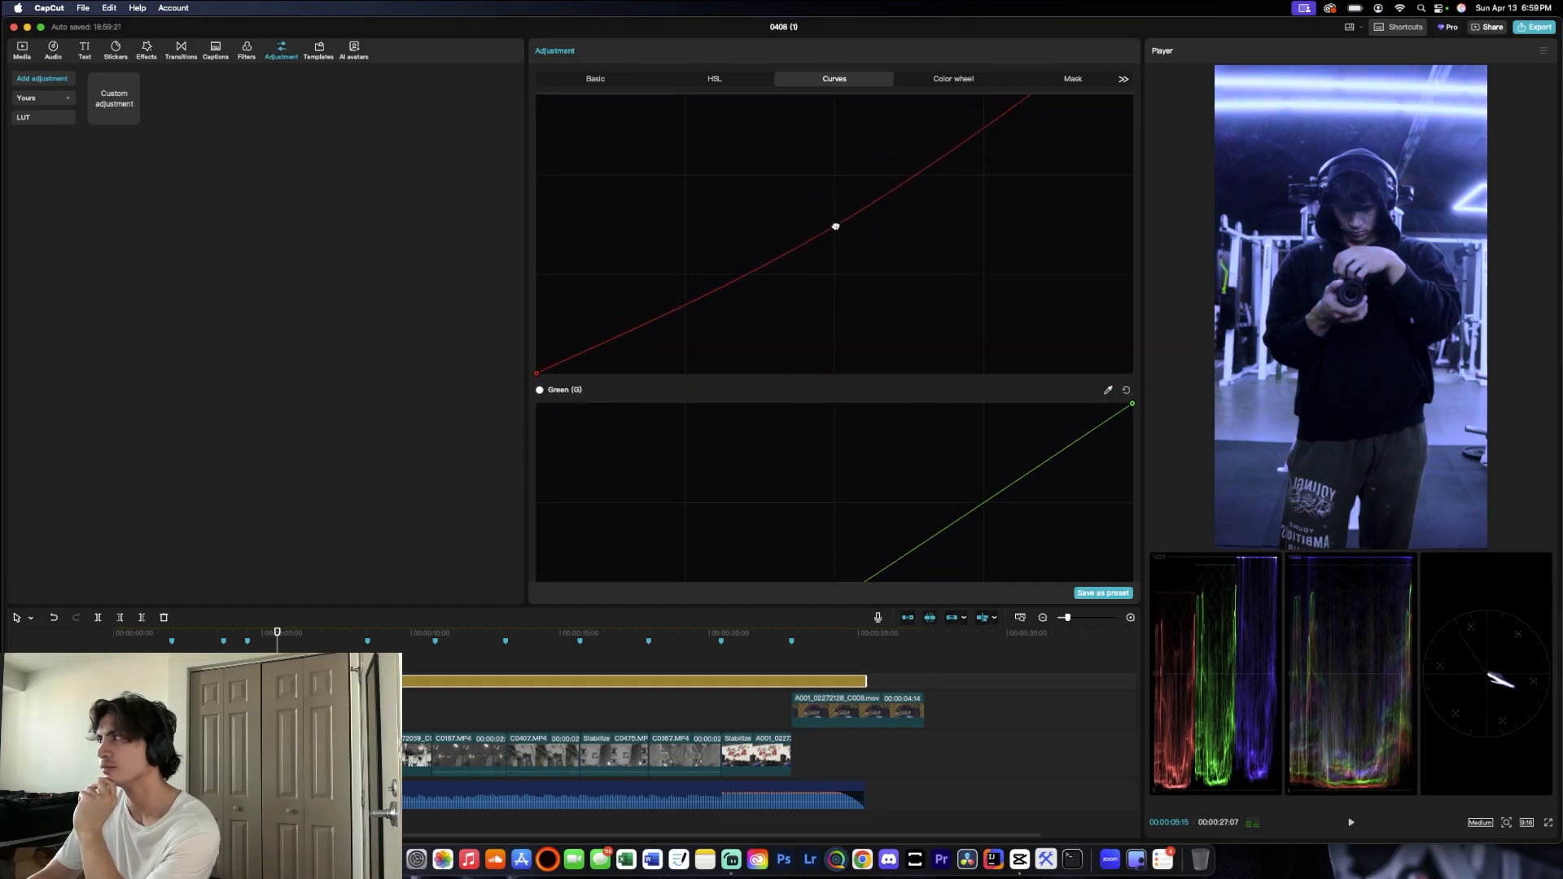
Step: Add a point in the lower midtones of the adjustment layer's green curve and raise it slightly above the diagonal
scroll(844, 339, down, 5)
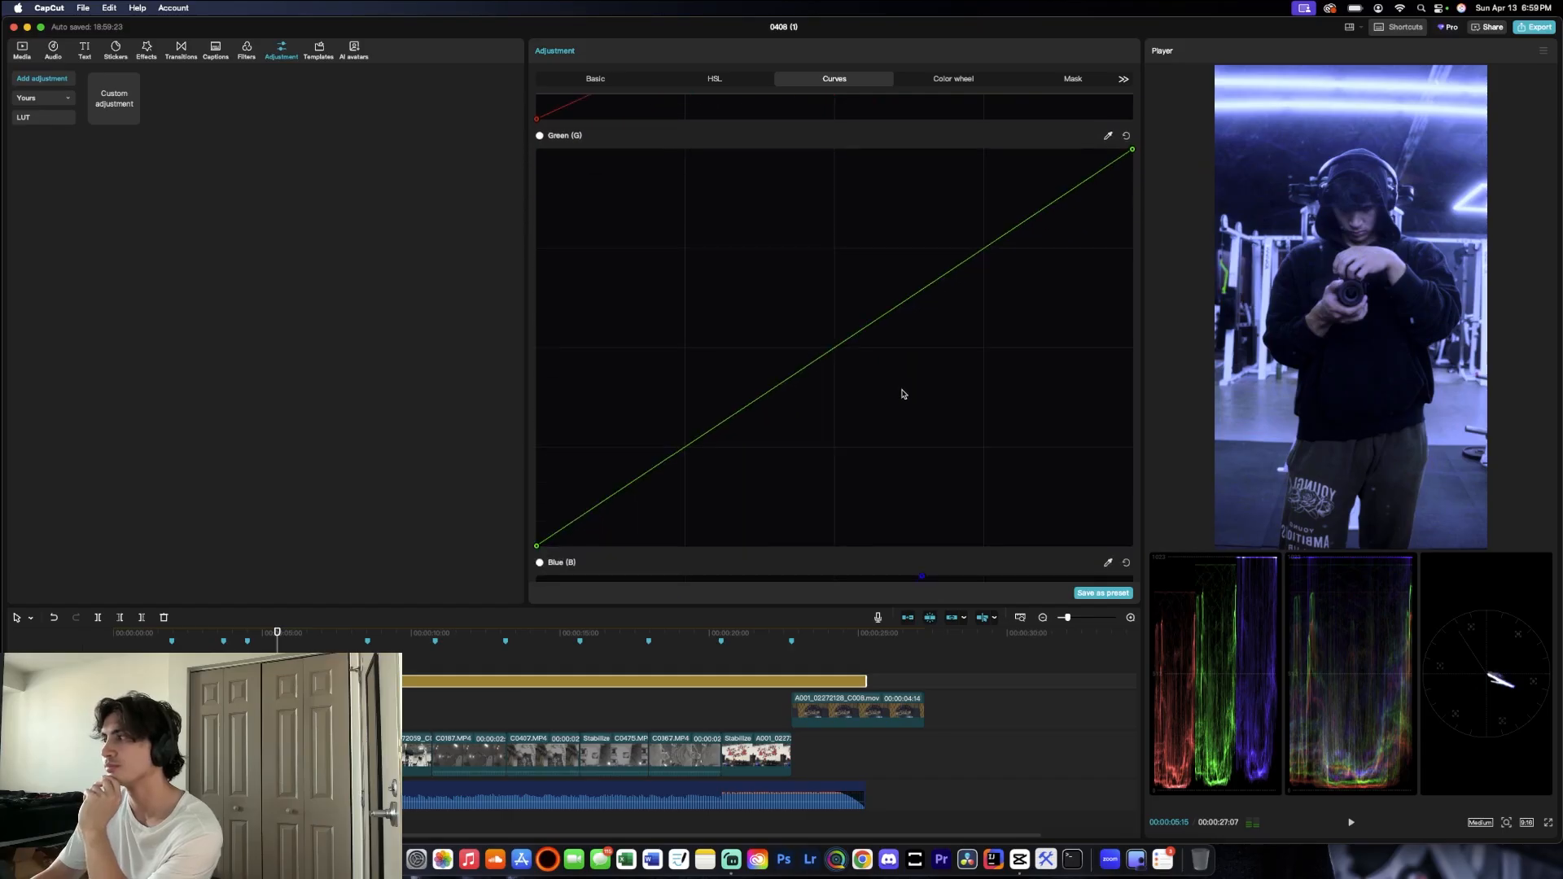
scroll(894, 394, down, 2)
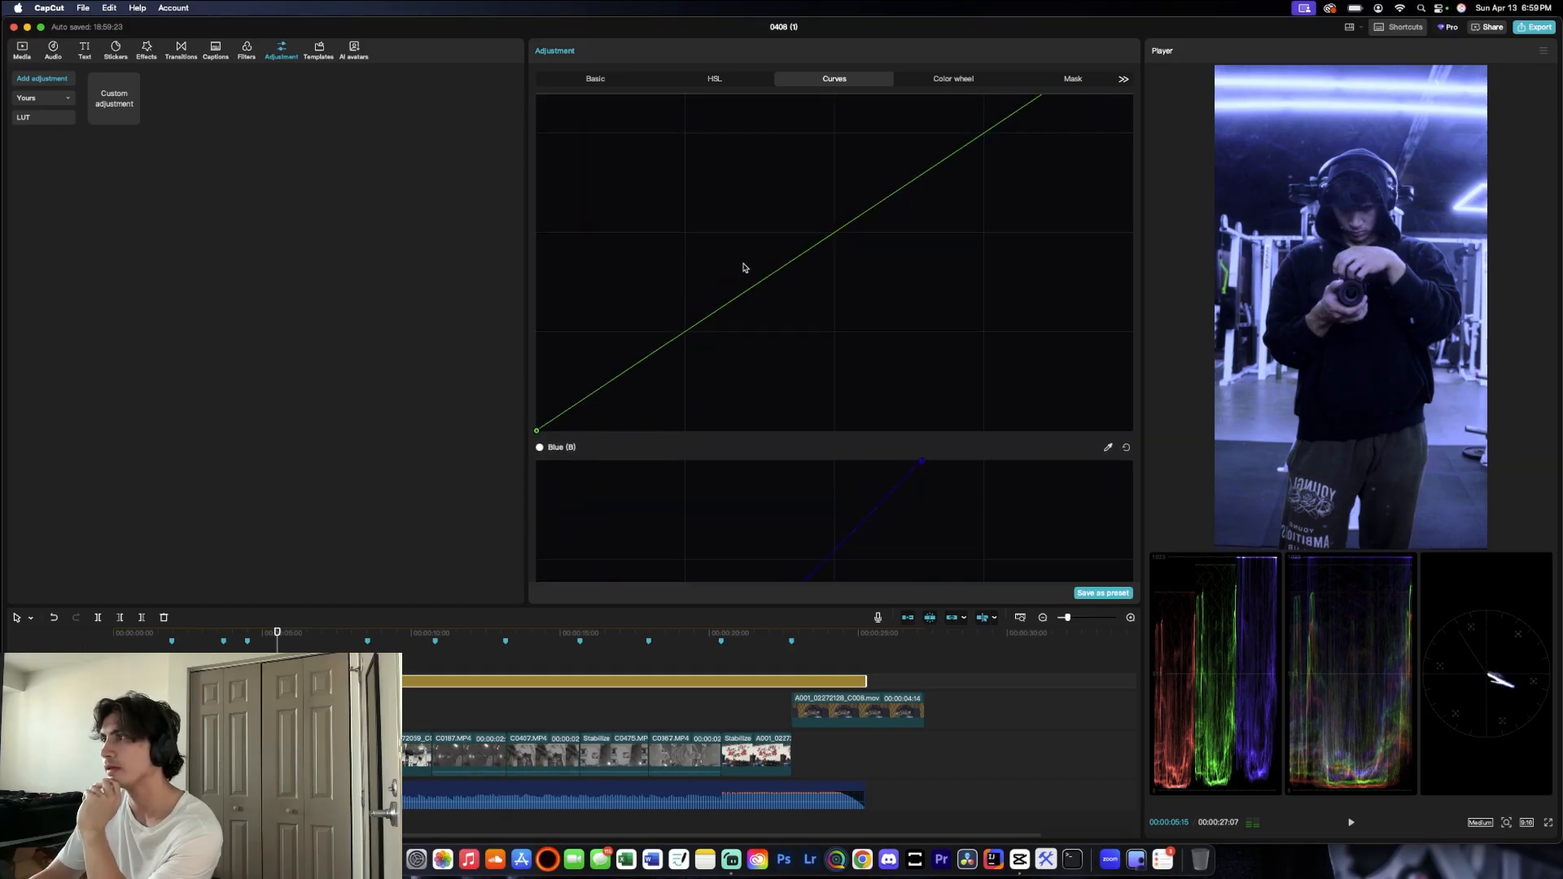
mouse_move(754, 285)
mouse_down()
mouse_move(771, 318)
mouse_move(738, 286)
mouse_up()
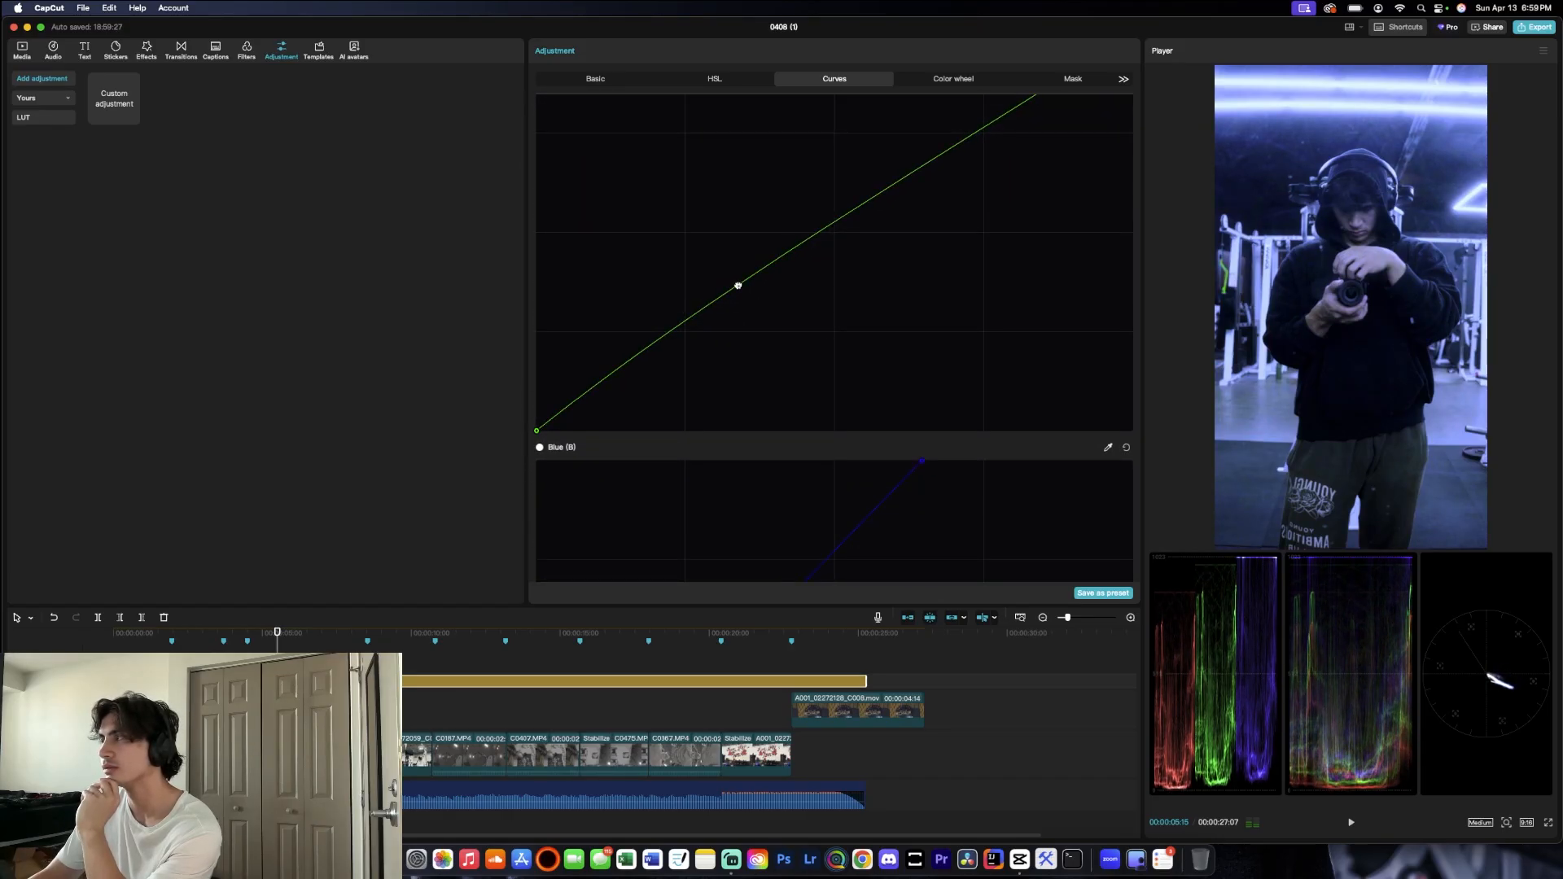
scroll(865, 328, down, 10)
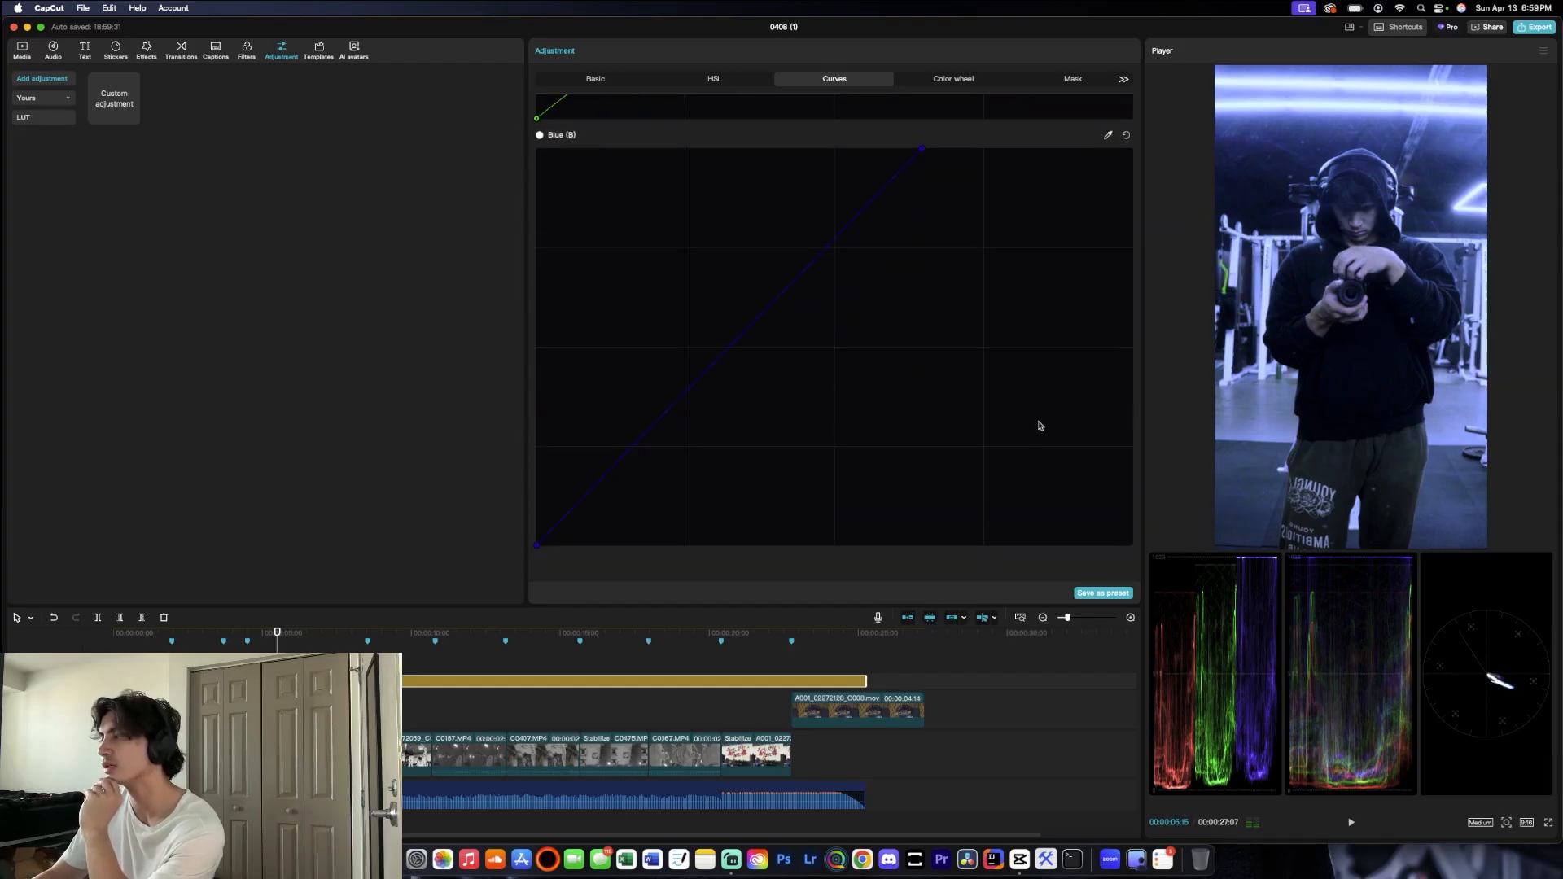
scroll(540, 349, up, 10)
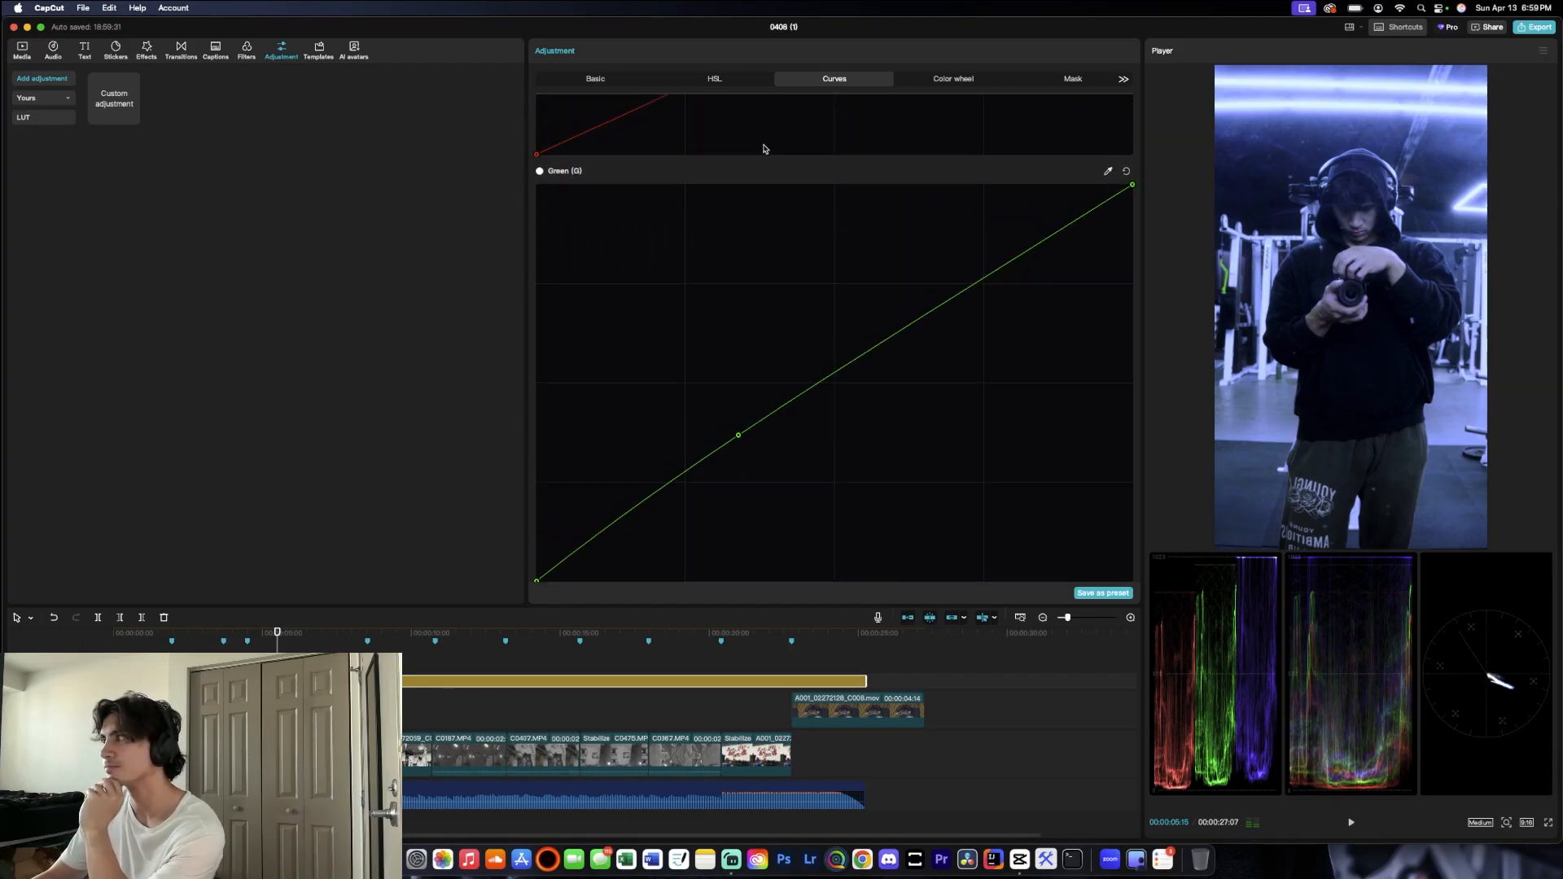
Step: In the adjustment layer's HSL settings, set the red hue to 35 and the red saturation to 92
click(710, 78)
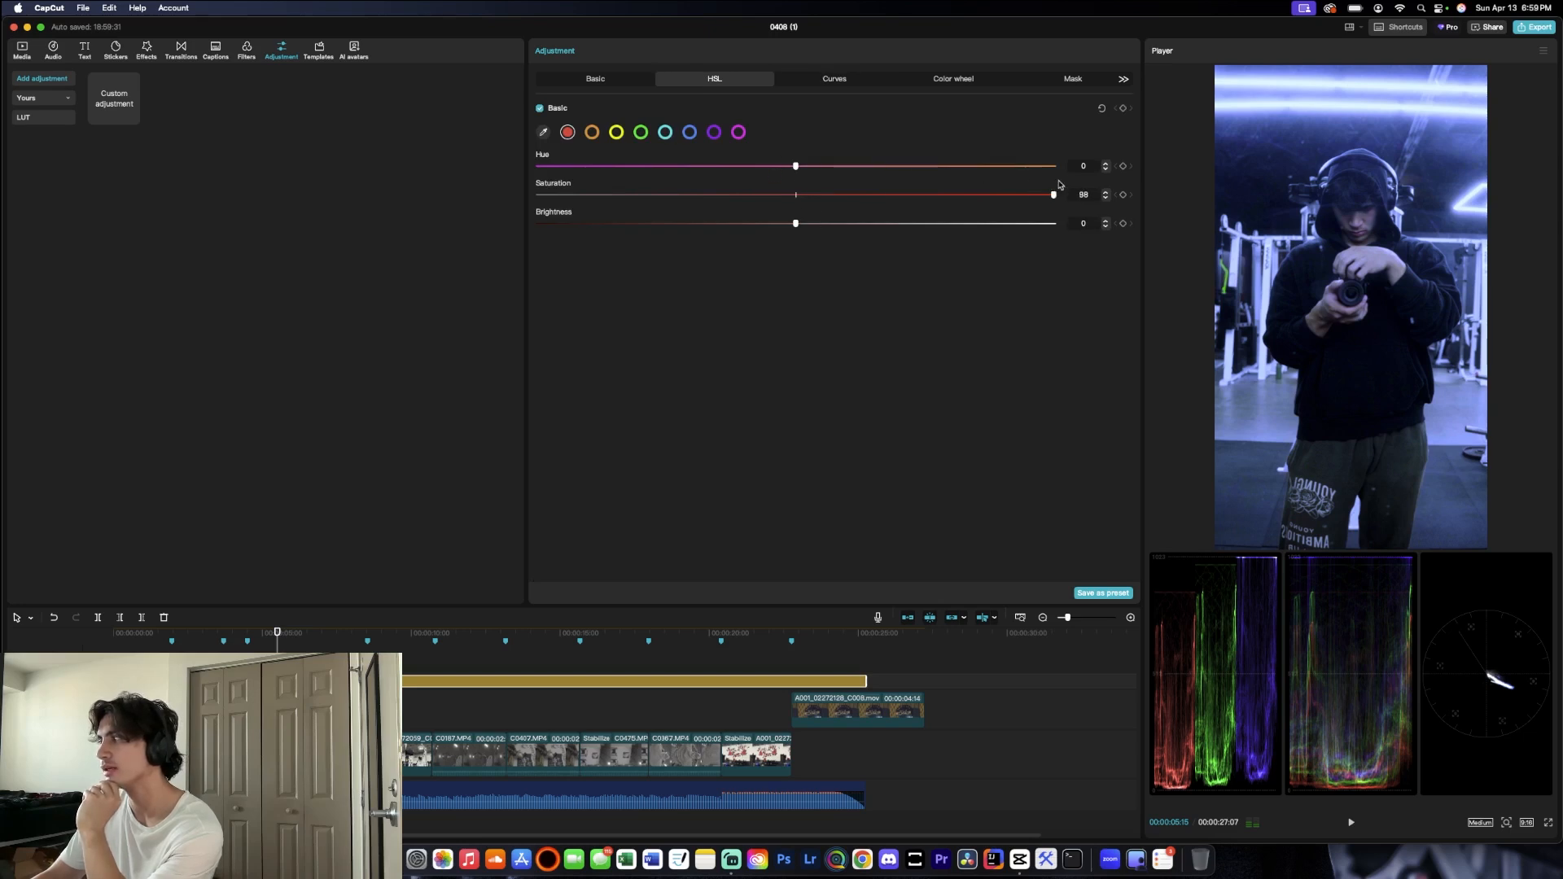
drag(796, 195, 1031, 201)
drag(795, 166, 987, 167)
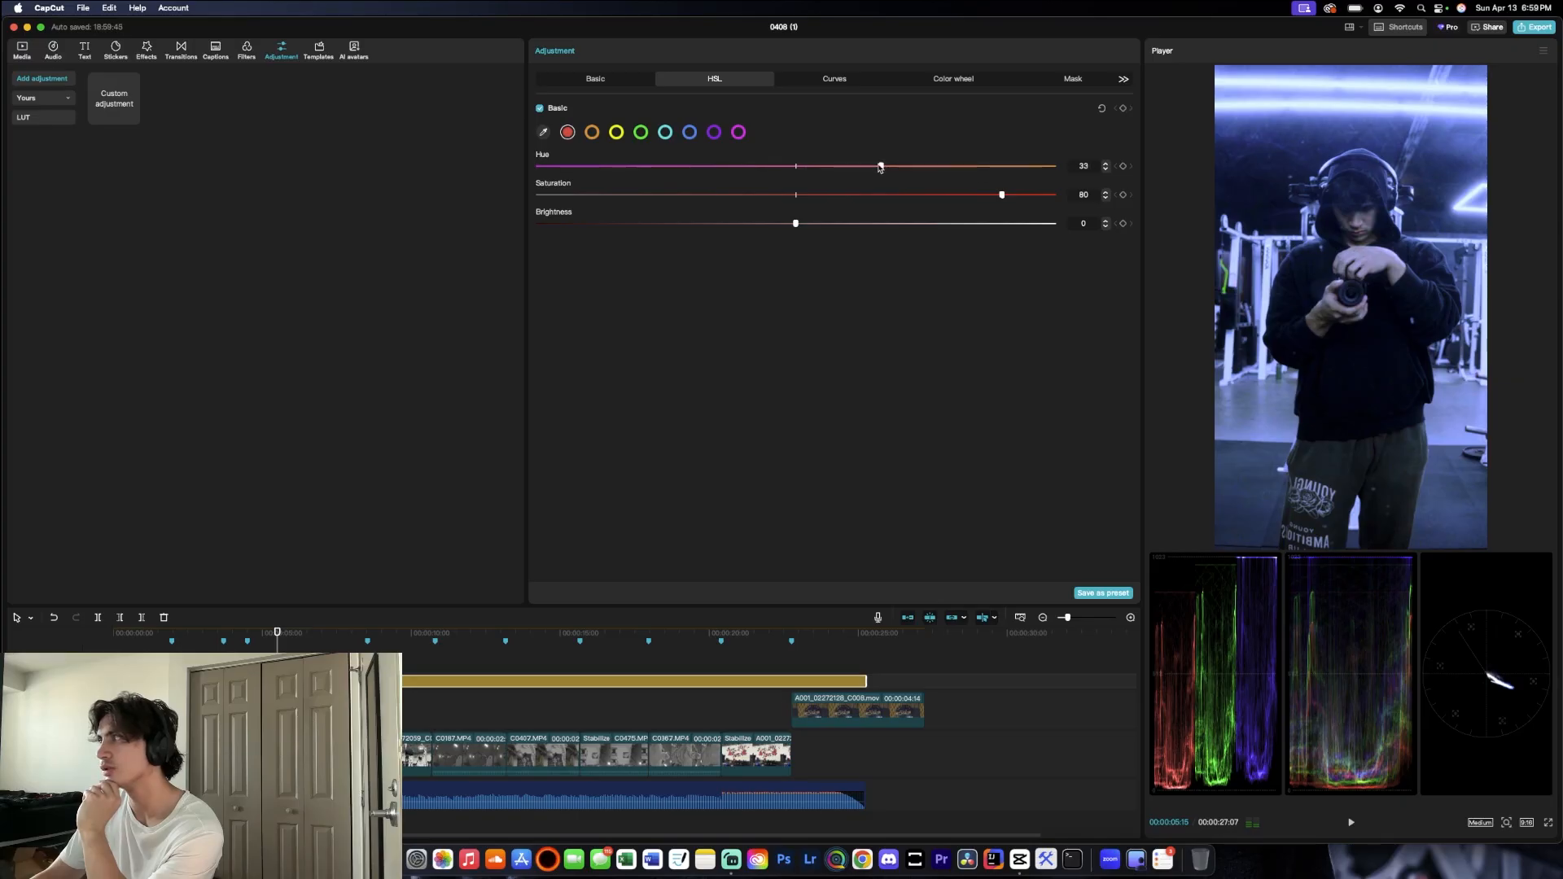
drag(864, 195, 1032, 195)
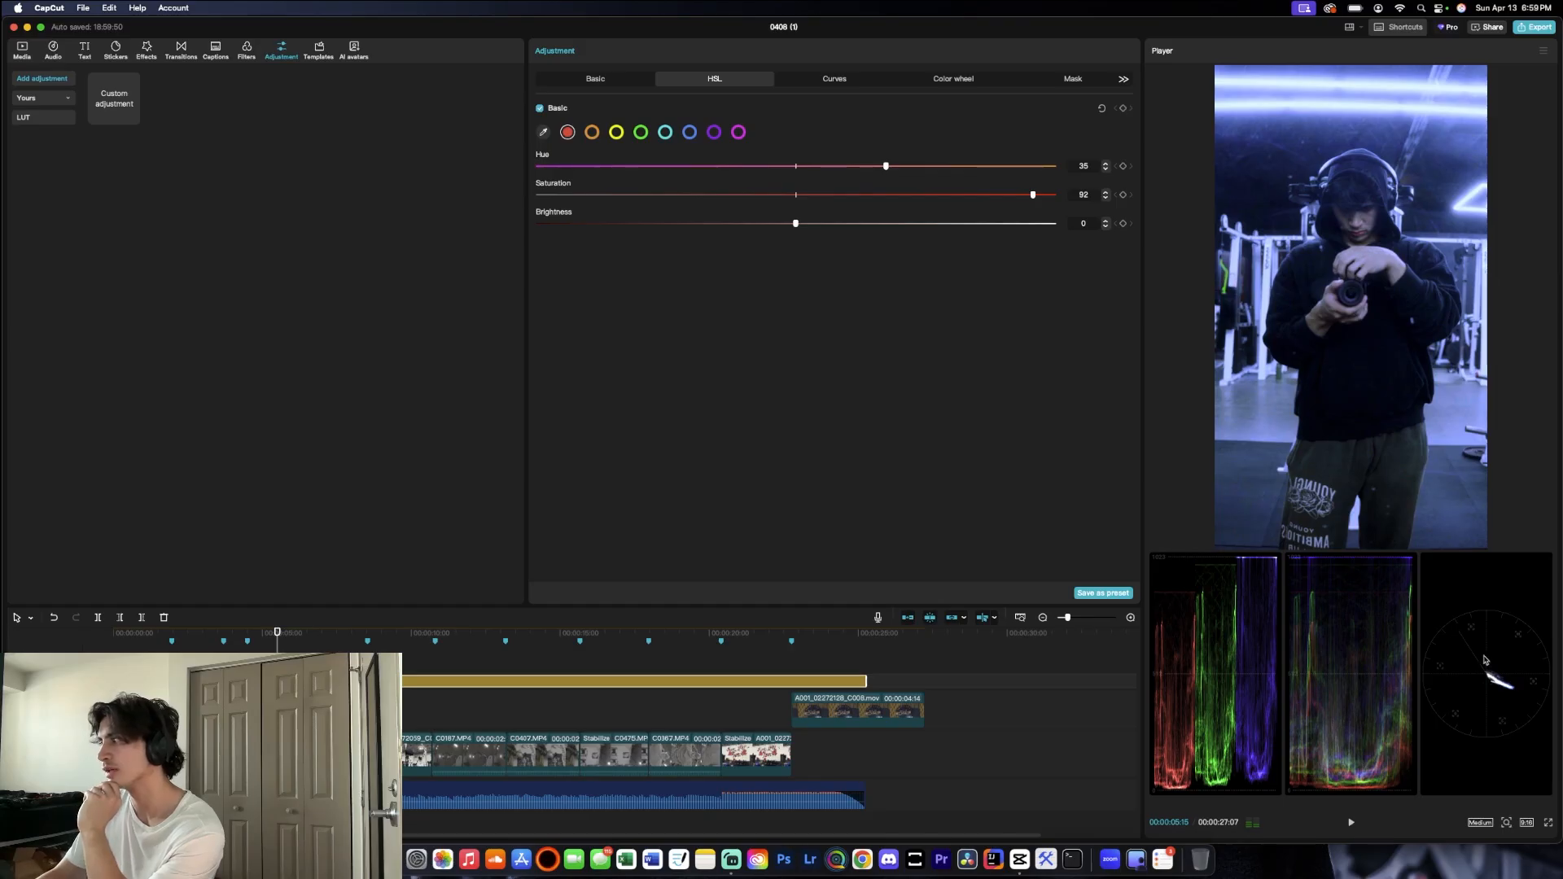
Step: Shift the adjustment layer's orange hue slightly toward yellow and raise the orange saturation strongly
click(593, 133)
drag(795, 166, 745, 165)
drag(880, 162, 852, 163)
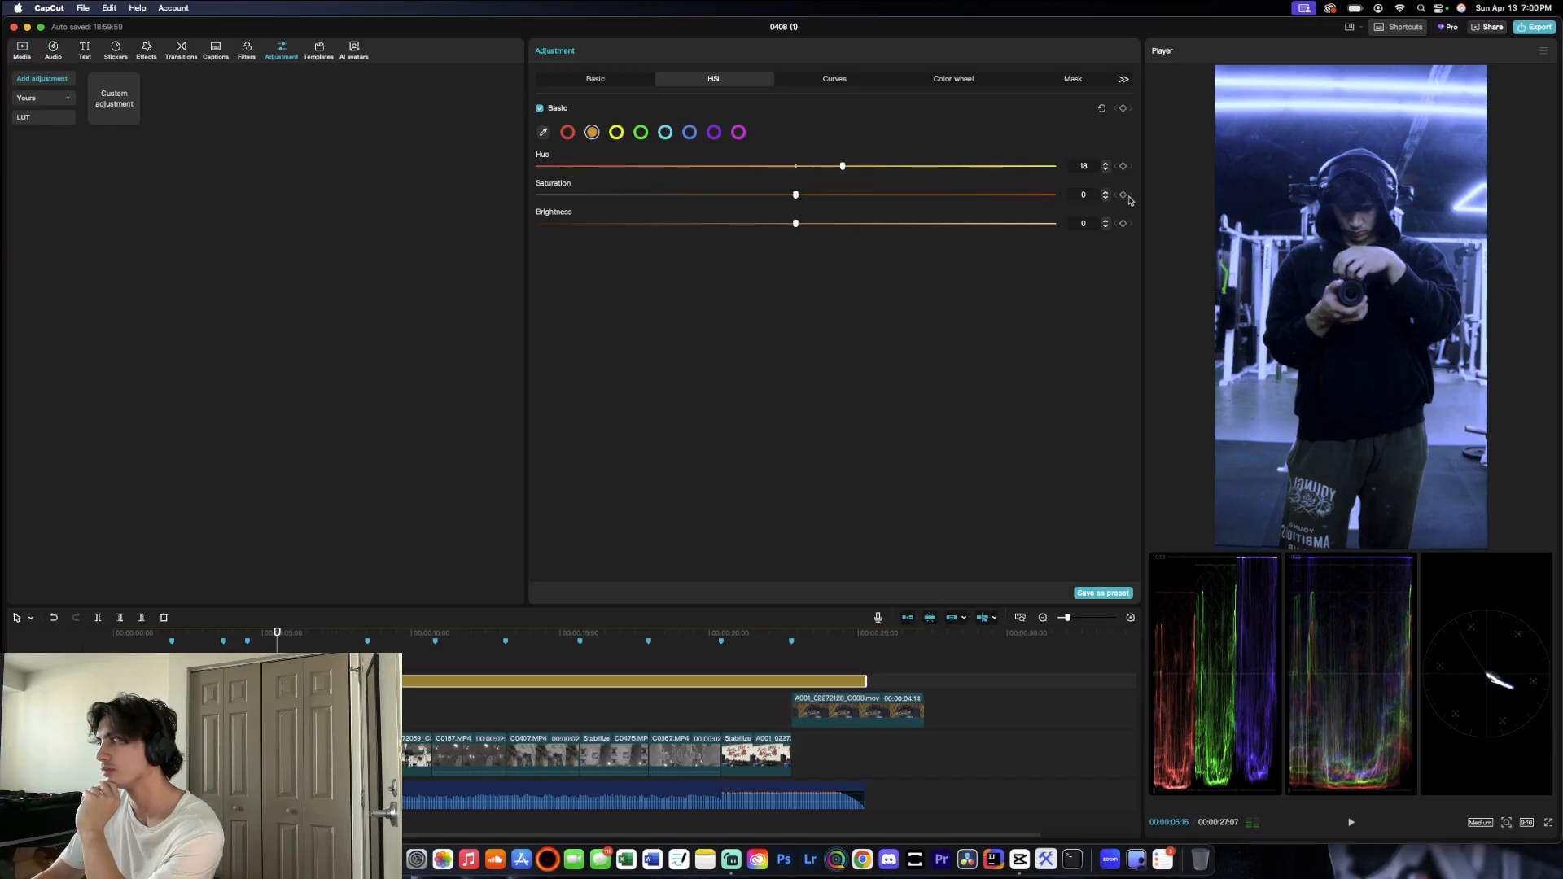
drag(795, 195, 1023, 195)
drag(842, 166, 816, 165)
Step: Set the adjustment layer's yellow saturation to 100 and shift the yellow hue toward orange, to about -21
click(617, 133)
drag(795, 194, 769, 167)
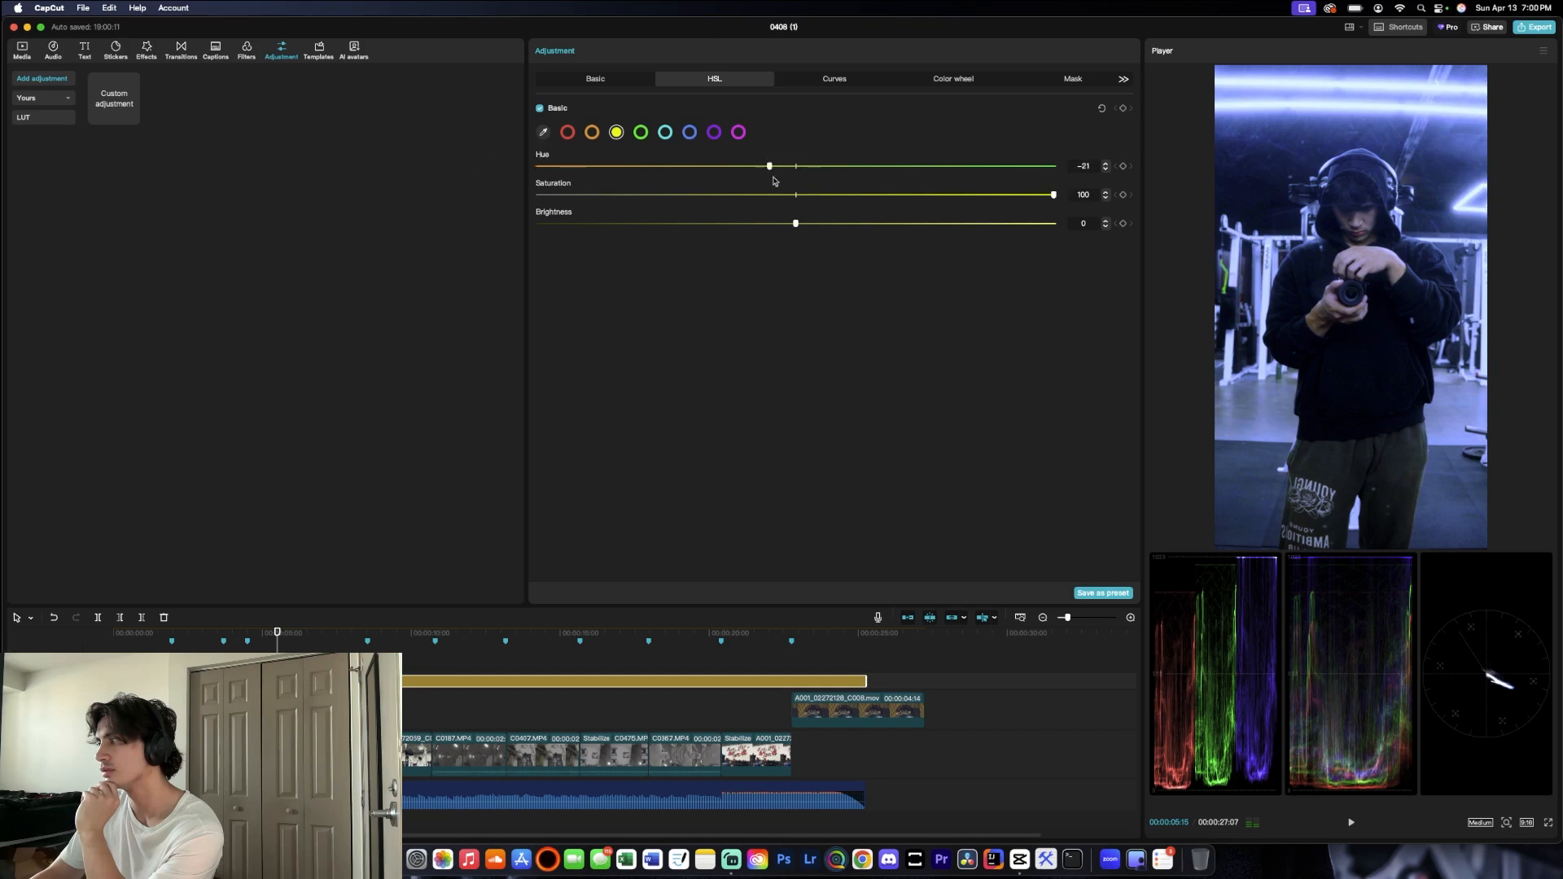
drag(631, 178, 637, 180)
Step: Set the adjustment layer's green saturation to -100 and its cyan hue to 24
click(641, 132)
drag(795, 196, 487, 190)
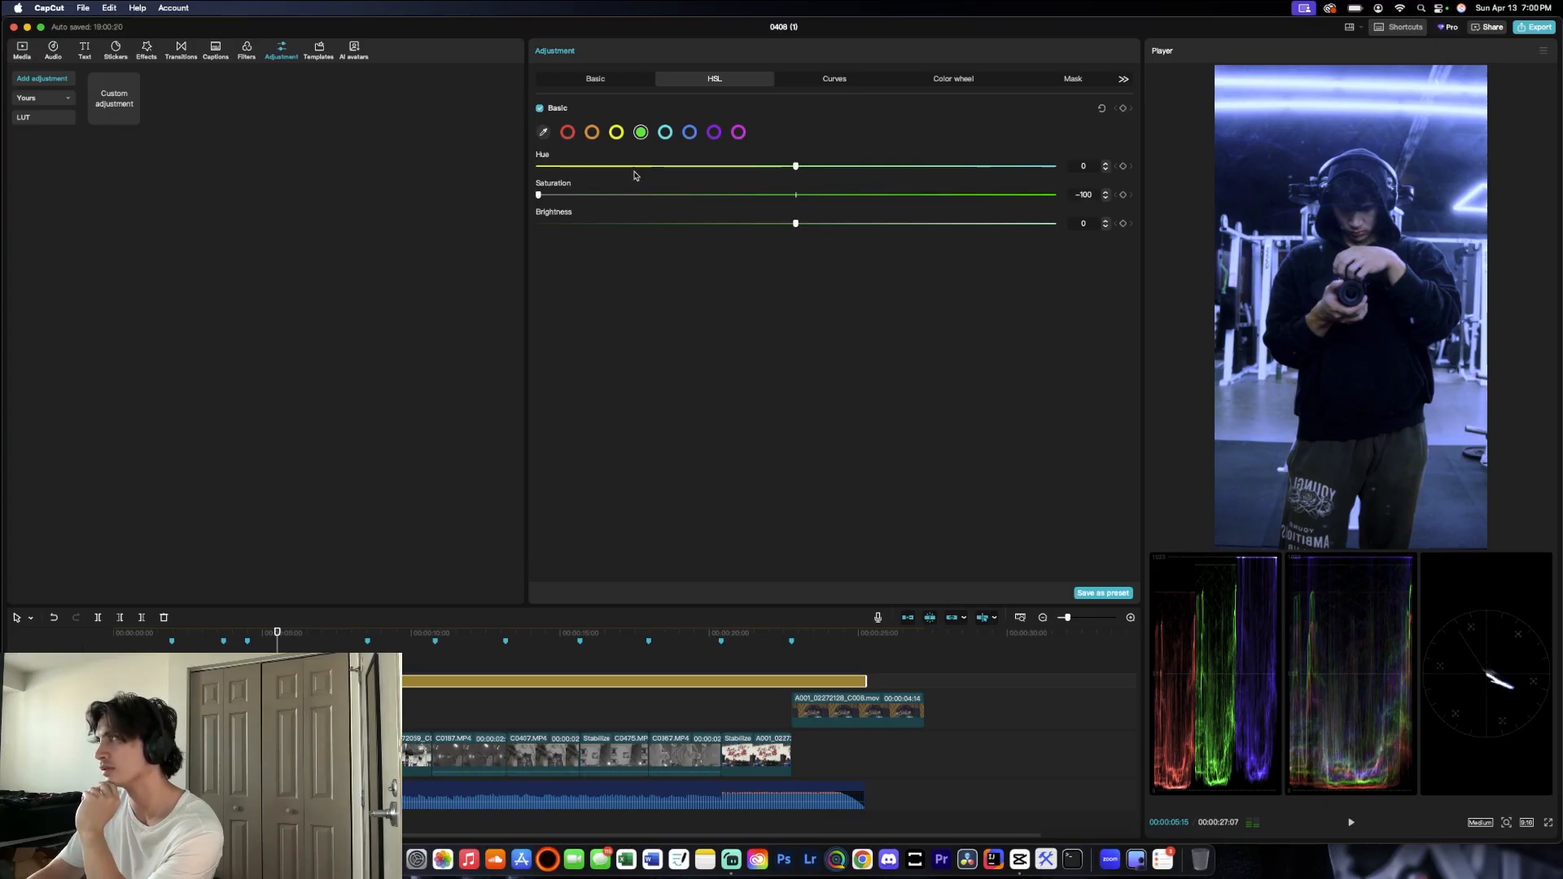
click(666, 133)
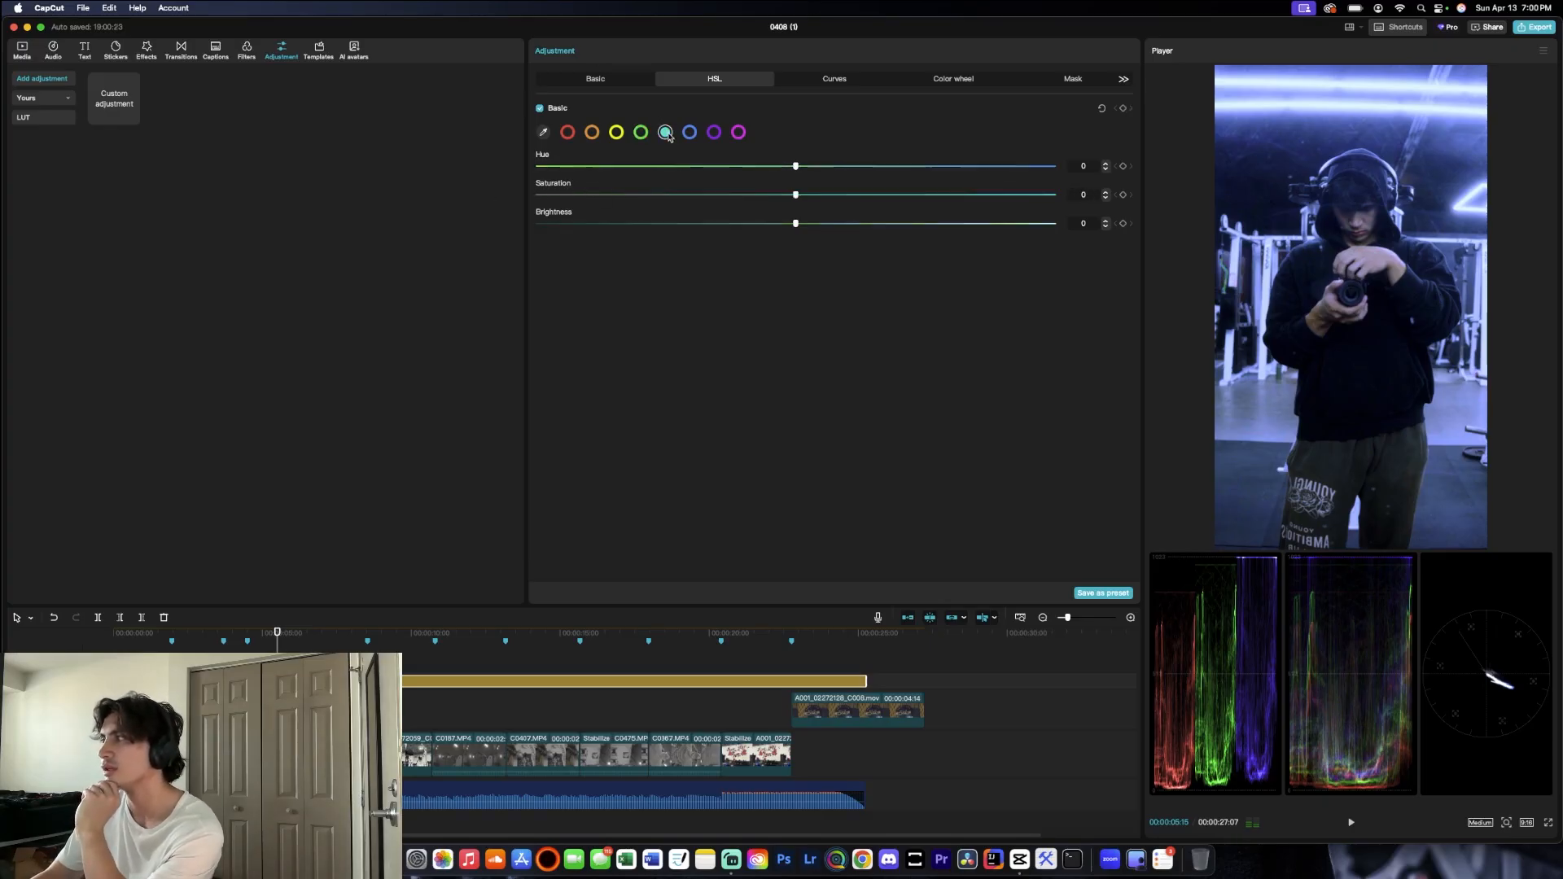
drag(795, 168, 856, 181)
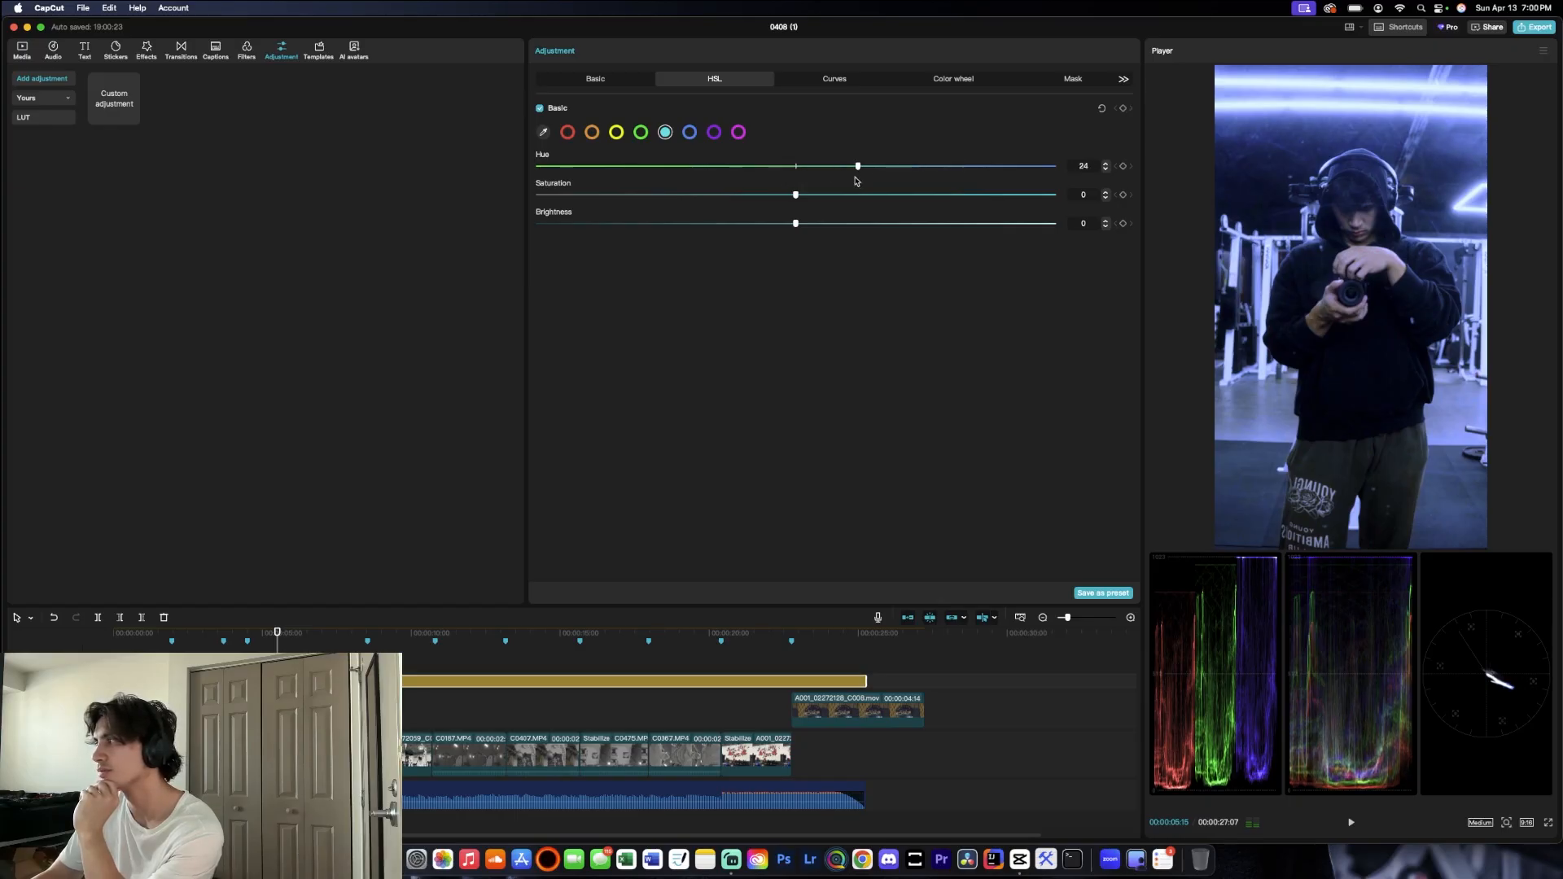
Step: Try shifting the adjustment layer's blue hue in both directions, then reset it to 0
click(689, 133)
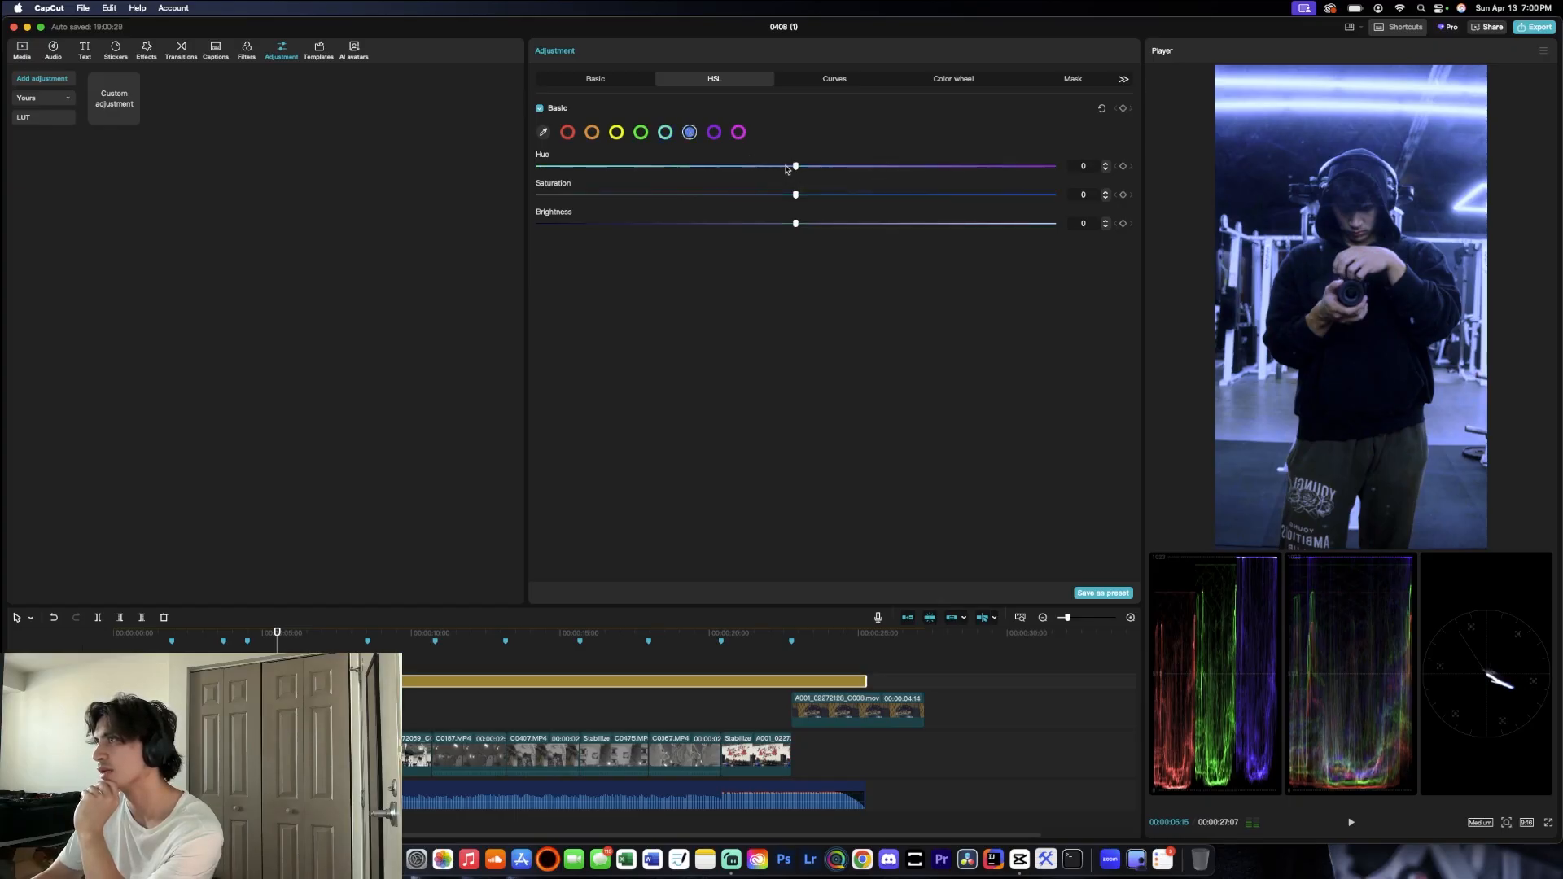
mouse_move(798, 168)
mouse_down()
mouse_move(914, 167)
mouse_move(768, 170)
mouse_up()
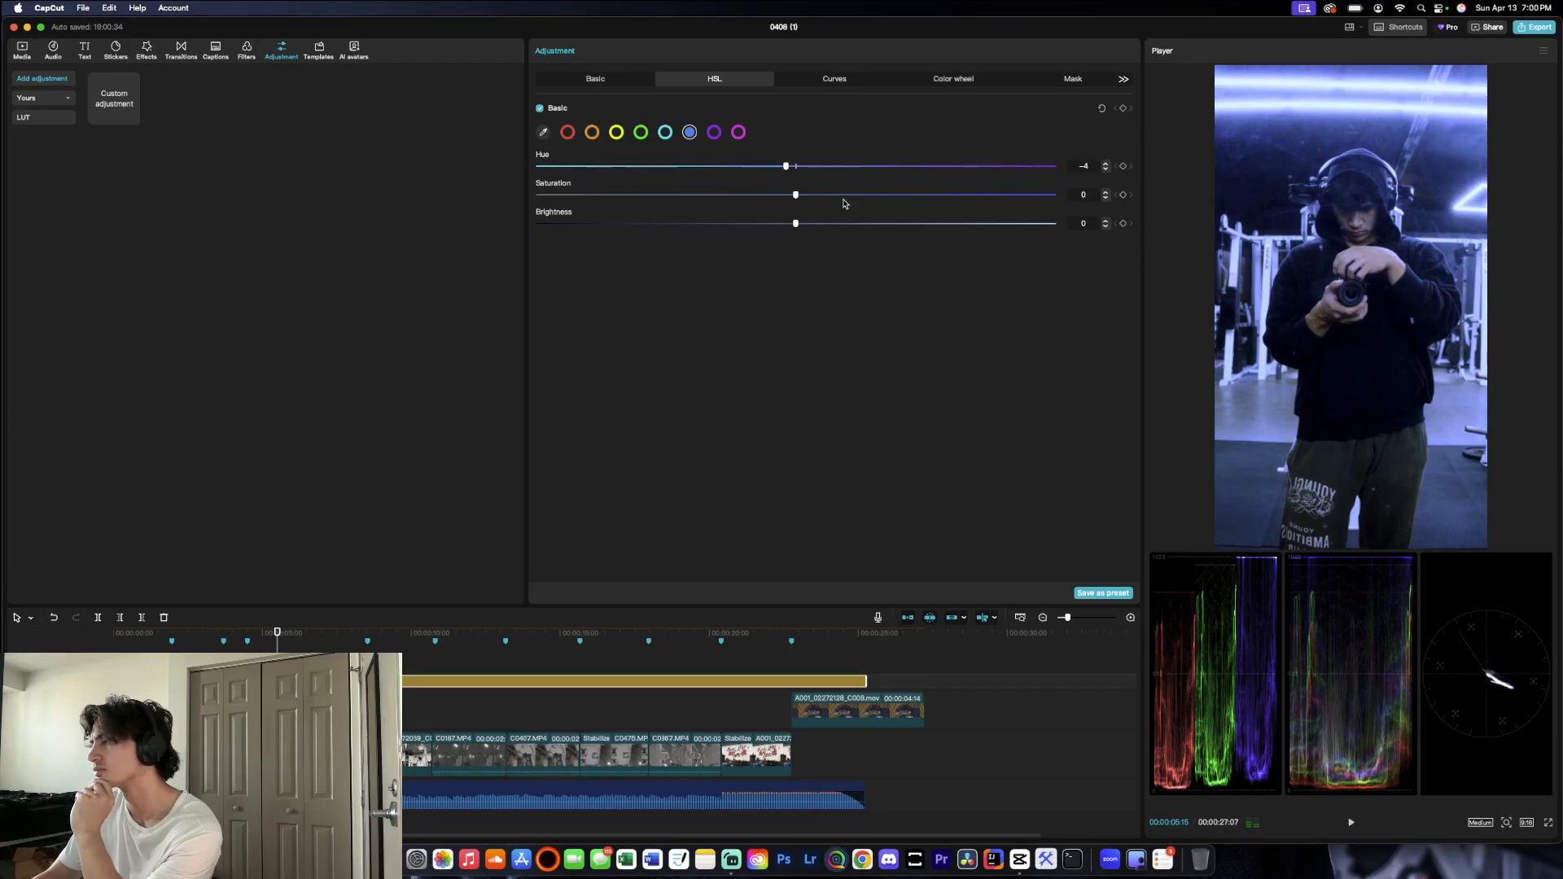
drag(821, 165, 890, 169)
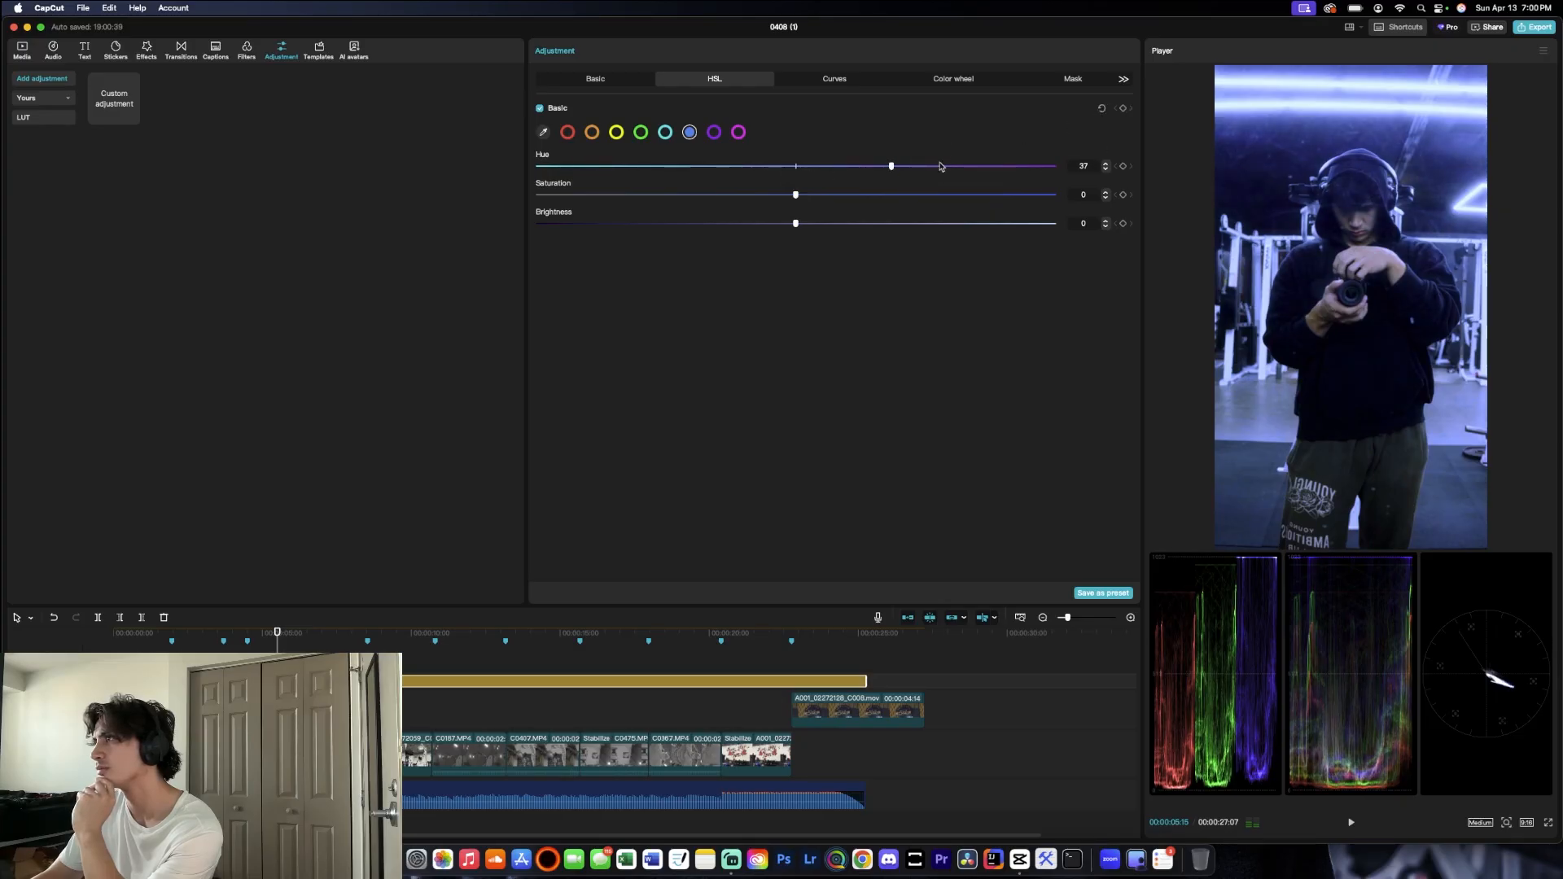
drag(1090, 165, 1063, 166)
text(0)
key(Return)
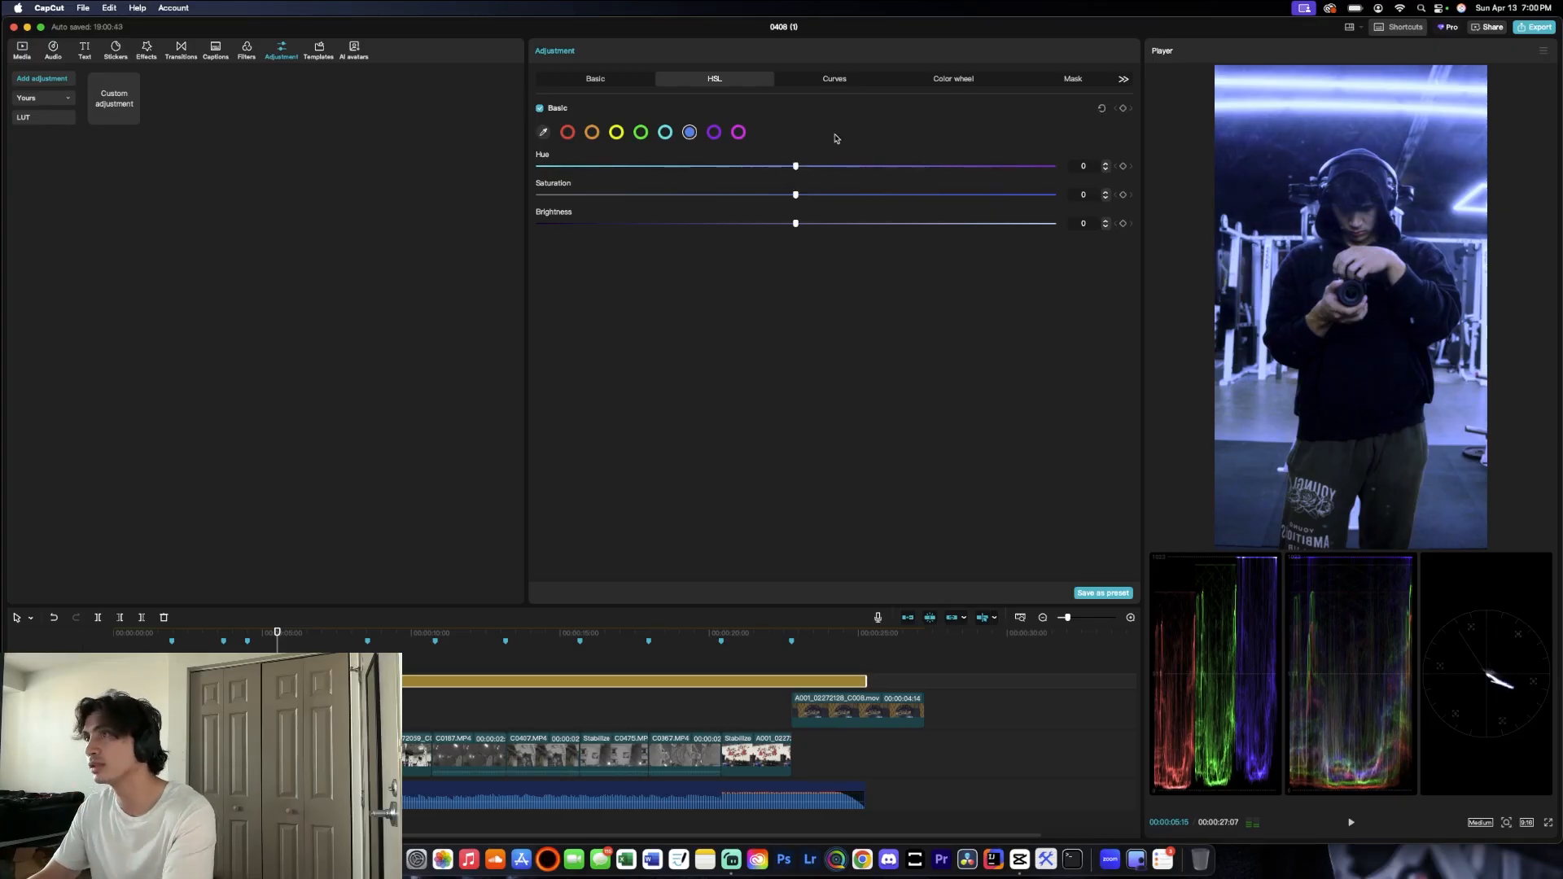
Step: Test the purple saturation, keep it at 0, and set the adjustment layer's magenta hue to 80
click(715, 135)
mouse_move(795, 195)
mouse_down()
mouse_move(550, 196)
mouse_move(1033, 192)
mouse_move(784, 200)
mouse_up()
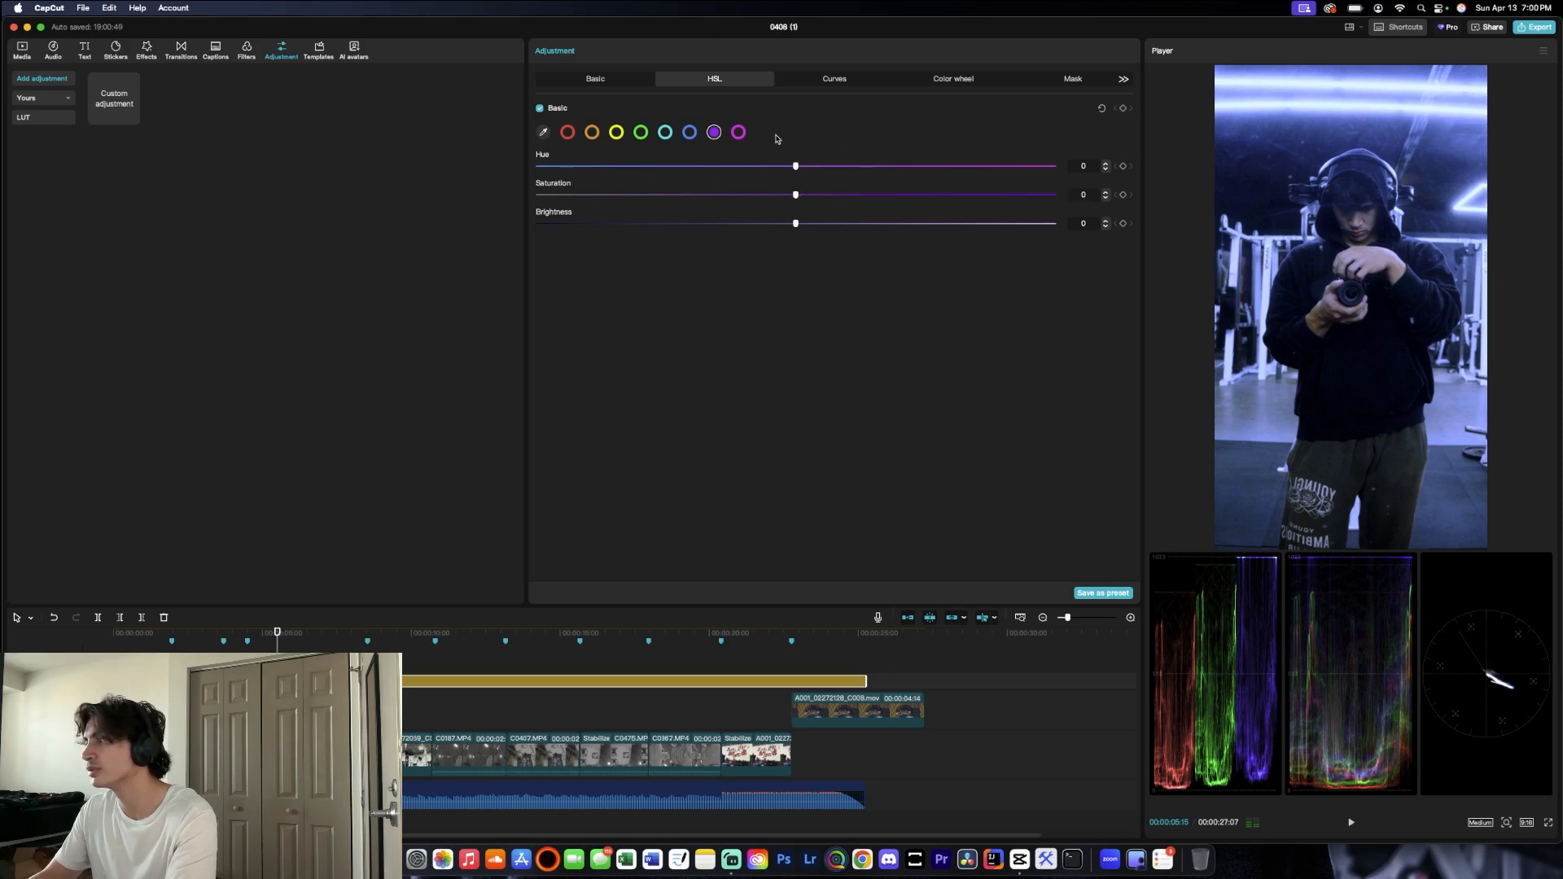
click(738, 133)
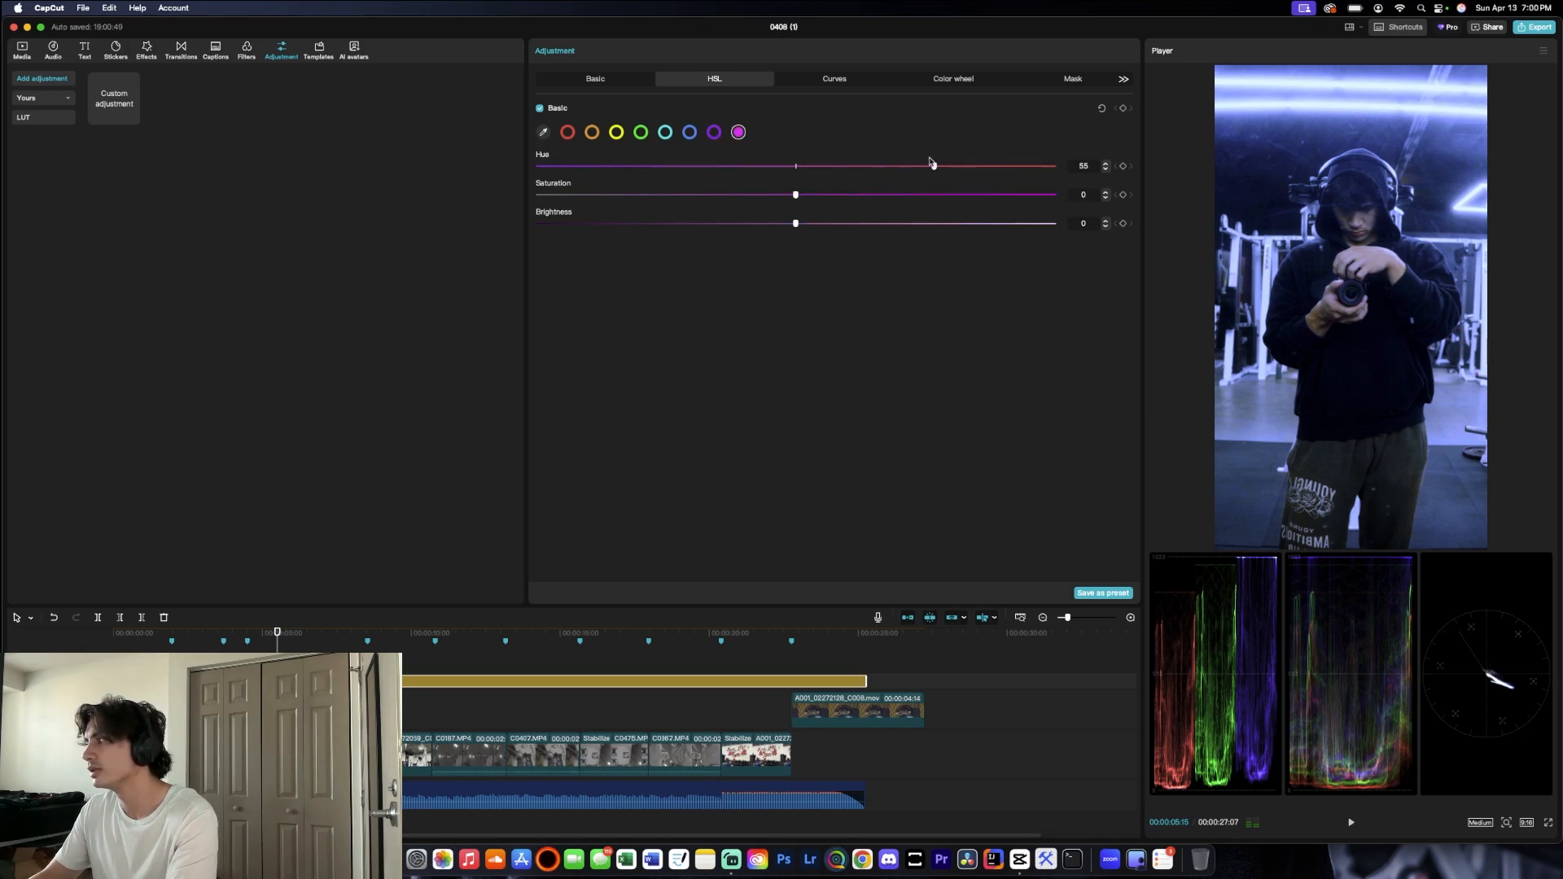
drag(931, 162, 837, 167)
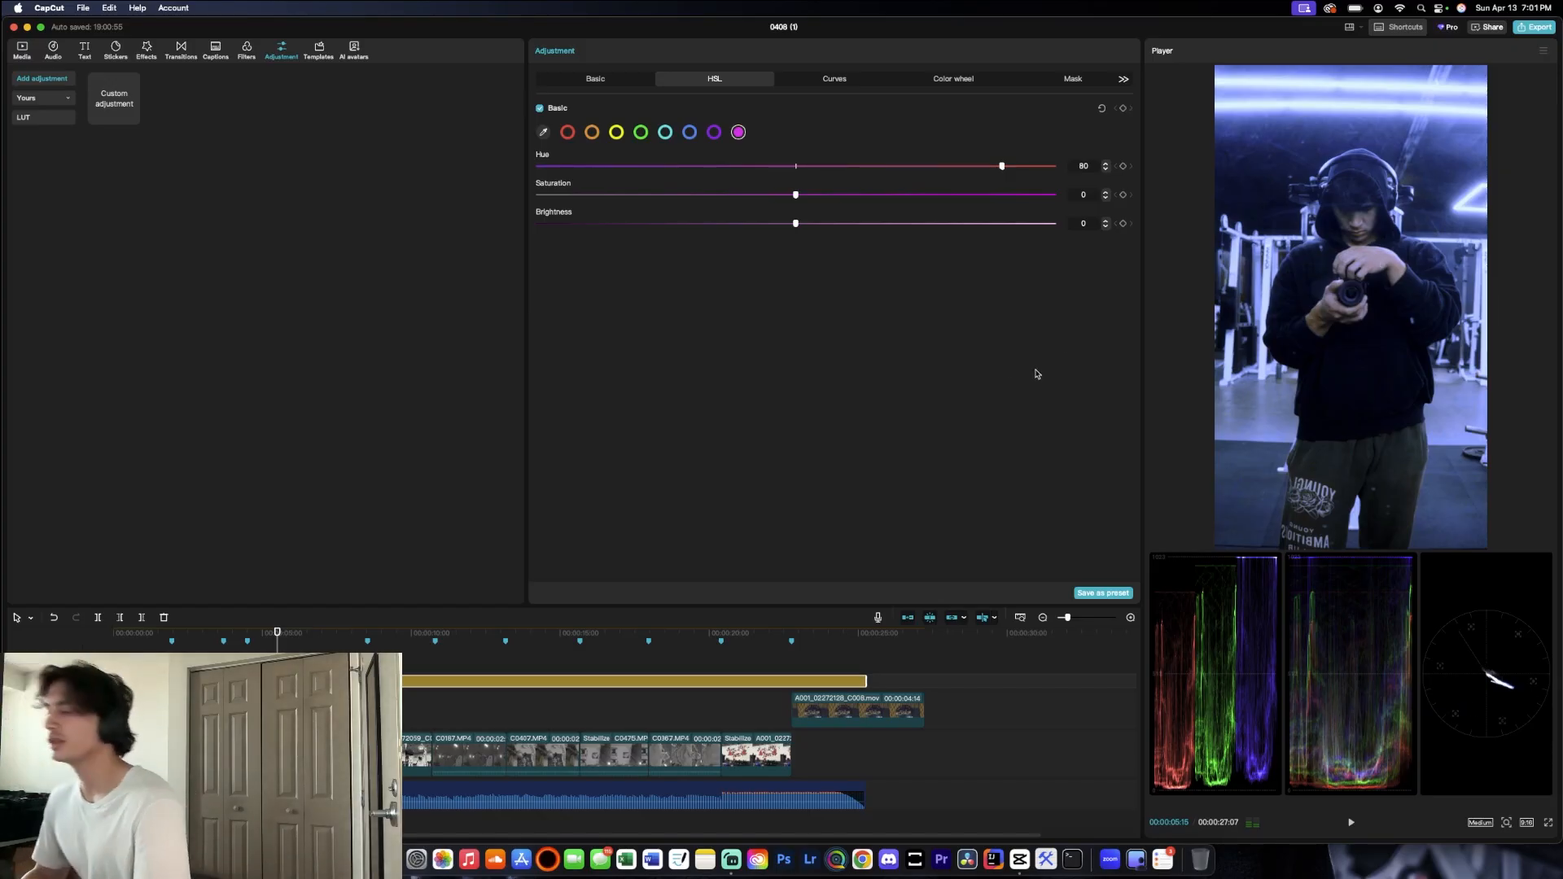
Step: In the adjustment layer's basic lightness settings, set Shadow to -24 and Blacks to 1
click(682, 667)
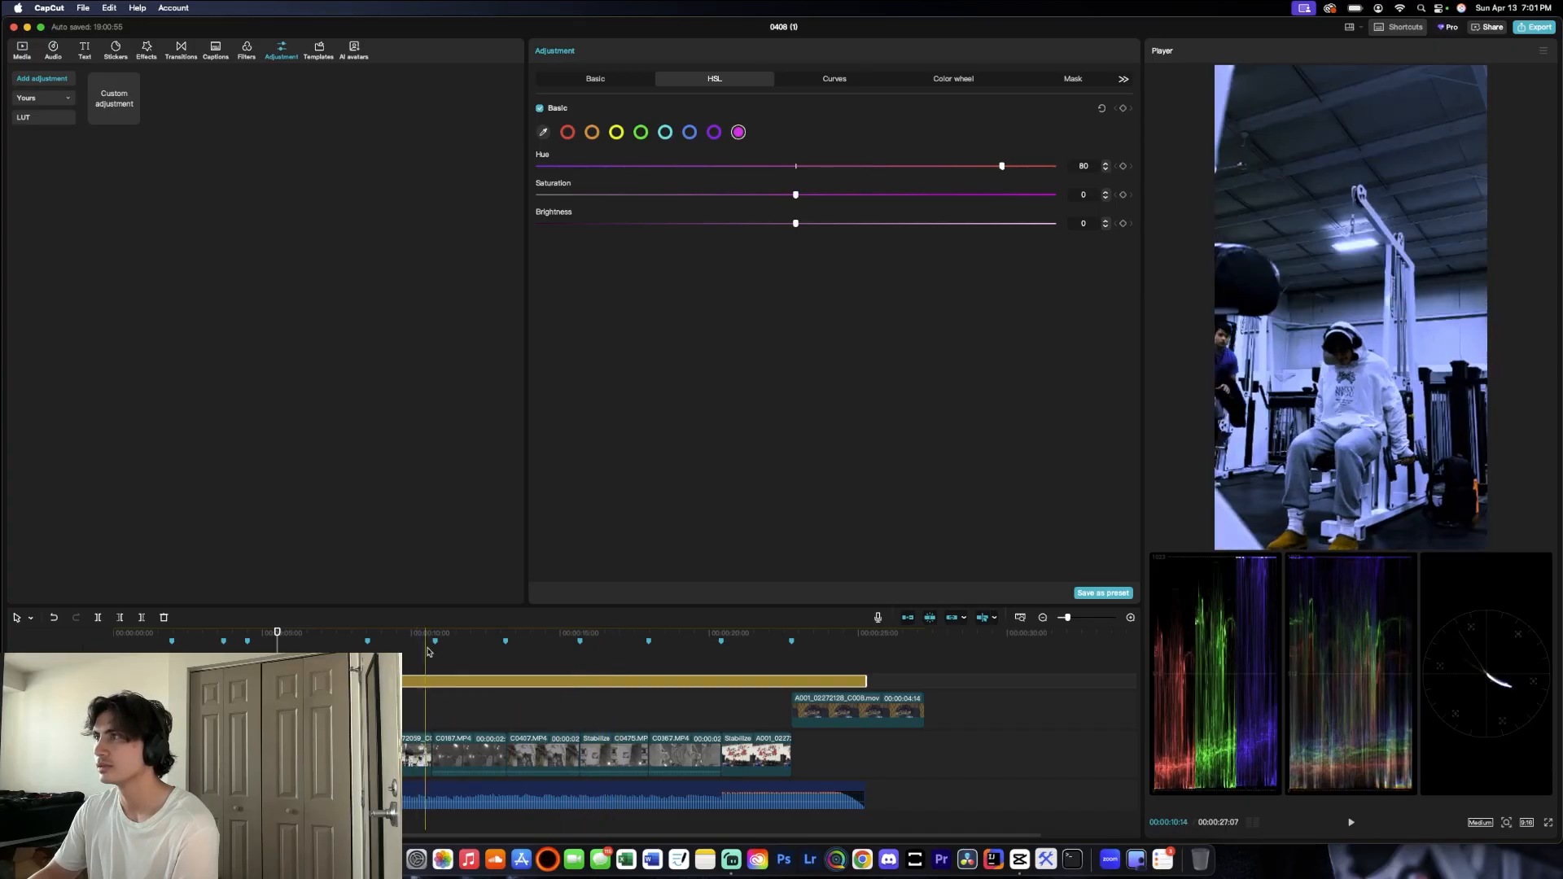
click(593, 78)
scroll(738, 337, down, 5)
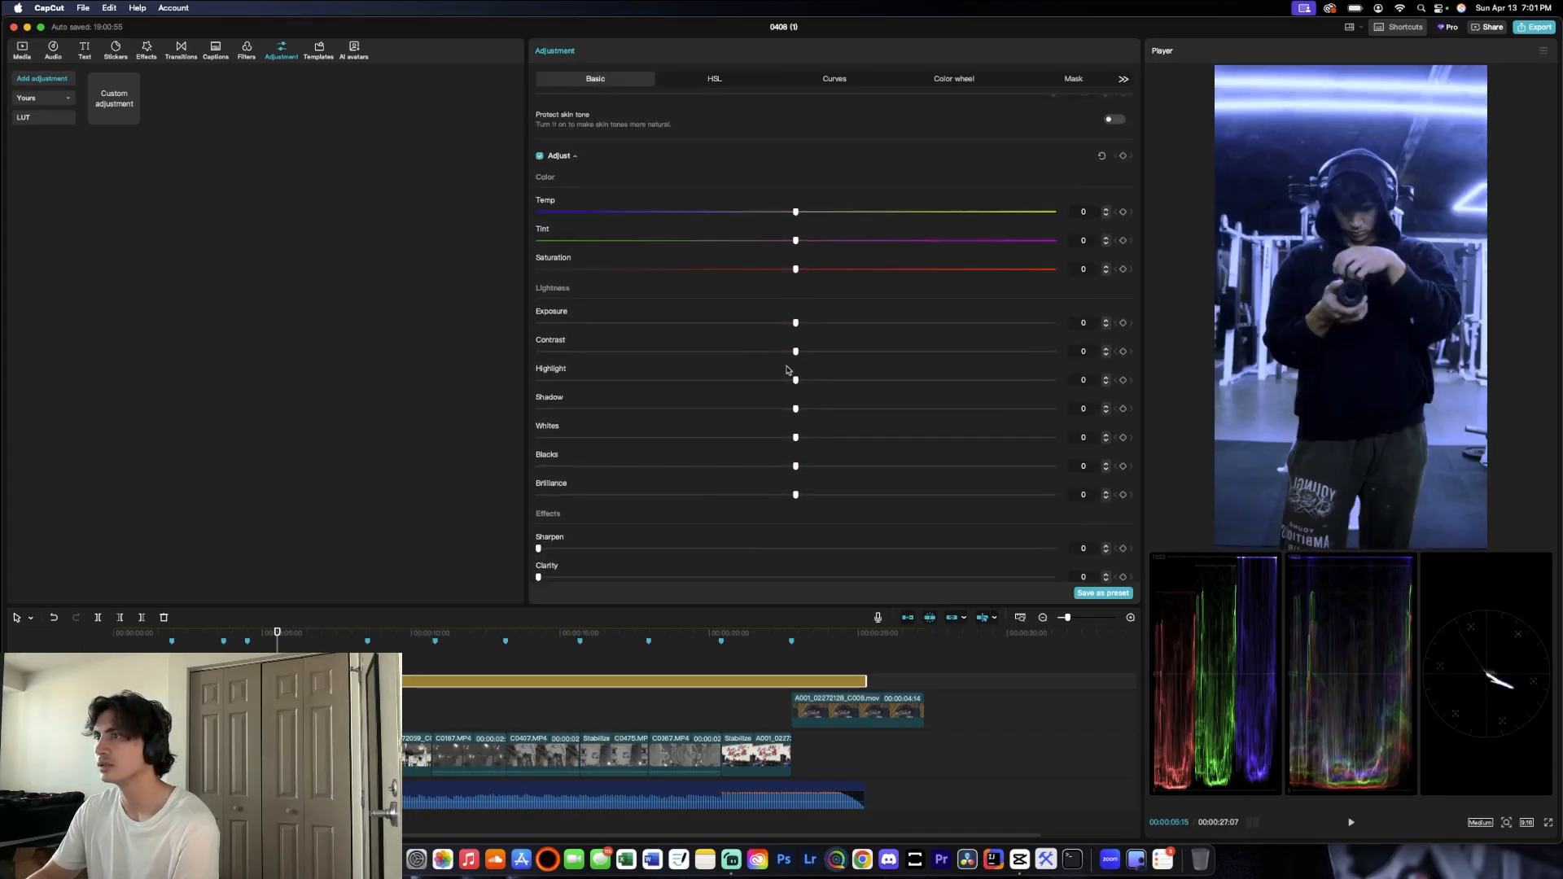
drag(796, 418, 674, 419)
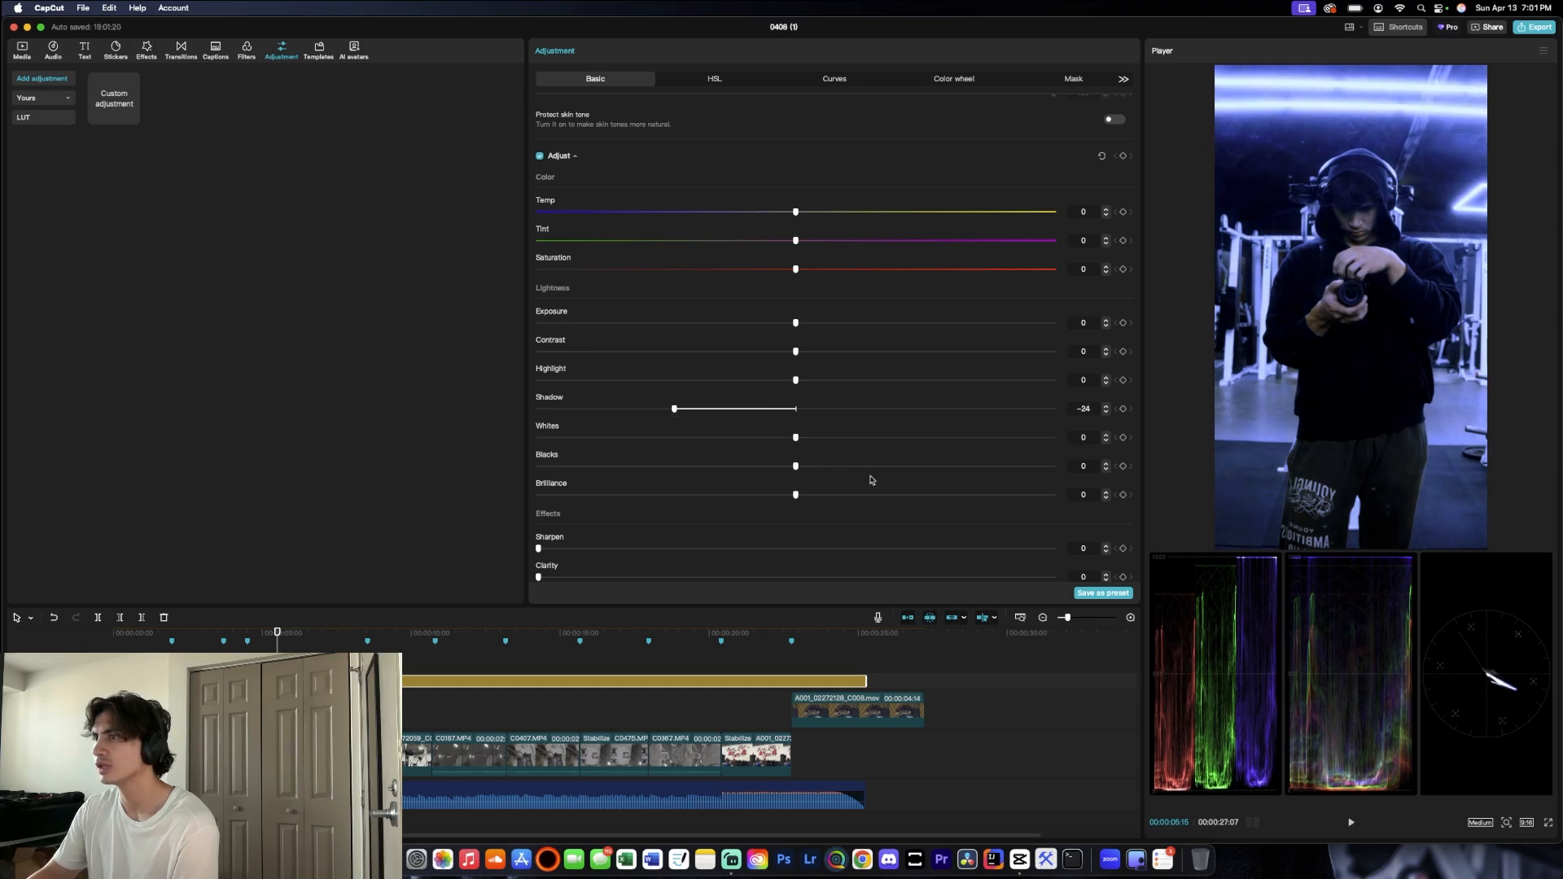
click(1089, 462)
text(1)
key(Return)
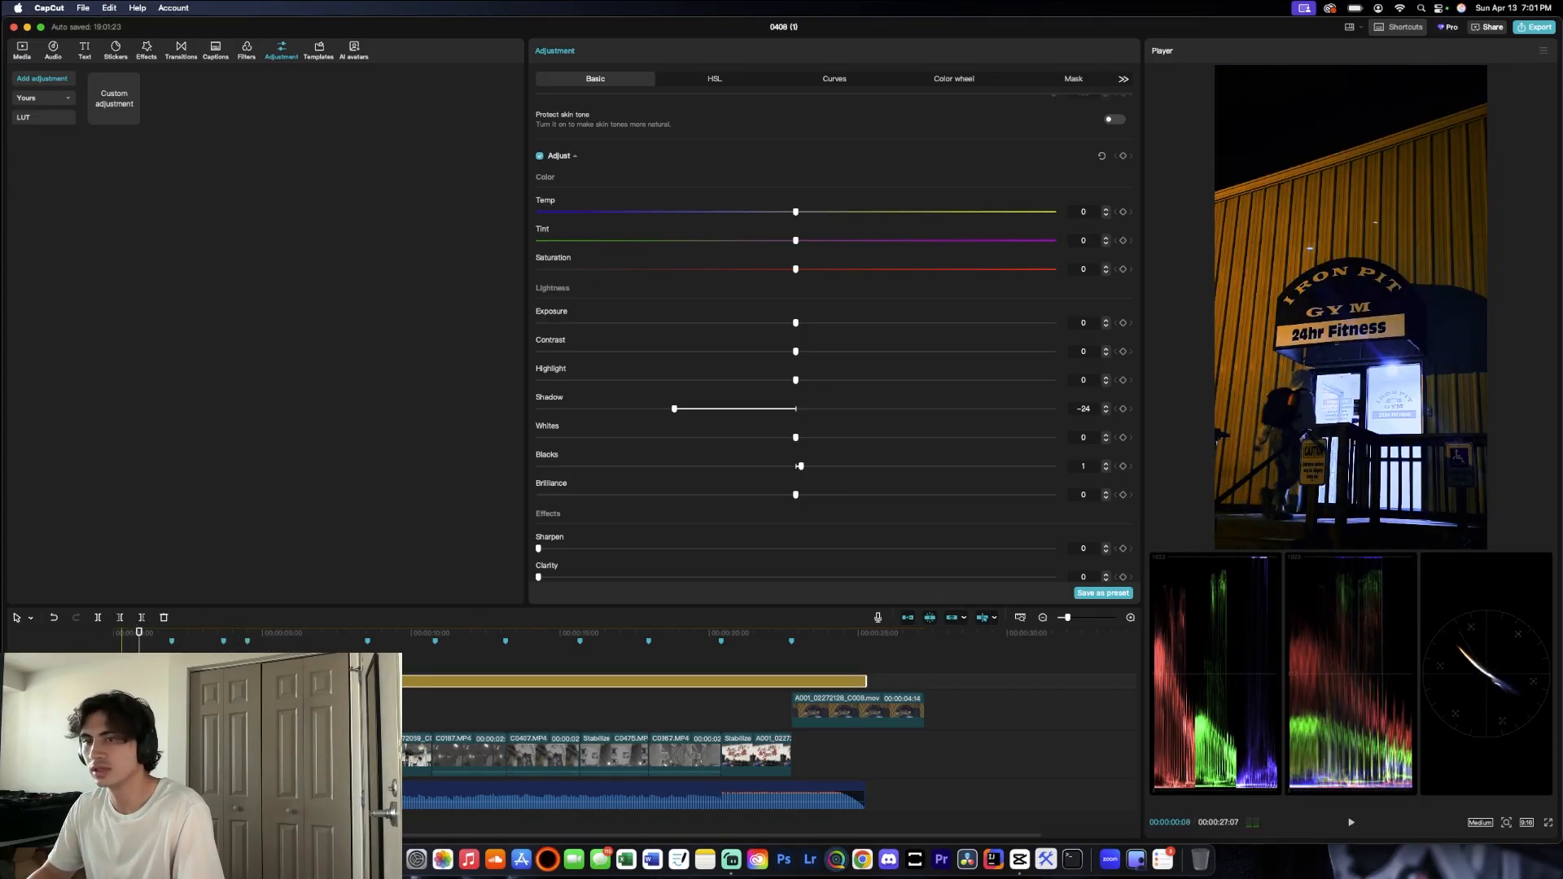
Step: Select the gym exterior overlay clip at the timeline's end and set its HSL orange saturation to -56 and yellow saturation to -98
click(132, 755)
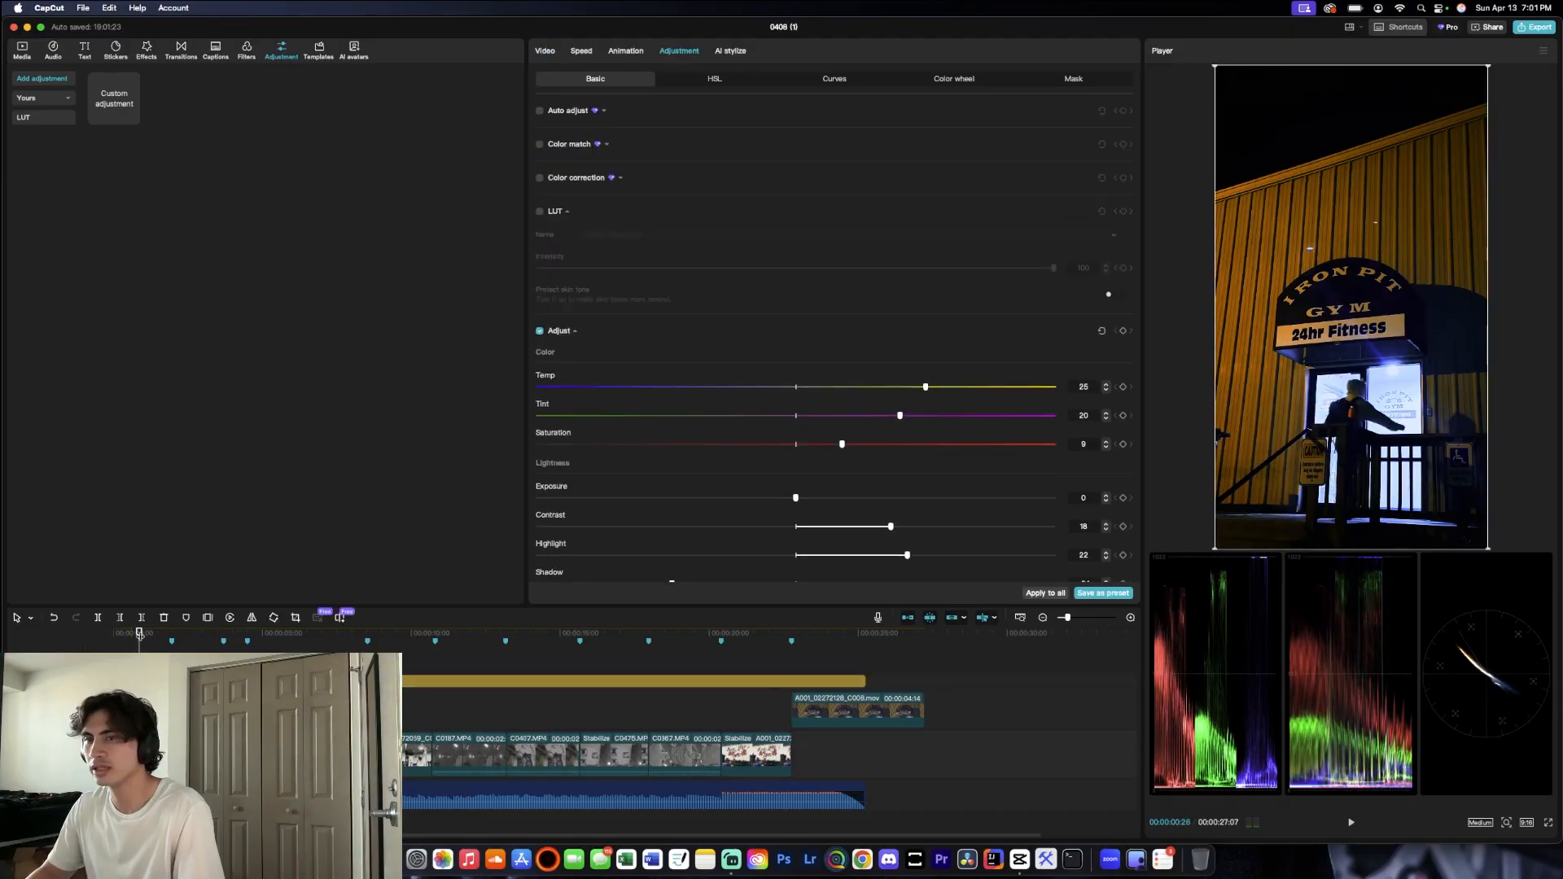
click(819, 710)
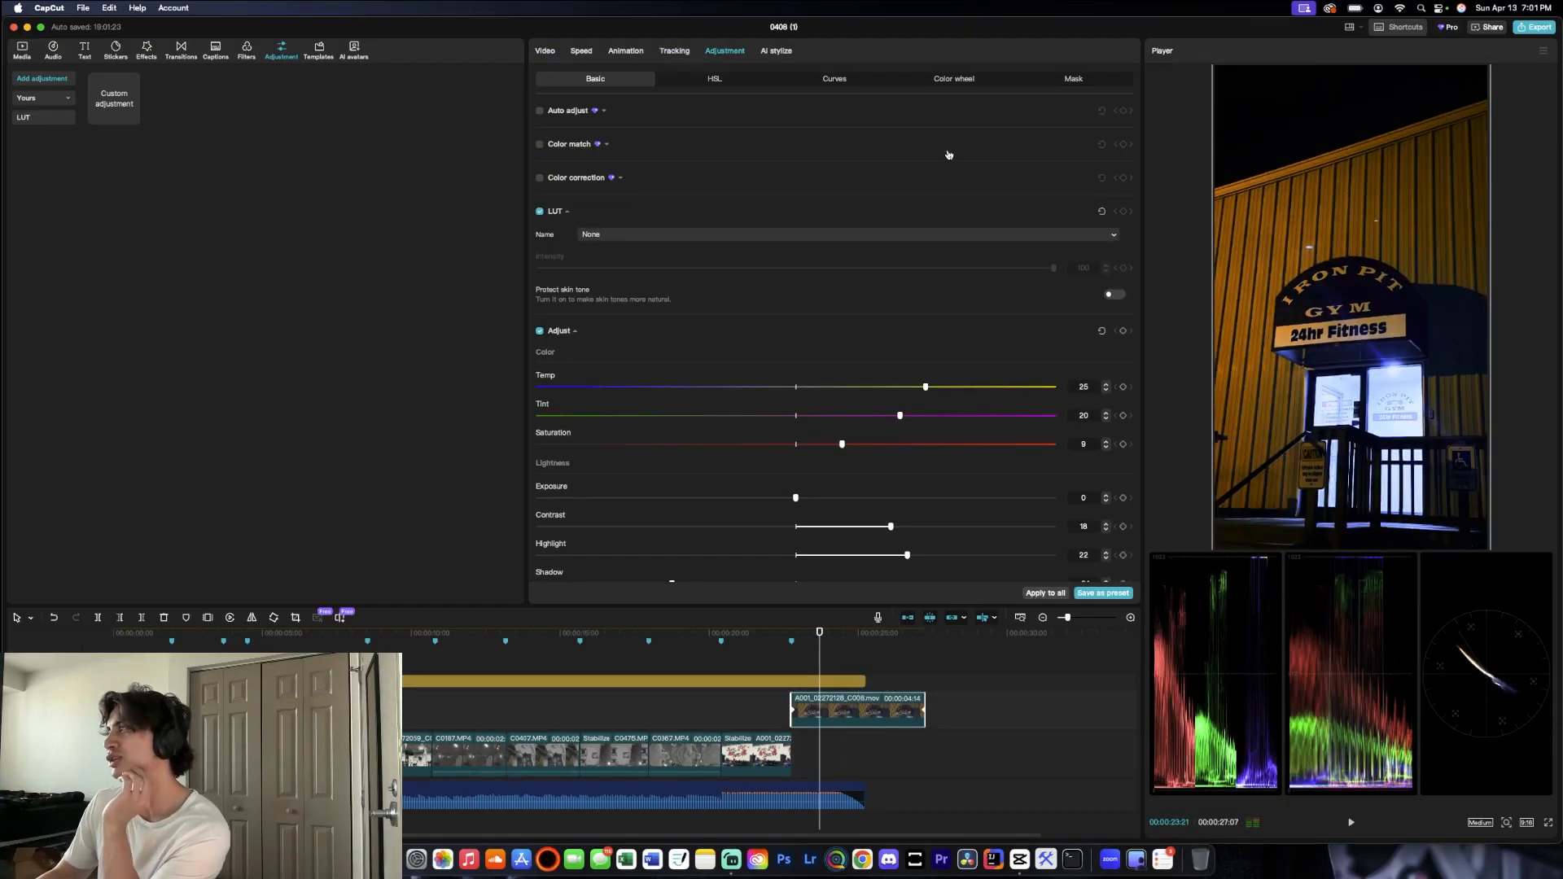
click(719, 79)
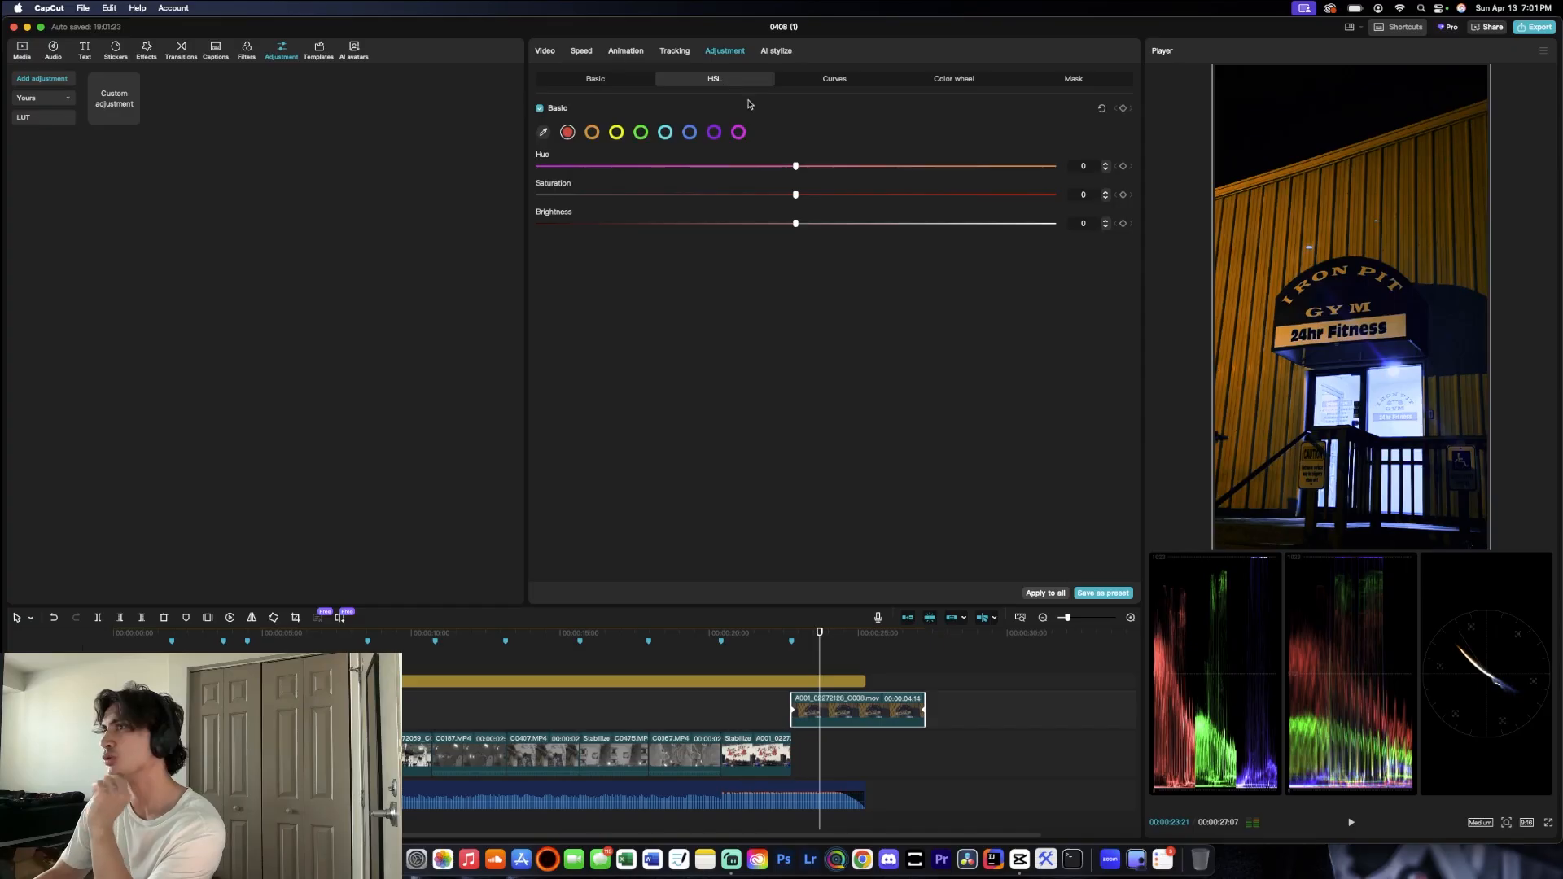
click(593, 132)
drag(796, 196, 649, 210)
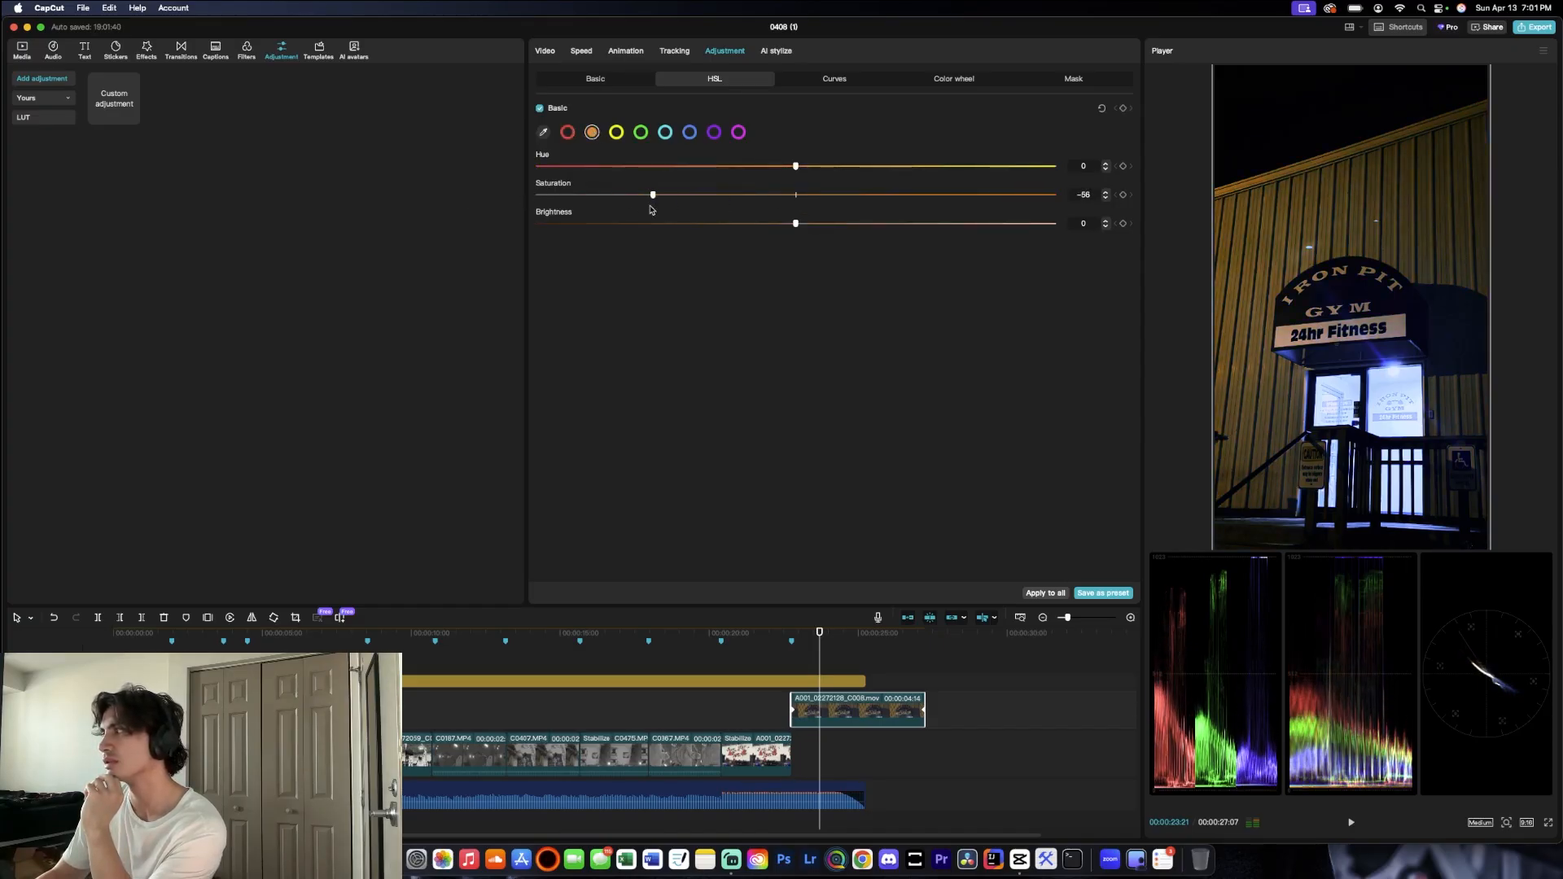
click(617, 132)
drag(796, 196, 543, 193)
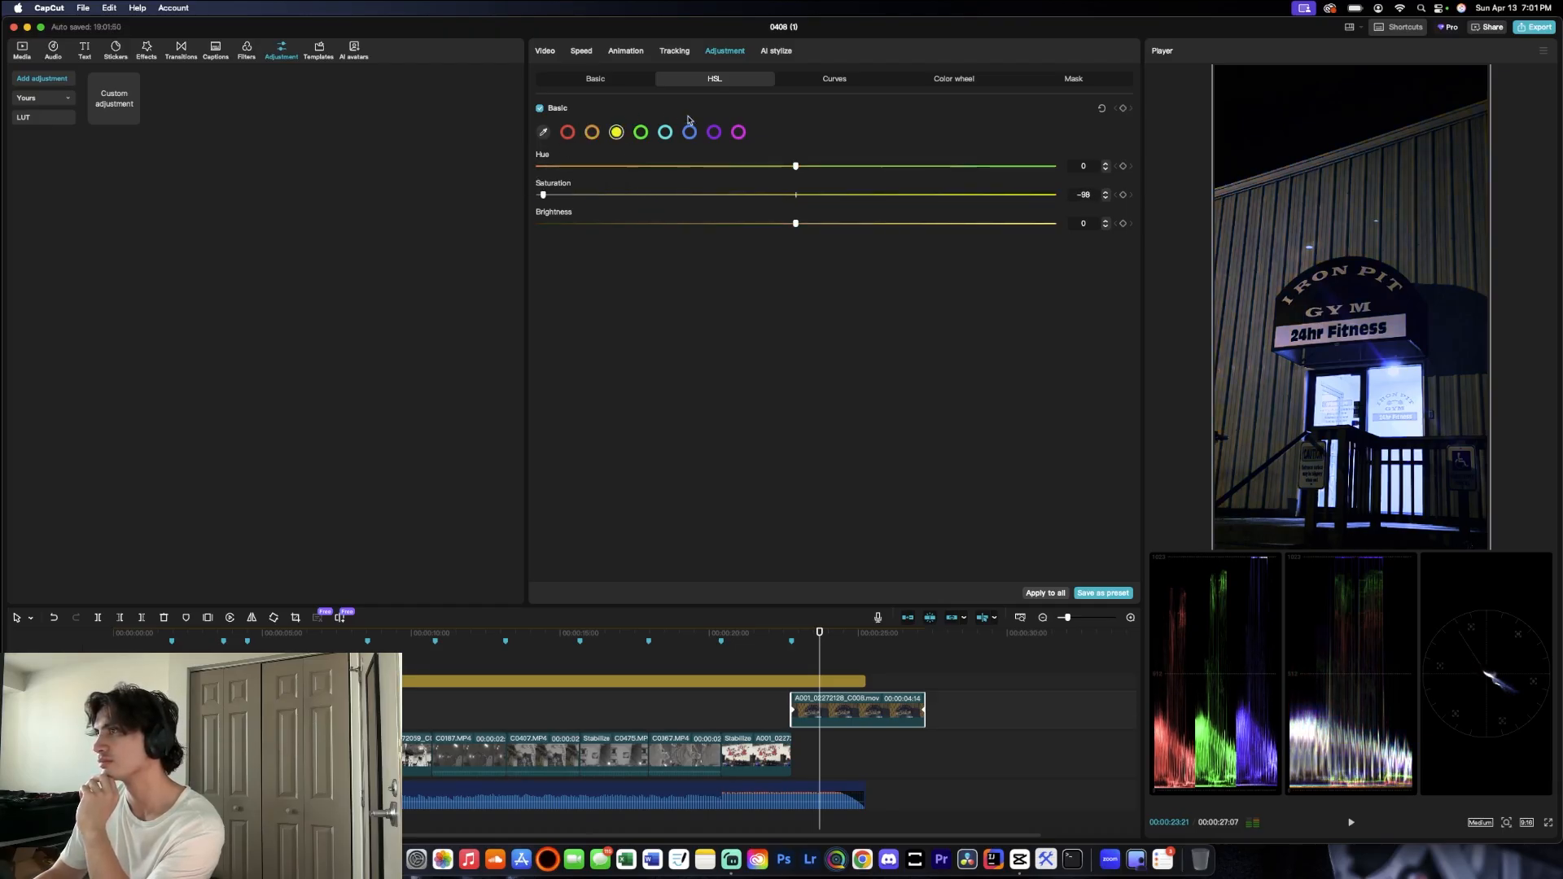
Step: Try higher red saturation levels on the gym exterior clip
click(565, 134)
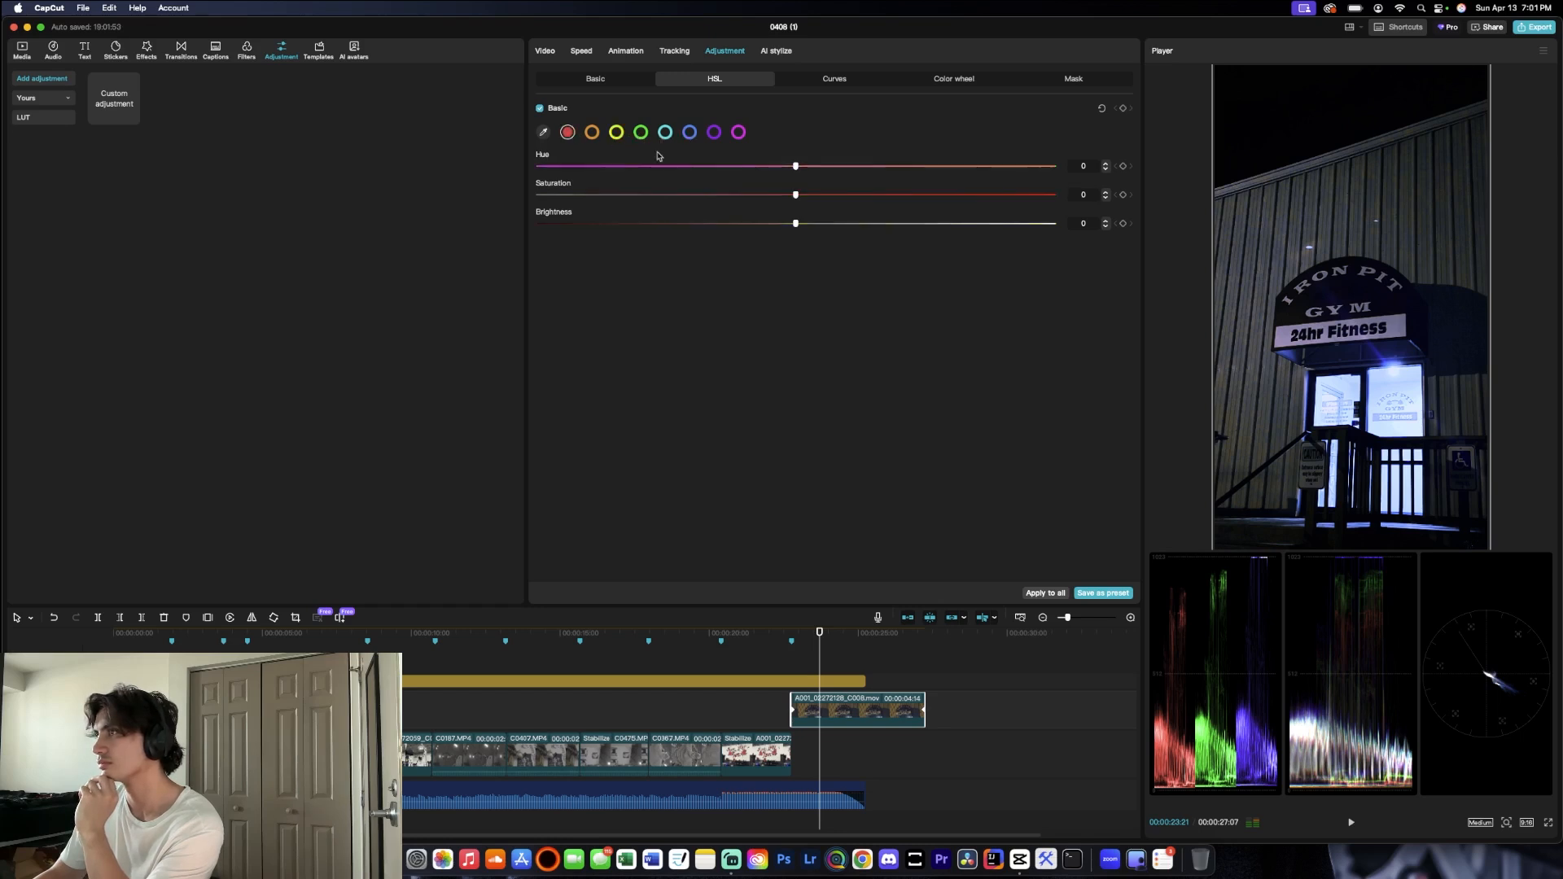
drag(796, 194, 1050, 192)
drag(929, 194, 851, 193)
Step: Return the exterior clip's orange saturation to 0 and set both its orange and yellow hues to -100
click(591, 131)
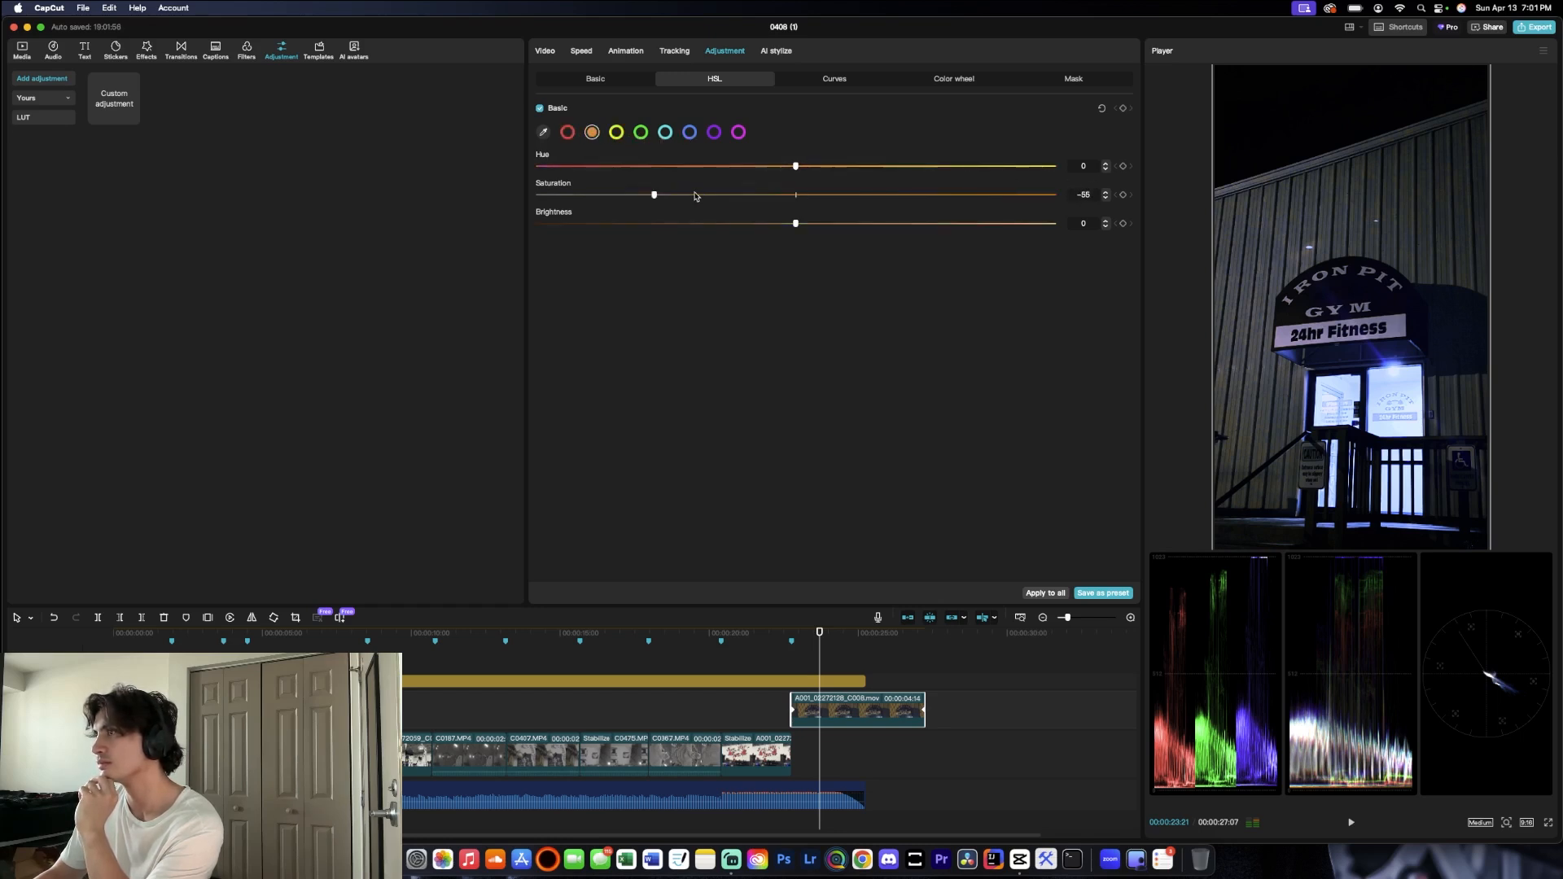
drag(654, 194, 520, 176)
click(567, 132)
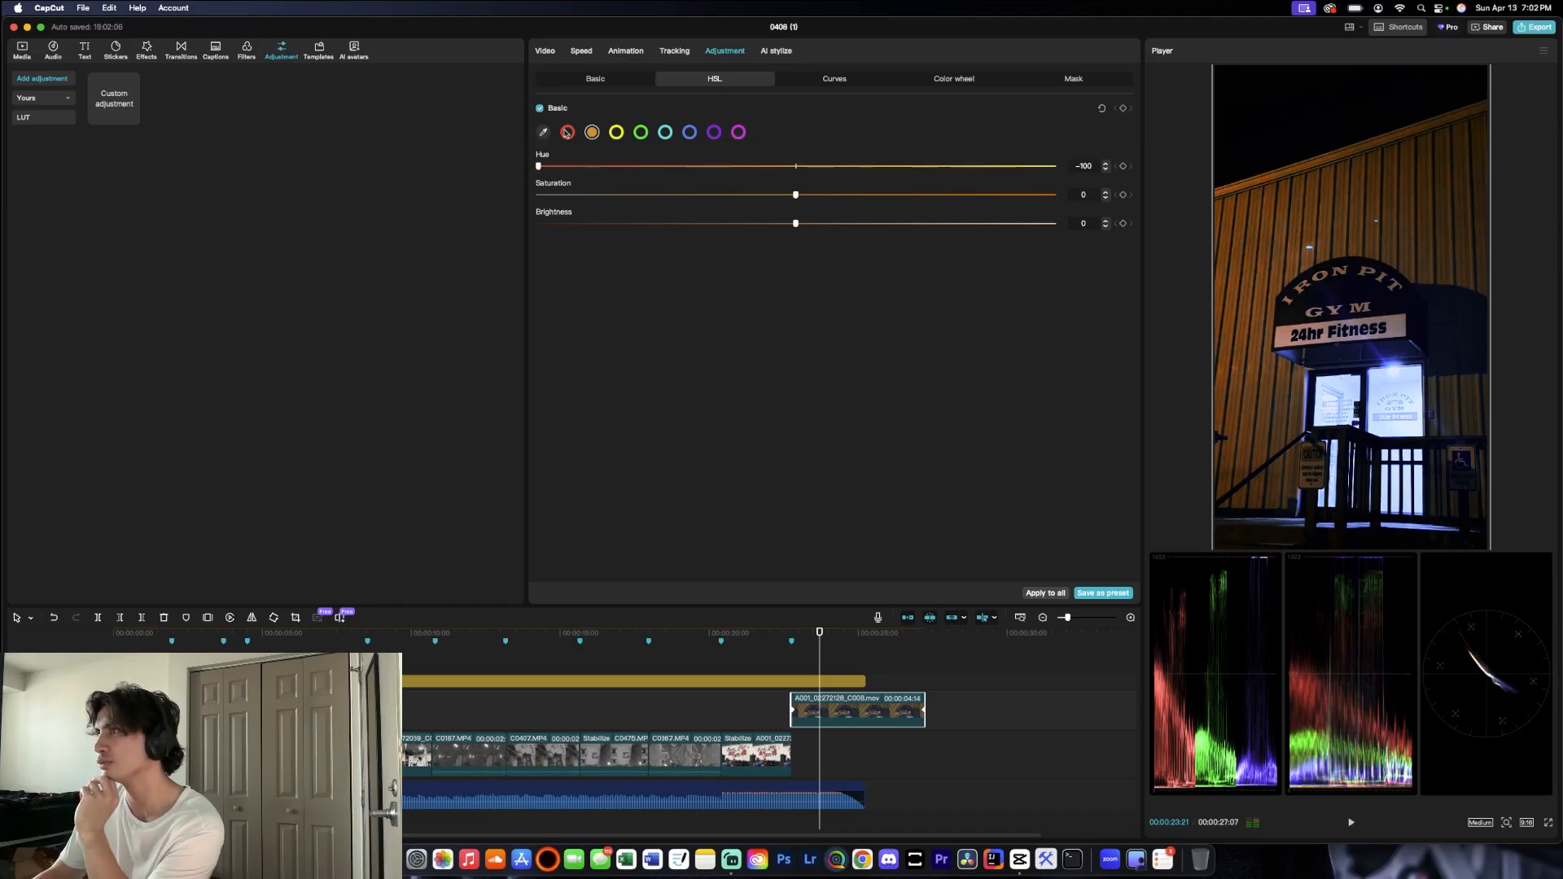
drag(744, 166, 489, 164)
click(616, 132)
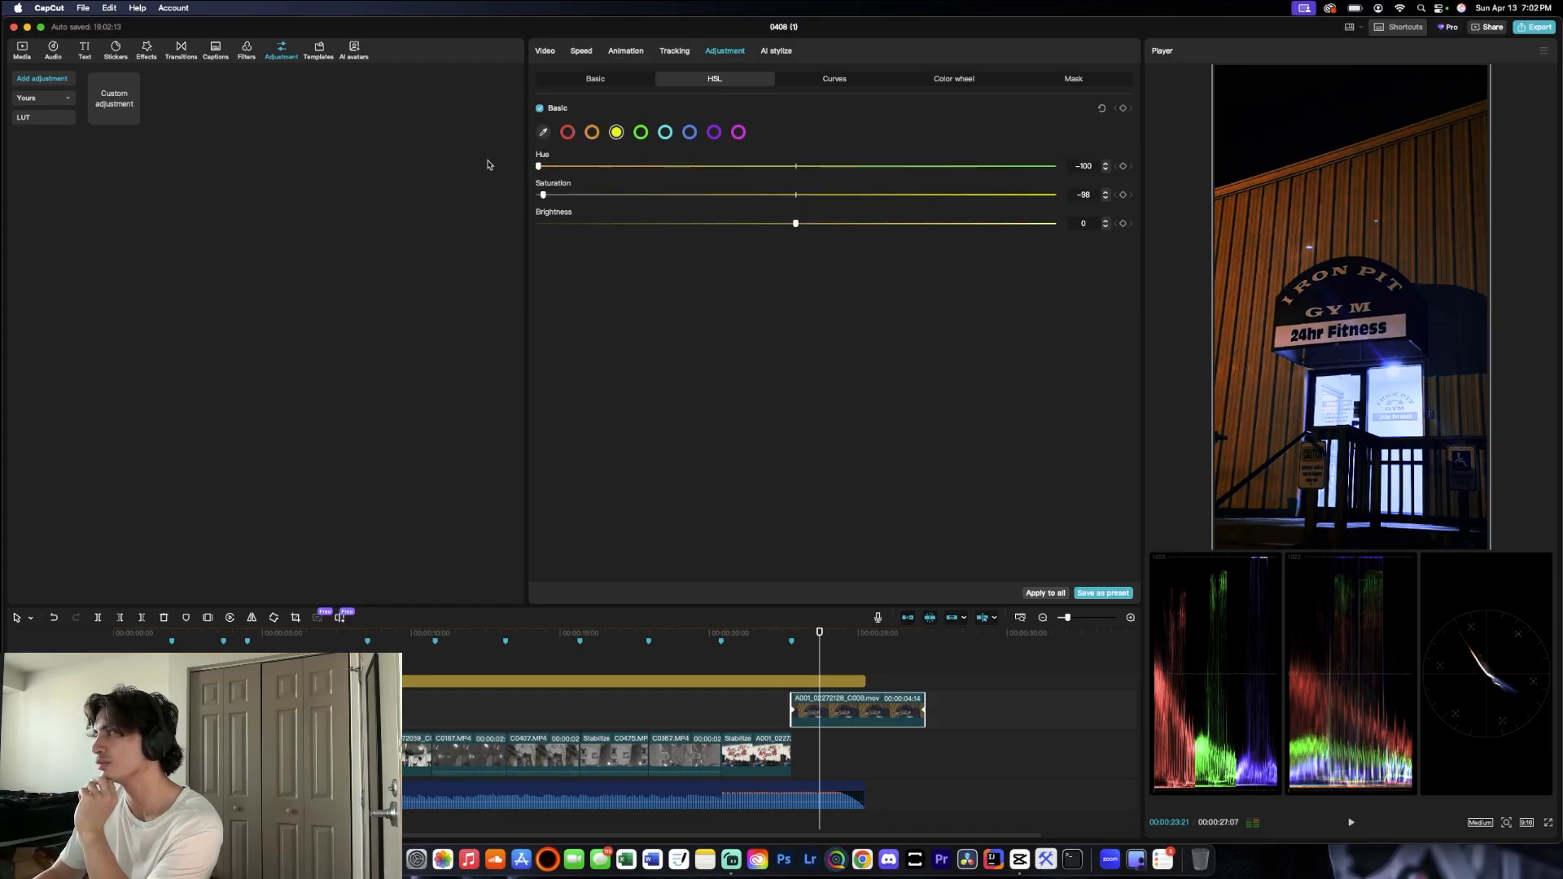
click(591, 131)
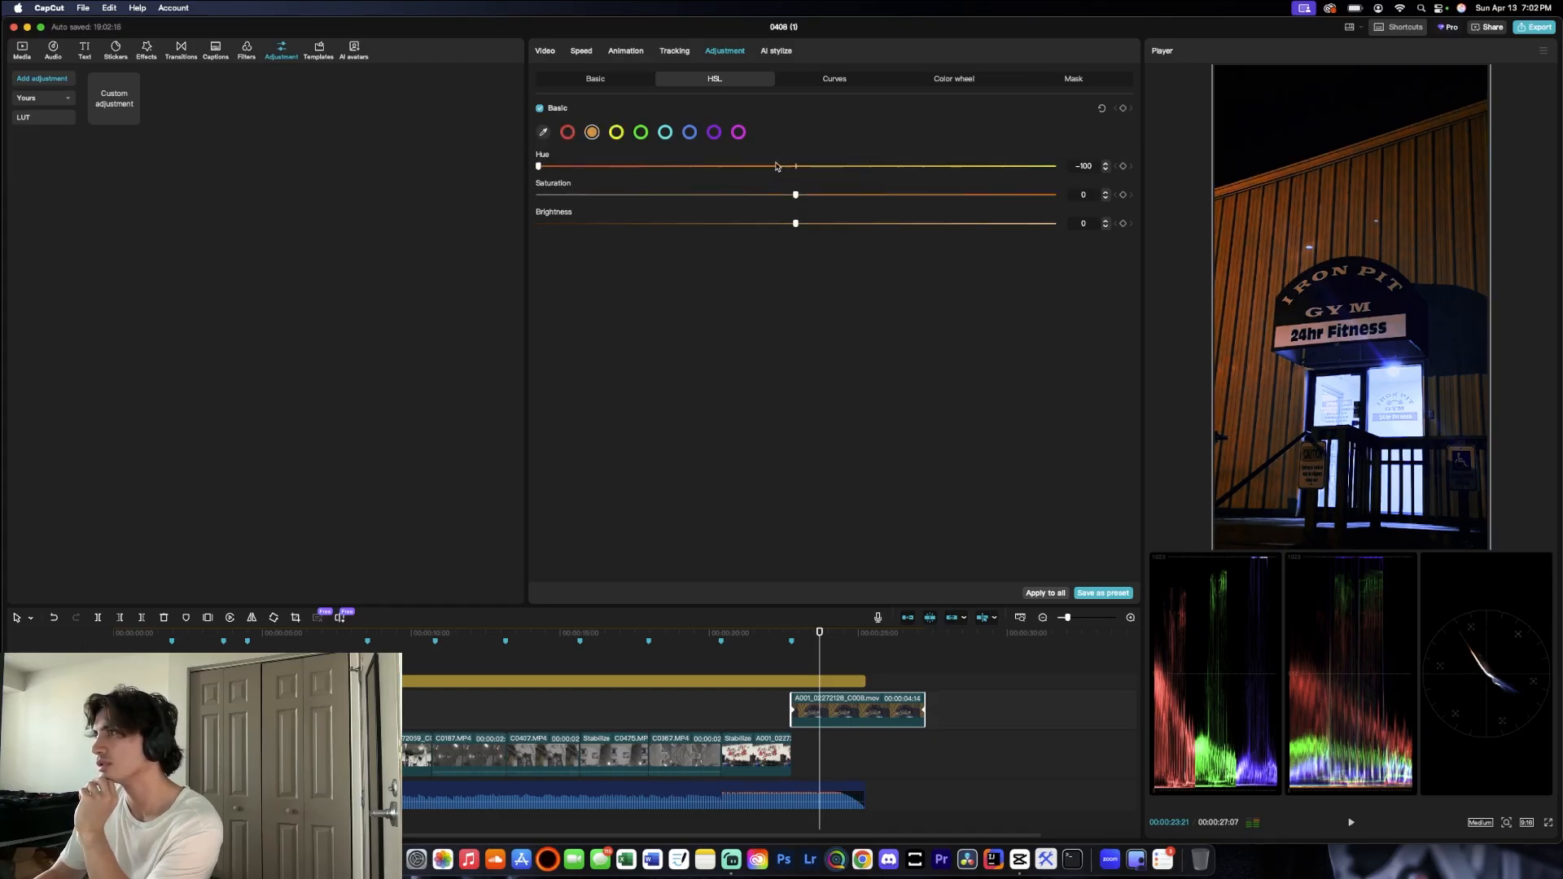
Step: Lower the exterior clip's blue saturation to -29, reduce its purple saturation and set its magenta saturation to -100
click(640, 132)
click(695, 133)
drag(795, 196, 719, 196)
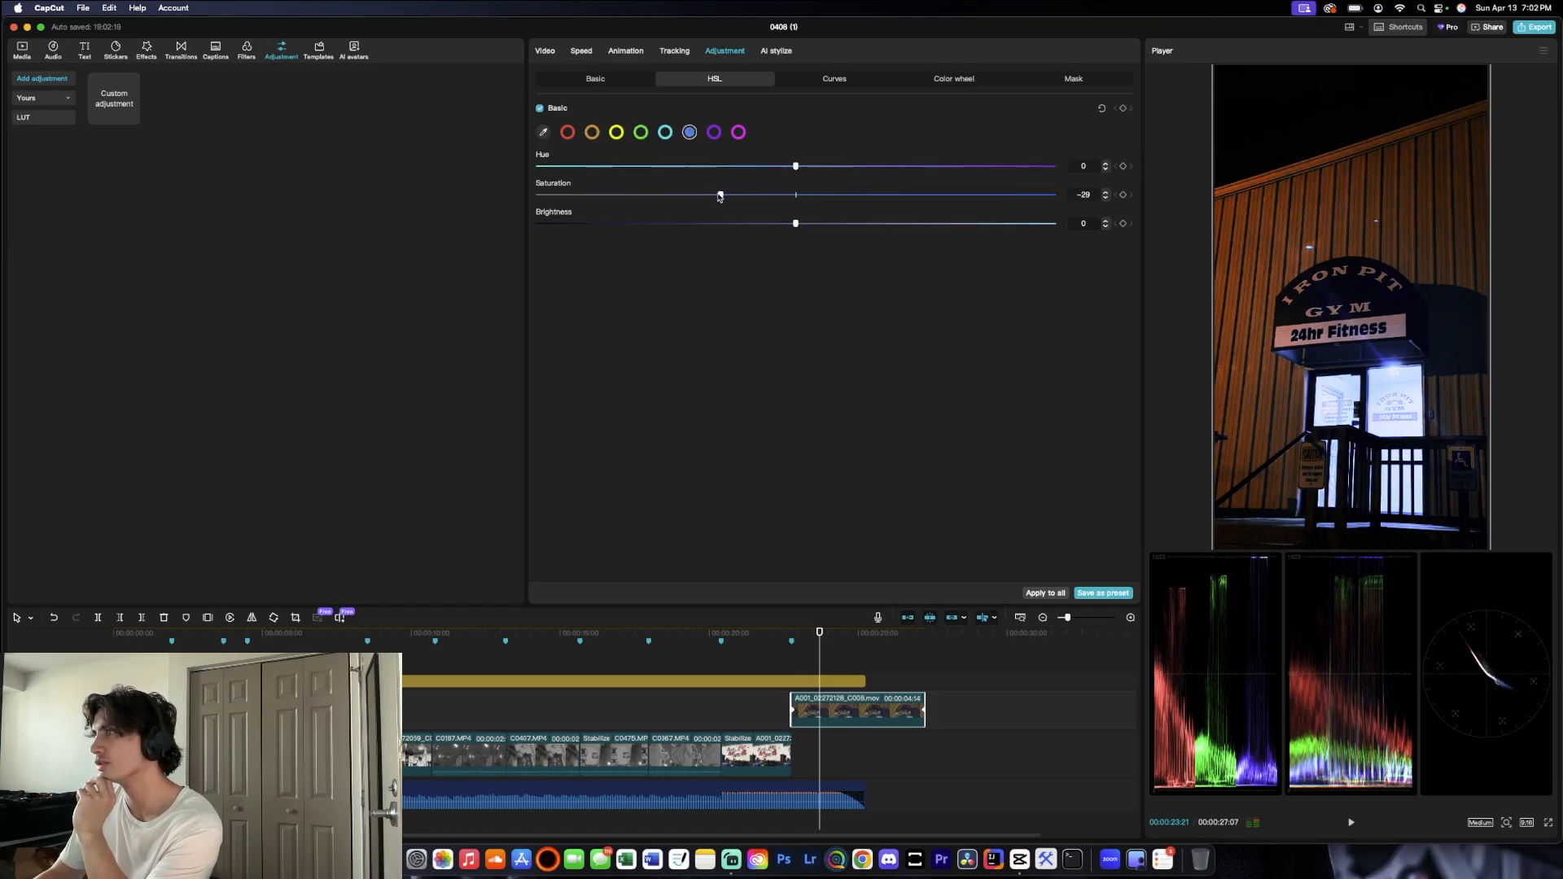
click(712, 131)
drag(681, 196, 547, 195)
click(736, 132)
drag(796, 196, 568, 195)
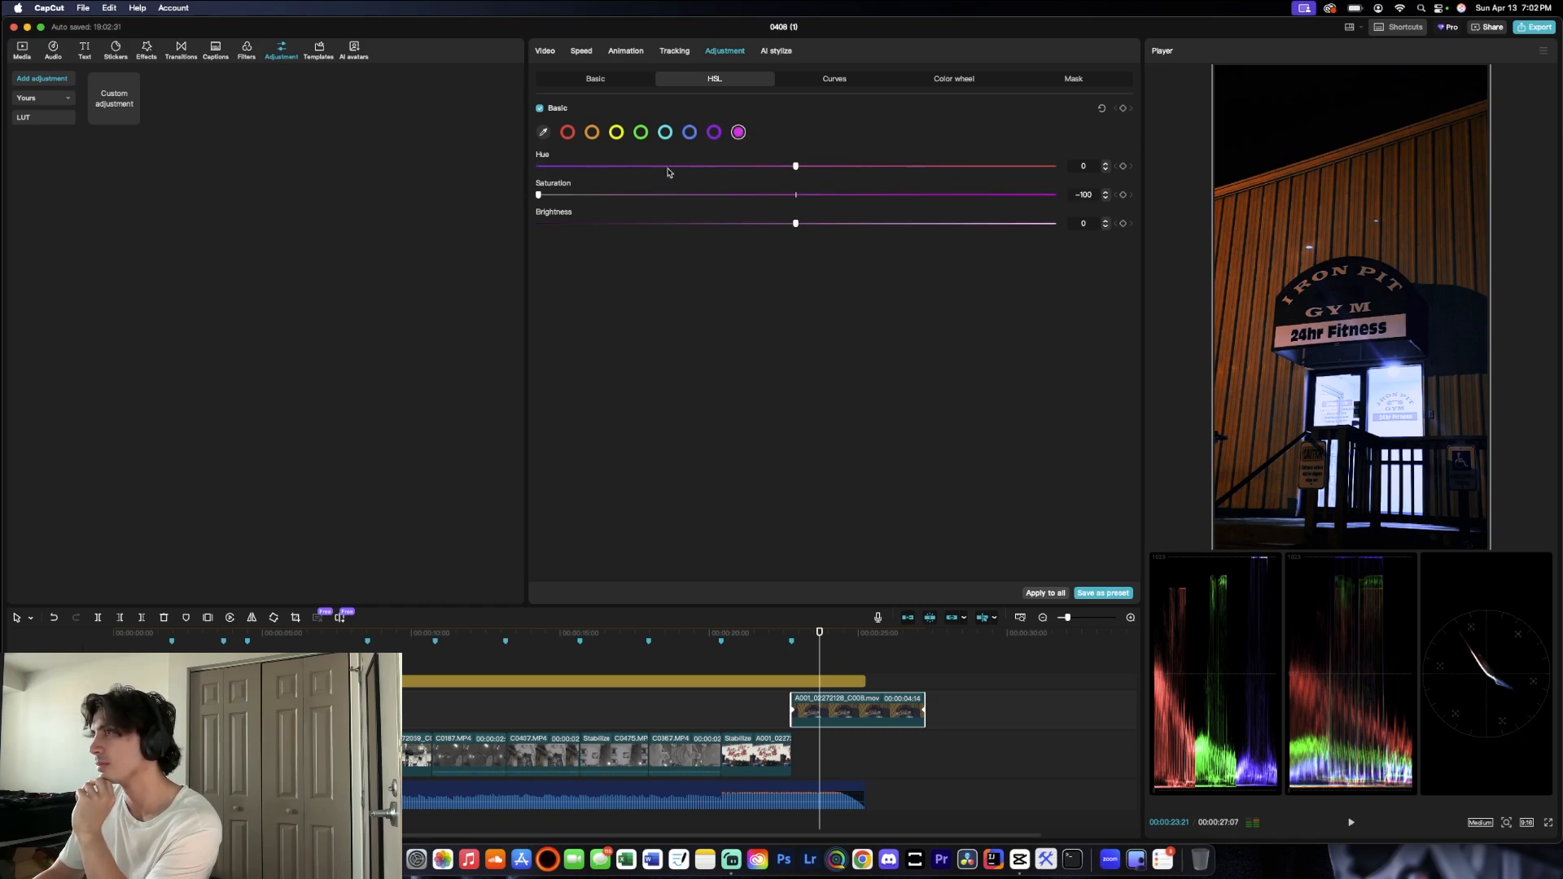
click(665, 132)
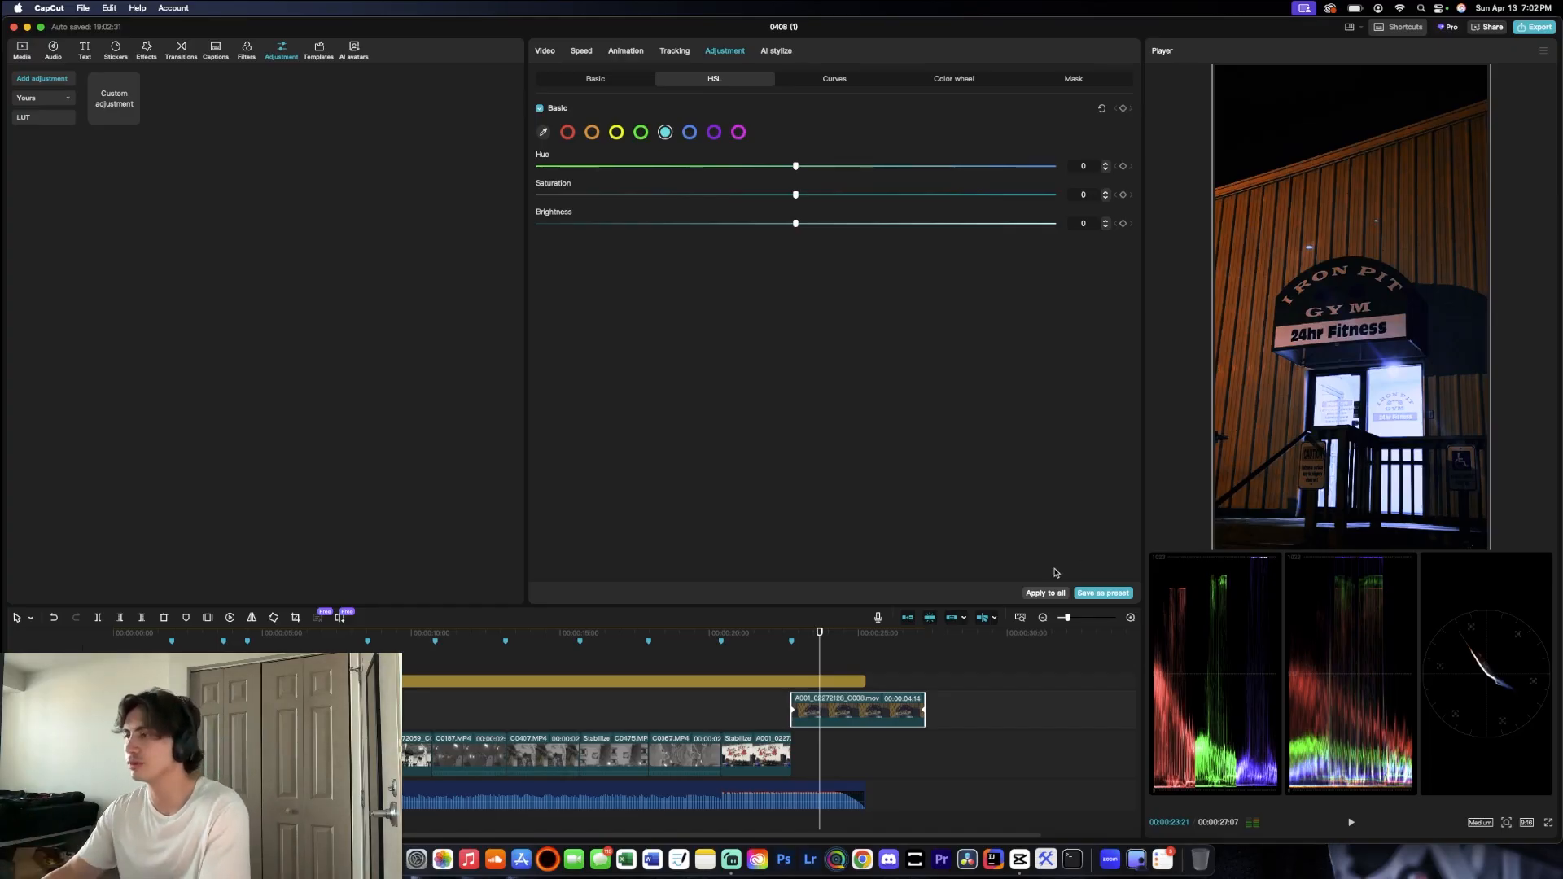
Step: Move the playhead to the grey hoodie clip and set the adjustment layer's Shadow to -50
drag(819, 633, 682, 644)
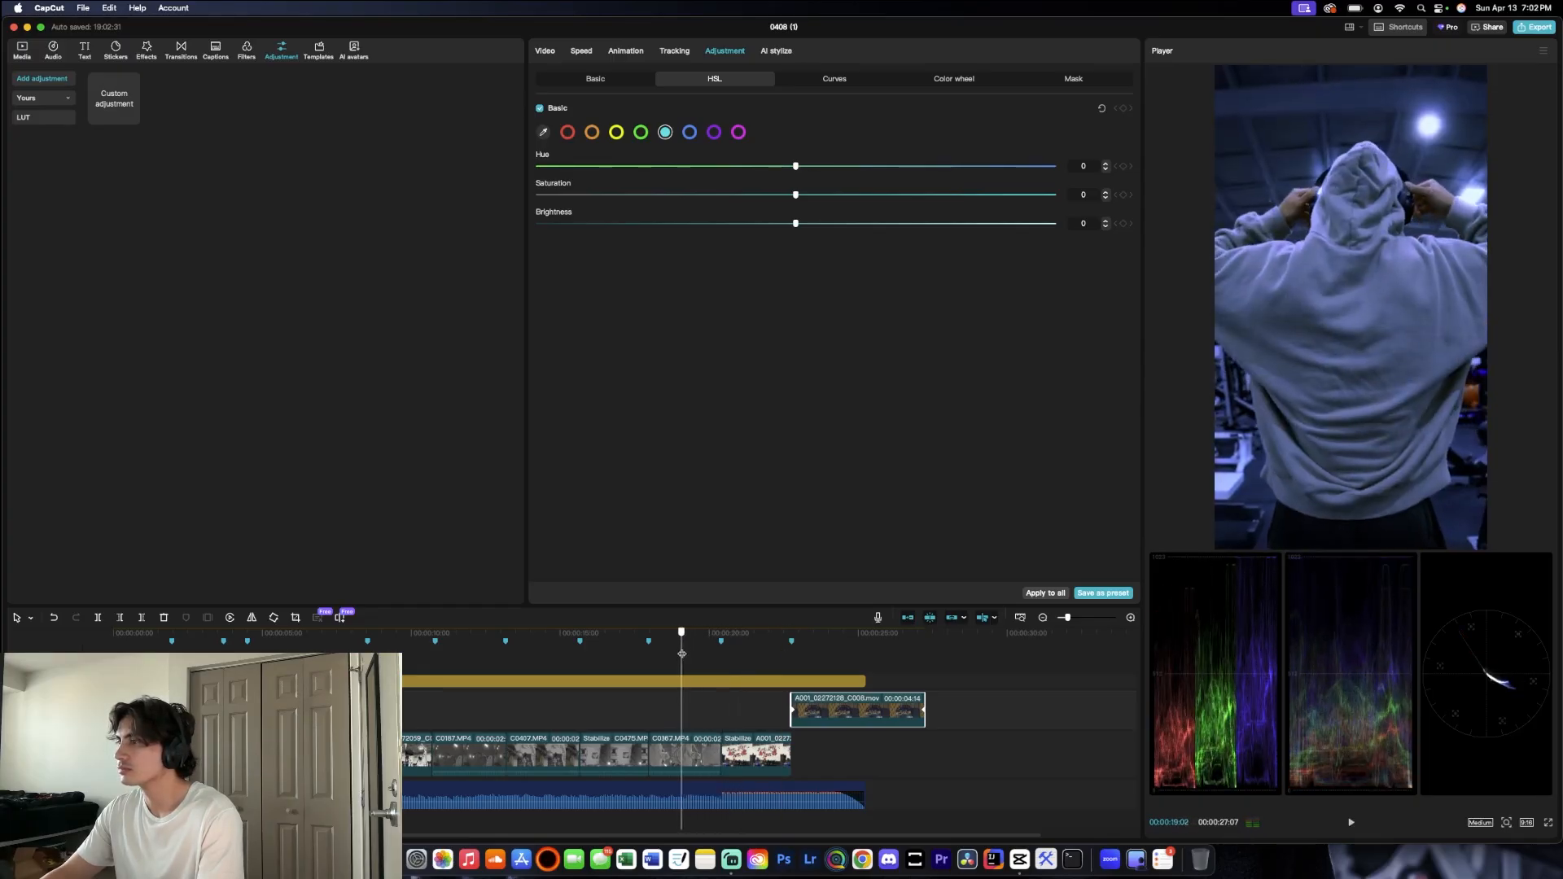
click(696, 681)
scroll(711, 468, down, 5)
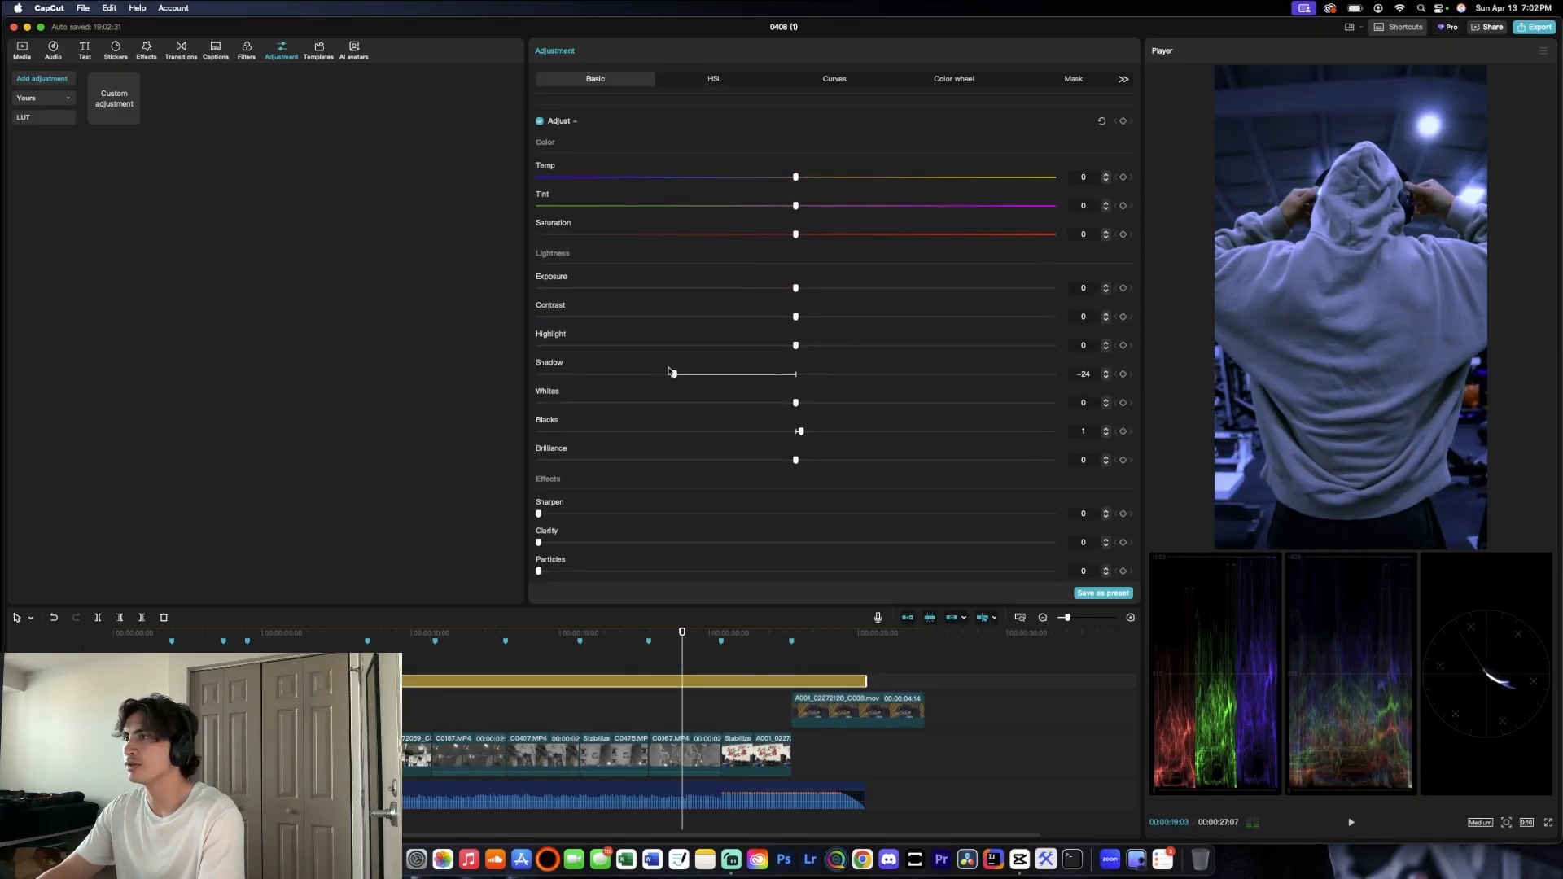
drag(658, 379, 542, 375)
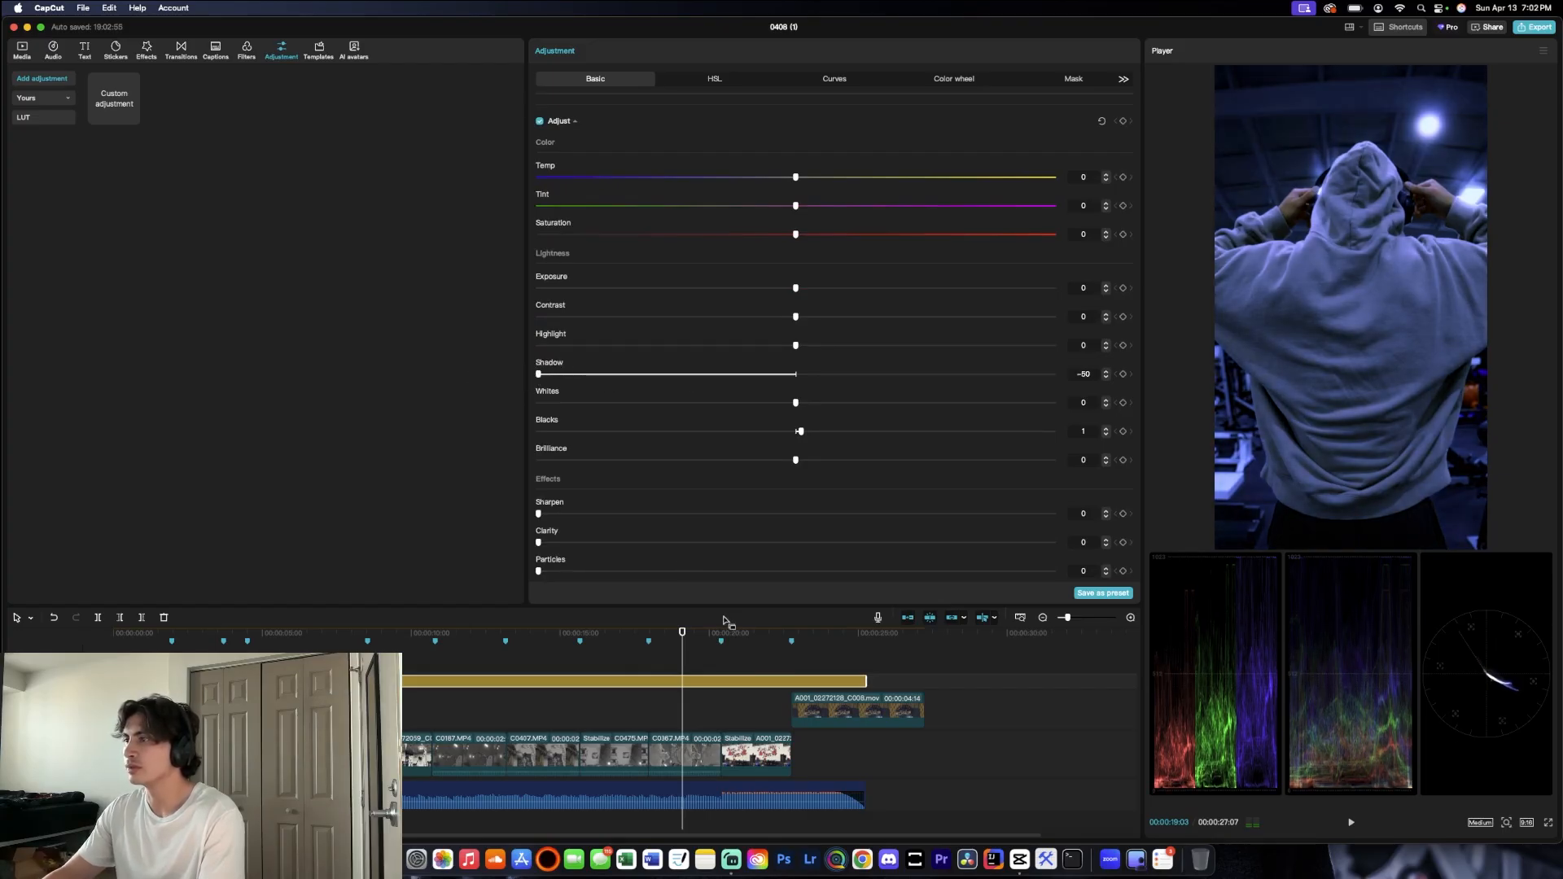
Step: Examine the basic color and lightness settings of the Iron Pit Gym sign clip
drag(682, 632, 755, 632)
click(763, 765)
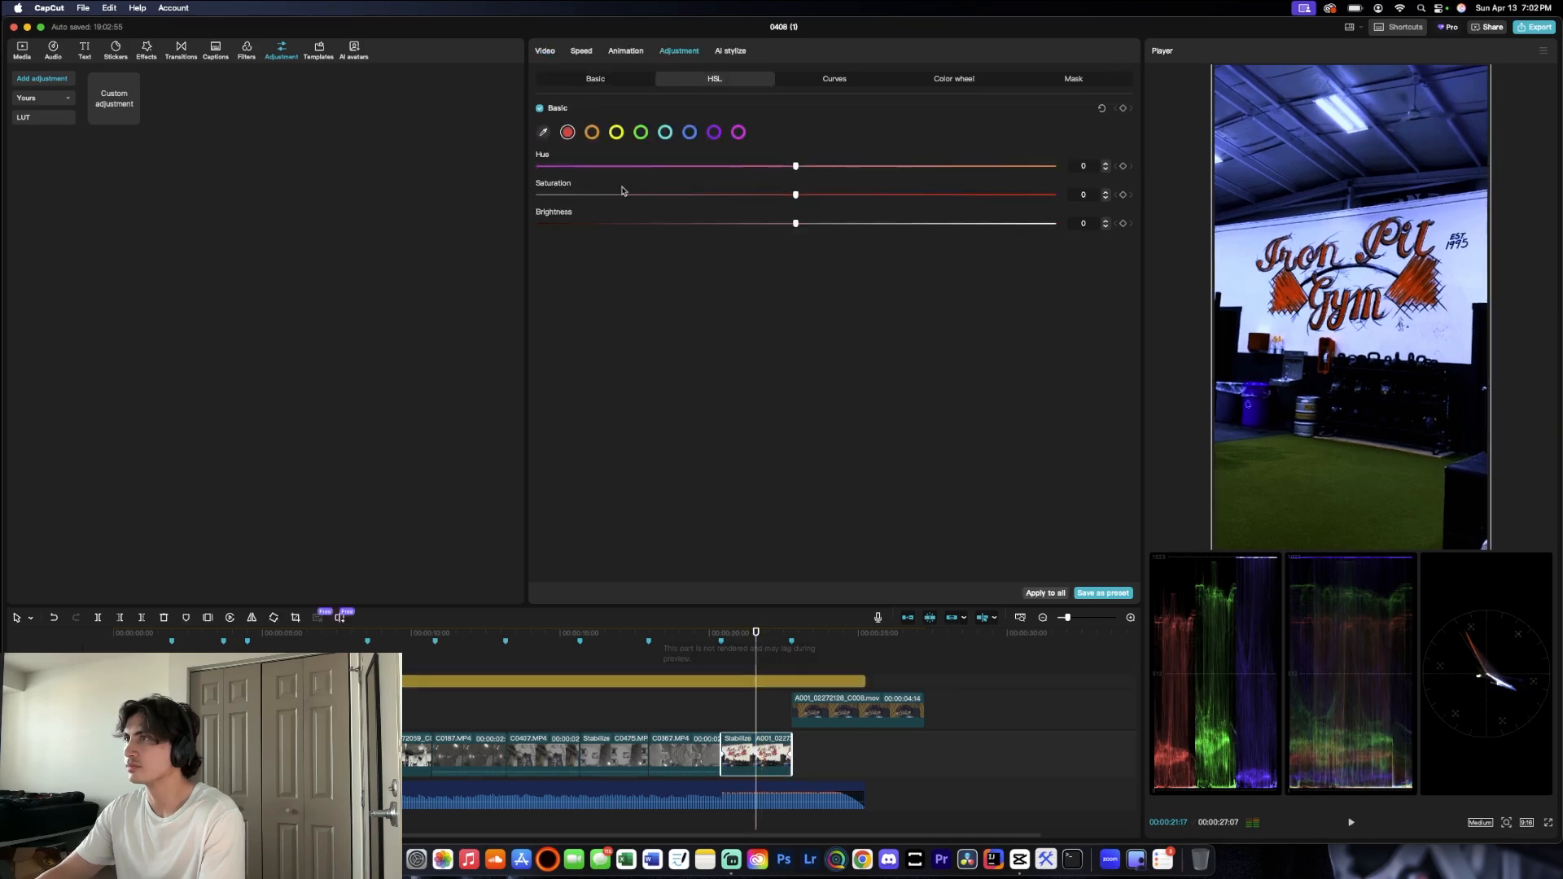
click(584, 78)
scroll(729, 373, down, 5)
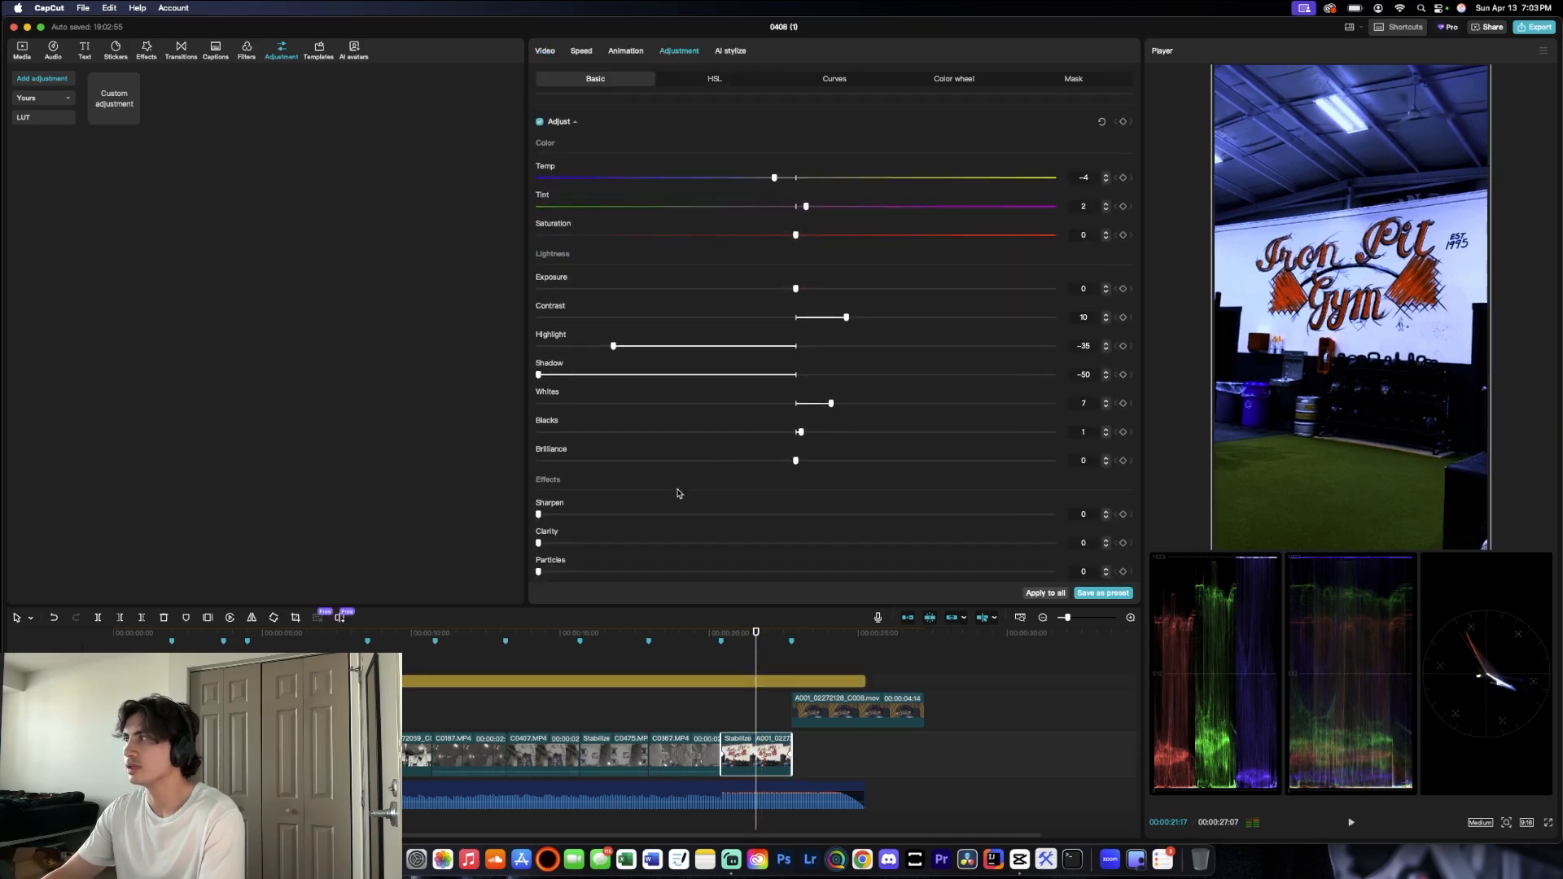
scroll(678, 493, up, 1)
Step: Split the gym exterior clip at the end of the adjustment layer and remove the excess part
drag(755, 633, 791, 633)
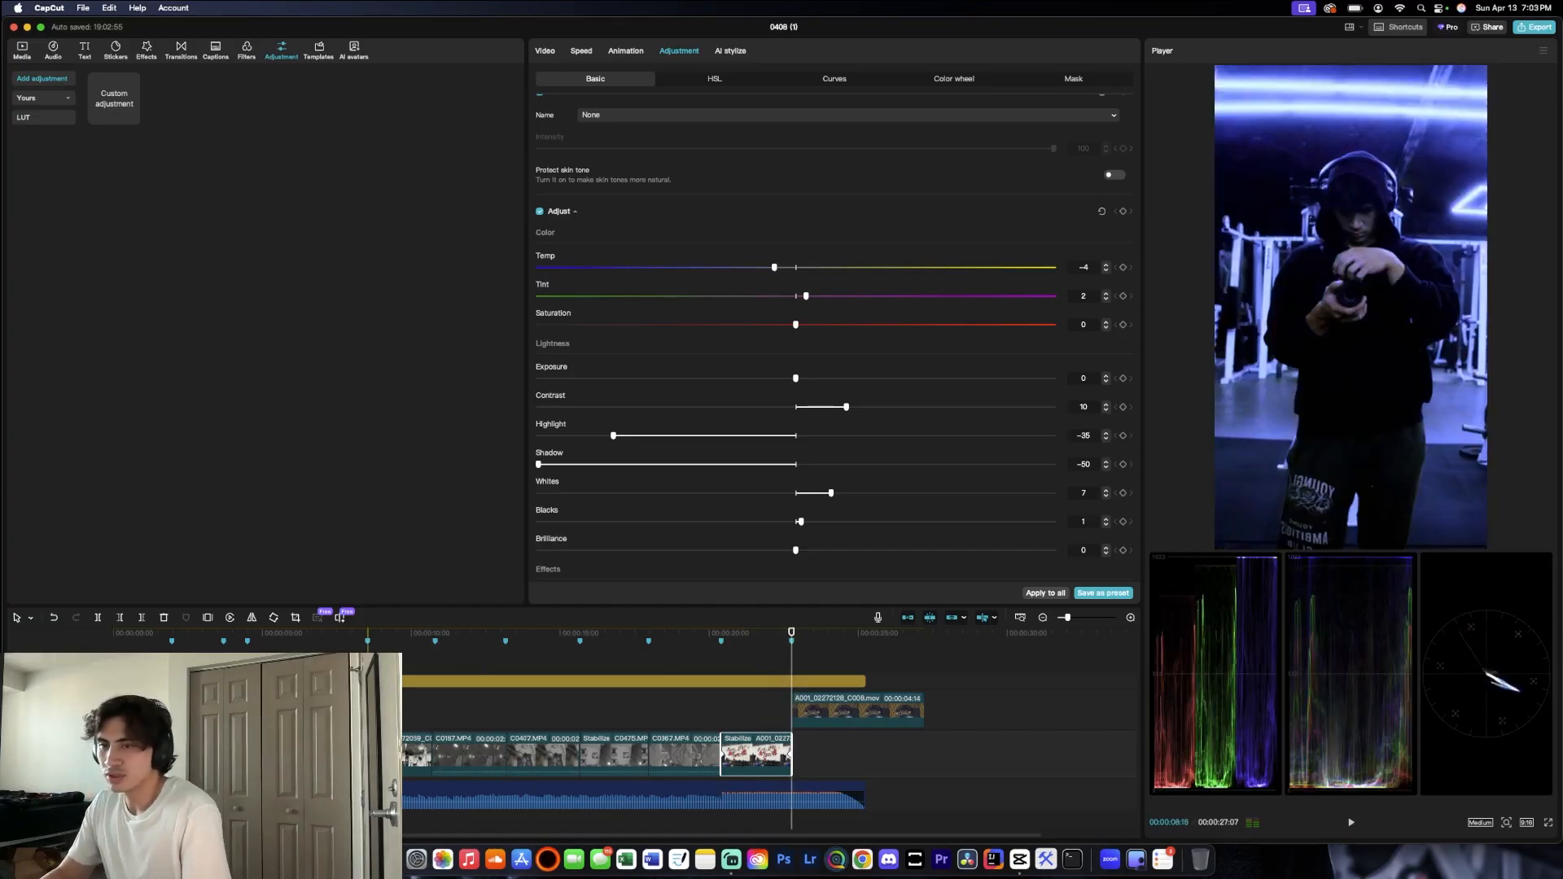
click(866, 705)
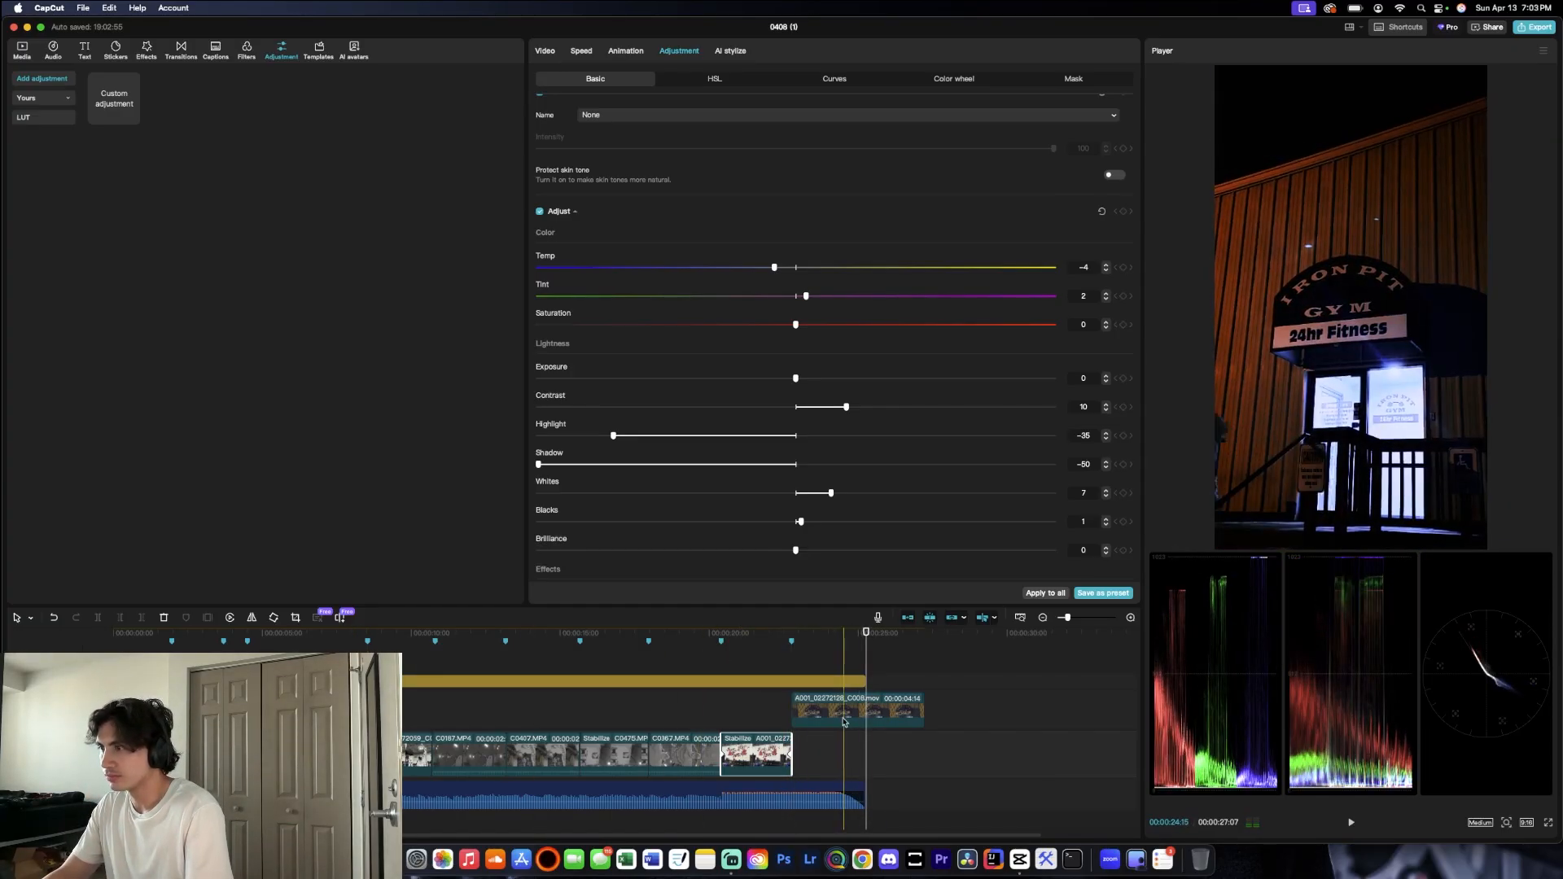
click(871, 713)
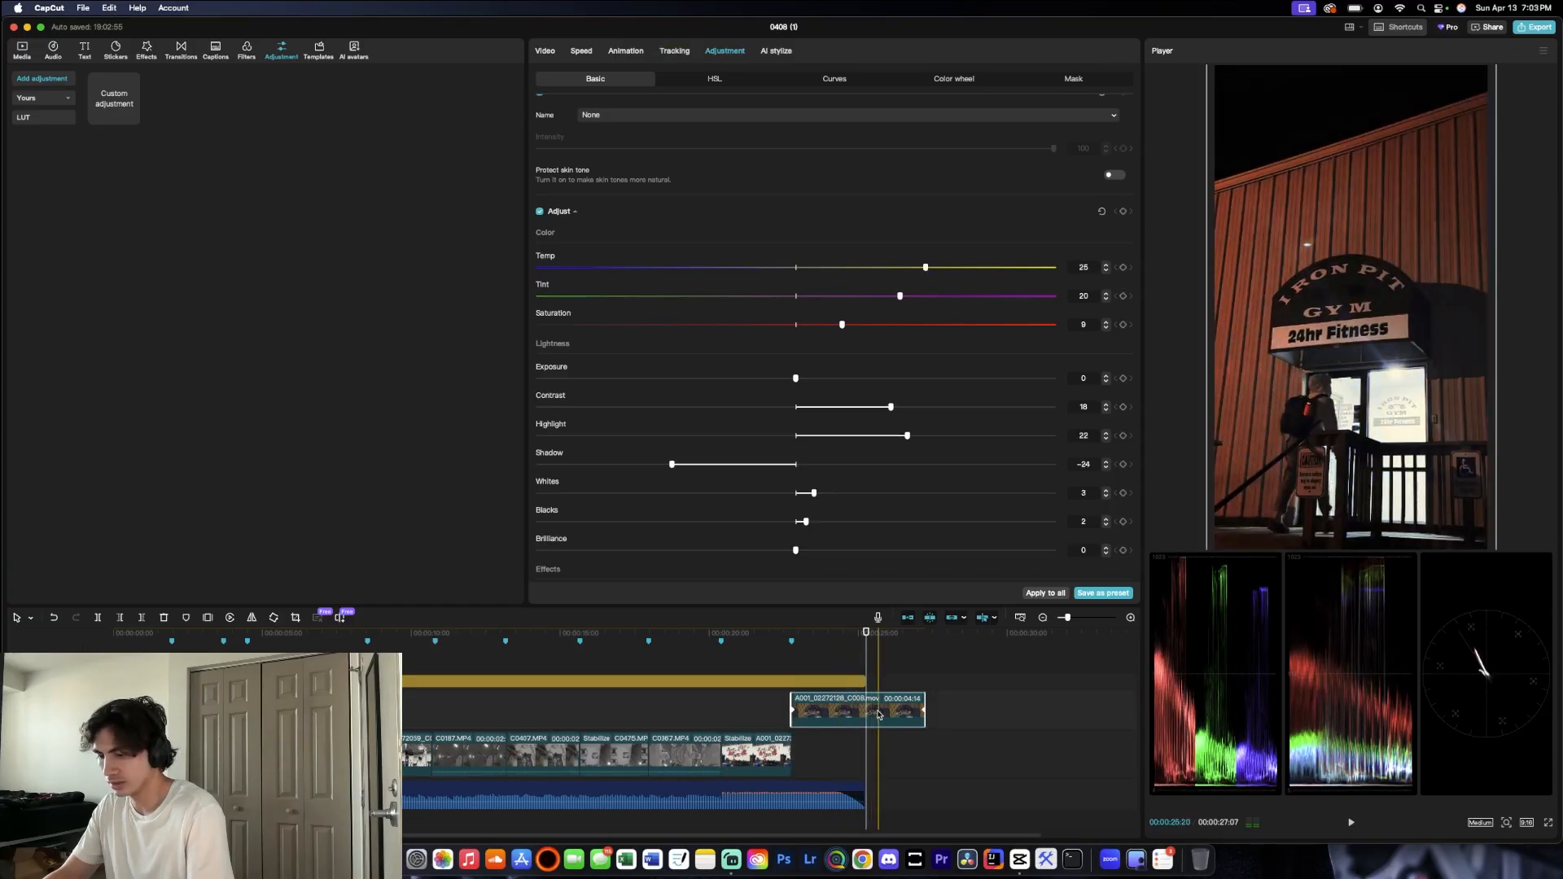
key(b)
click(873, 712)
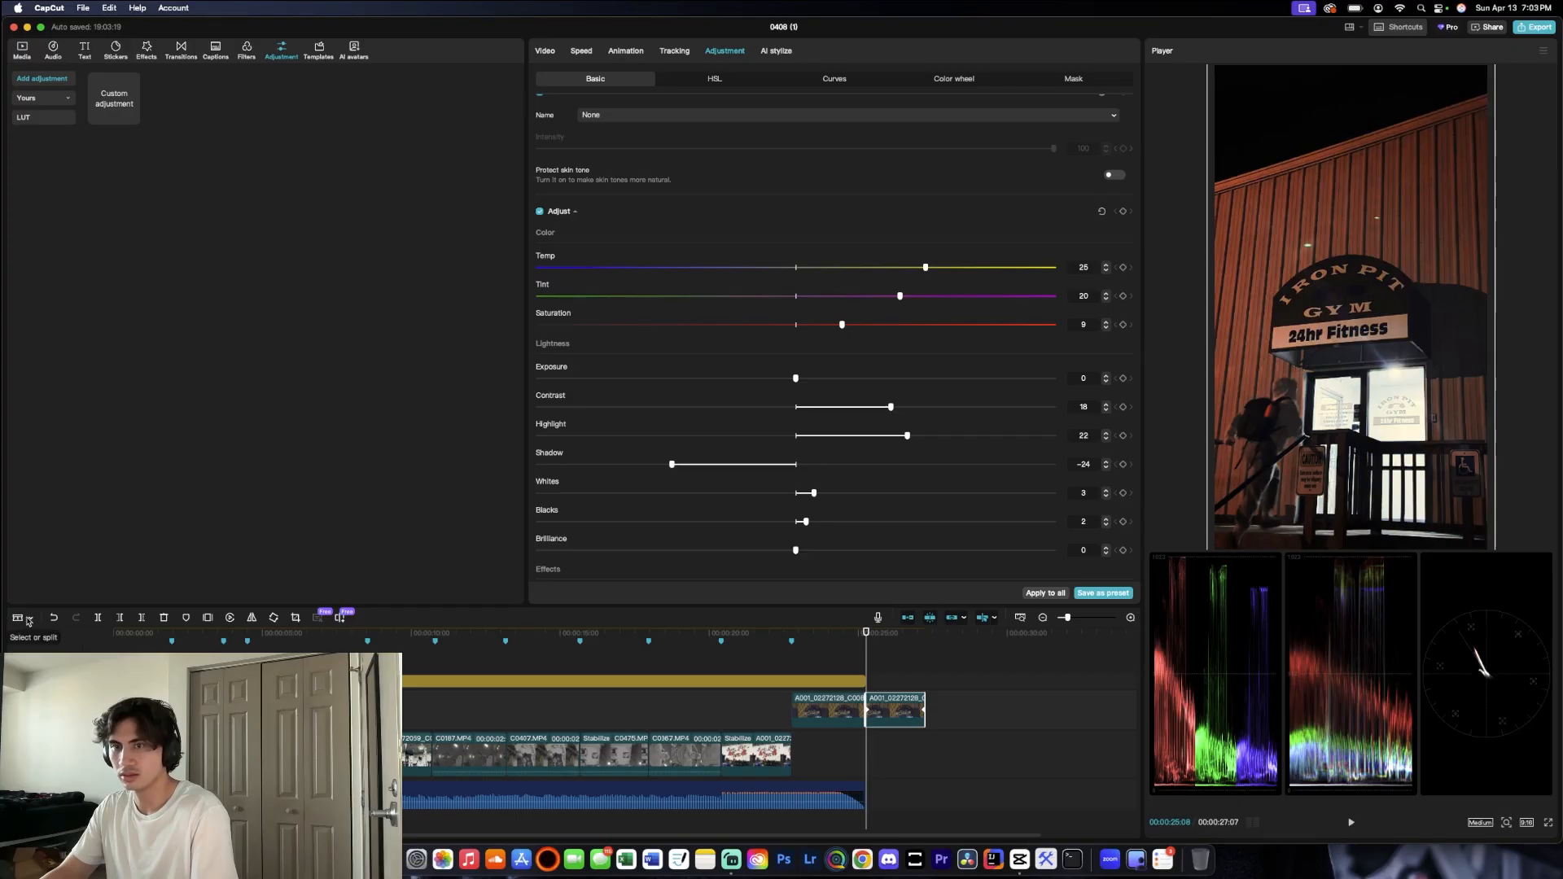
drag(875, 715, 172, 712)
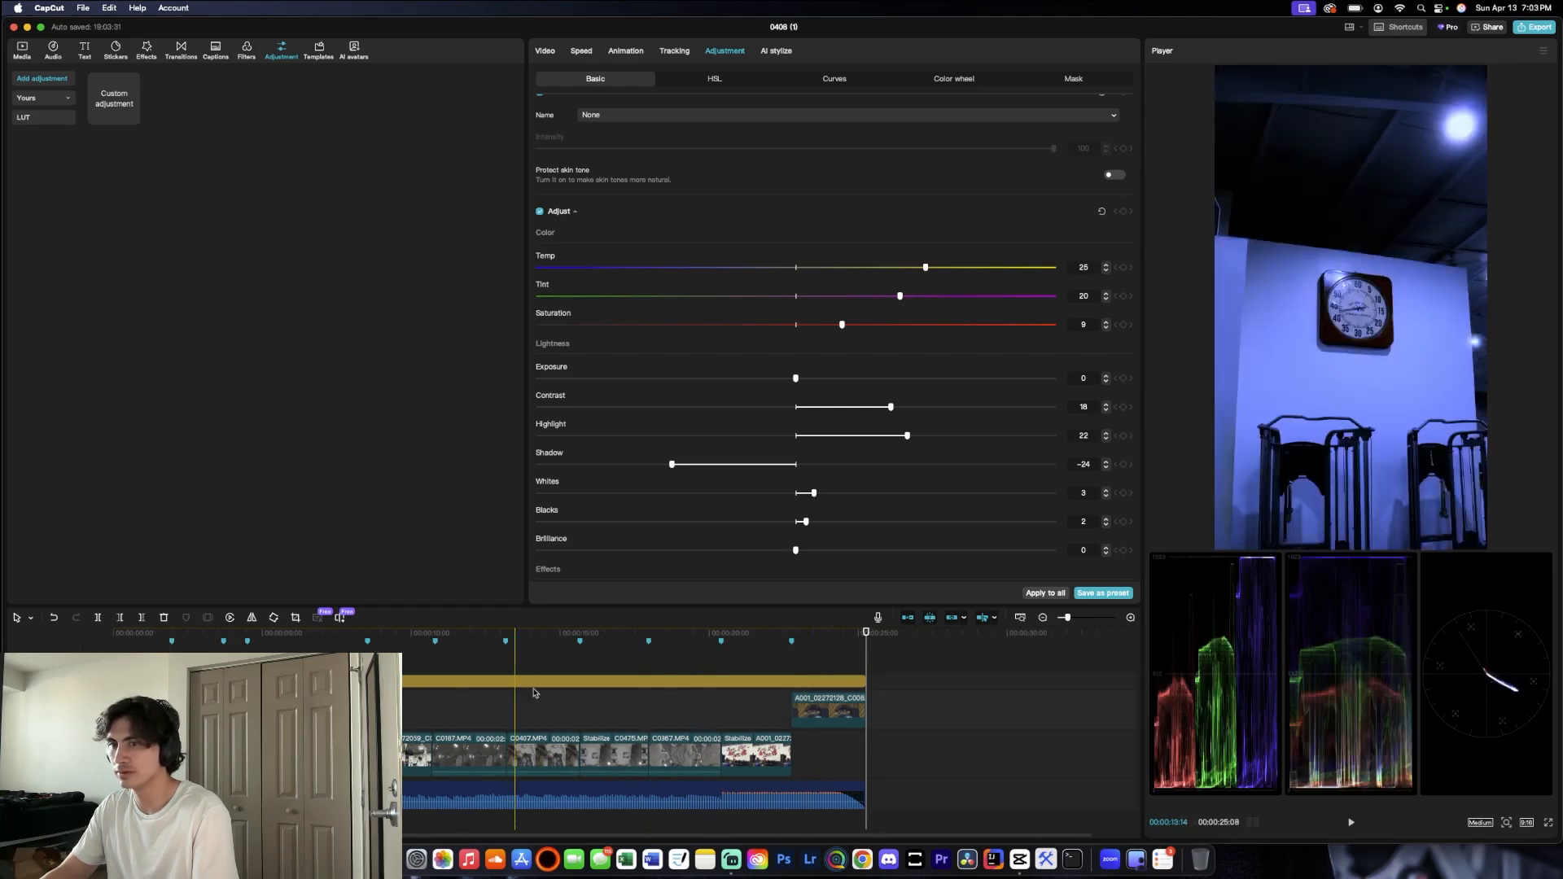
Step: Play the video through from the beginning to review the grade across all clips
click(649, 643)
click(114, 632)
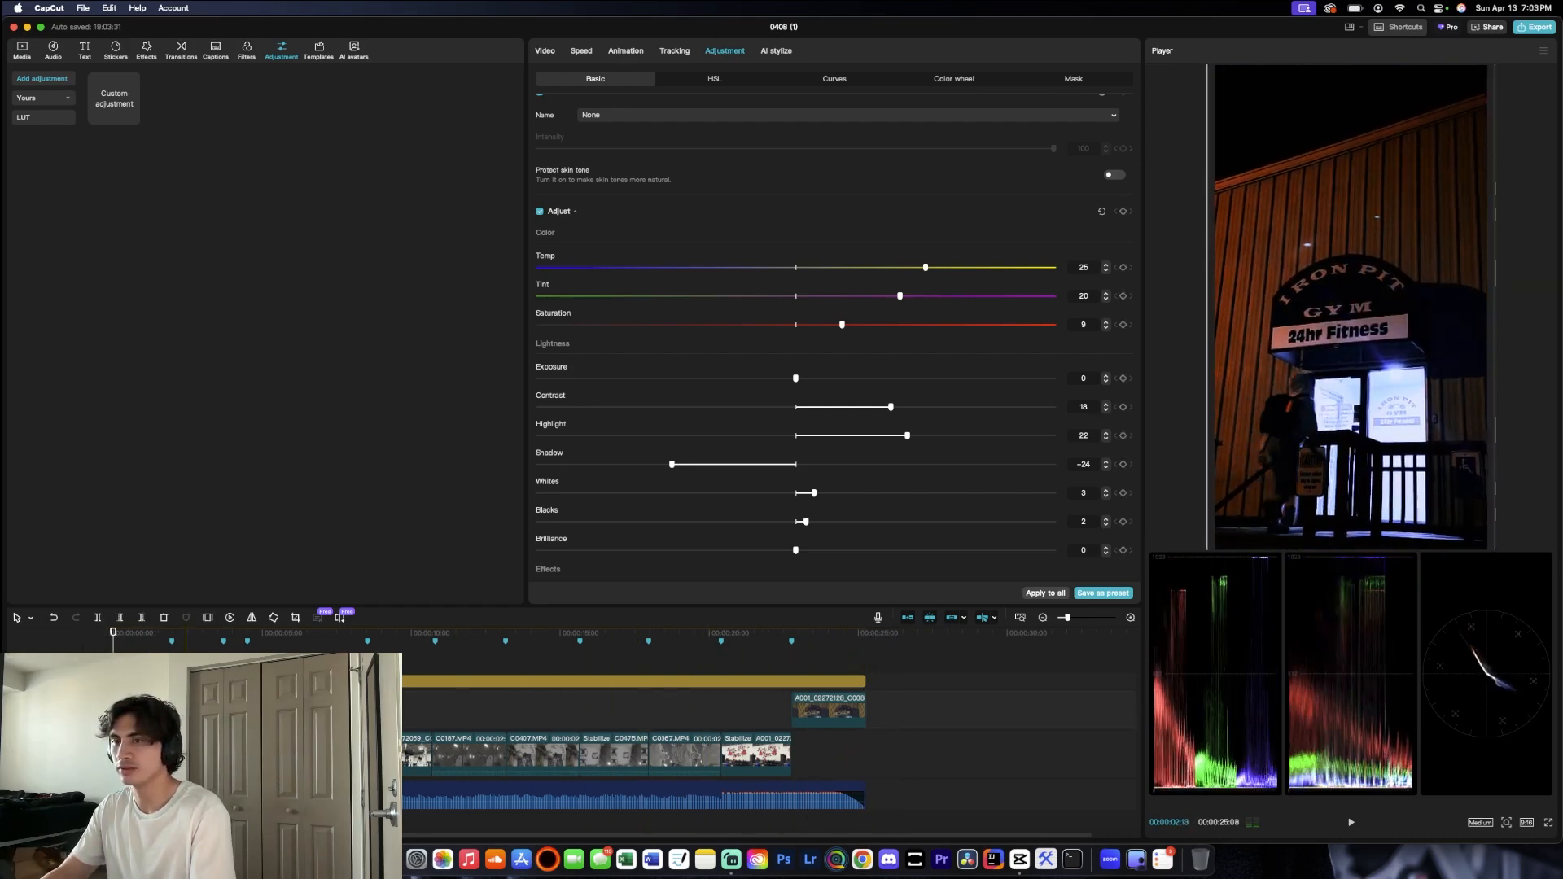
click(279, 634)
drag(279, 634, 10, 643)
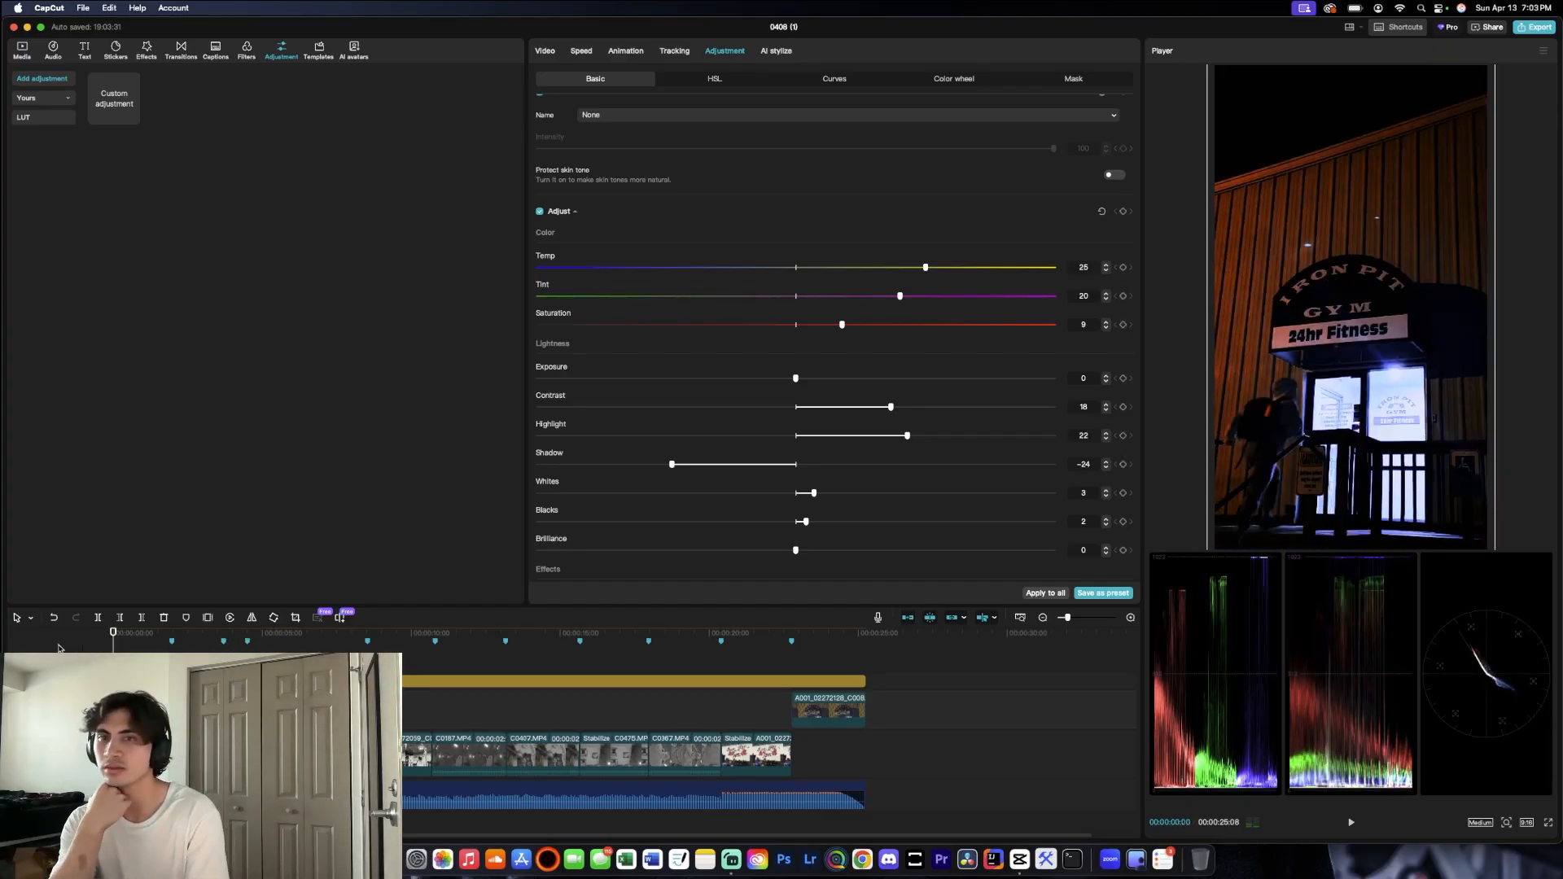
key(space)
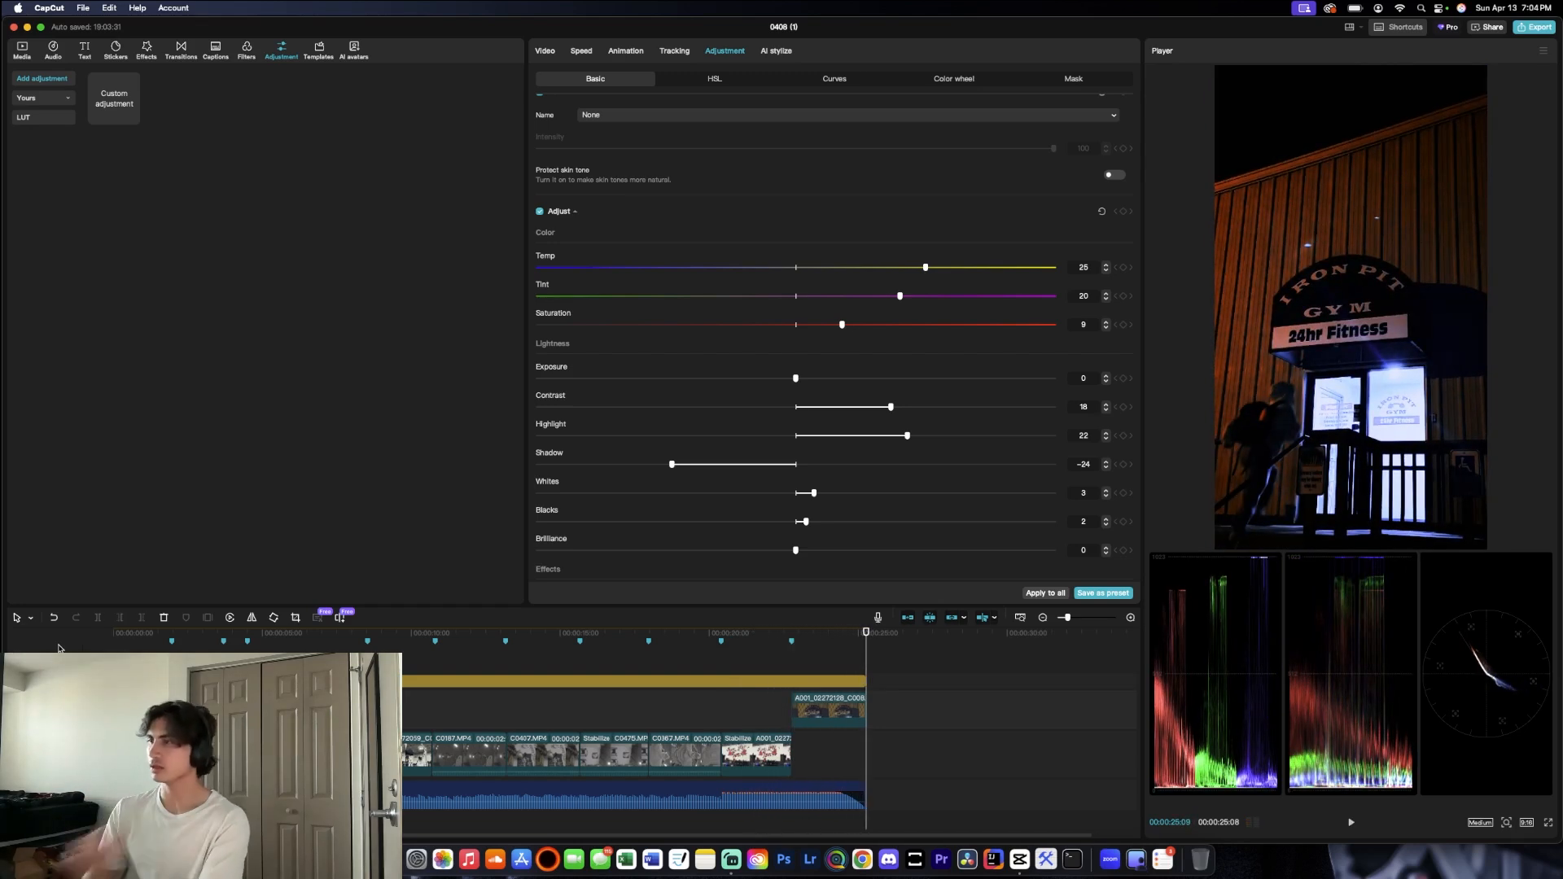
drag(865, 632, 113, 632)
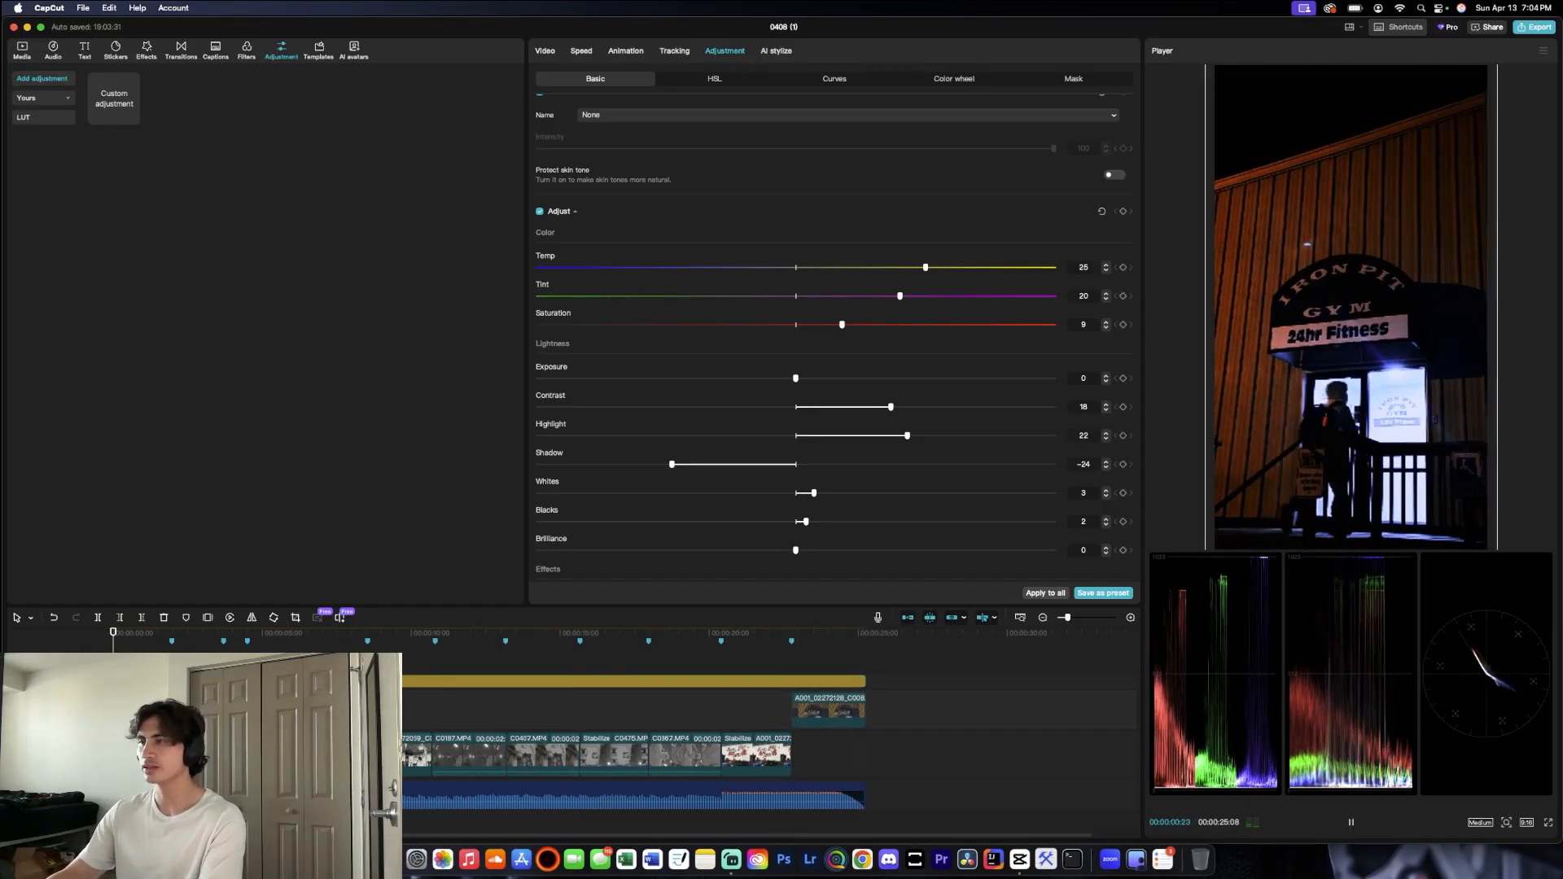
key(space)
Step: Set the Shadow of the bodybuilder artwork clip to -50 and inspect the pull-up clip's settings
click(195, 755)
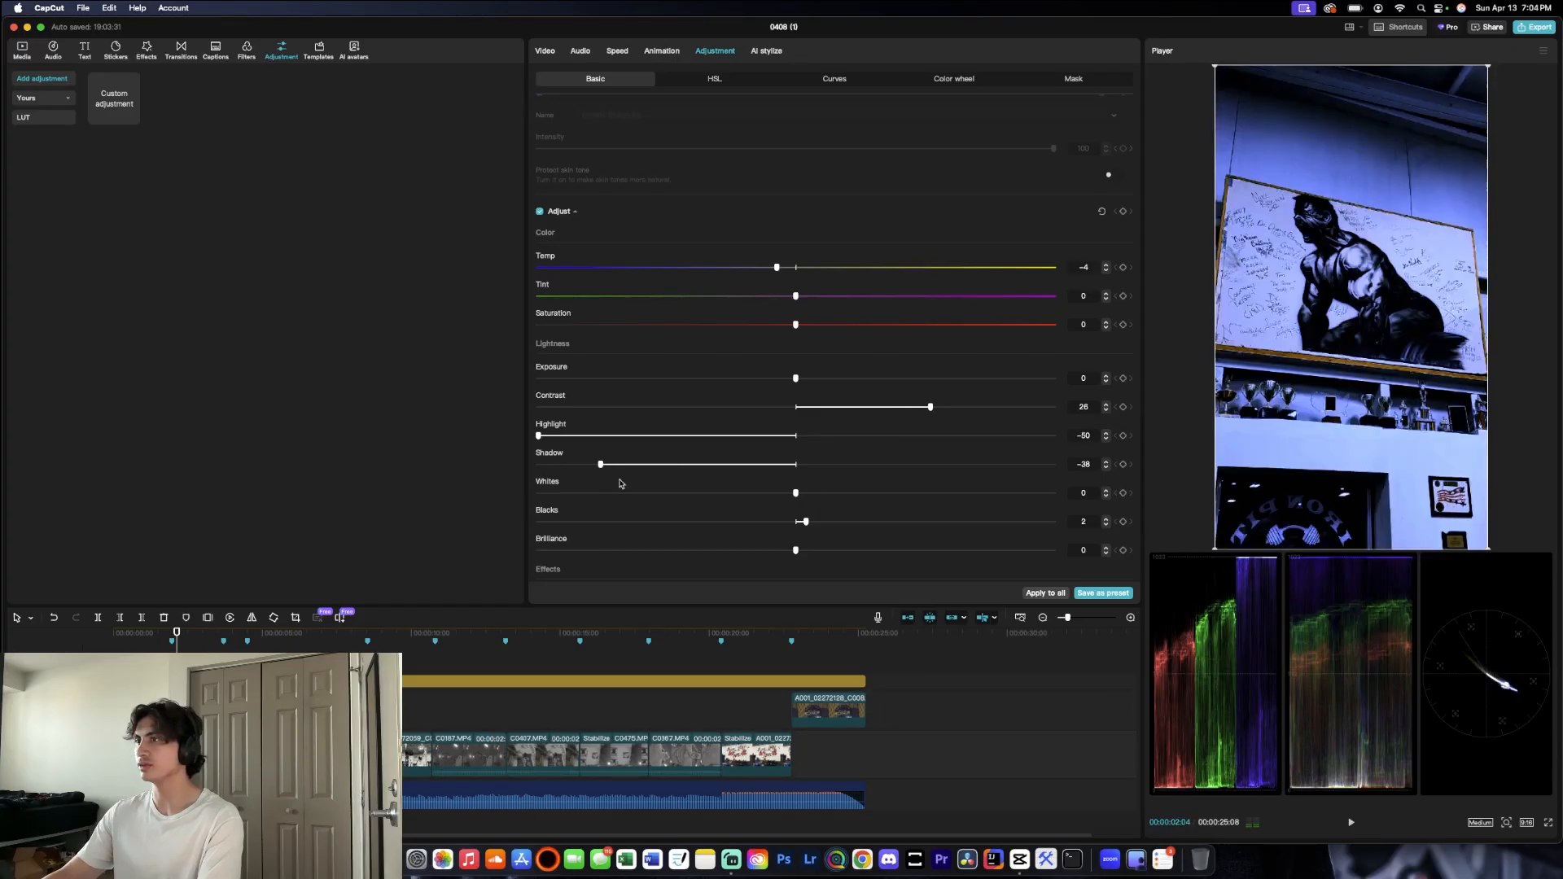
drag(599, 464, 478, 471)
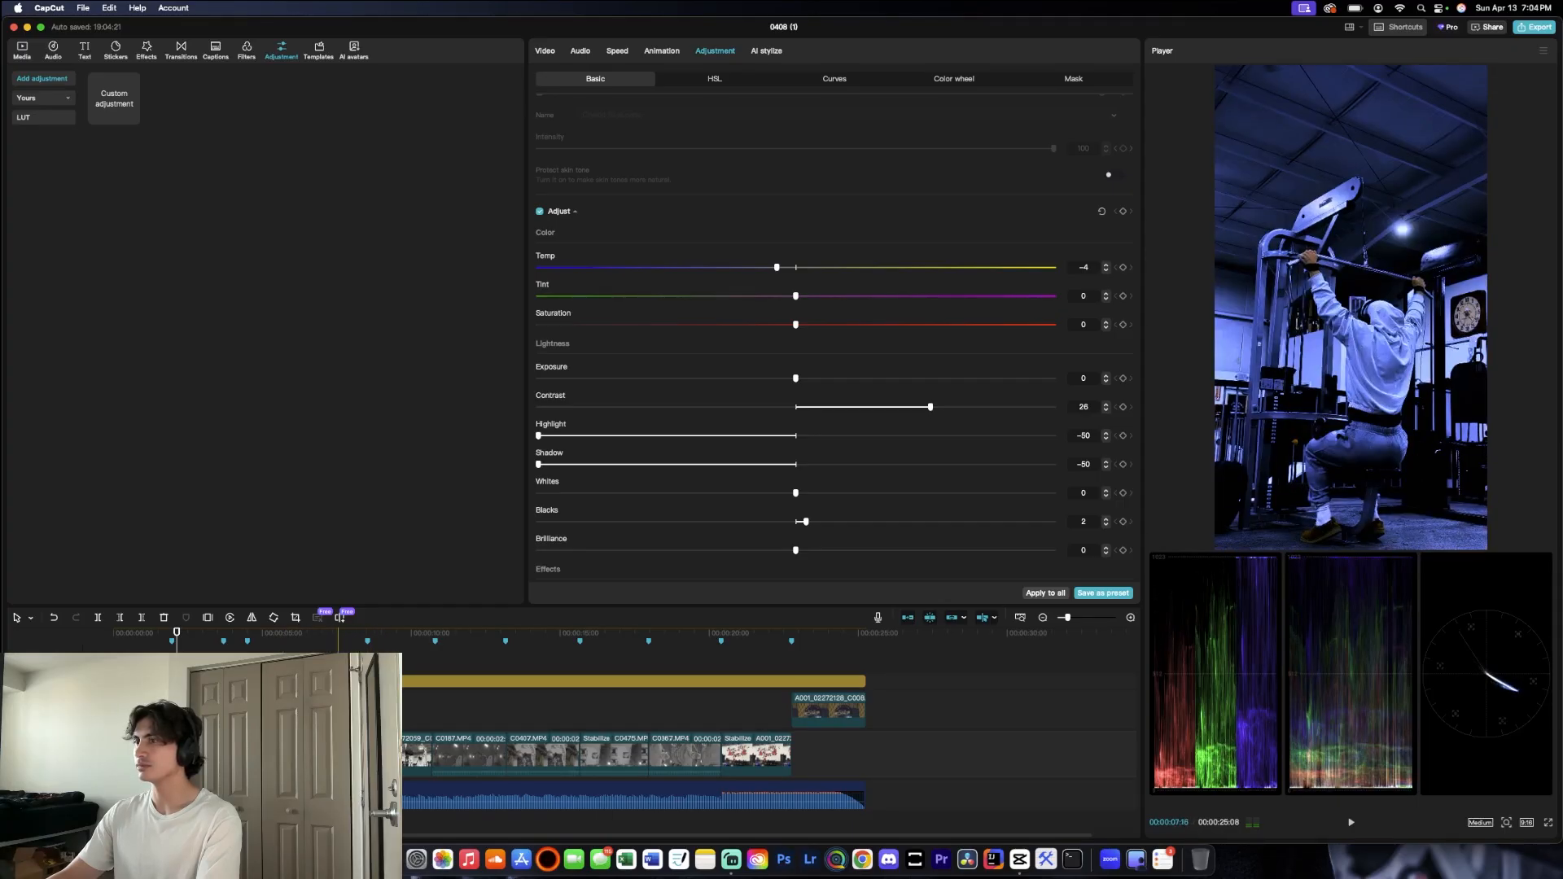
click(343, 755)
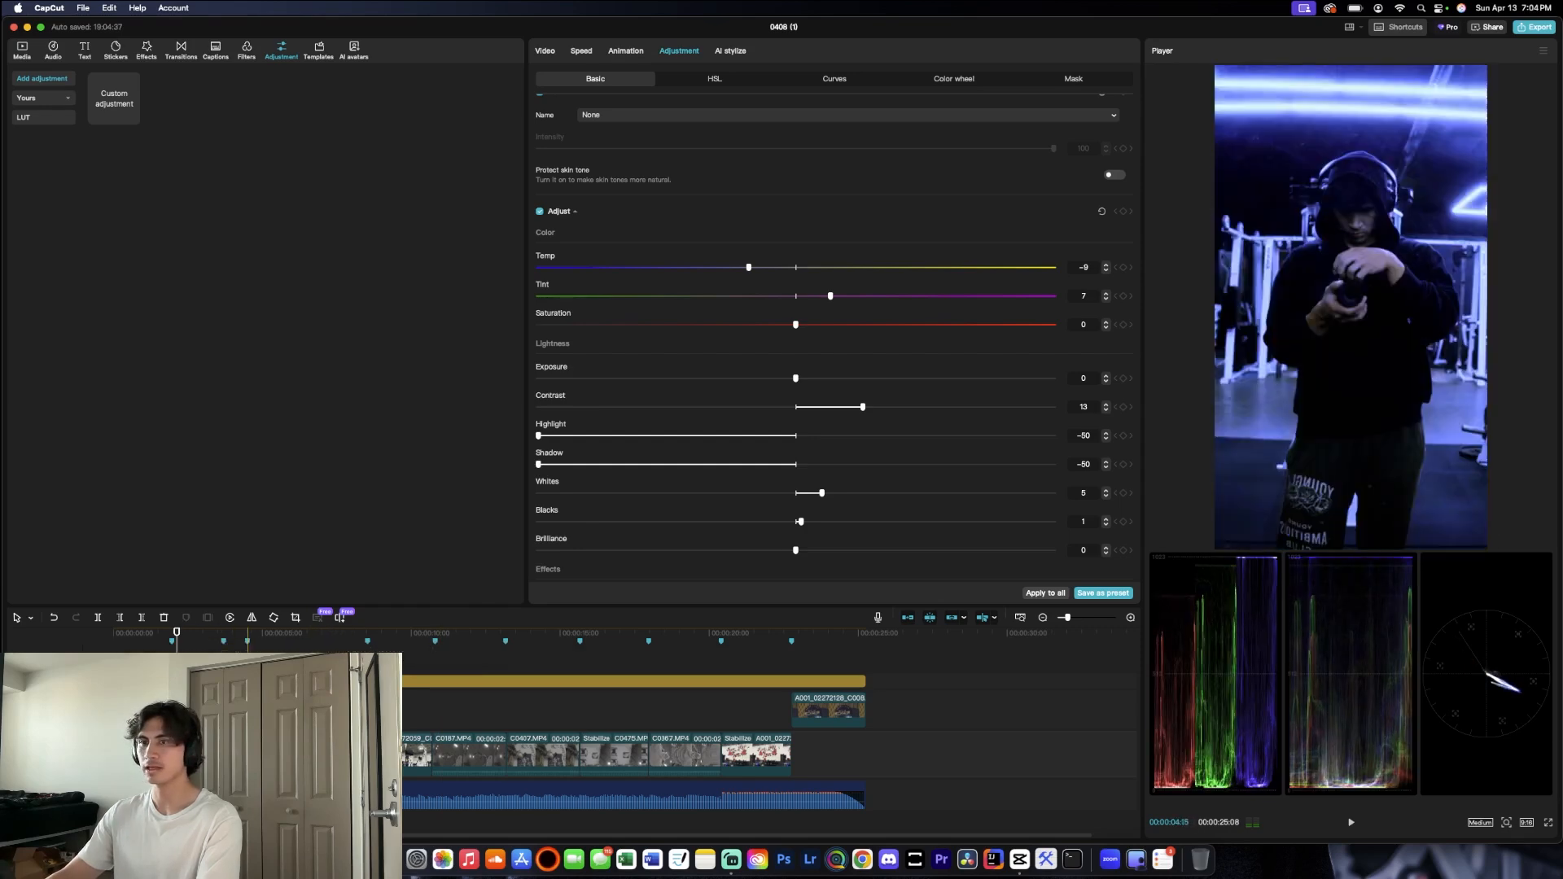
Step: Add a second custom adjustment layer from the start of the artwork clip and extend it to the end of the video
click(112, 112)
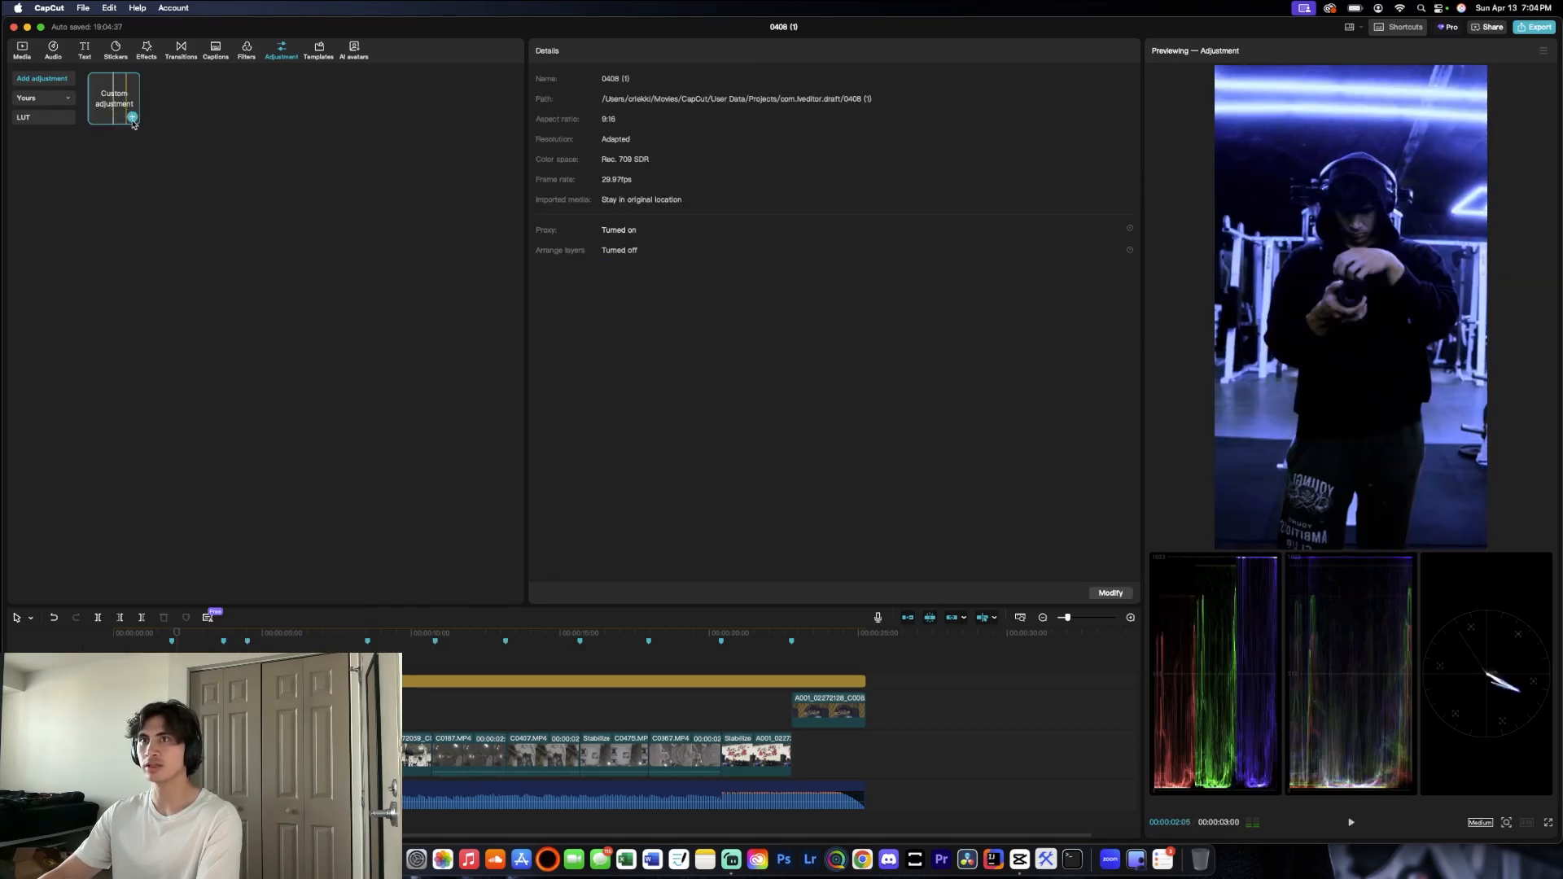
click(132, 117)
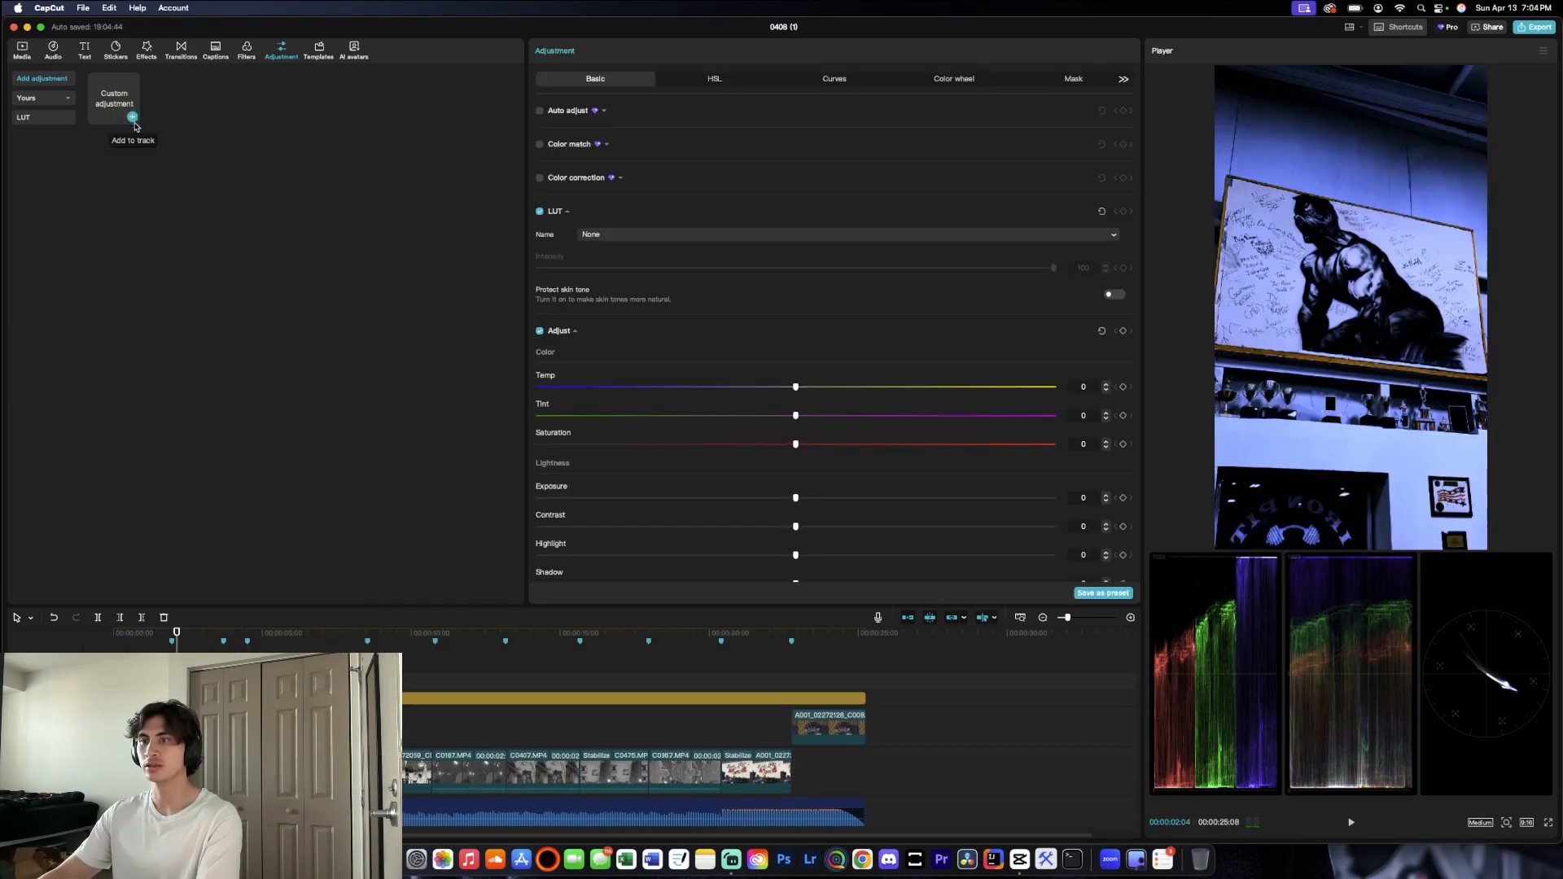
click(172, 638)
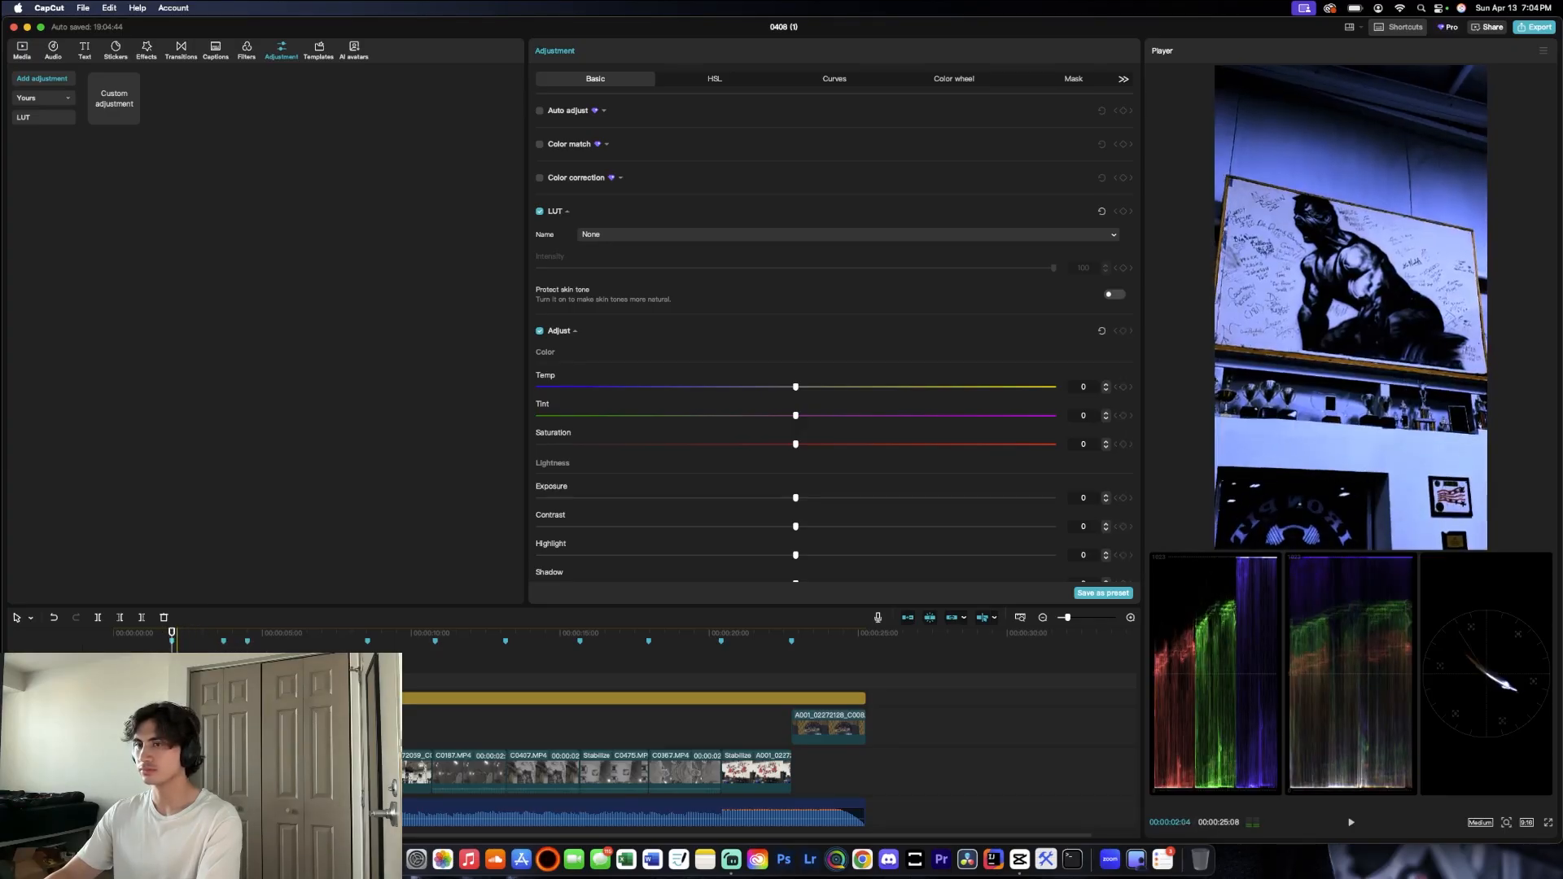
drag(264, 680, 899, 674)
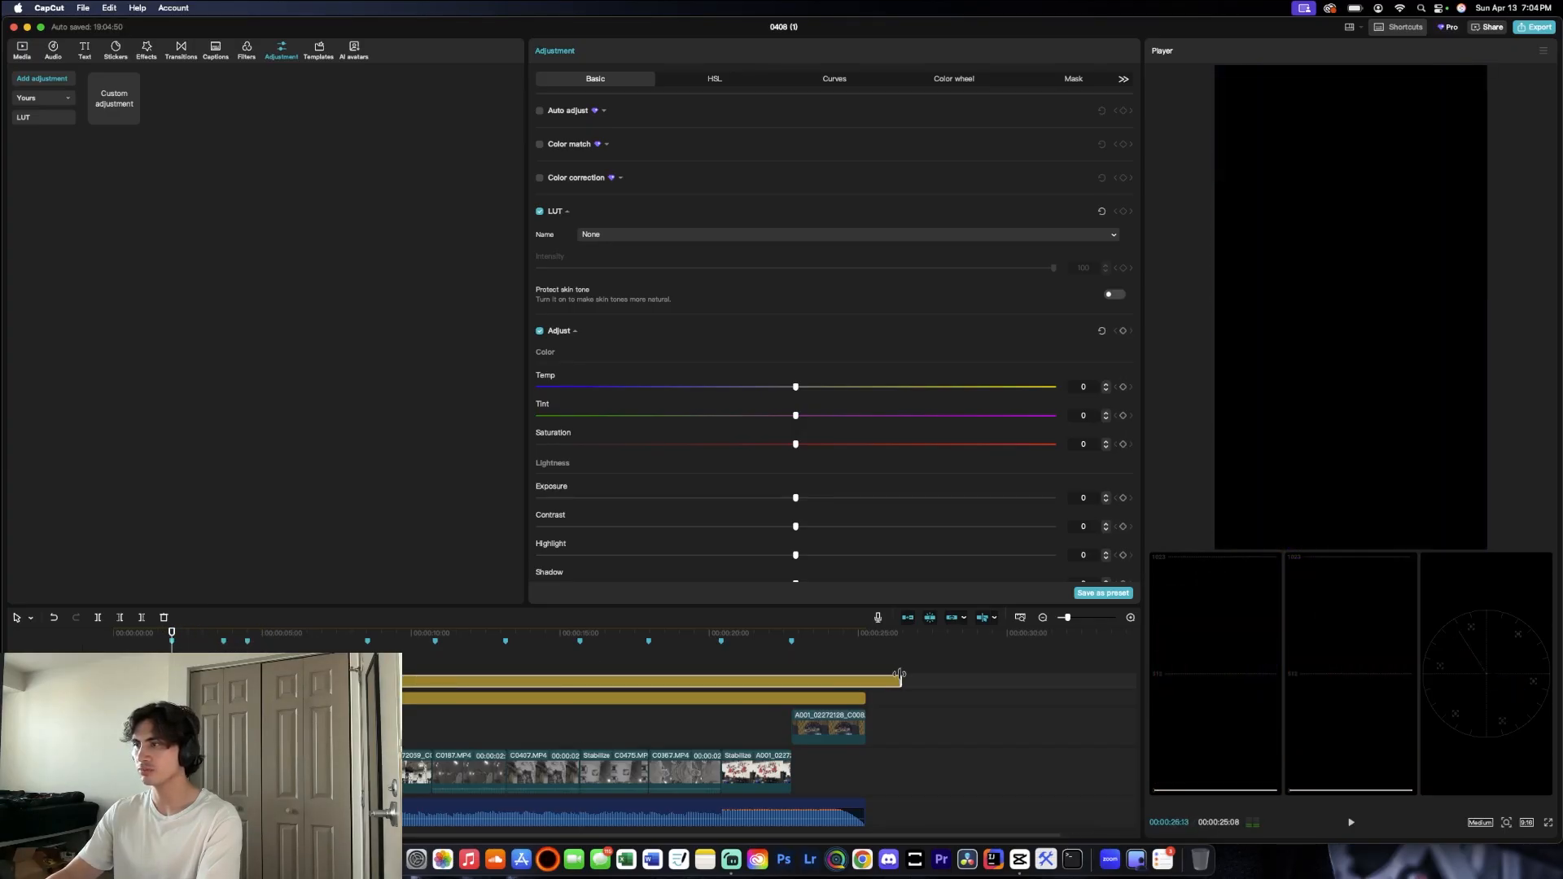
key(space)
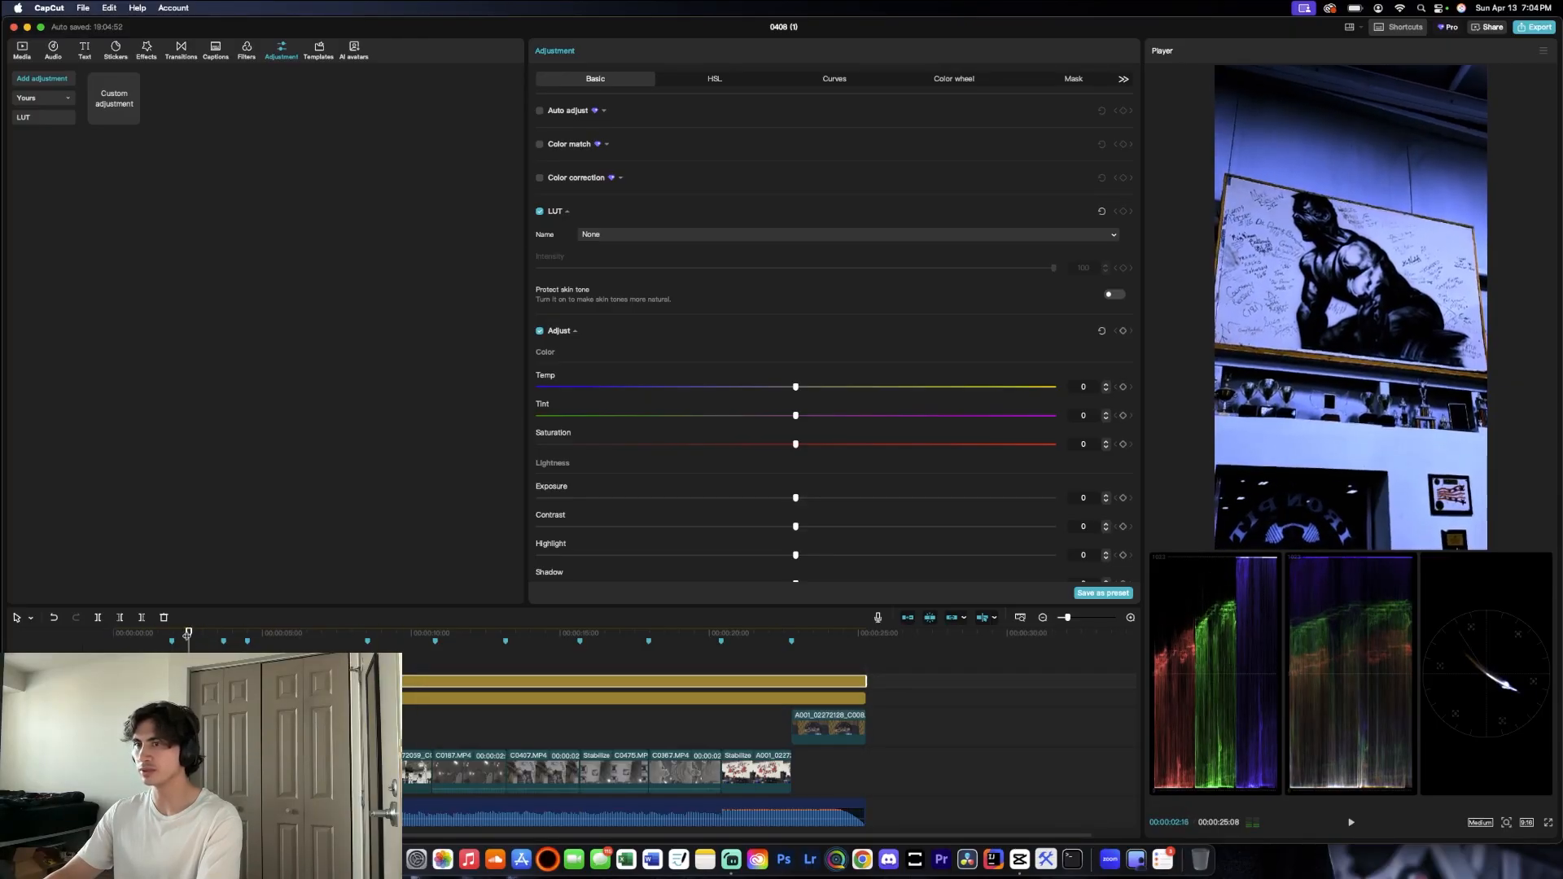
Step: Split the new upper adjustment layer at the end of the artwork clip
key(b)
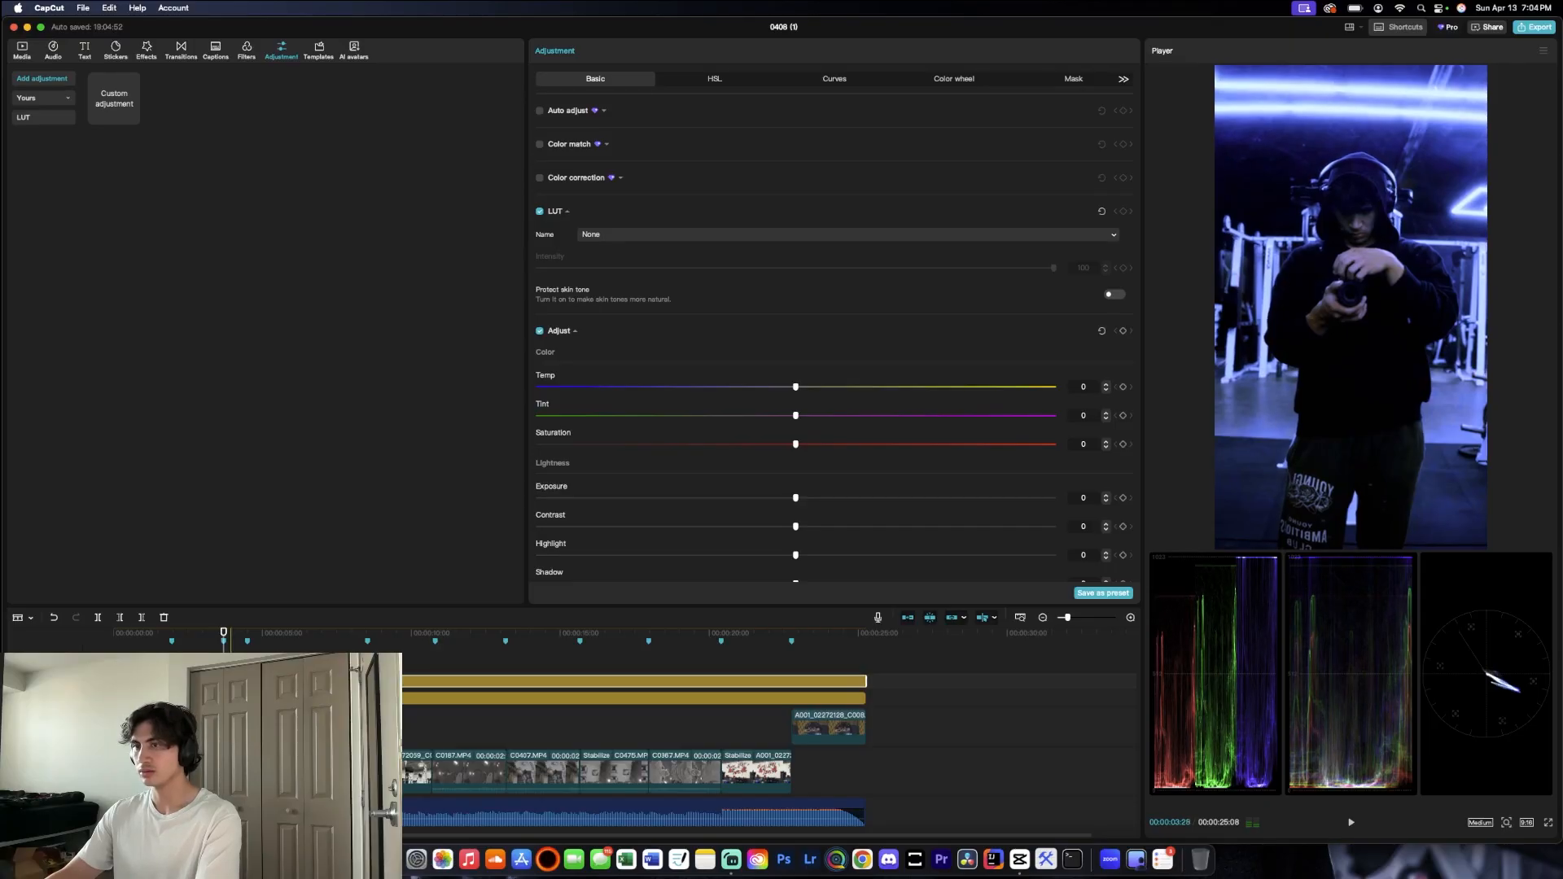
click(230, 663)
key(n)
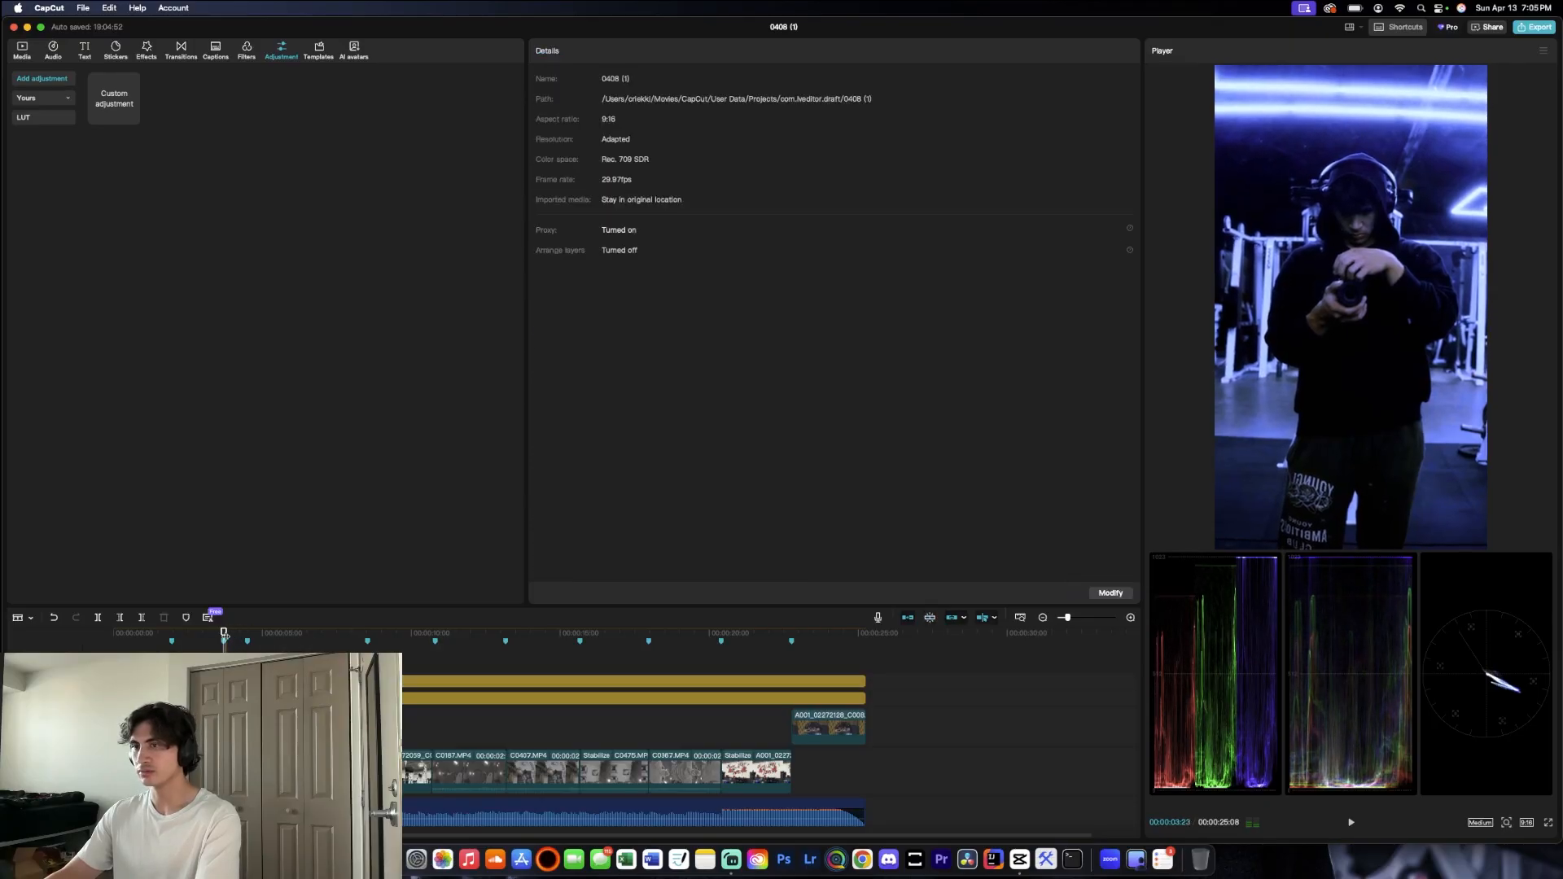
key(Up)
key(Up)
key(Up)
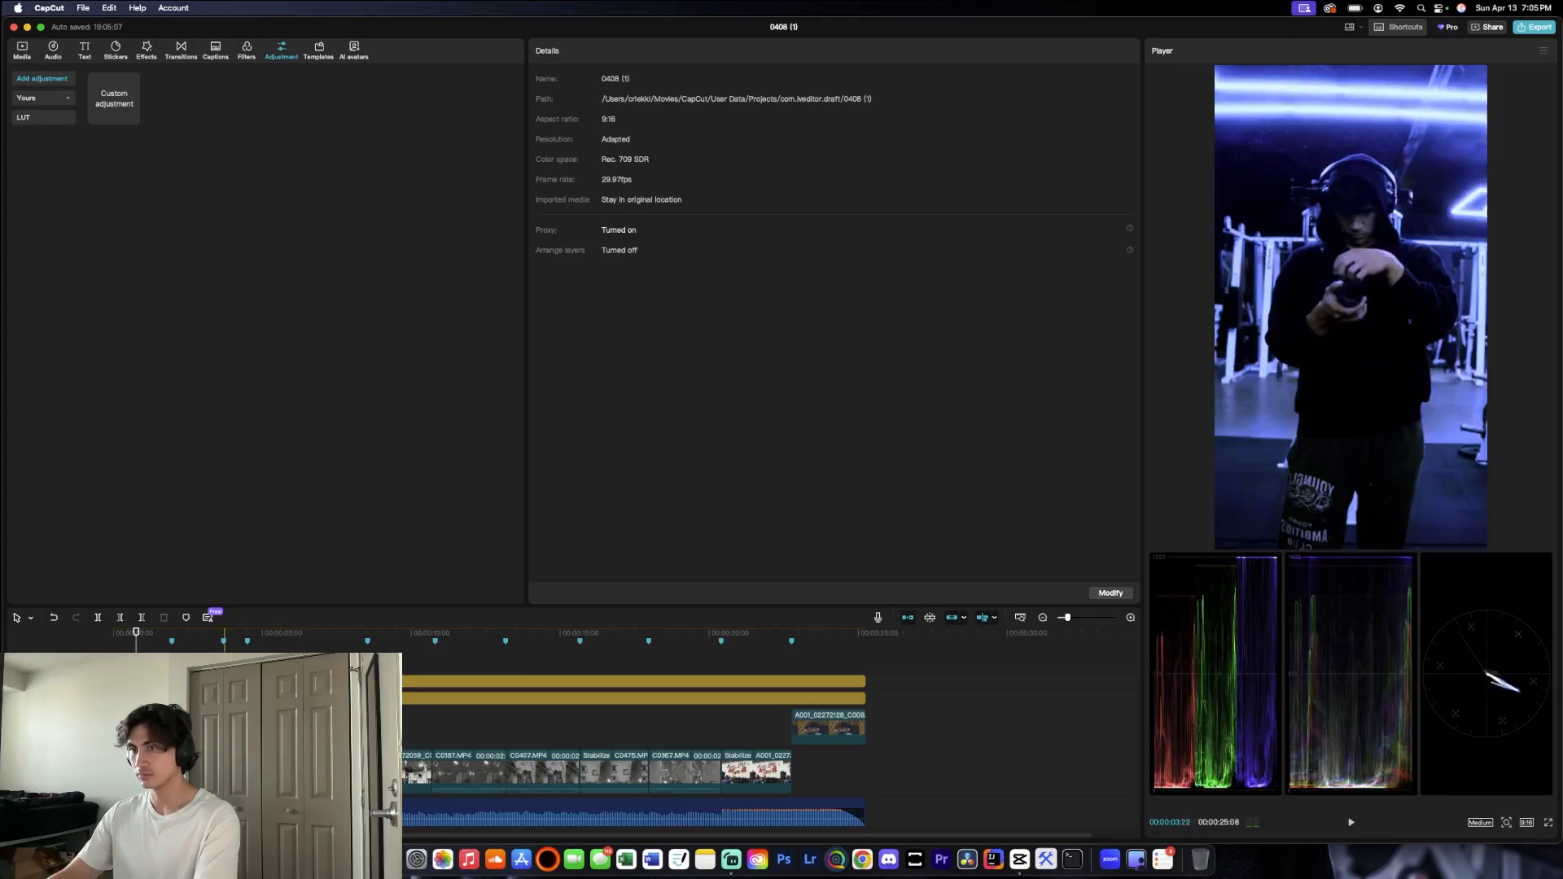
click(222, 681)
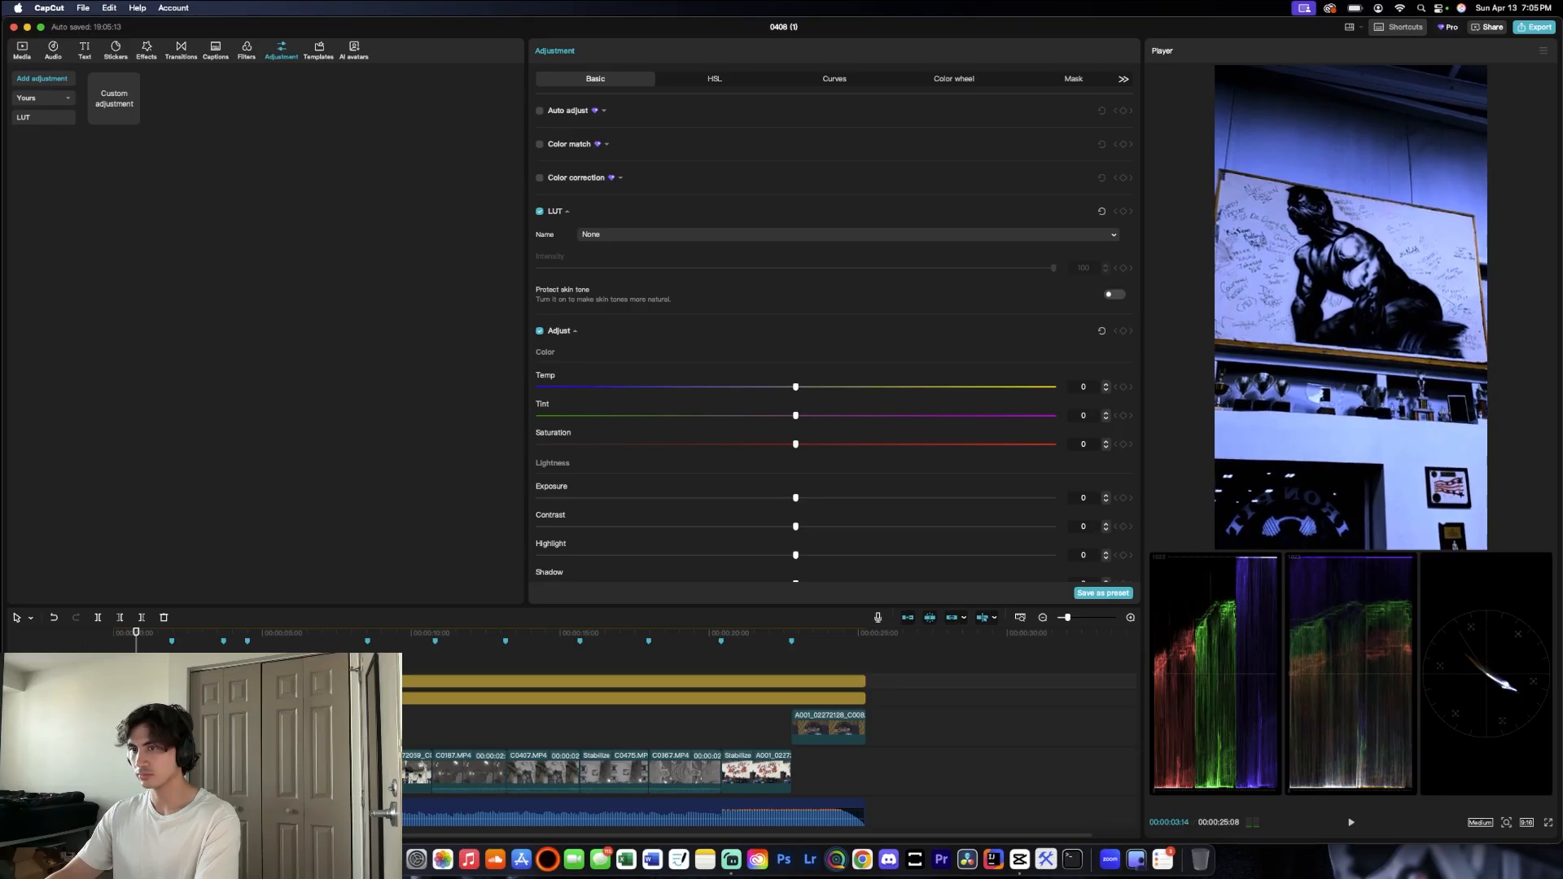
click(210, 632)
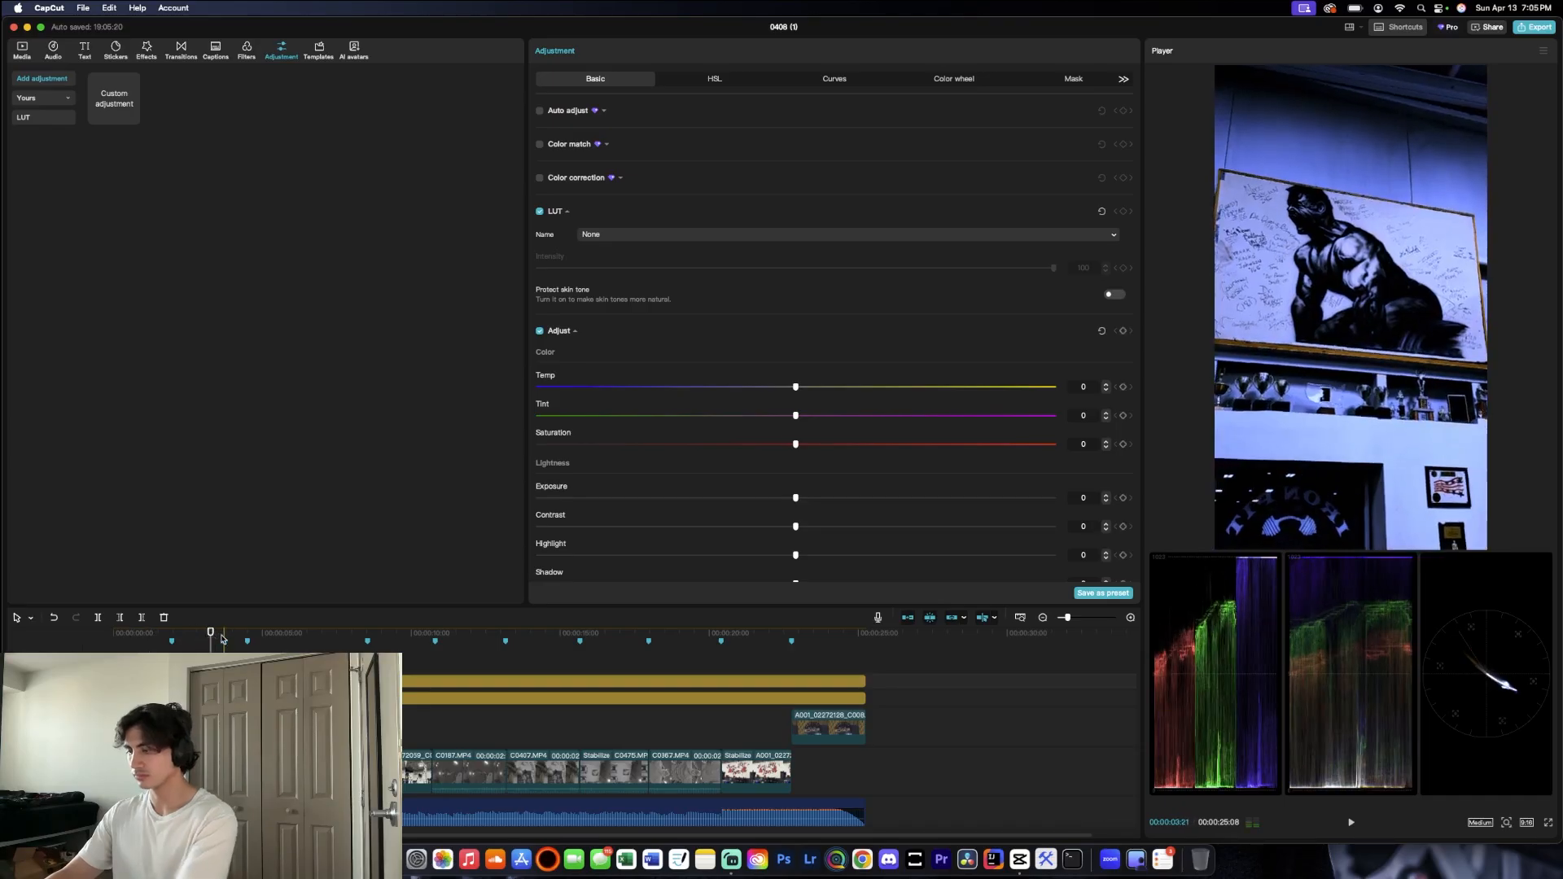
click(294, 633)
click(224, 632)
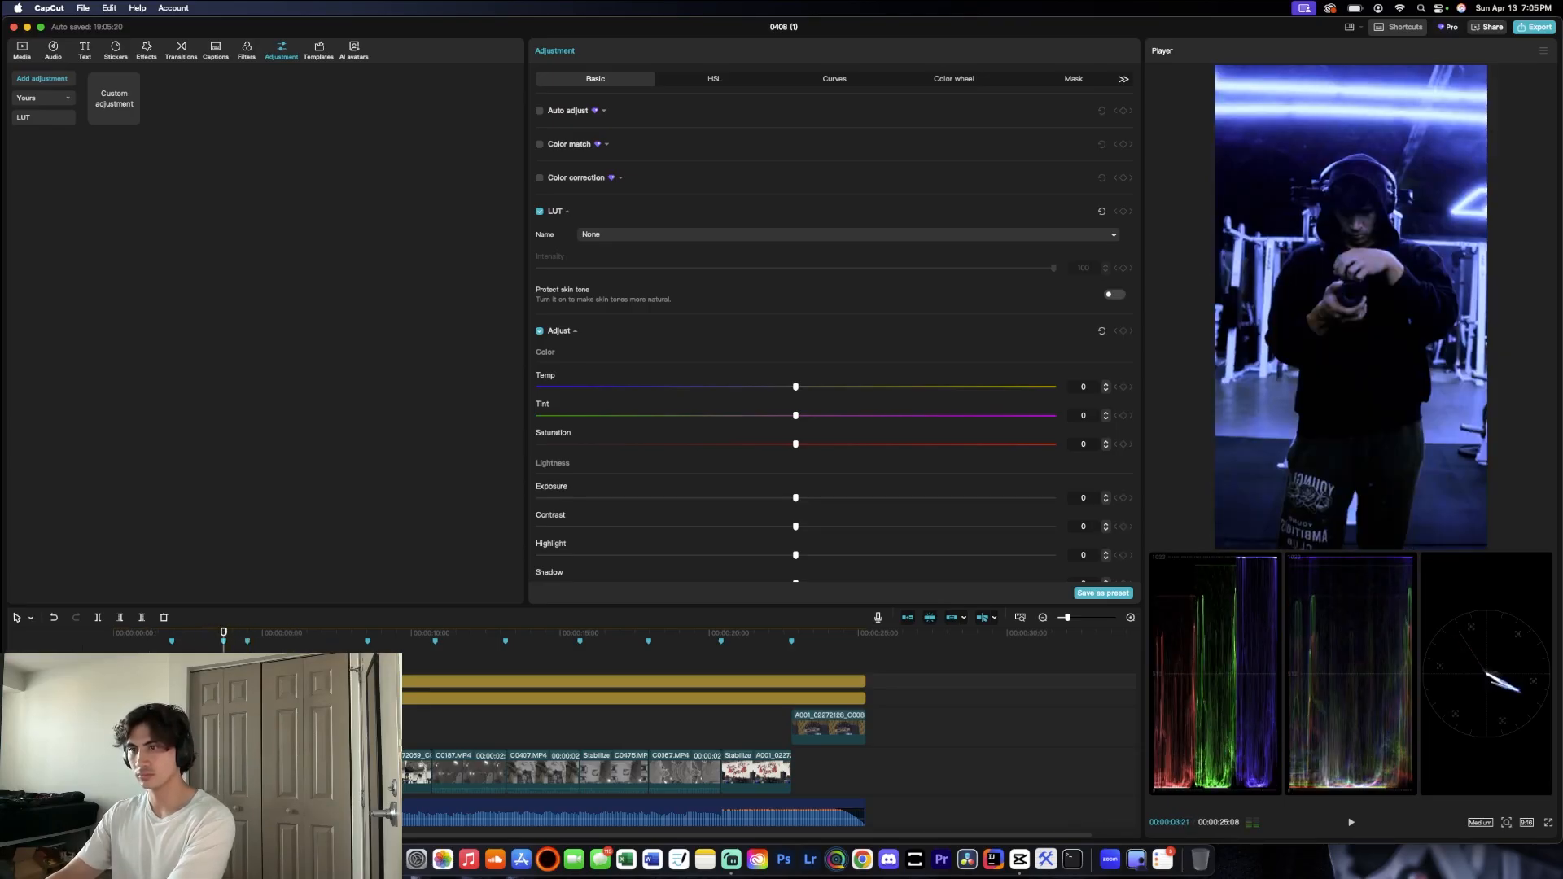
key(Left)
click(204, 632)
Step: Shift the upper adjustment section after the cut further along its track, separating it from the artwork section
drag(244, 681, 366, 676)
click(371, 727)
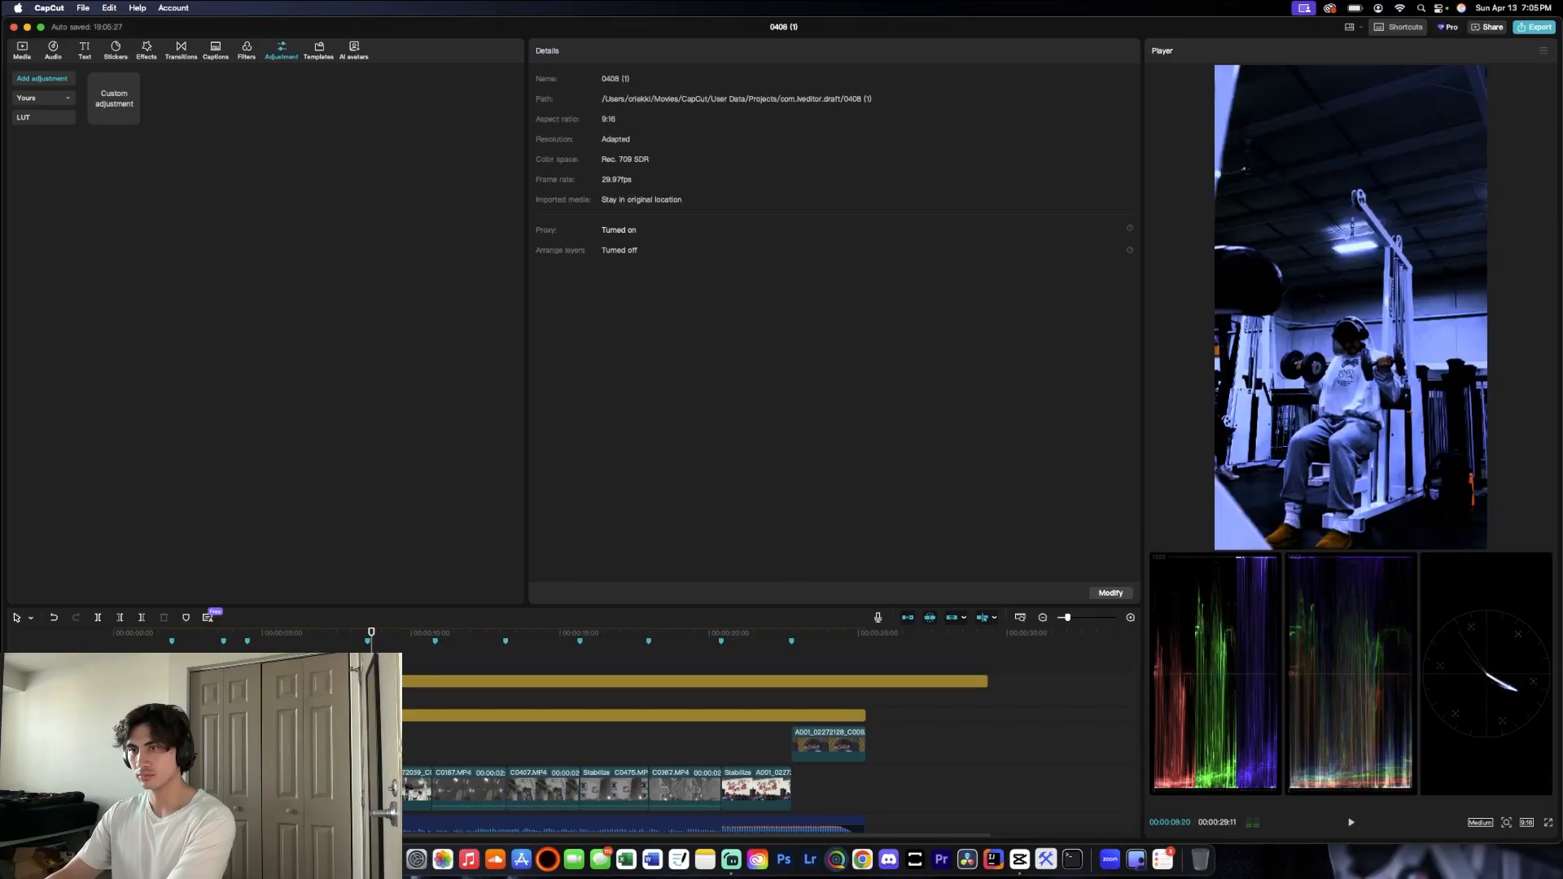
key(super+z)
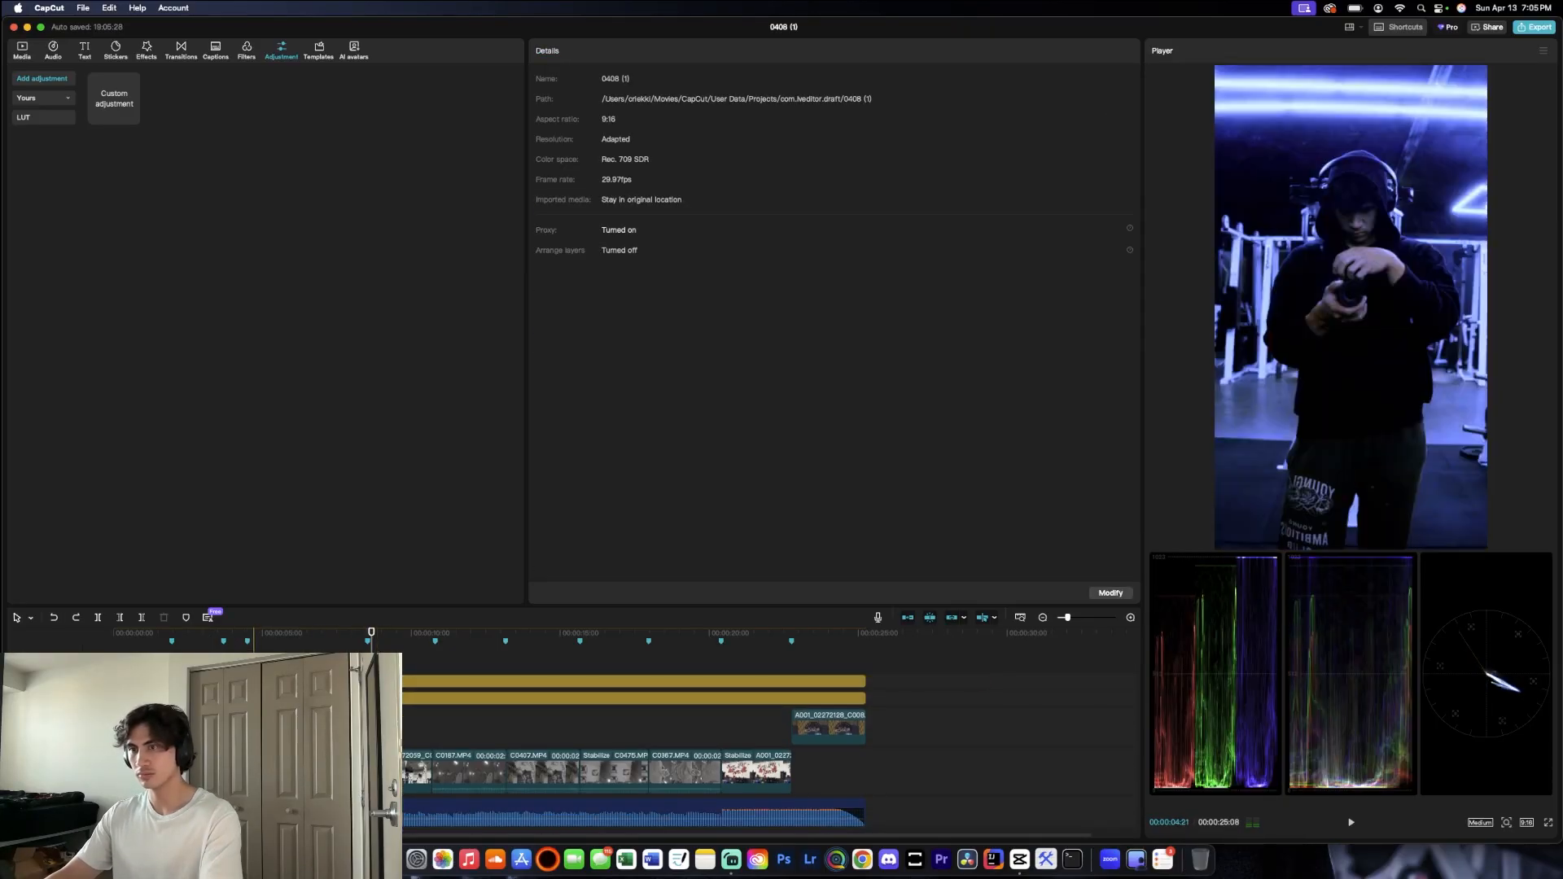
key(super+shift+z)
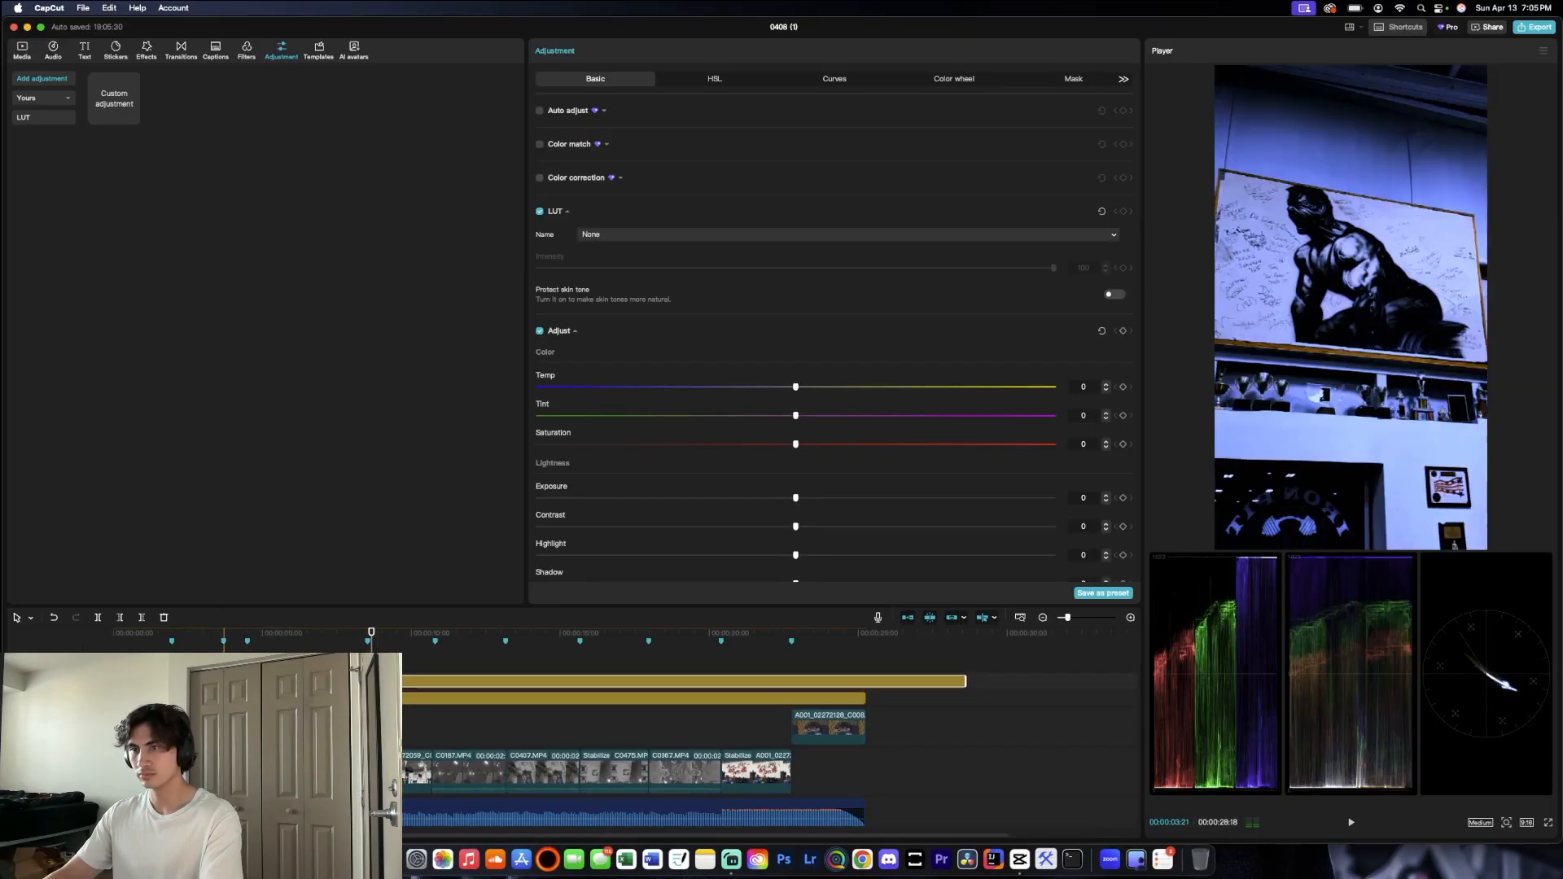
Step: Set Highlight to -50 and Tint to -12 on the upper adjustment section above the artwork clip
click(222, 681)
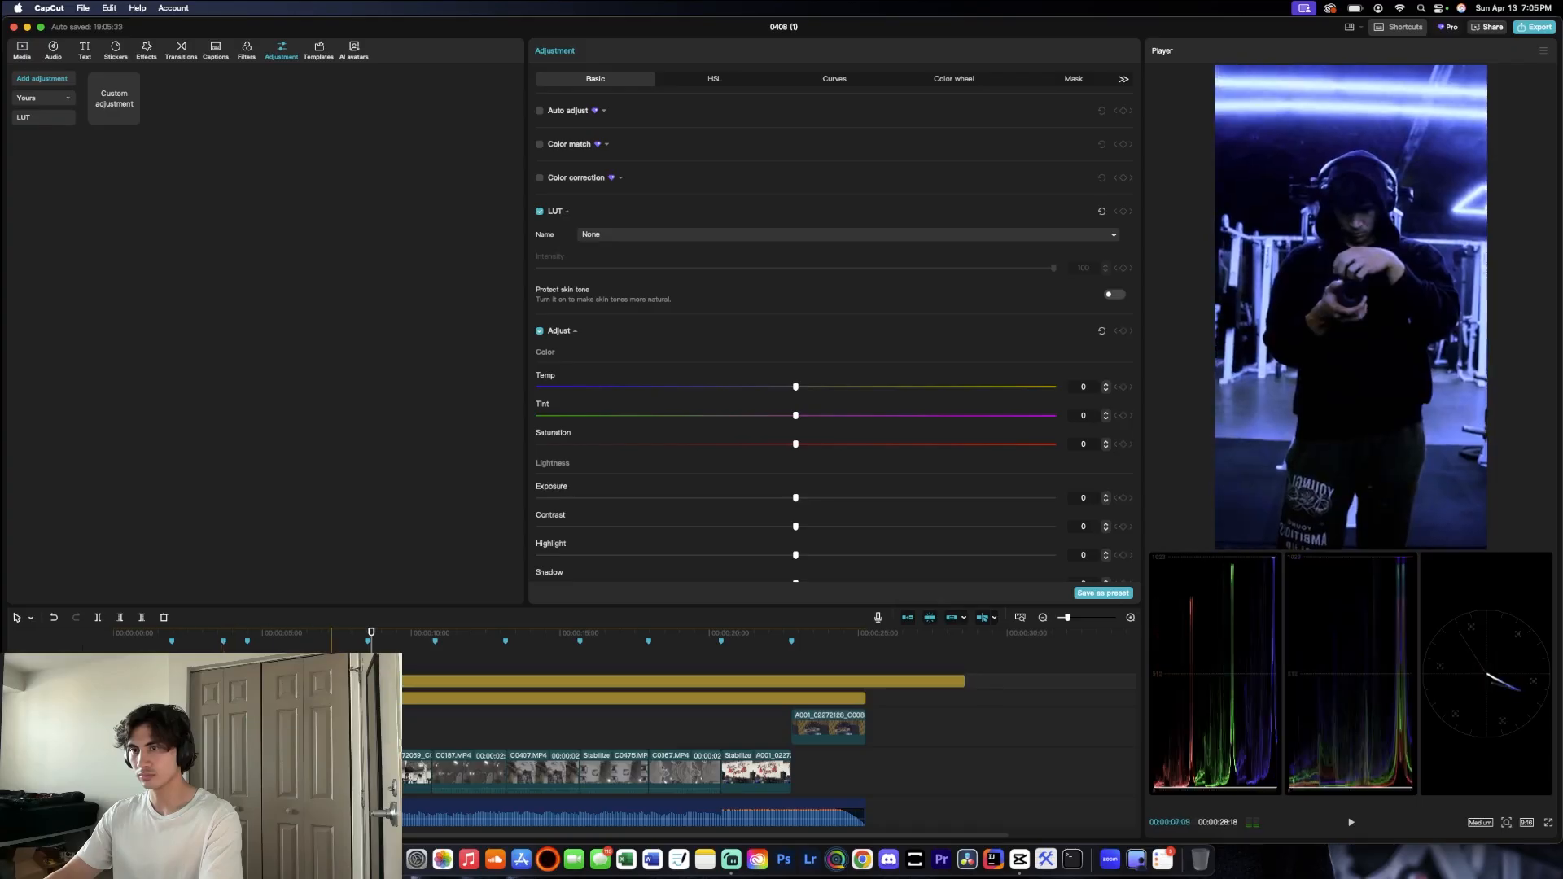
click(196, 648)
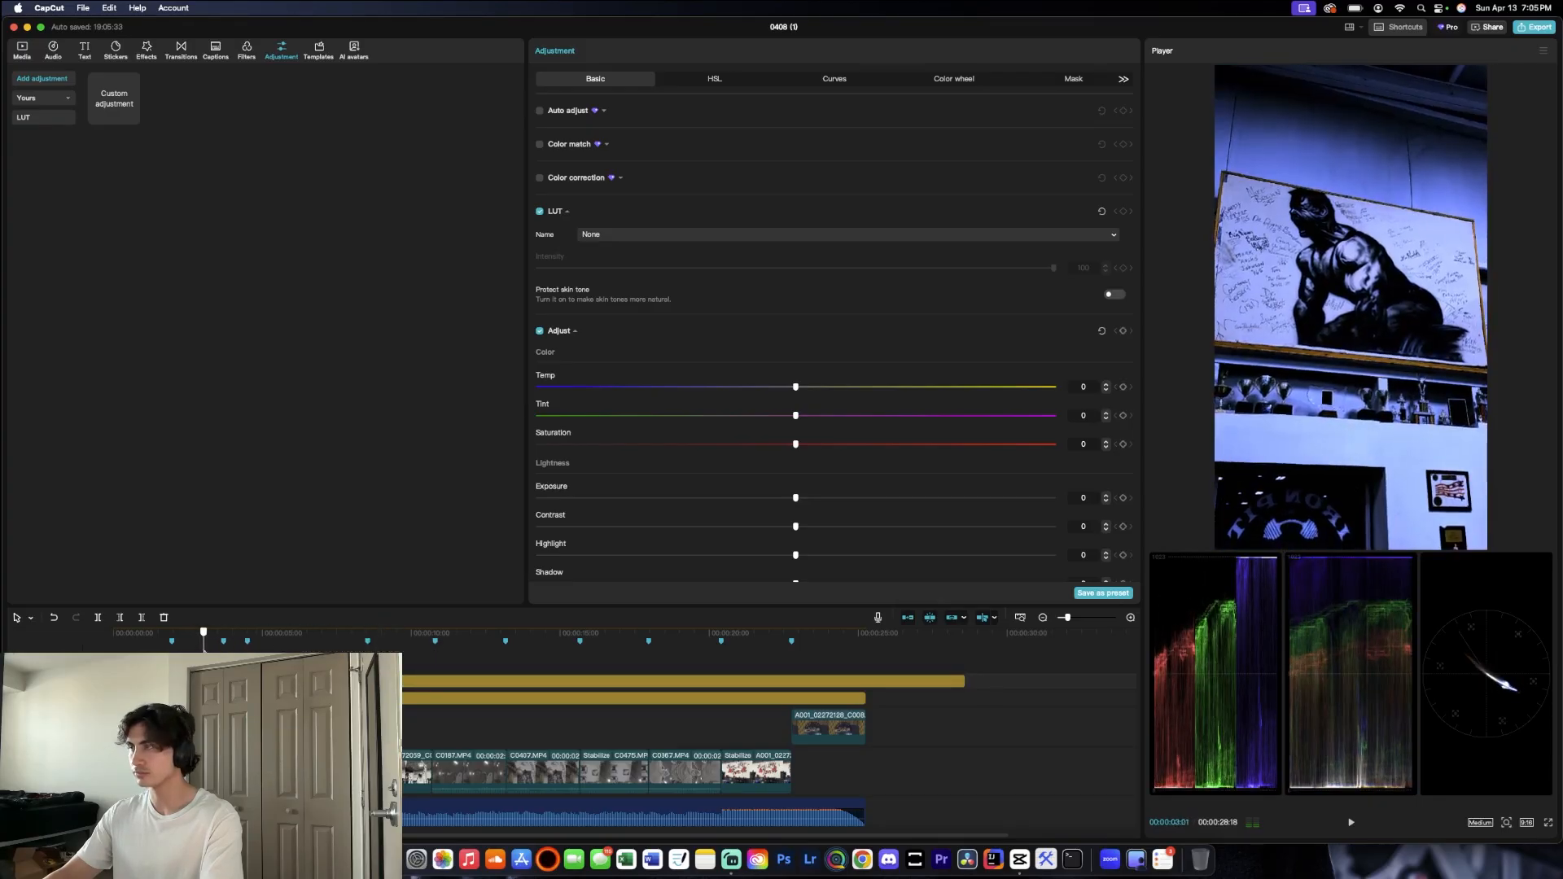
scroll(648, 534, down, 2)
scroll(705, 503, down, 2)
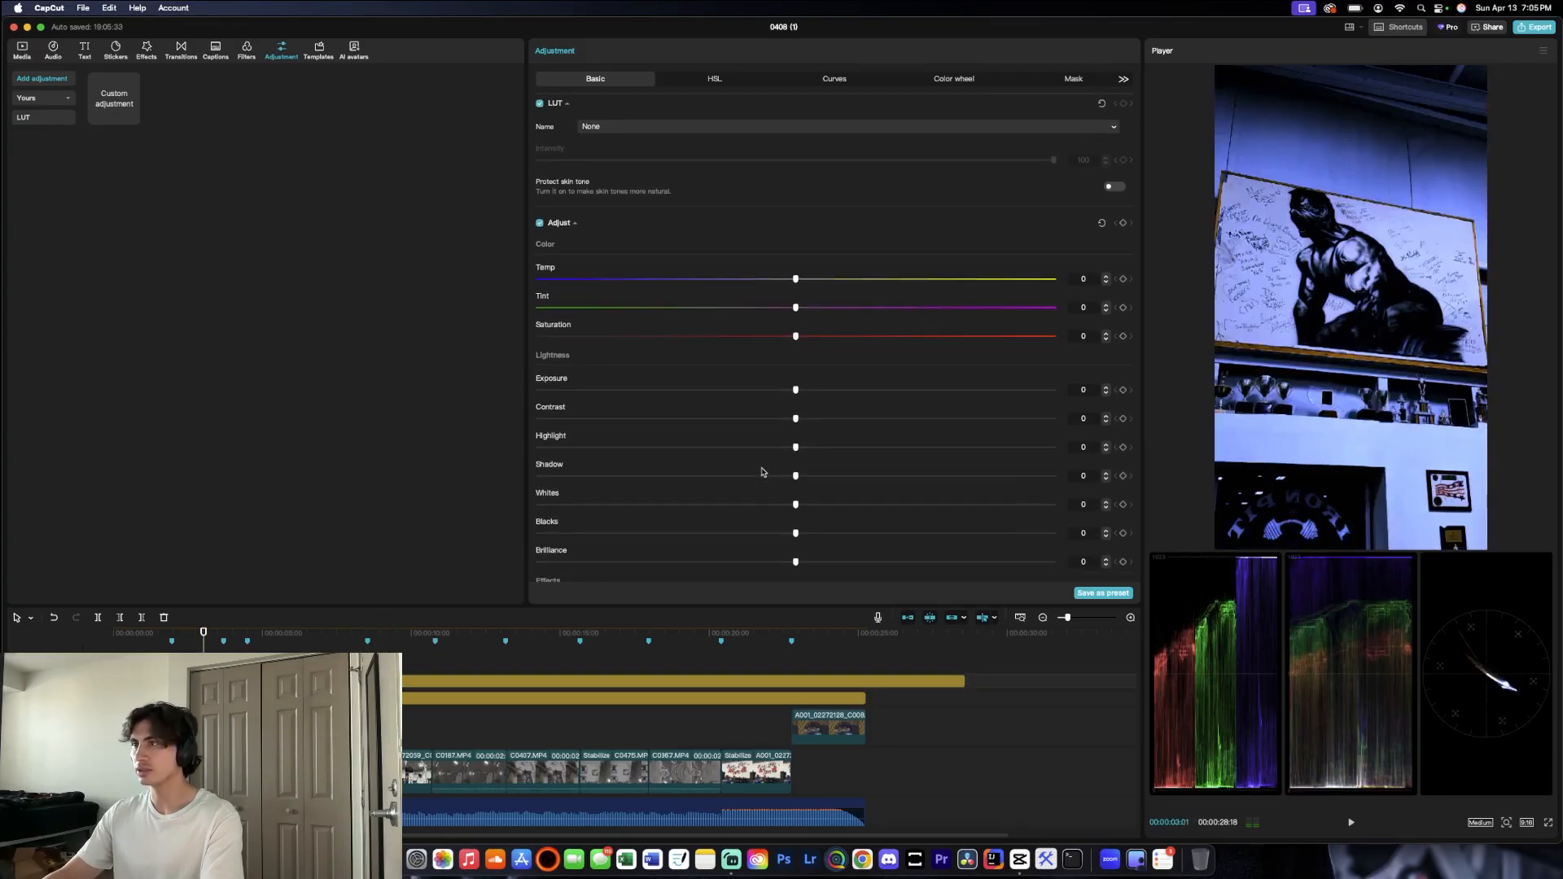
drag(781, 481, 506, 456)
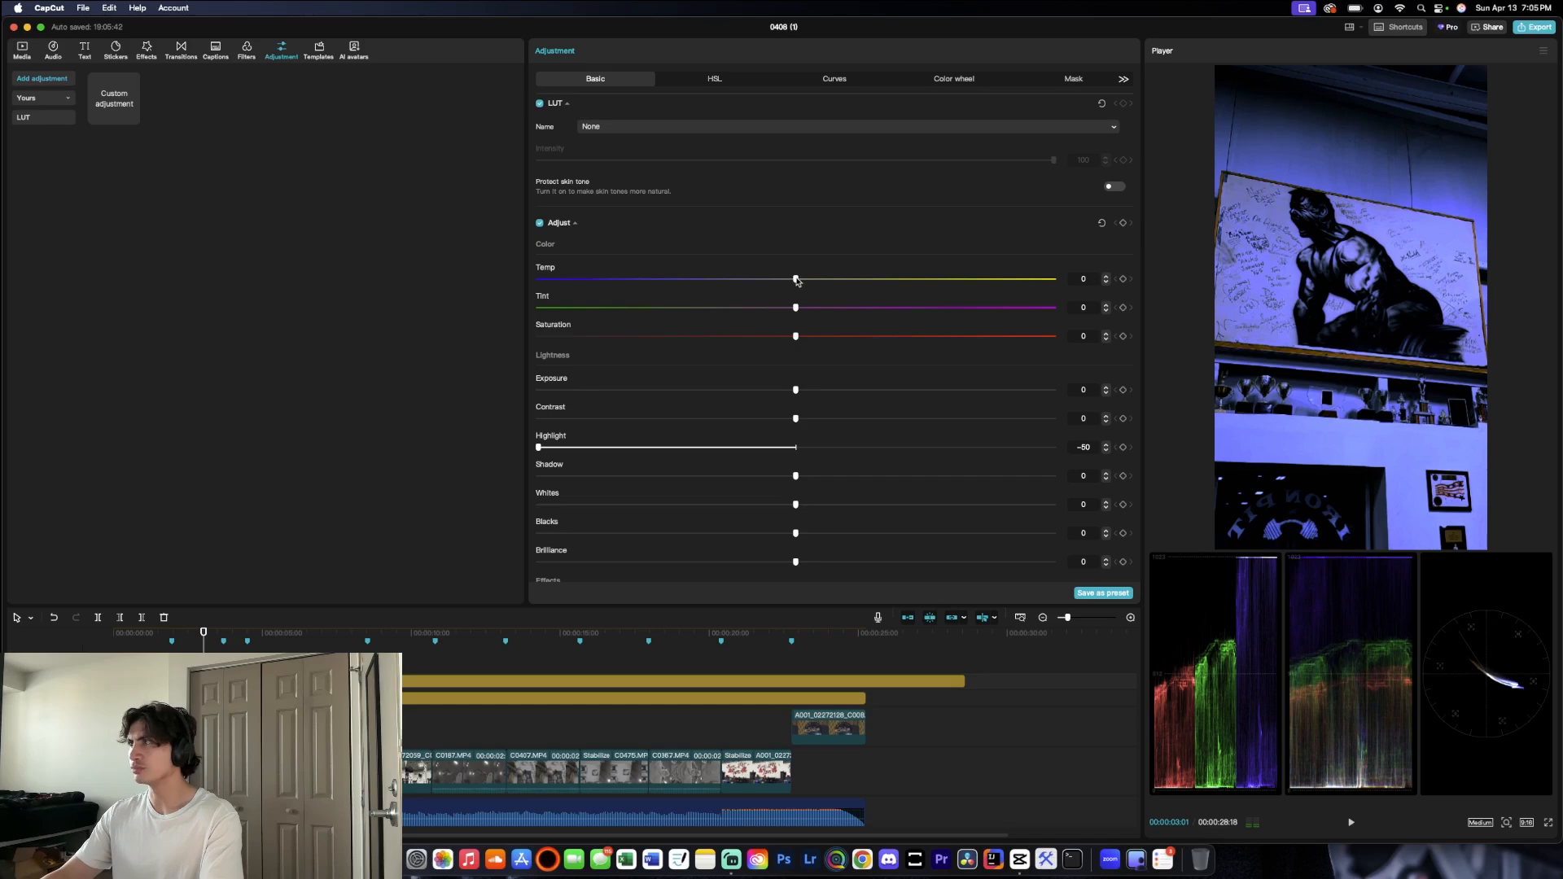
mouse_move(756, 318)
mouse_down()
mouse_move(774, 314)
mouse_move(735, 314)
mouse_up()
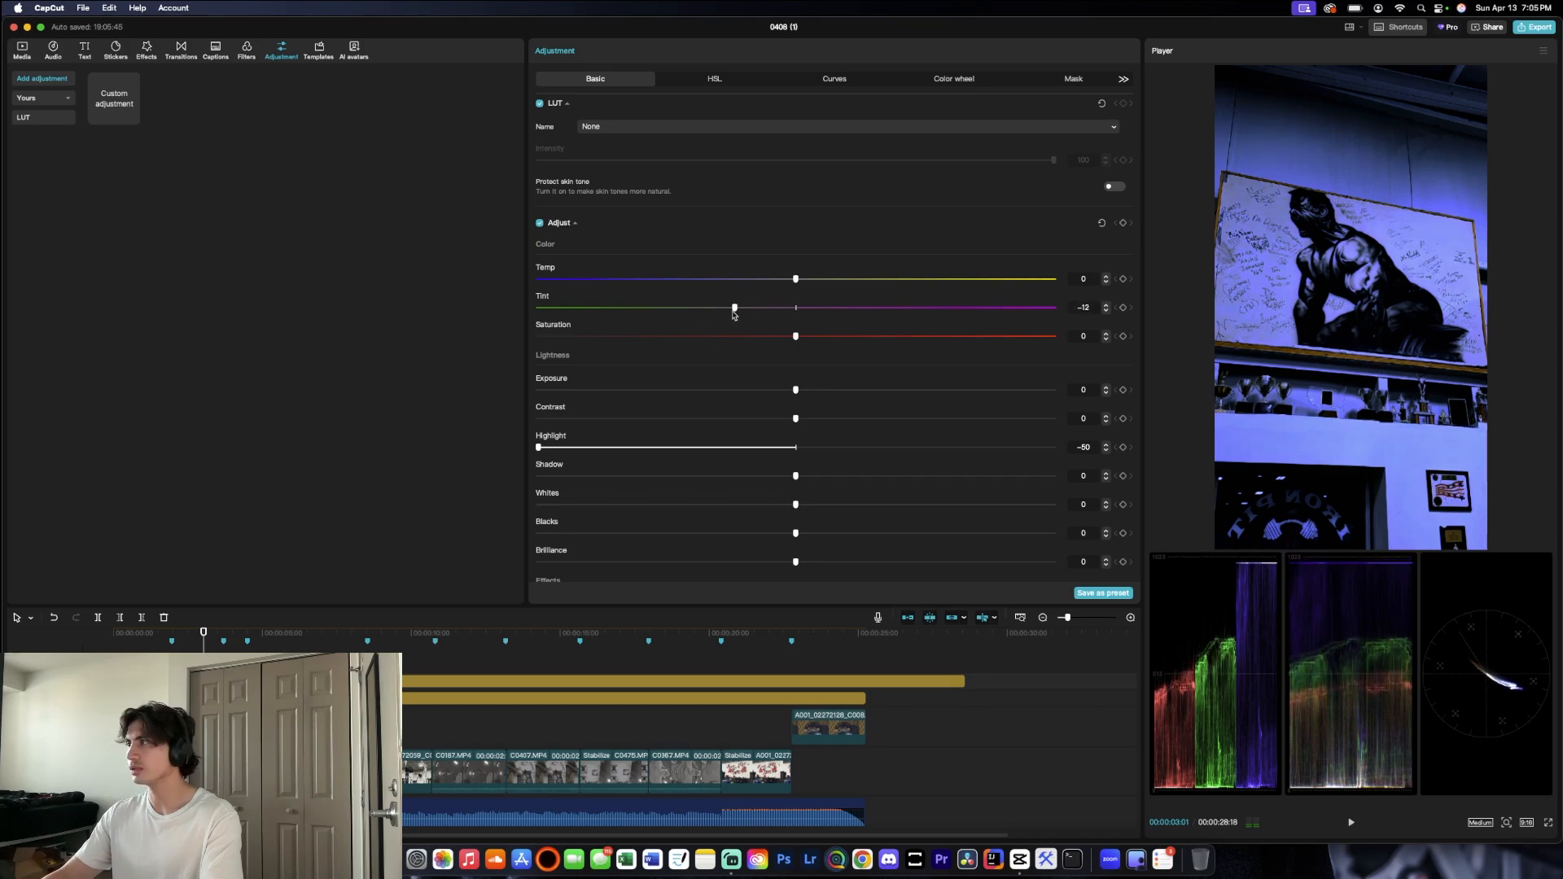
Step: Shorten the upper adjustment section to end with the video and split it at the clip boundaries below
drag(964, 681, 866, 682)
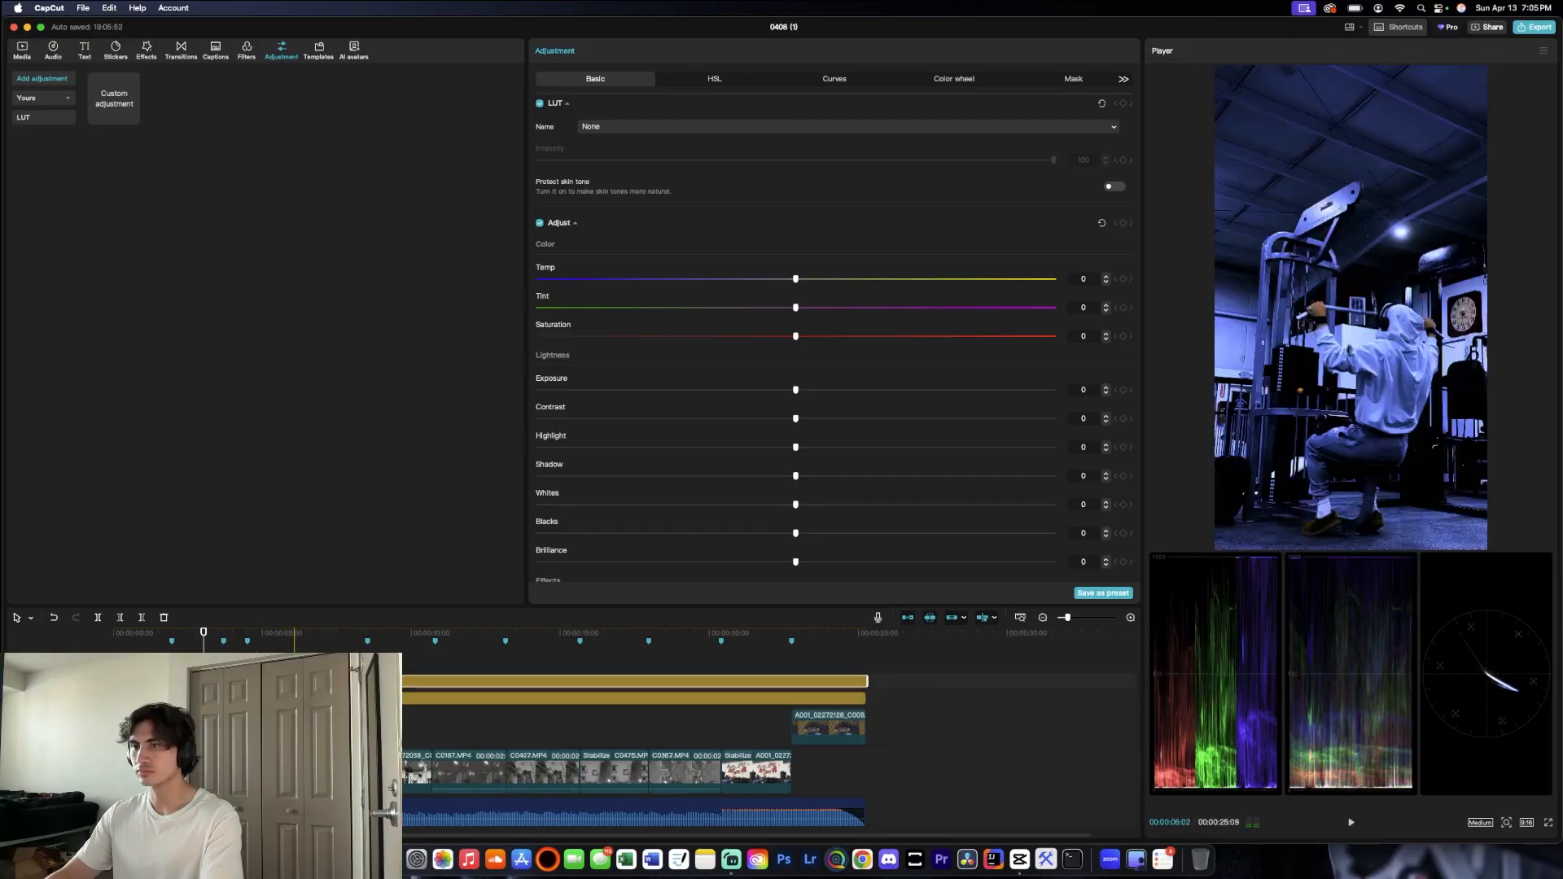
key(b)
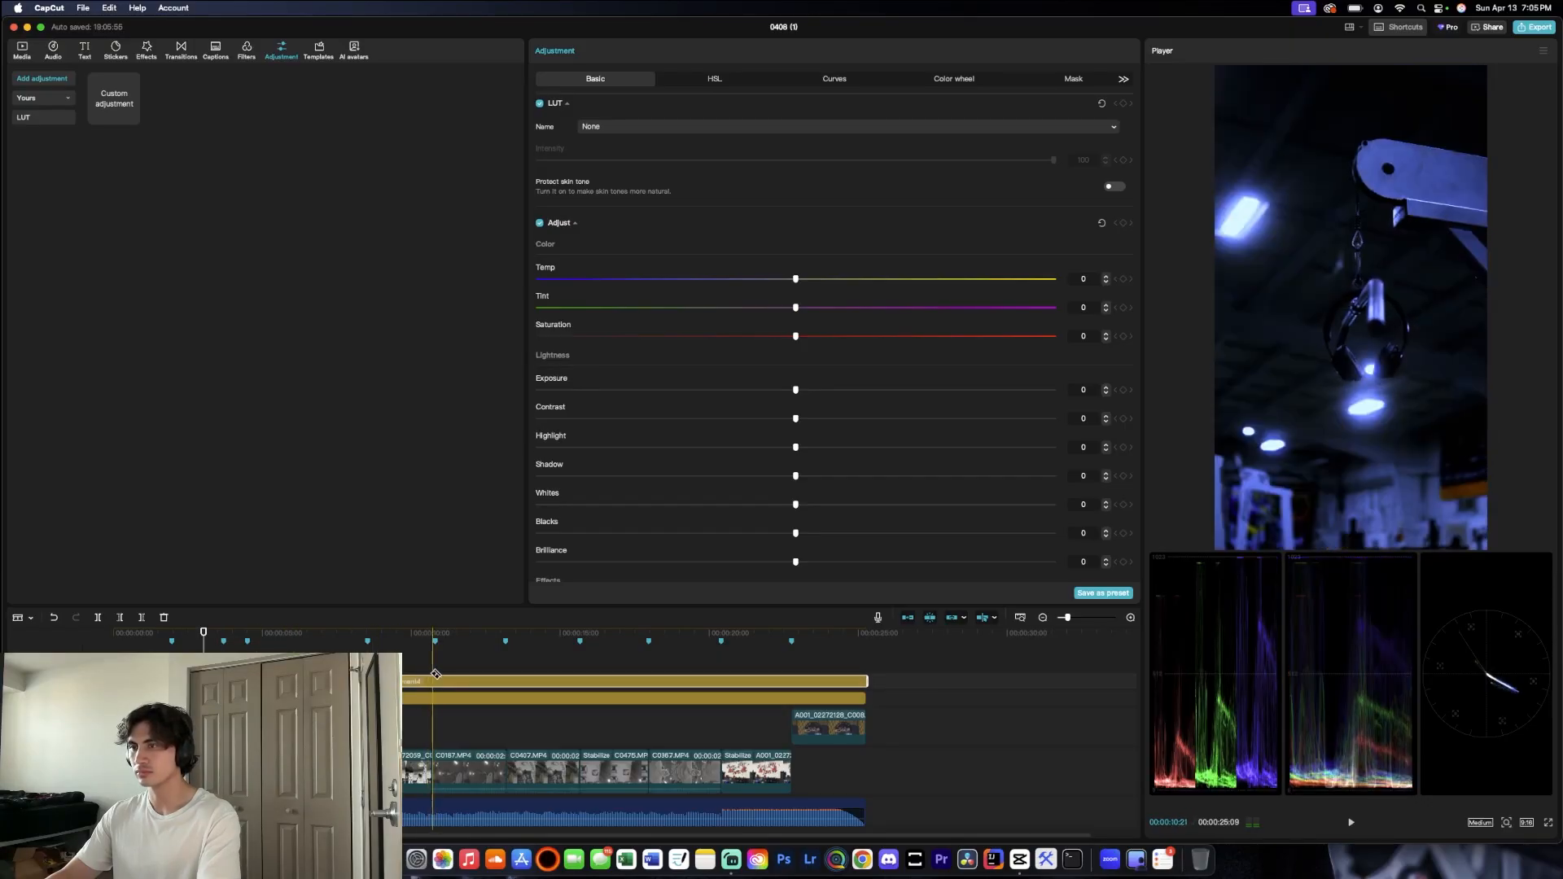
click(436, 674)
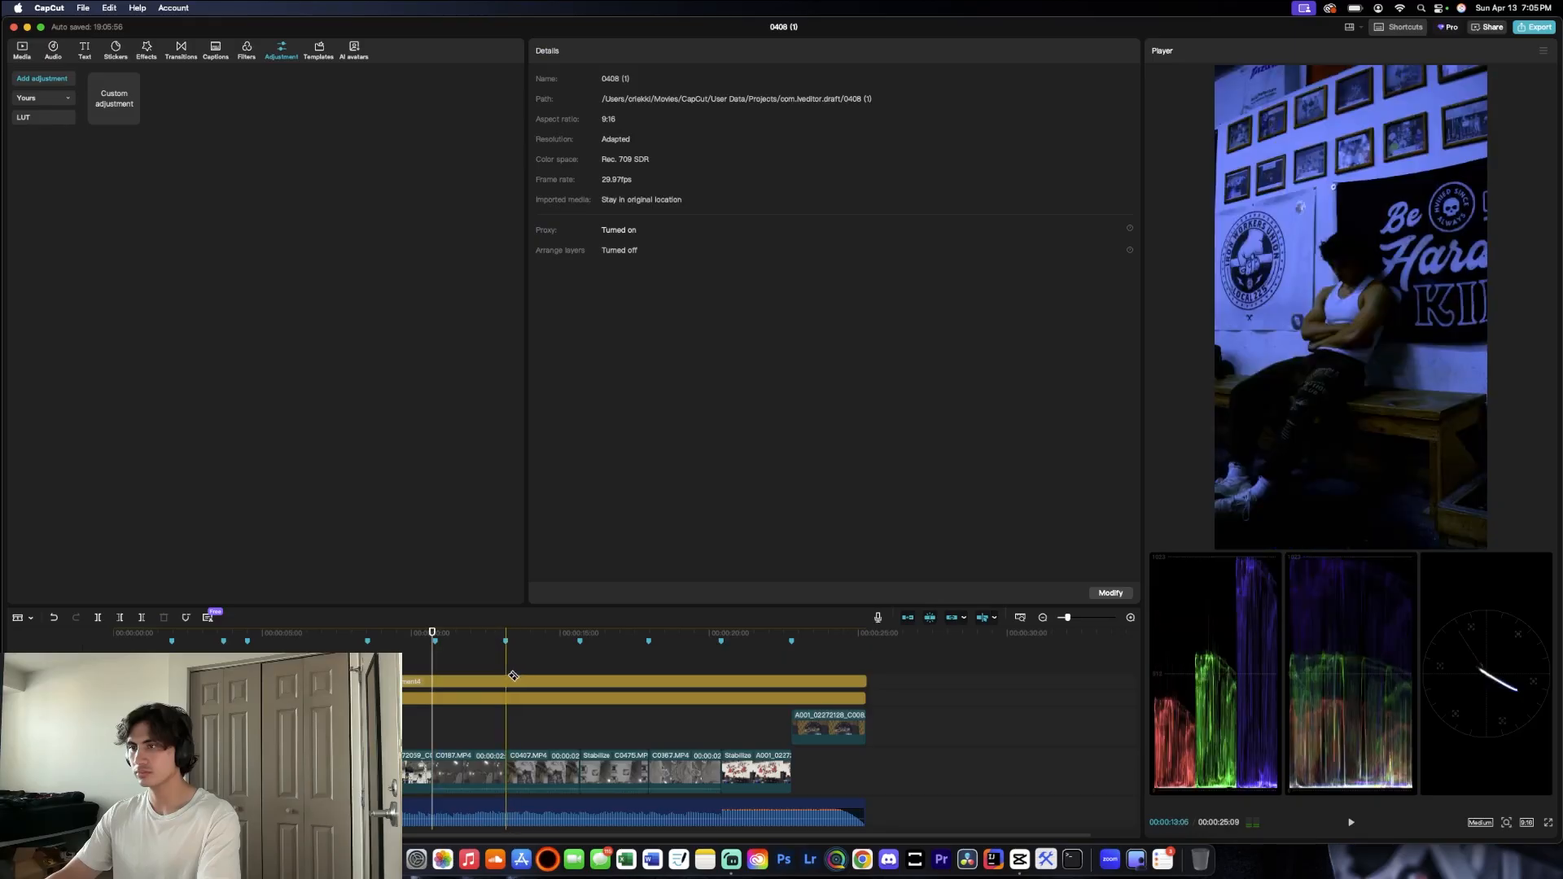
click(516, 677)
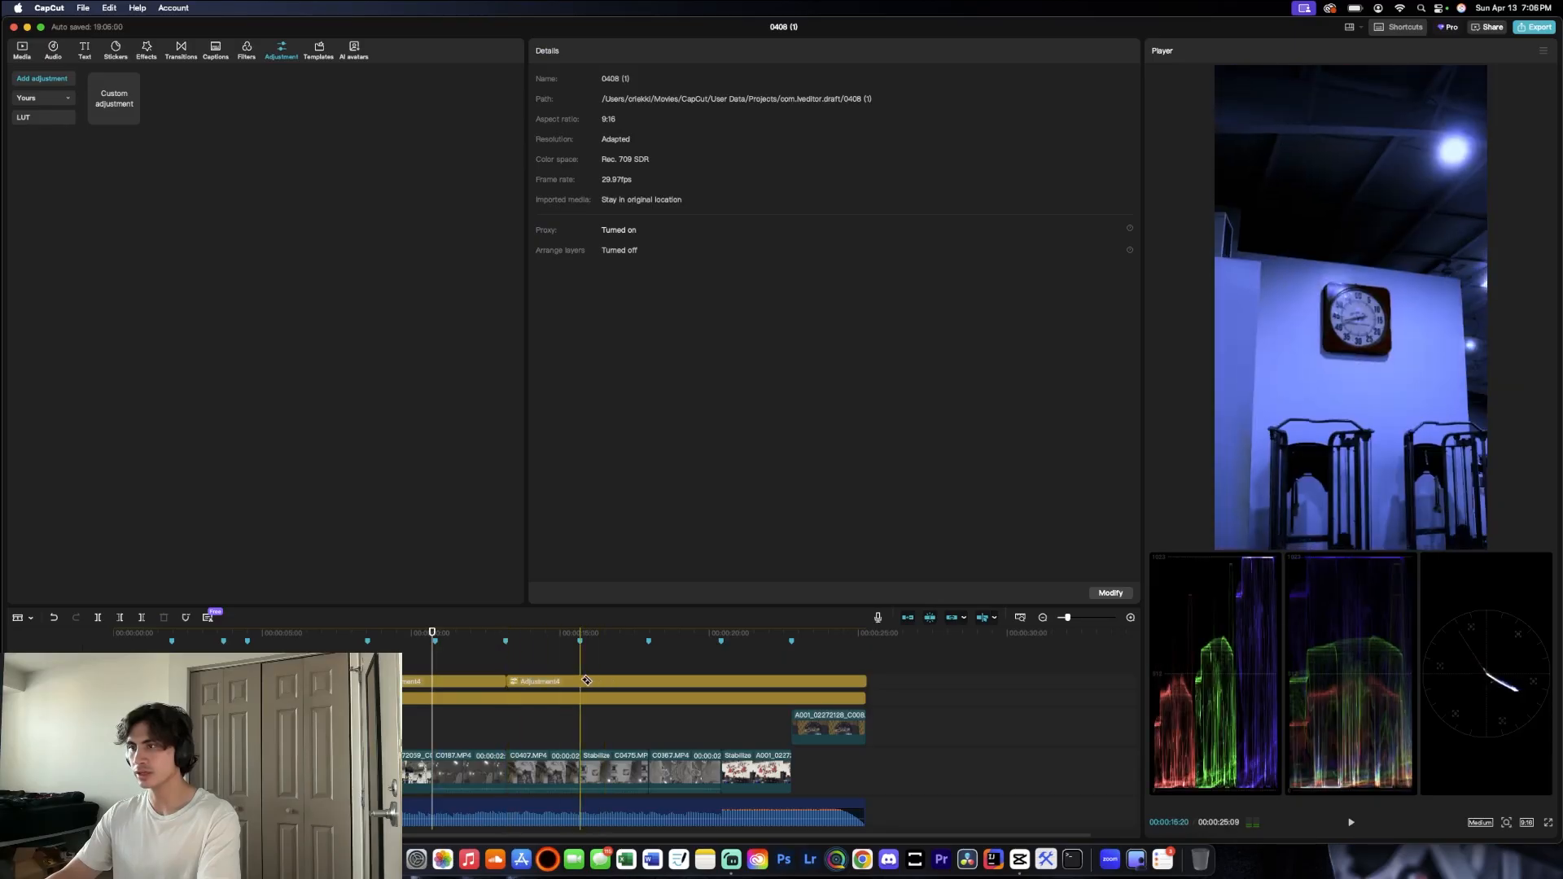
click(581, 677)
click(652, 678)
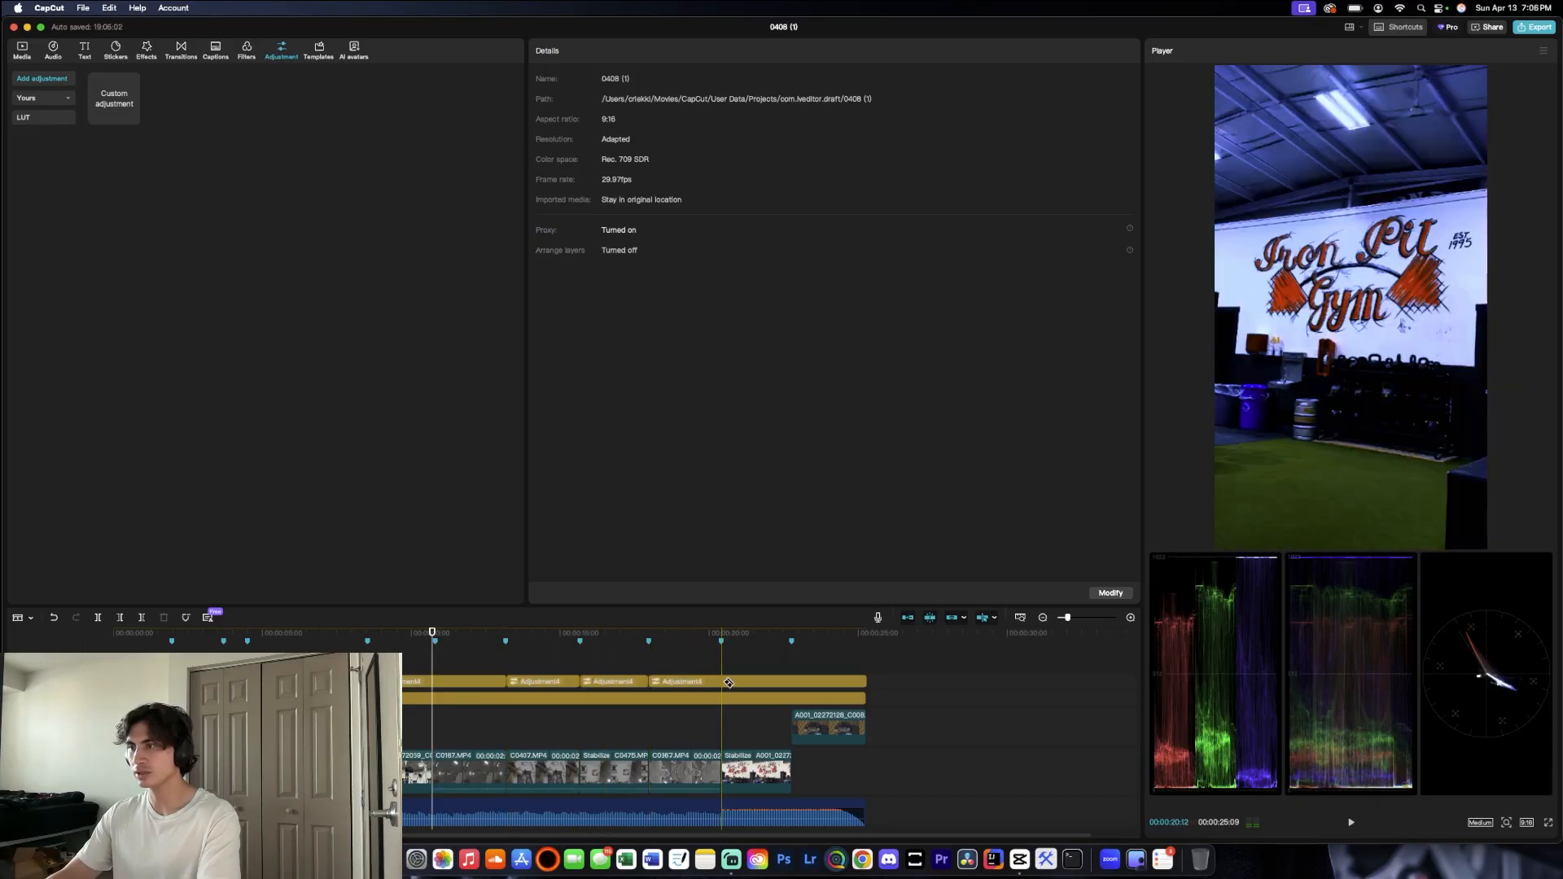
Step: Delete the last upper adjustment section, the one above the final overlay clip
key(a)
click(820, 682)
key(Delete)
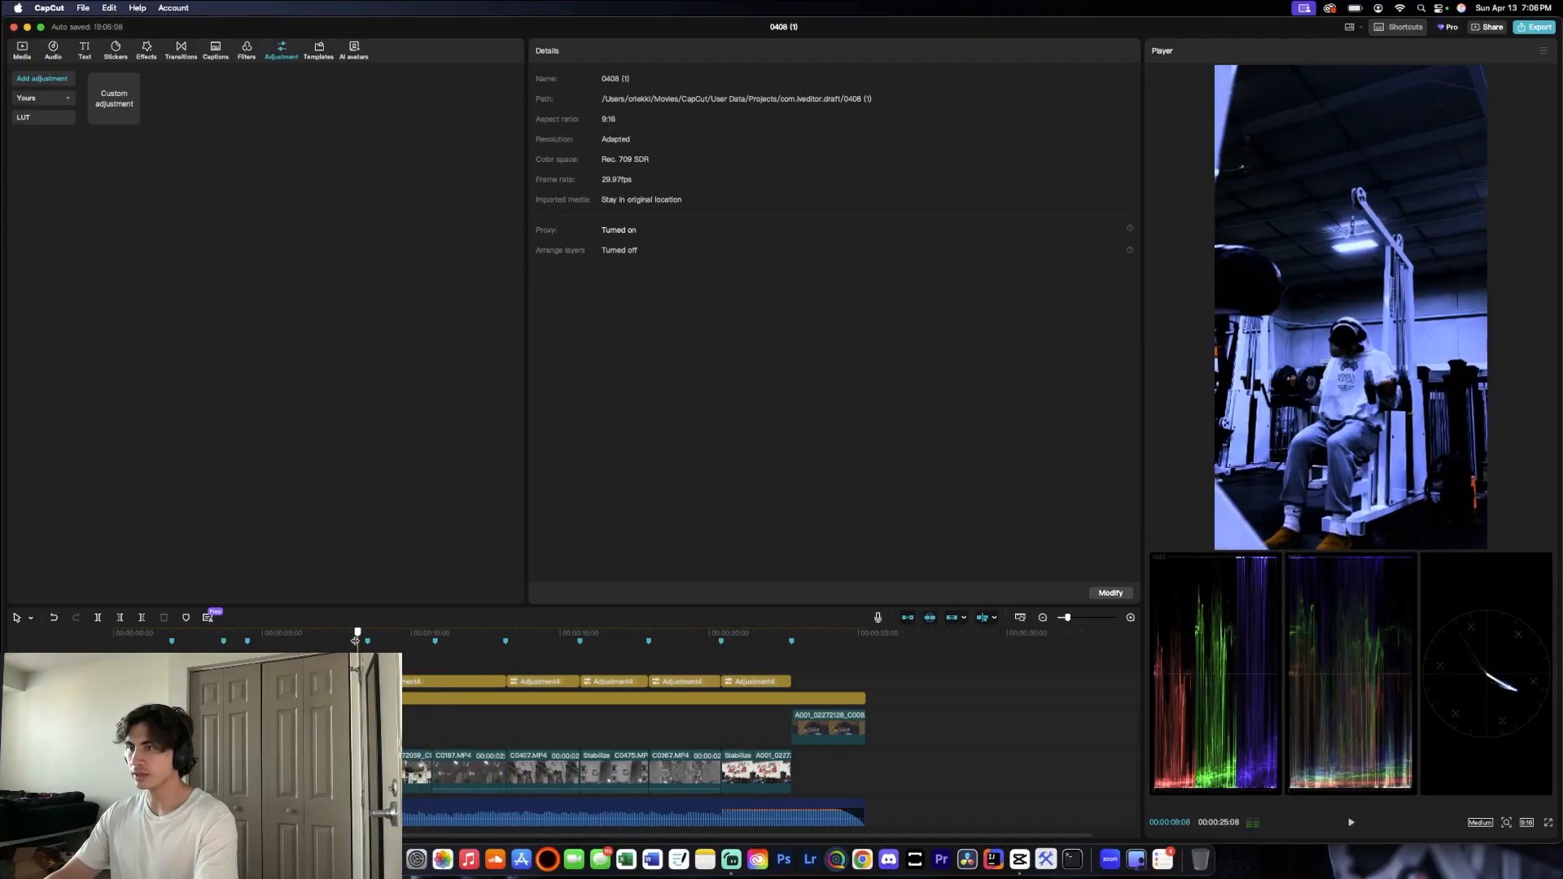
Step: Set Highlight to -39 and Tint to -8 on the upper adjustment section covering the clip of the hooded man holding a camera
click(211, 641)
drag(211, 640, 261, 639)
click(301, 681)
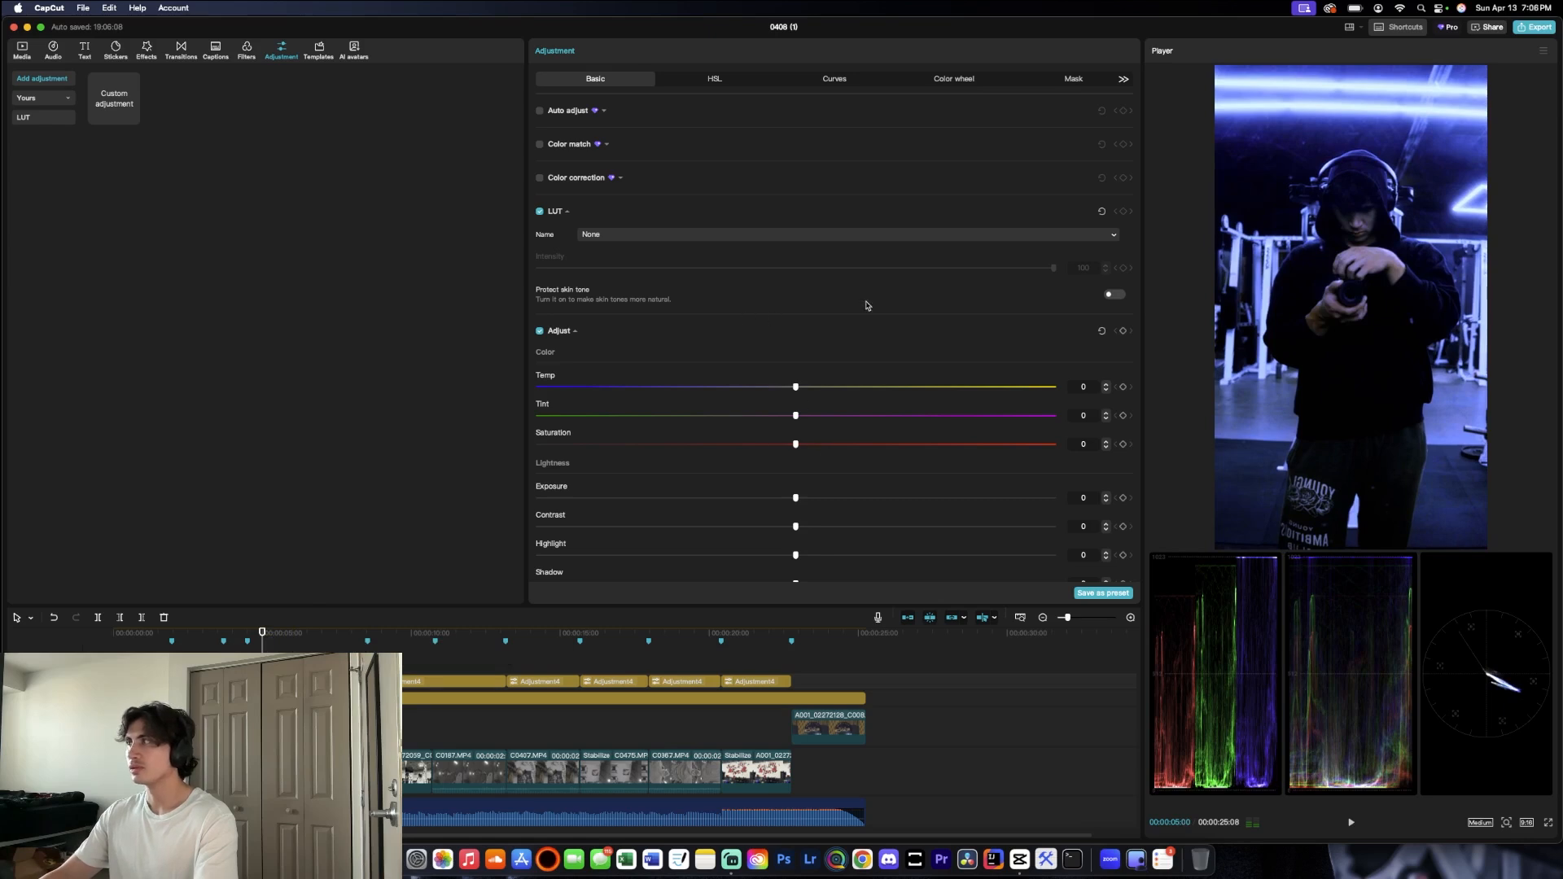
scroll(704, 376, down, 3)
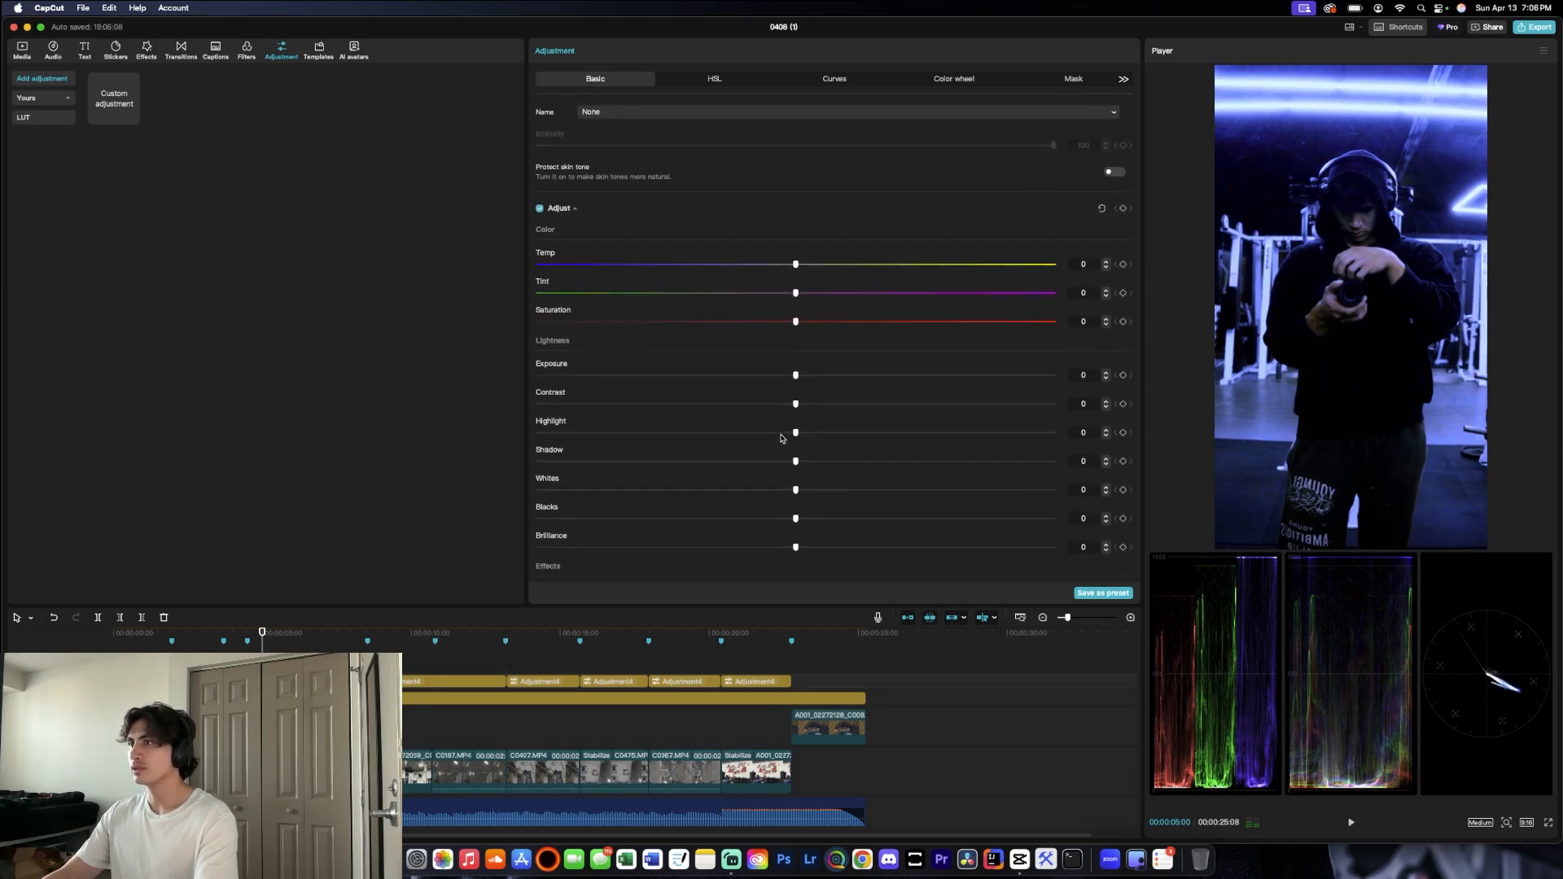
drag(842, 433, 594, 453)
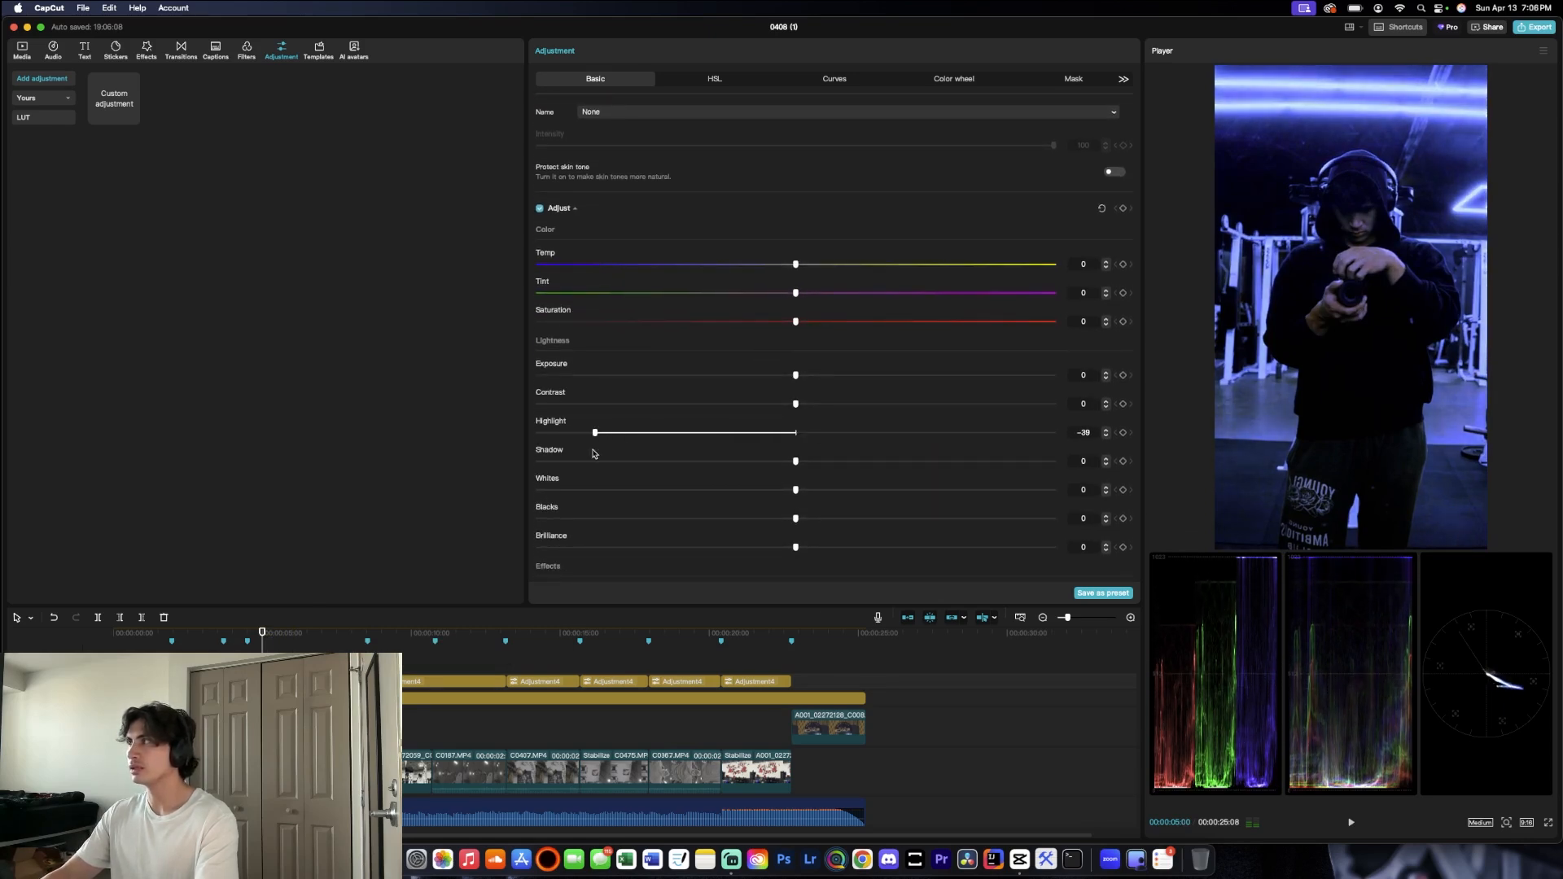
drag(795, 295, 756, 295)
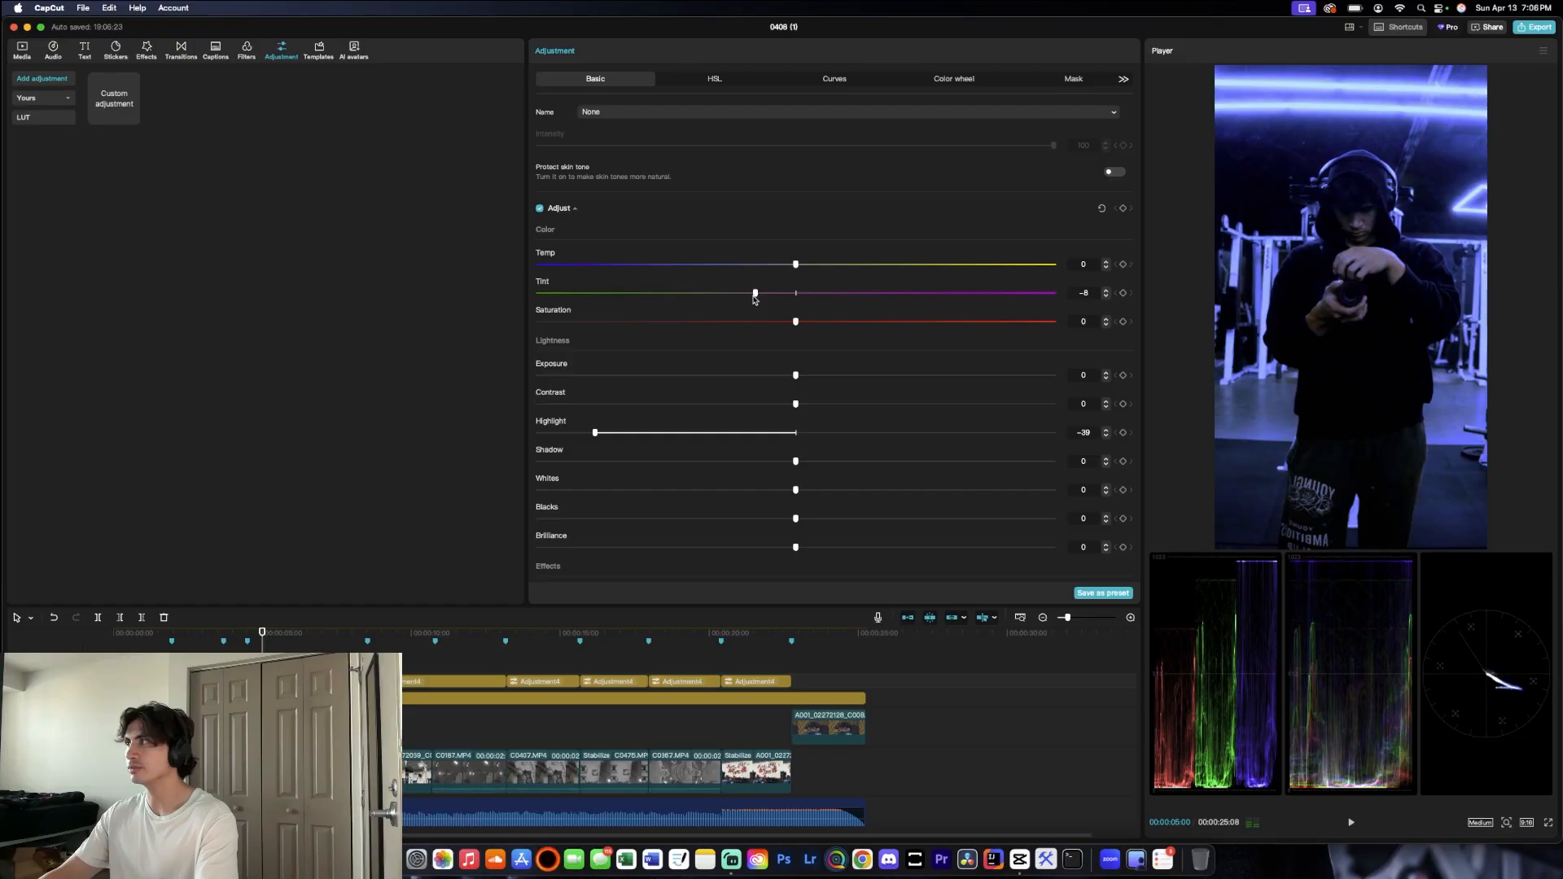
Step: Try Shadow -19 and Temp -36 on the upper adjustment section over the lat pulldown clips, and undo both changes
click(327, 669)
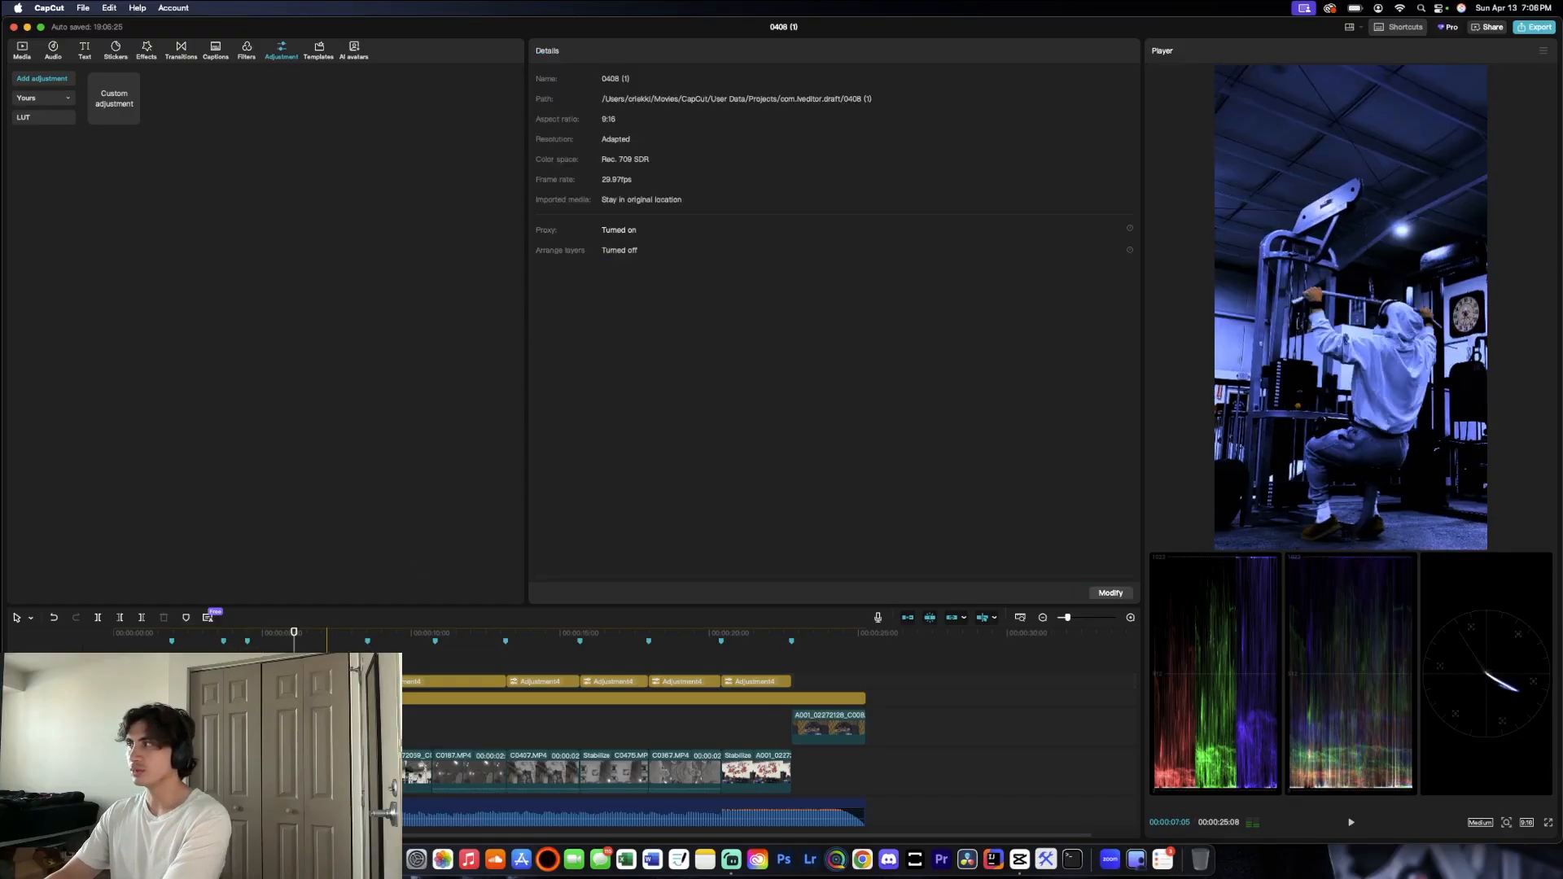
click(333, 682)
scroll(757, 488, down, 5)
drag(795, 350, 697, 360)
key(Down)
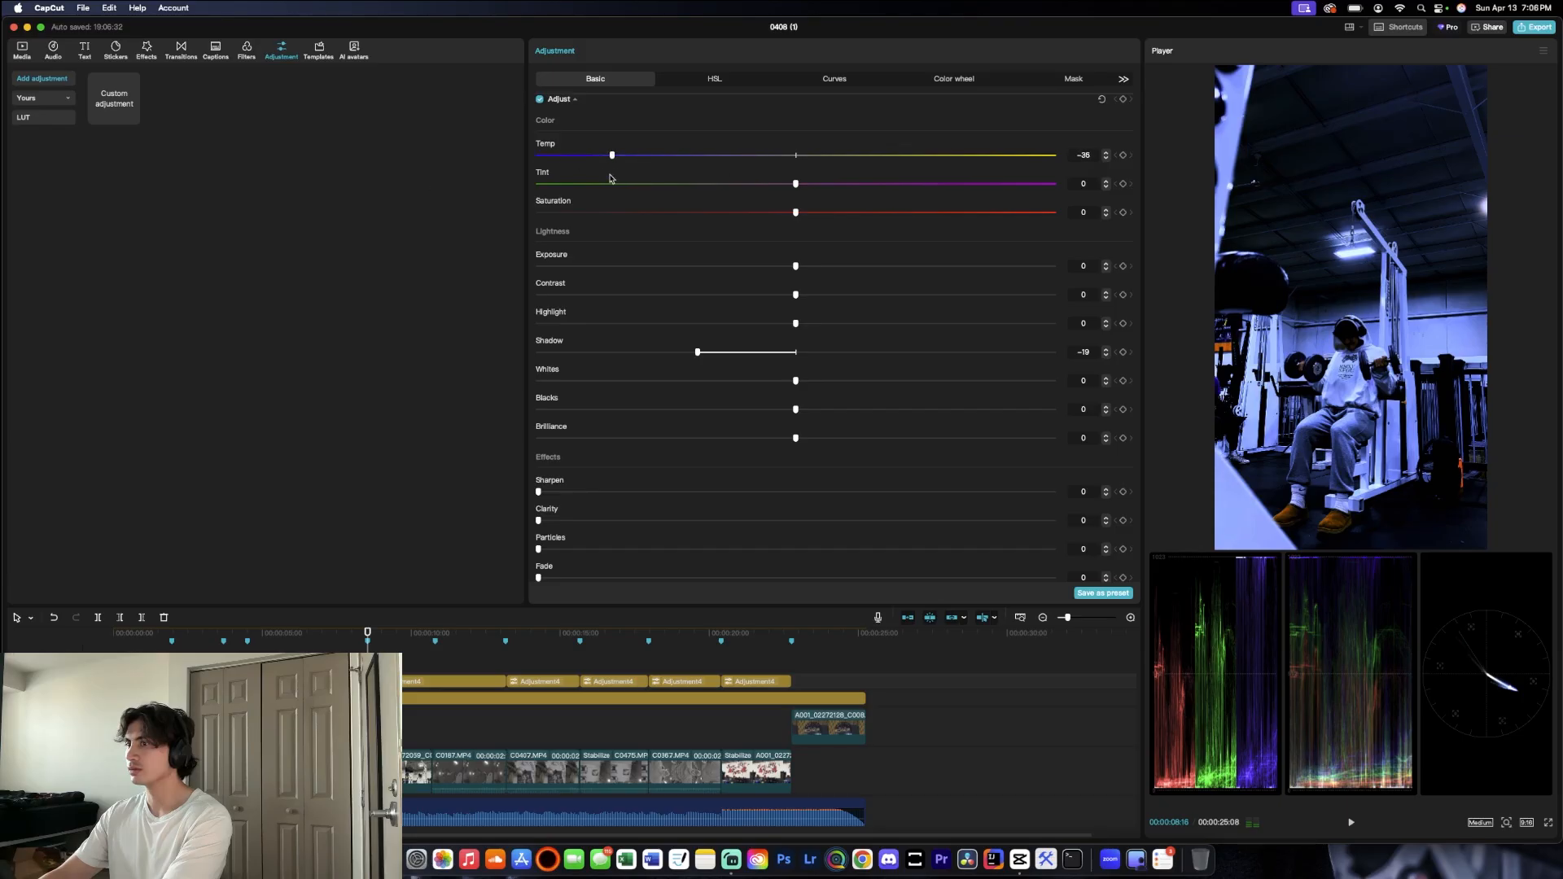
key(super+z)
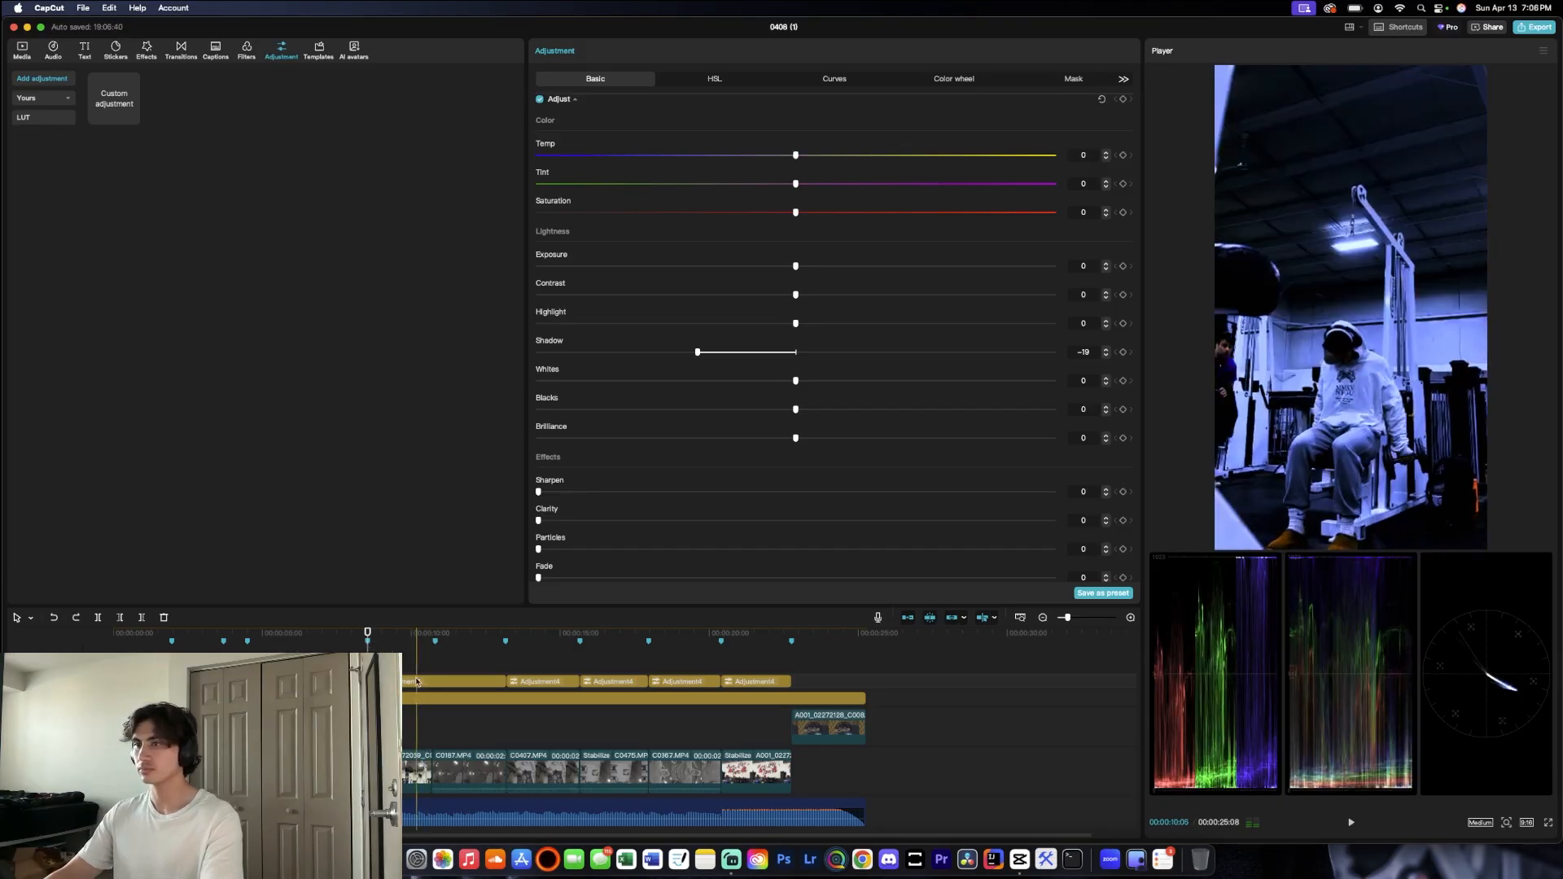
key(super+z)
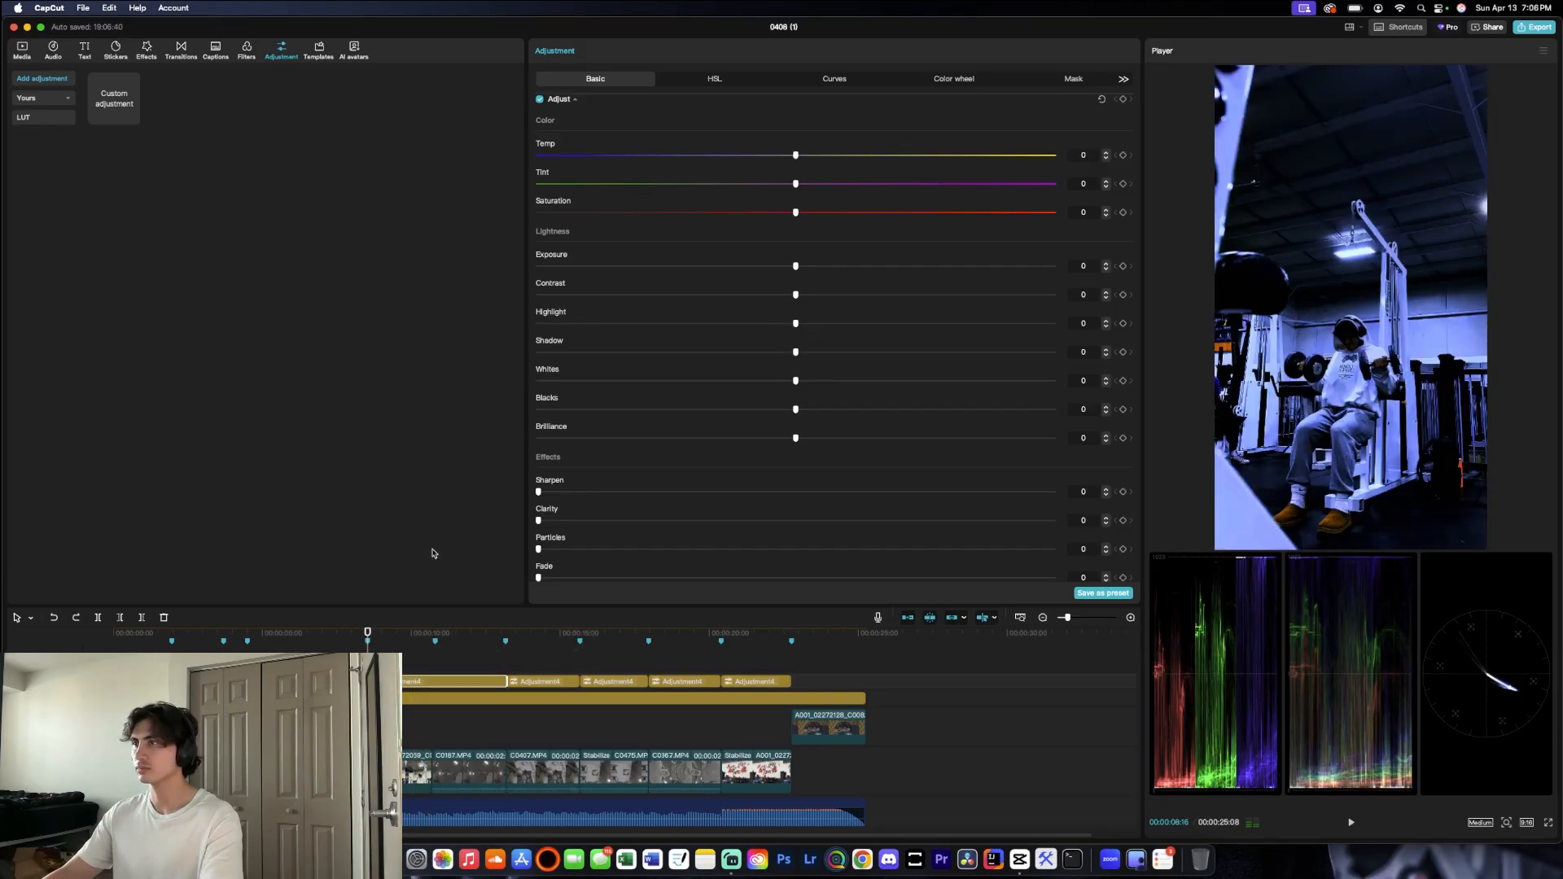
Step: Split the upper adjustment section where the hanging headphones clip begins
click(364, 635)
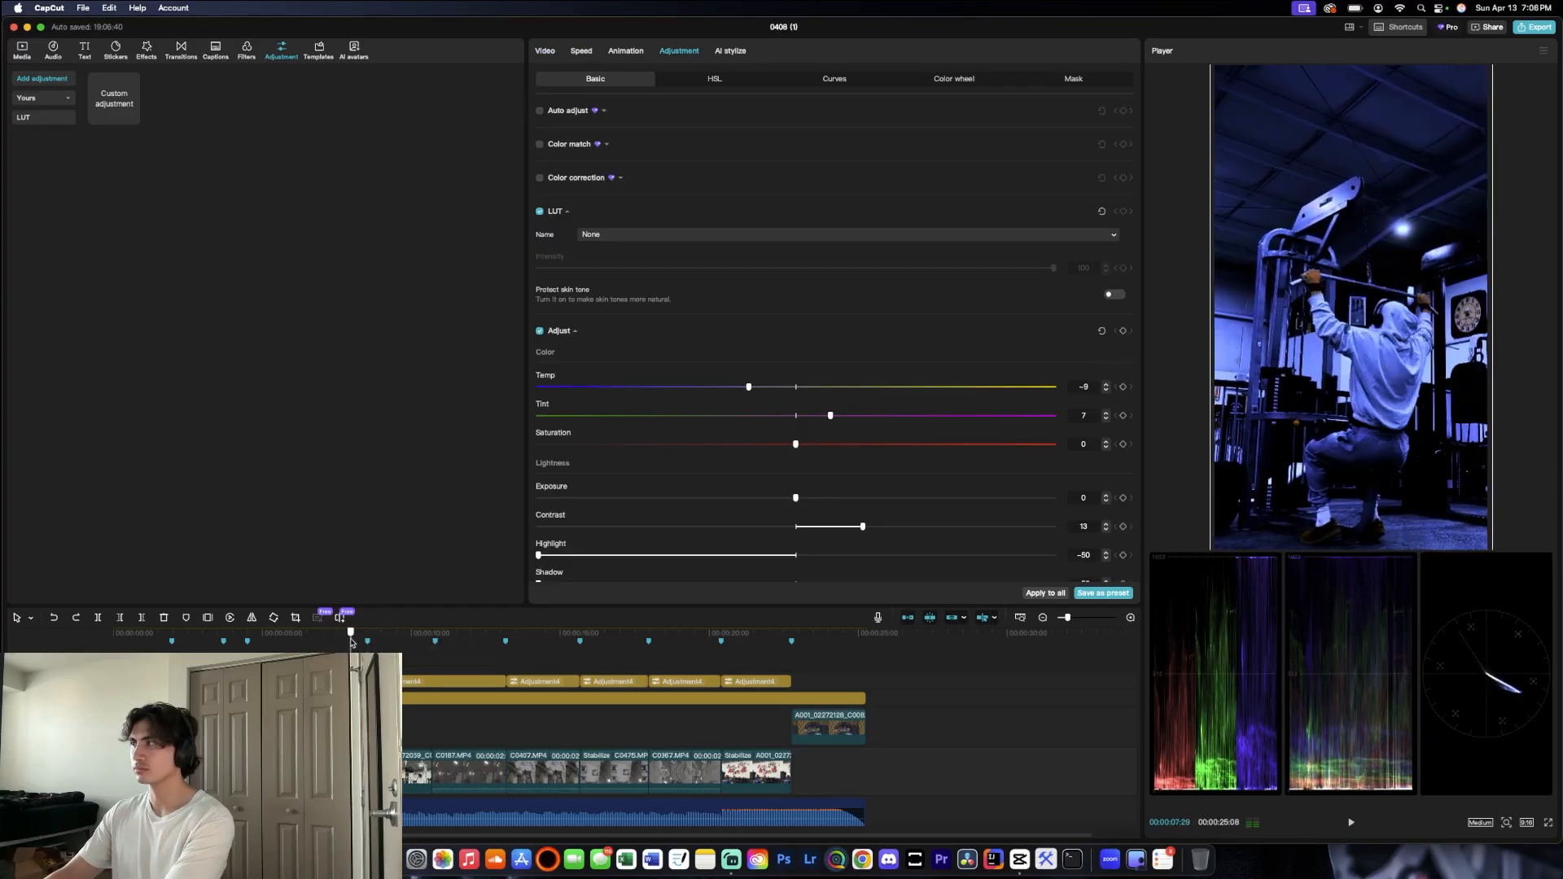
click(391, 639)
click(432, 639)
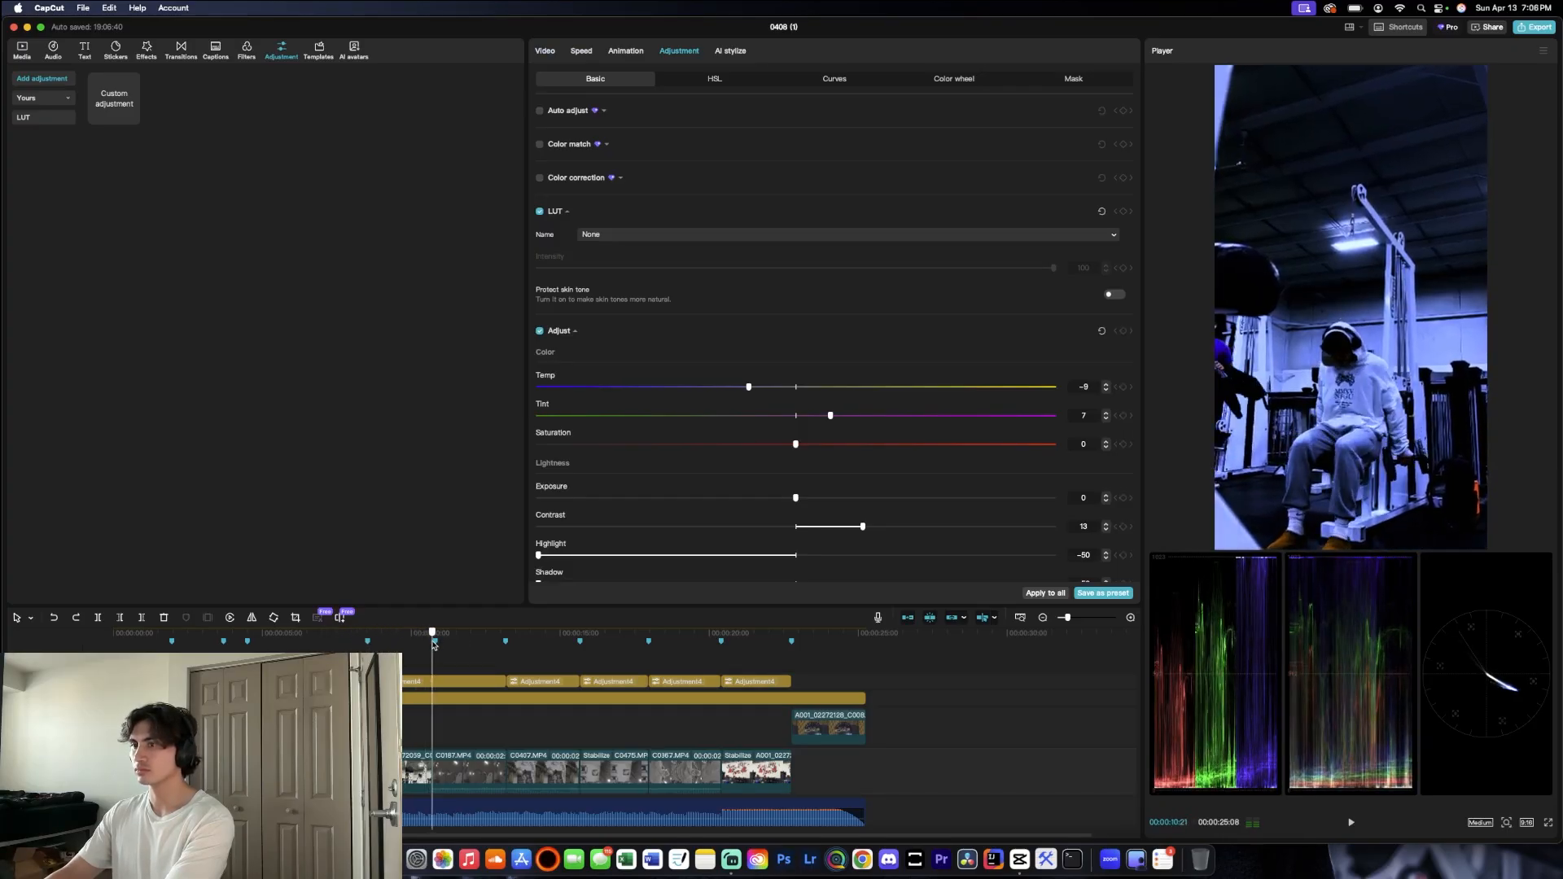
key(b)
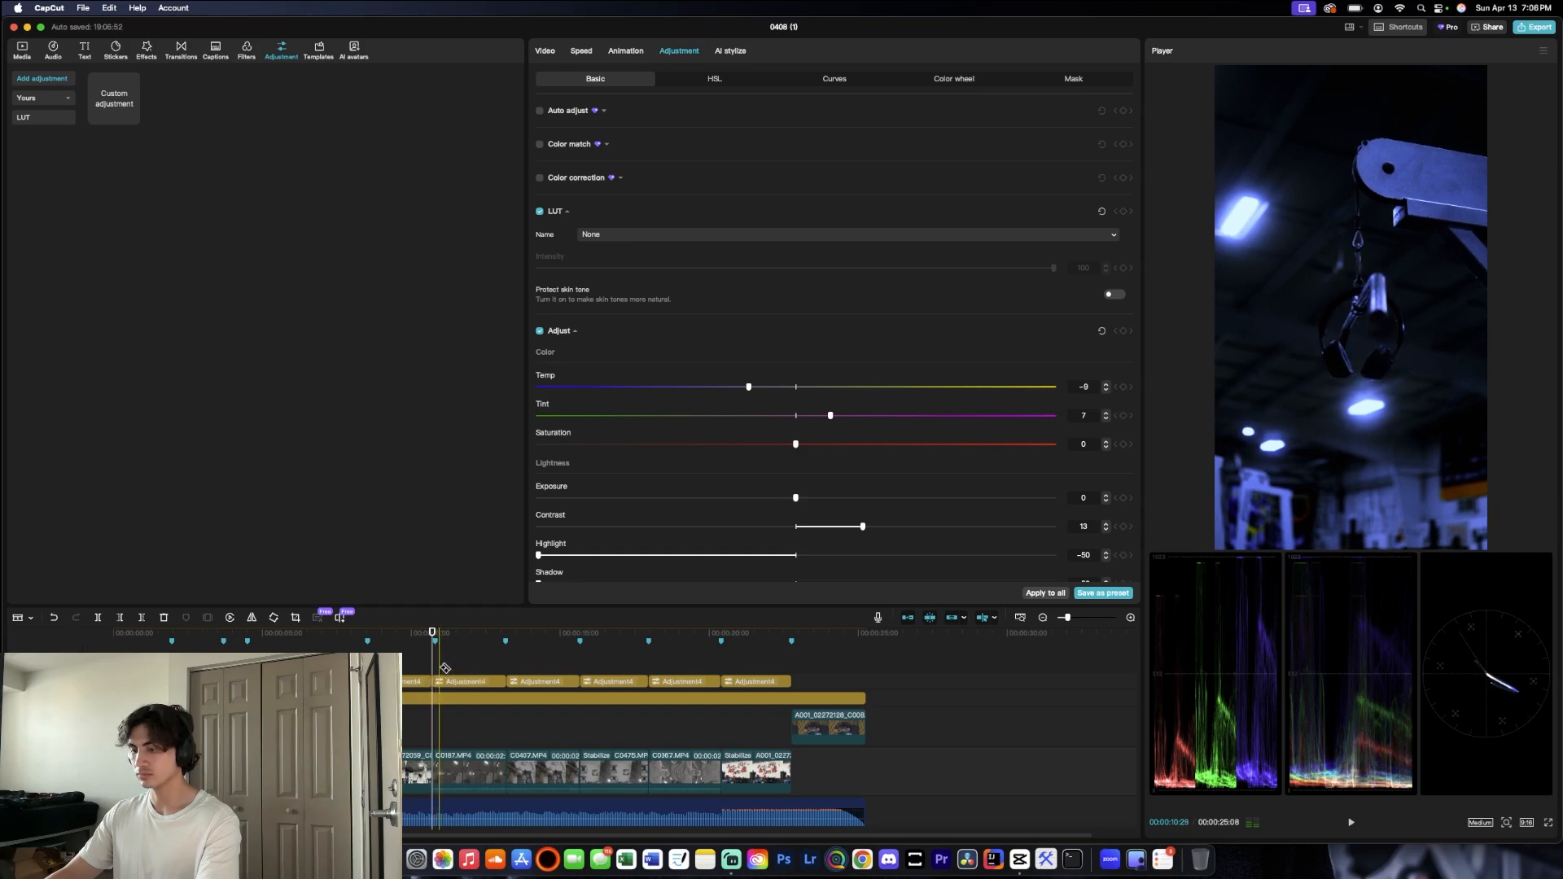
key(a)
Step: Set Temp to -7 on the upper adjustment section that ends where the hanging headphones clip begins
click(421, 681)
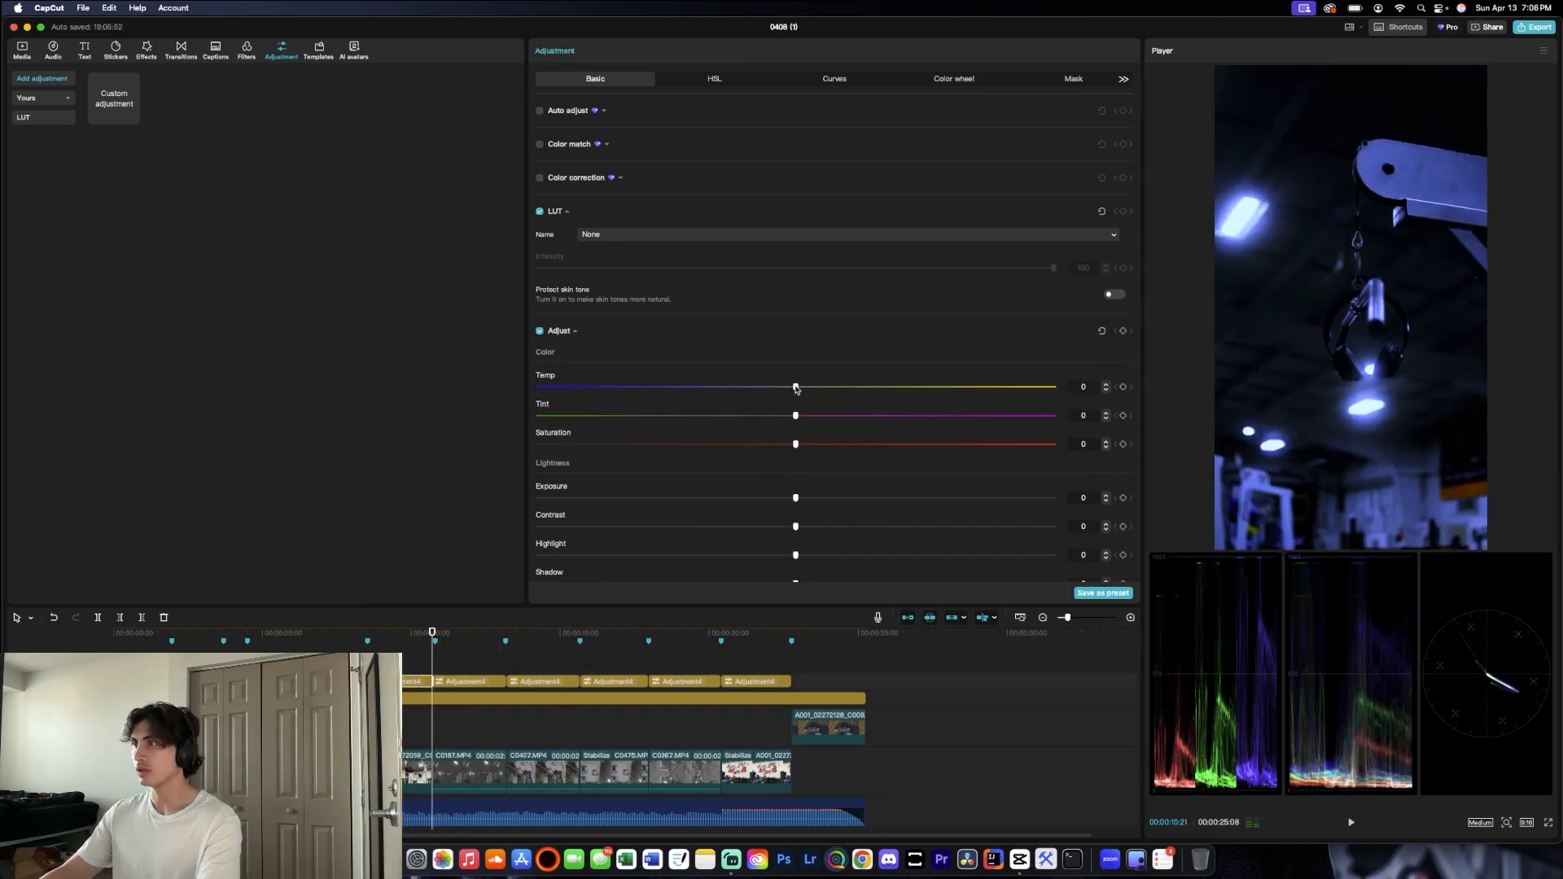
click(417, 633)
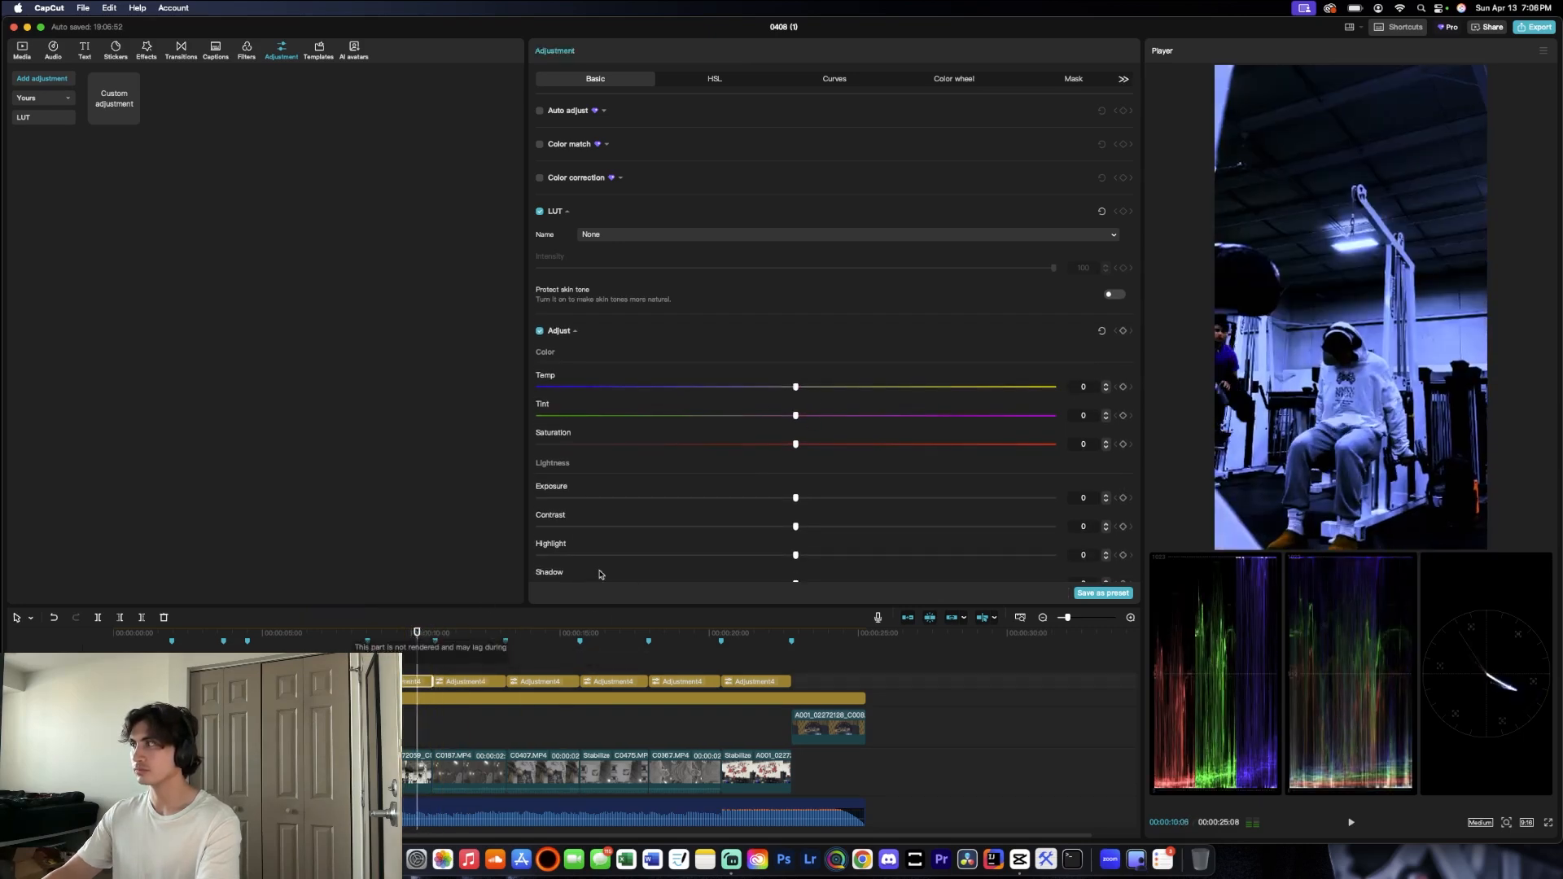
mouse_move(779, 391)
mouse_down()
mouse_move(688, 387)
mouse_move(764, 385)
mouse_up()
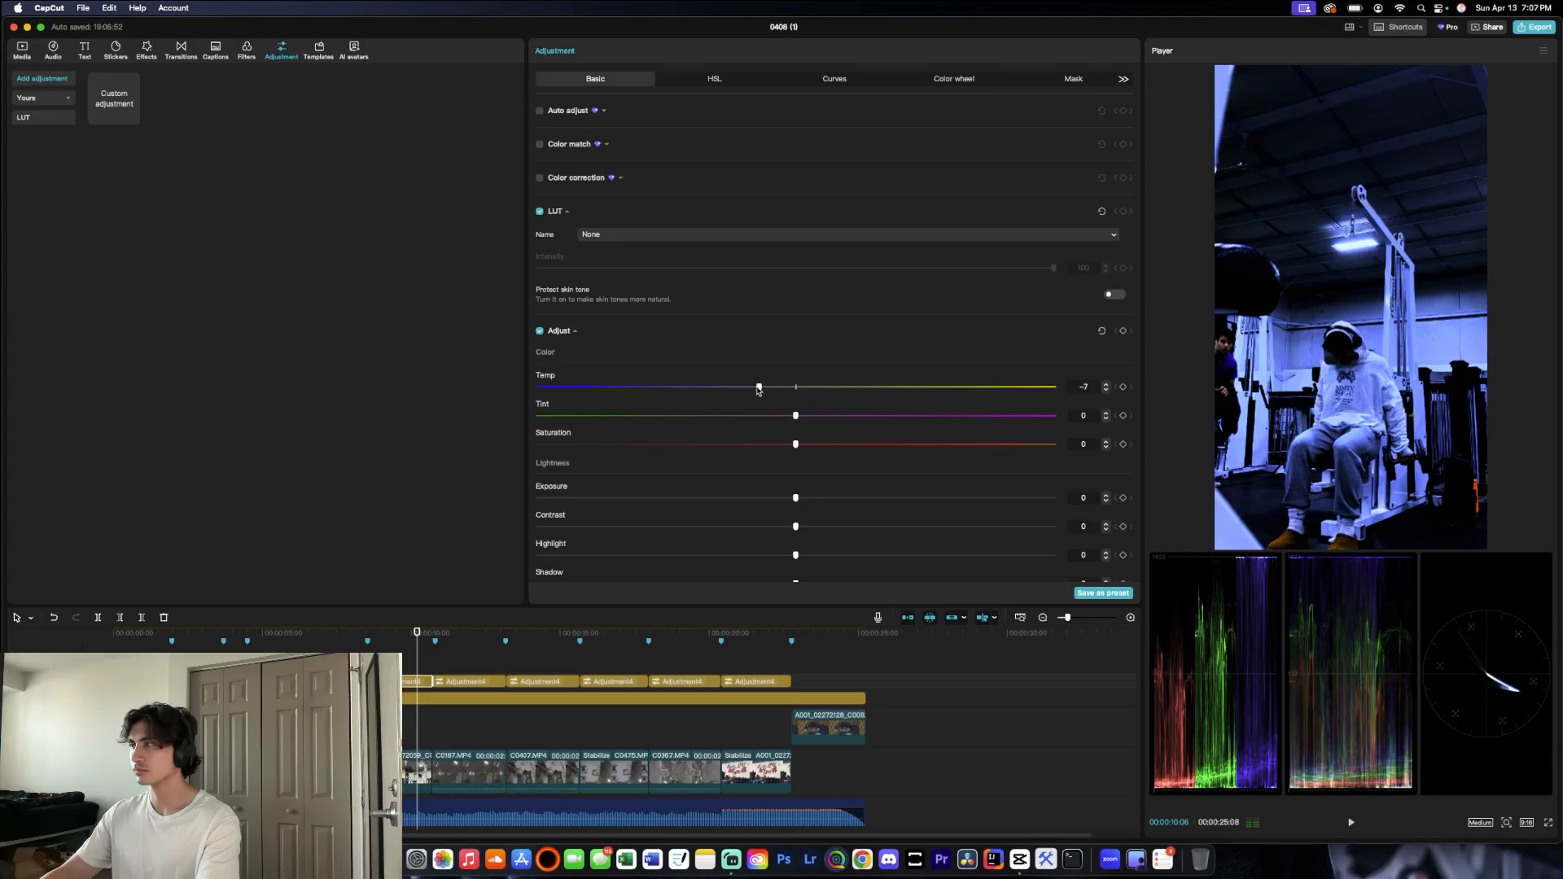
key(Up)
key(Up)
key(Down)
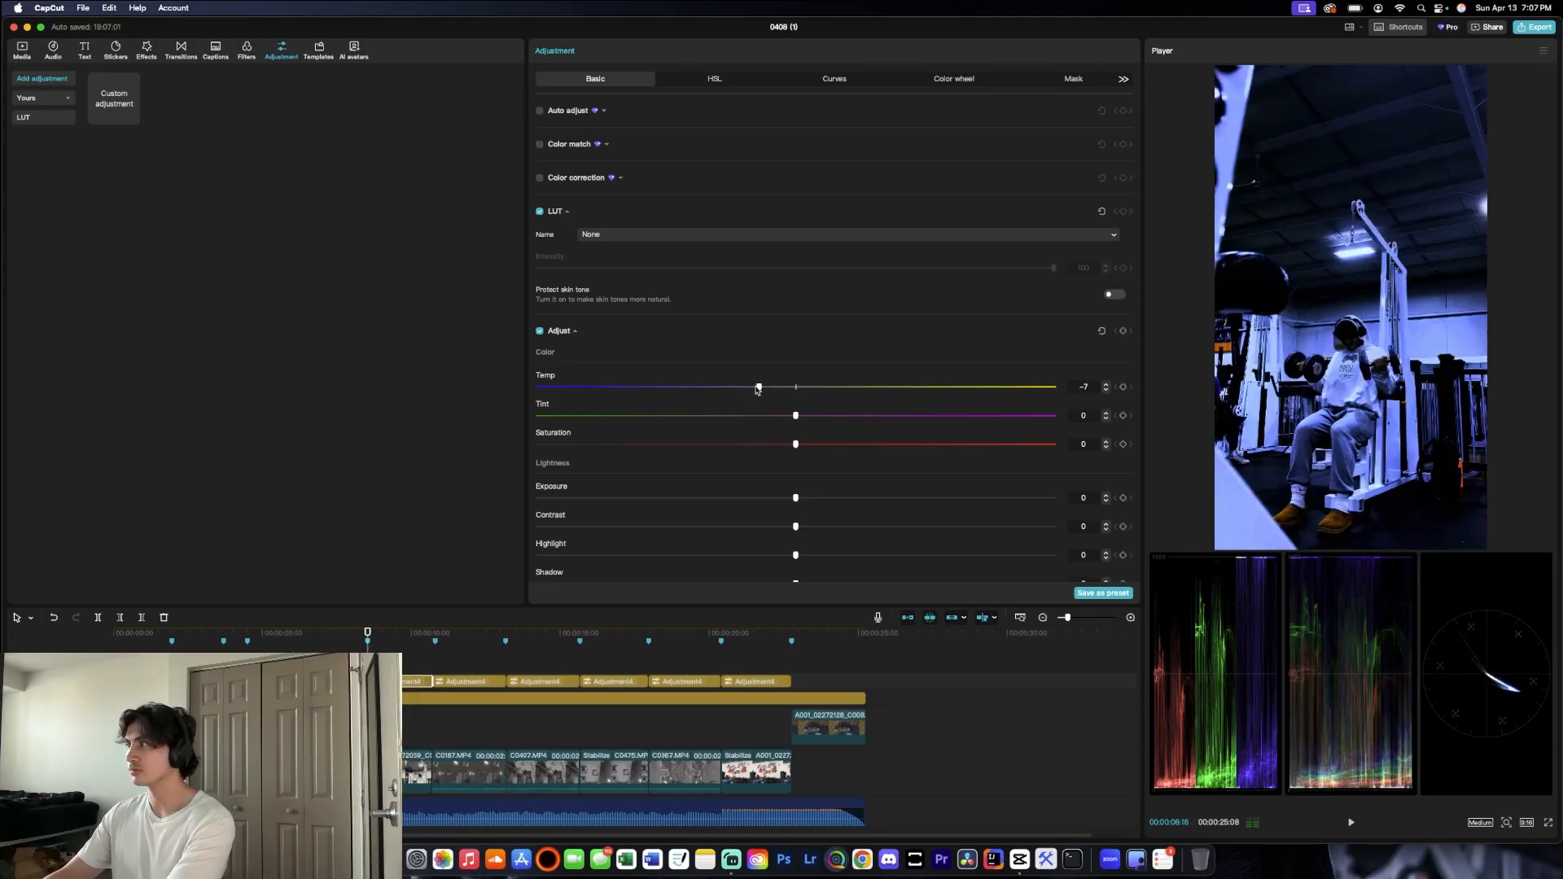
Step: Try Temp -12 on the upper adjustment section before the hanging headphones clip, and undo it
scroll(862, 505, down, 3)
key(Down)
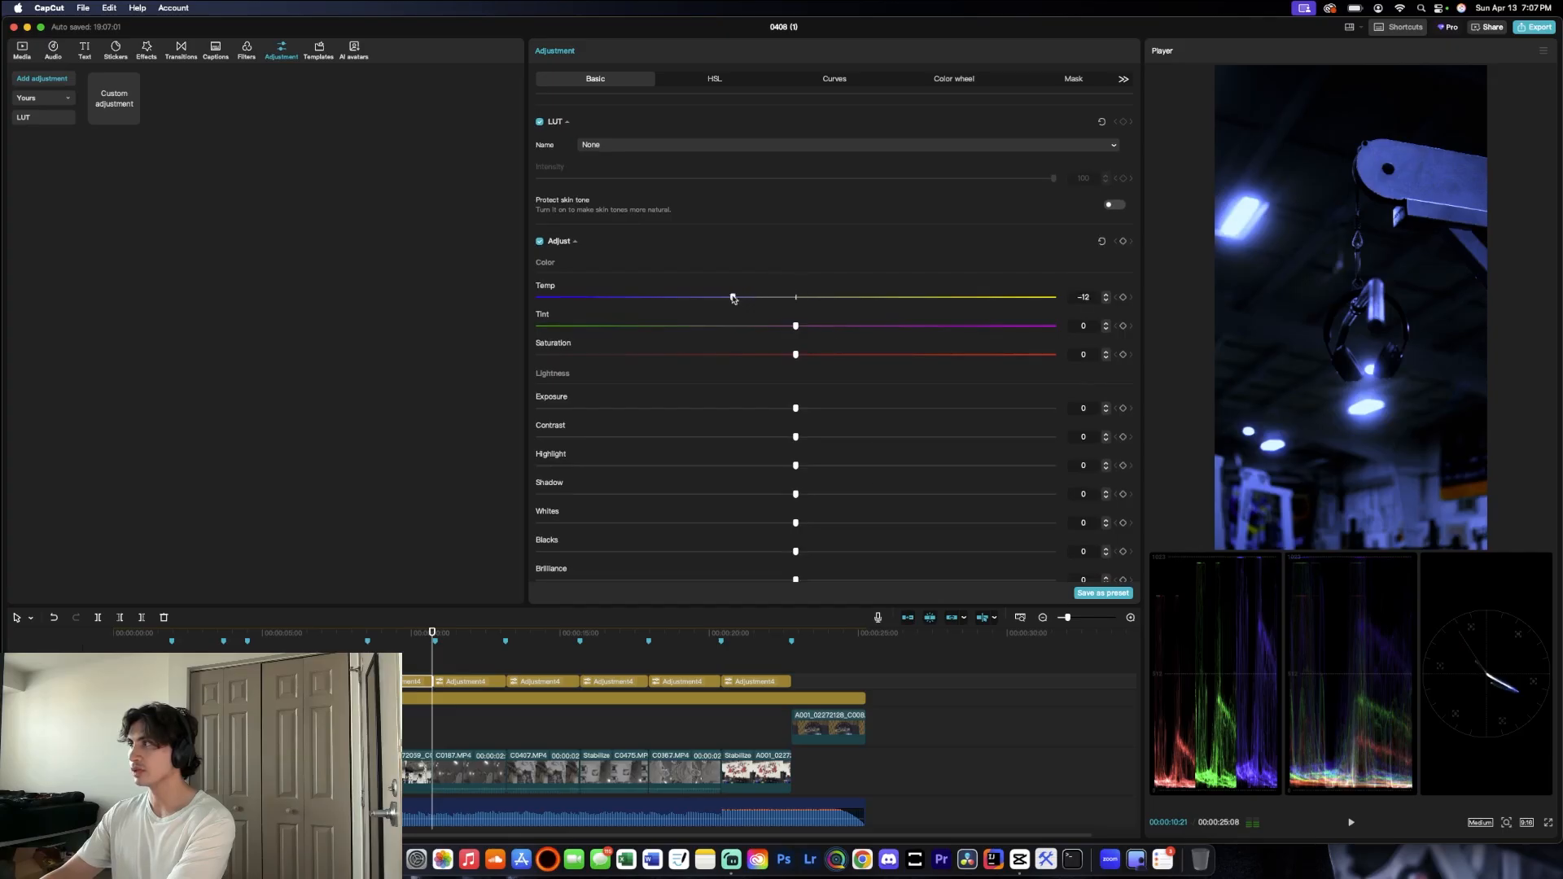
key(super+z)
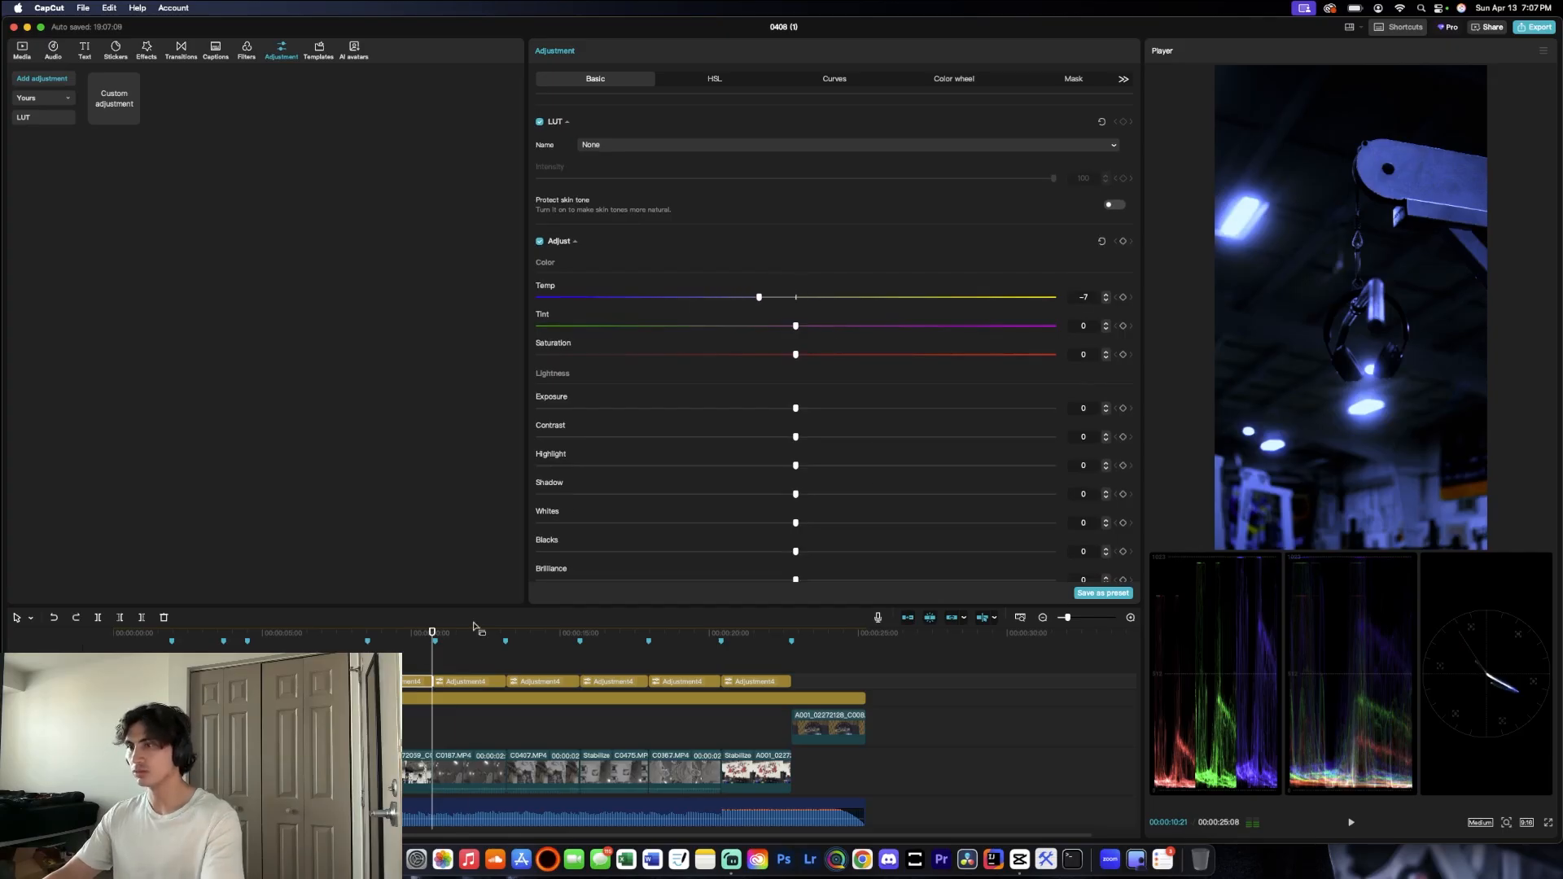
Step: Set Temp to -8 on the upper adjustment section above the hanging headphones clip
click(465, 686)
drag(796, 297, 751, 298)
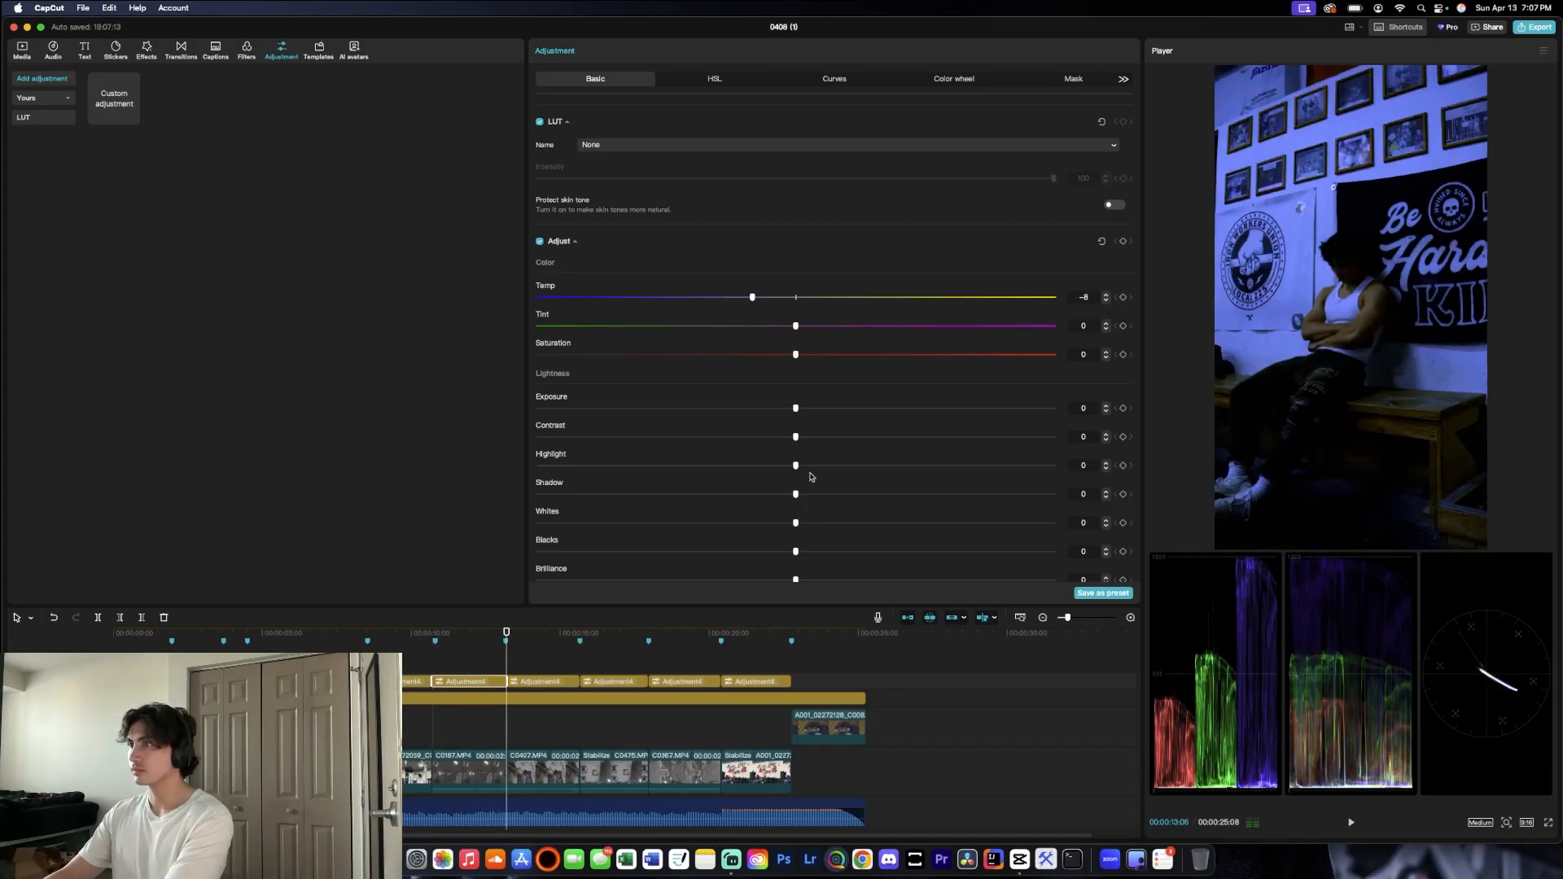
key(Down)
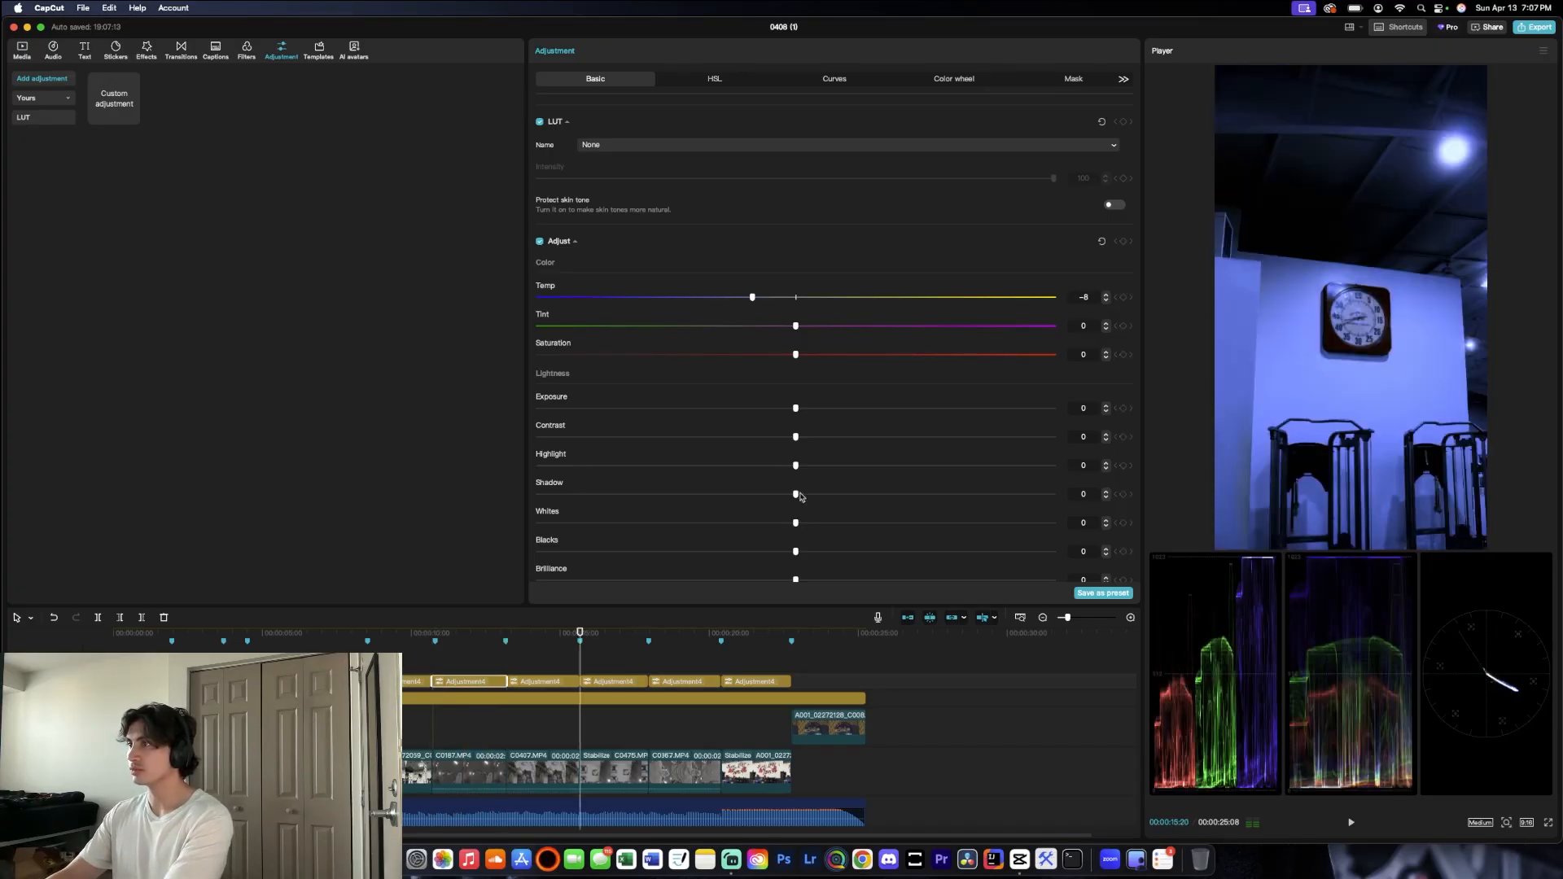
drag(769, 497, 795, 497)
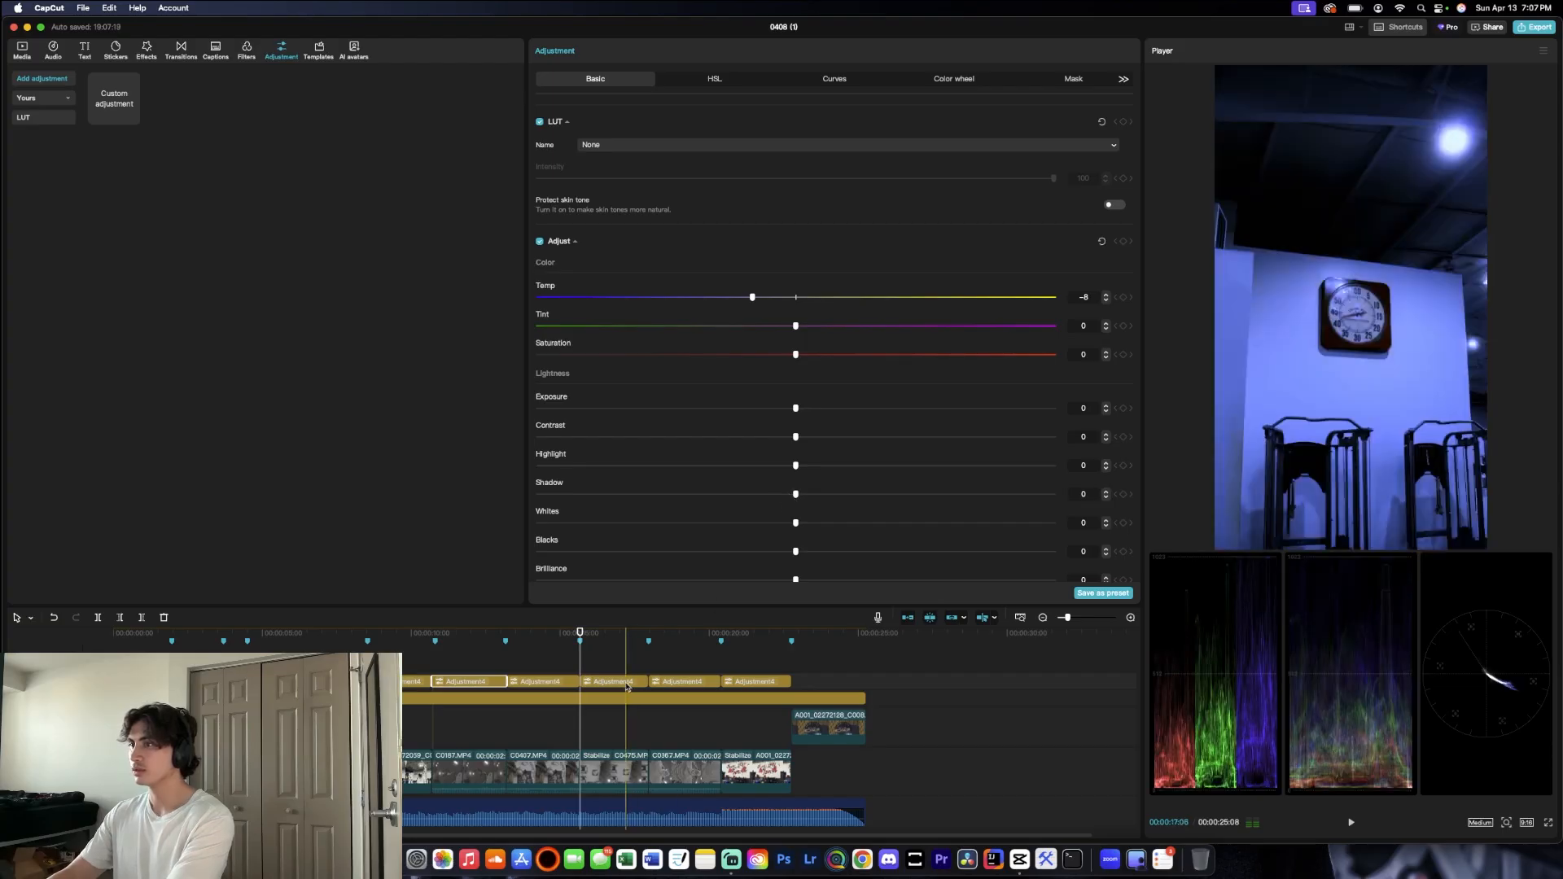
Step: Set Highlight to -17 on the upper adjustment section above the wall clock clip
click(617, 636)
click(618, 681)
scroll(855, 516, down, 5)
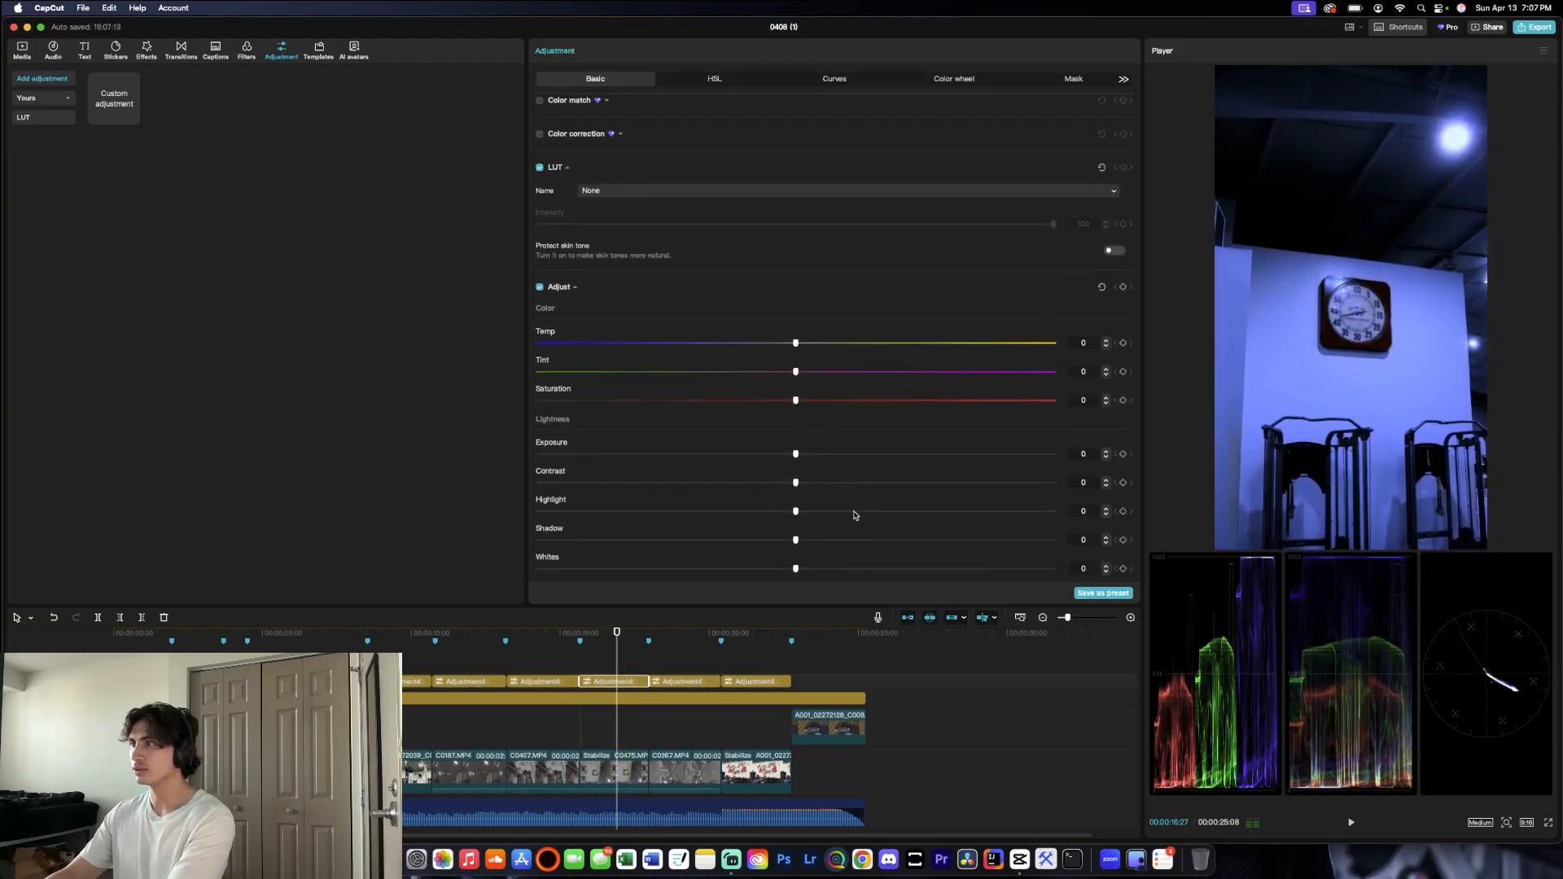
drag(788, 446, 706, 417)
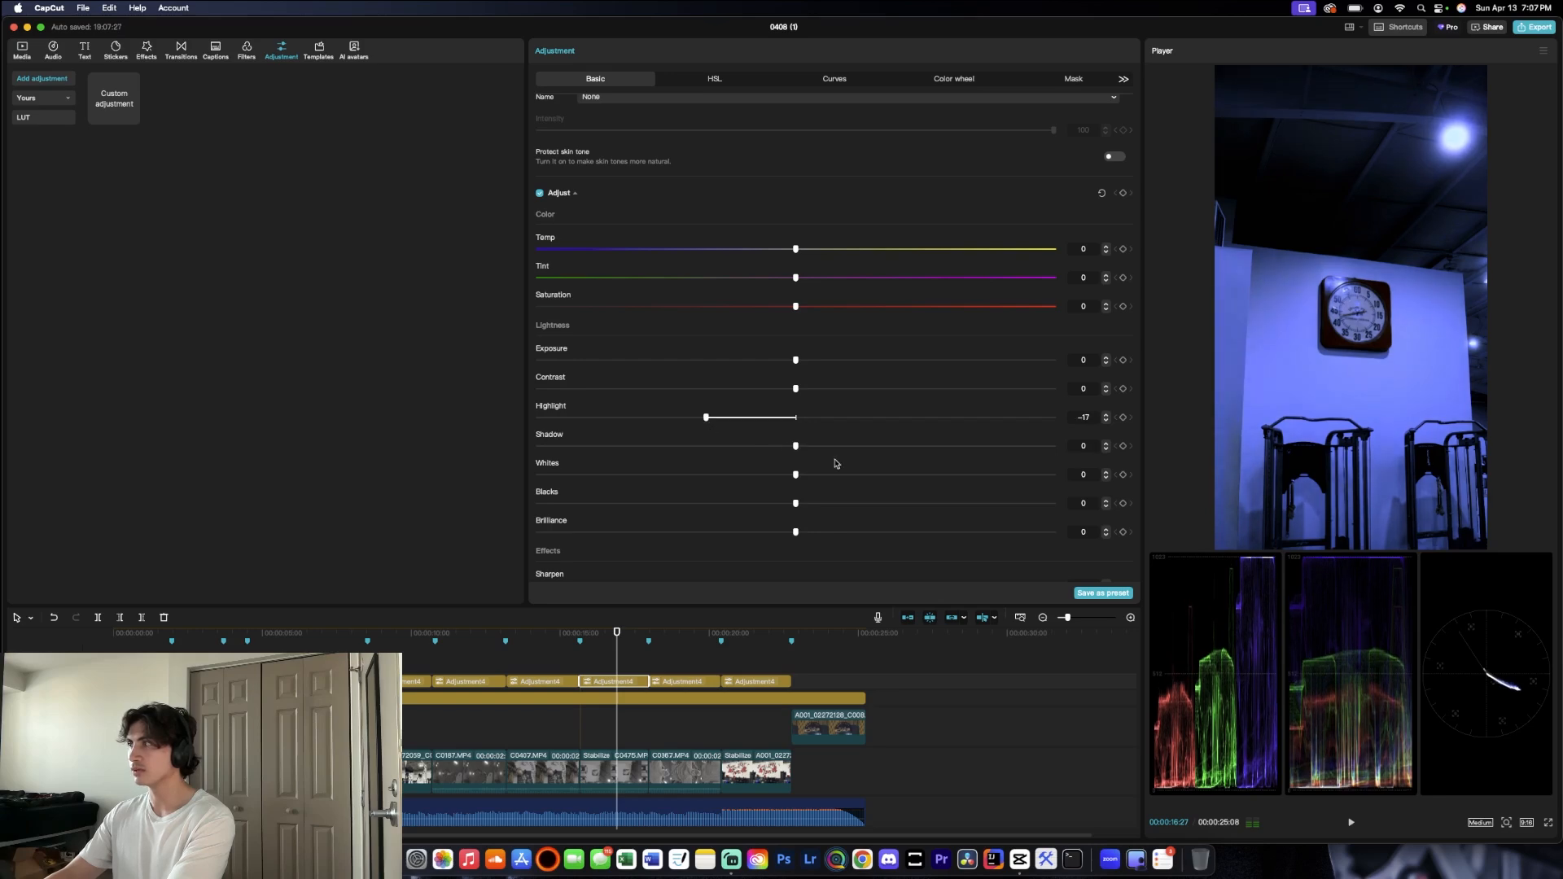
Step: Set Highlight to -31, Shadow to -29 and Blacks to 1 on the upper adjustment section above the Iron Pit Gym sign clip
key(Down)
key(Down)
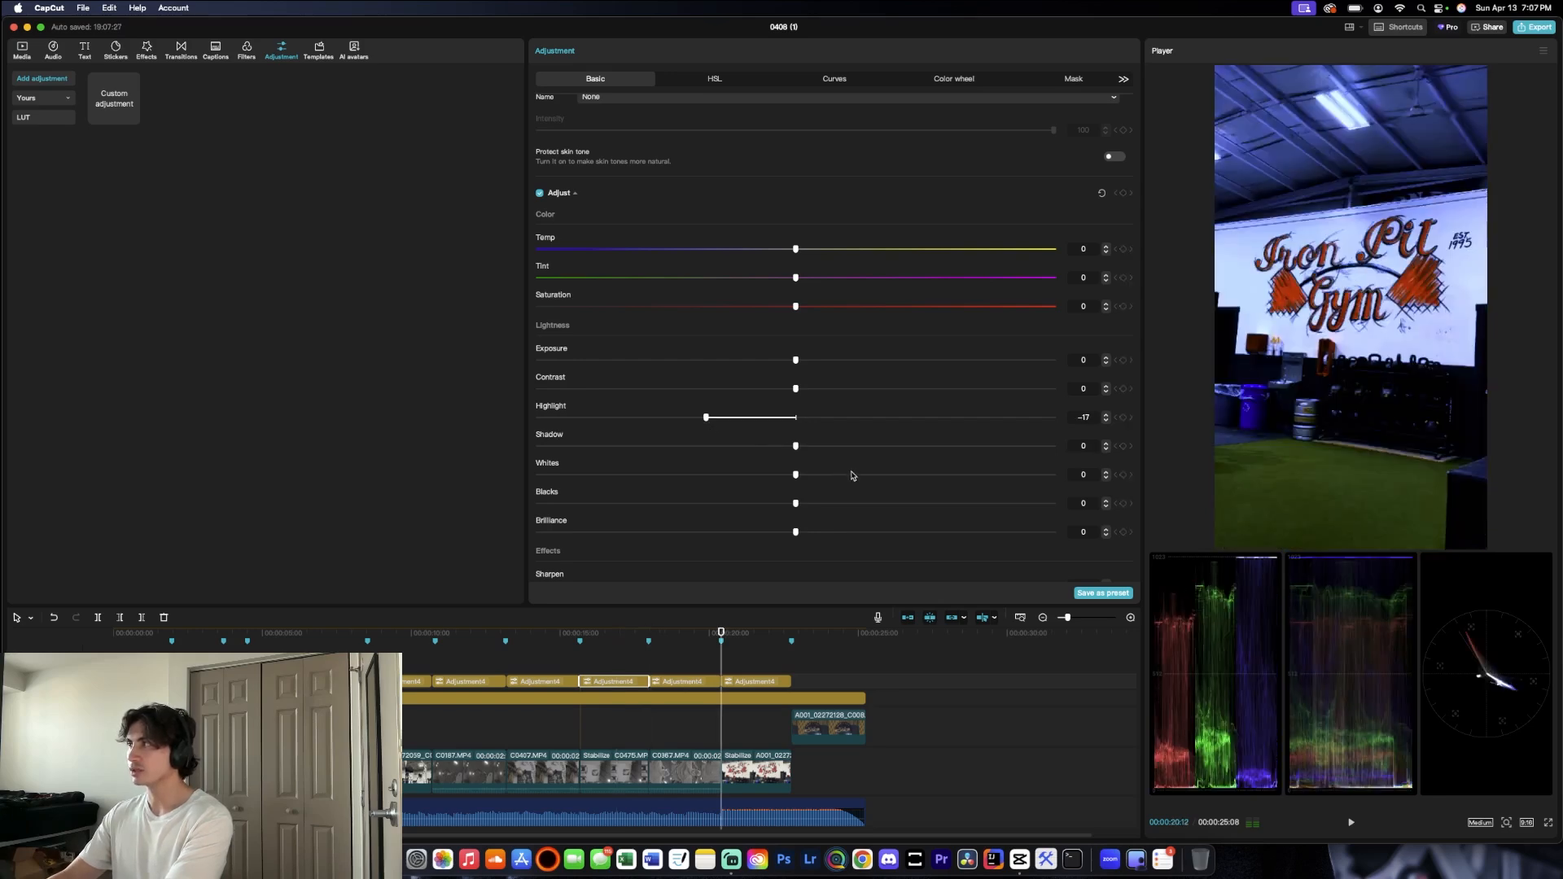
click(744, 682)
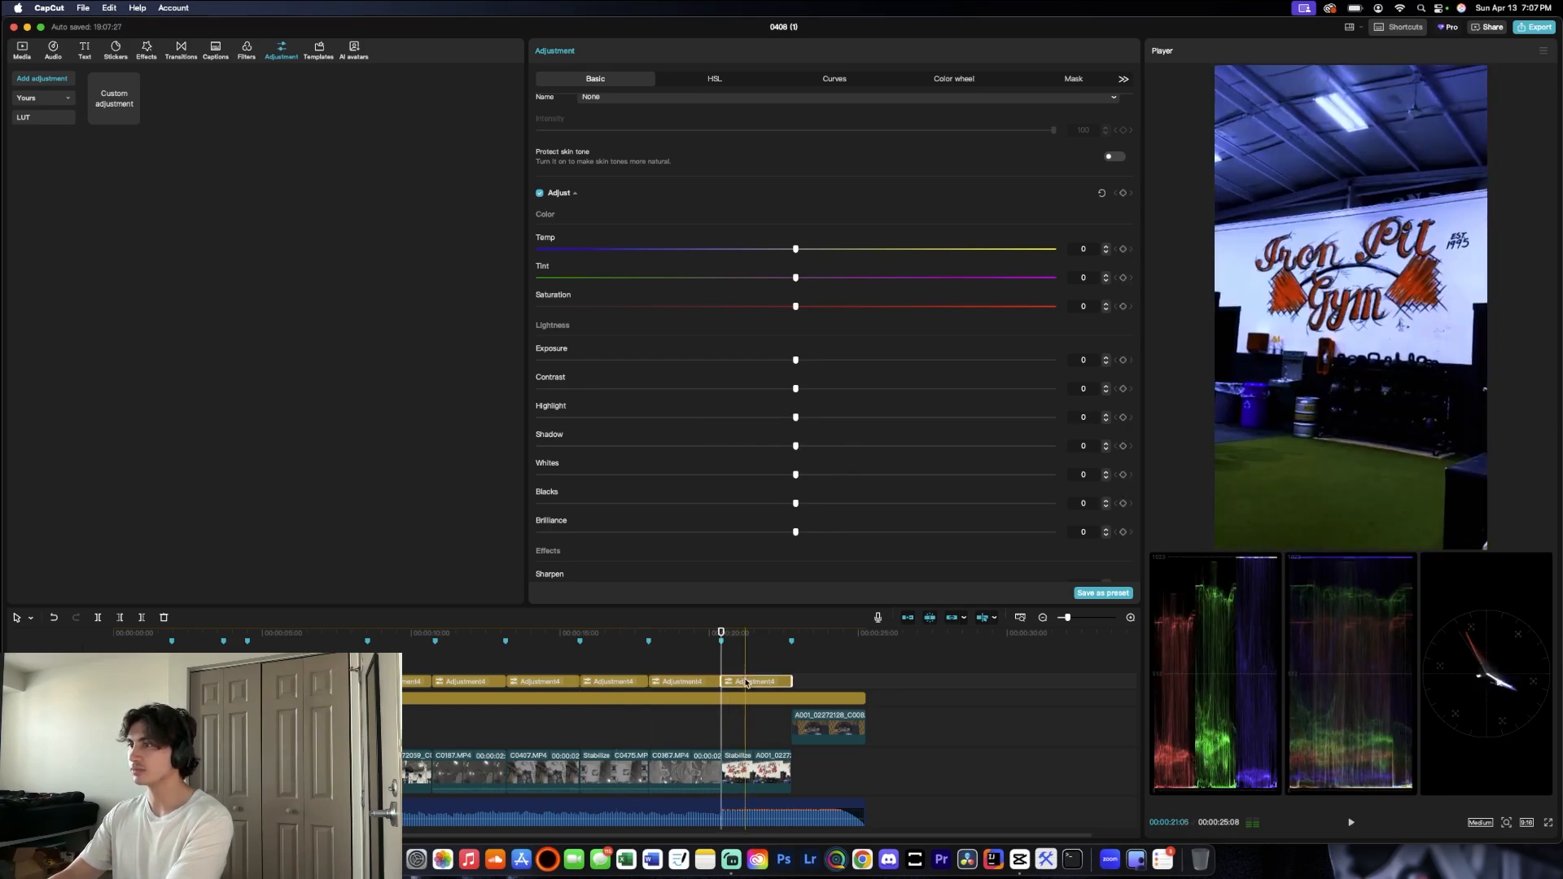
drag(793, 417, 636, 417)
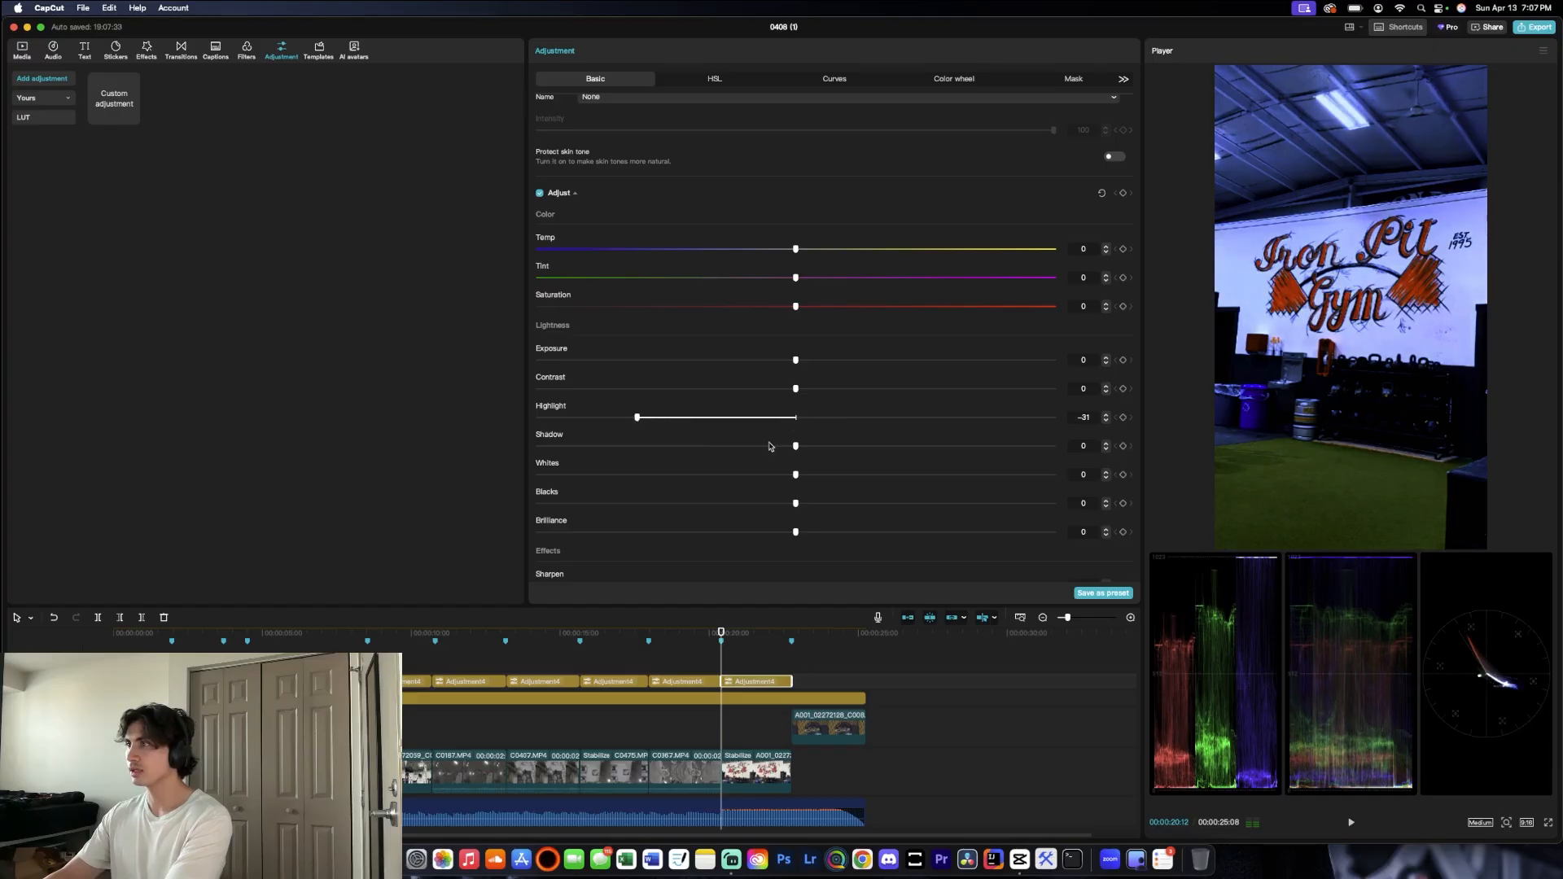
drag(744, 443, 645, 447)
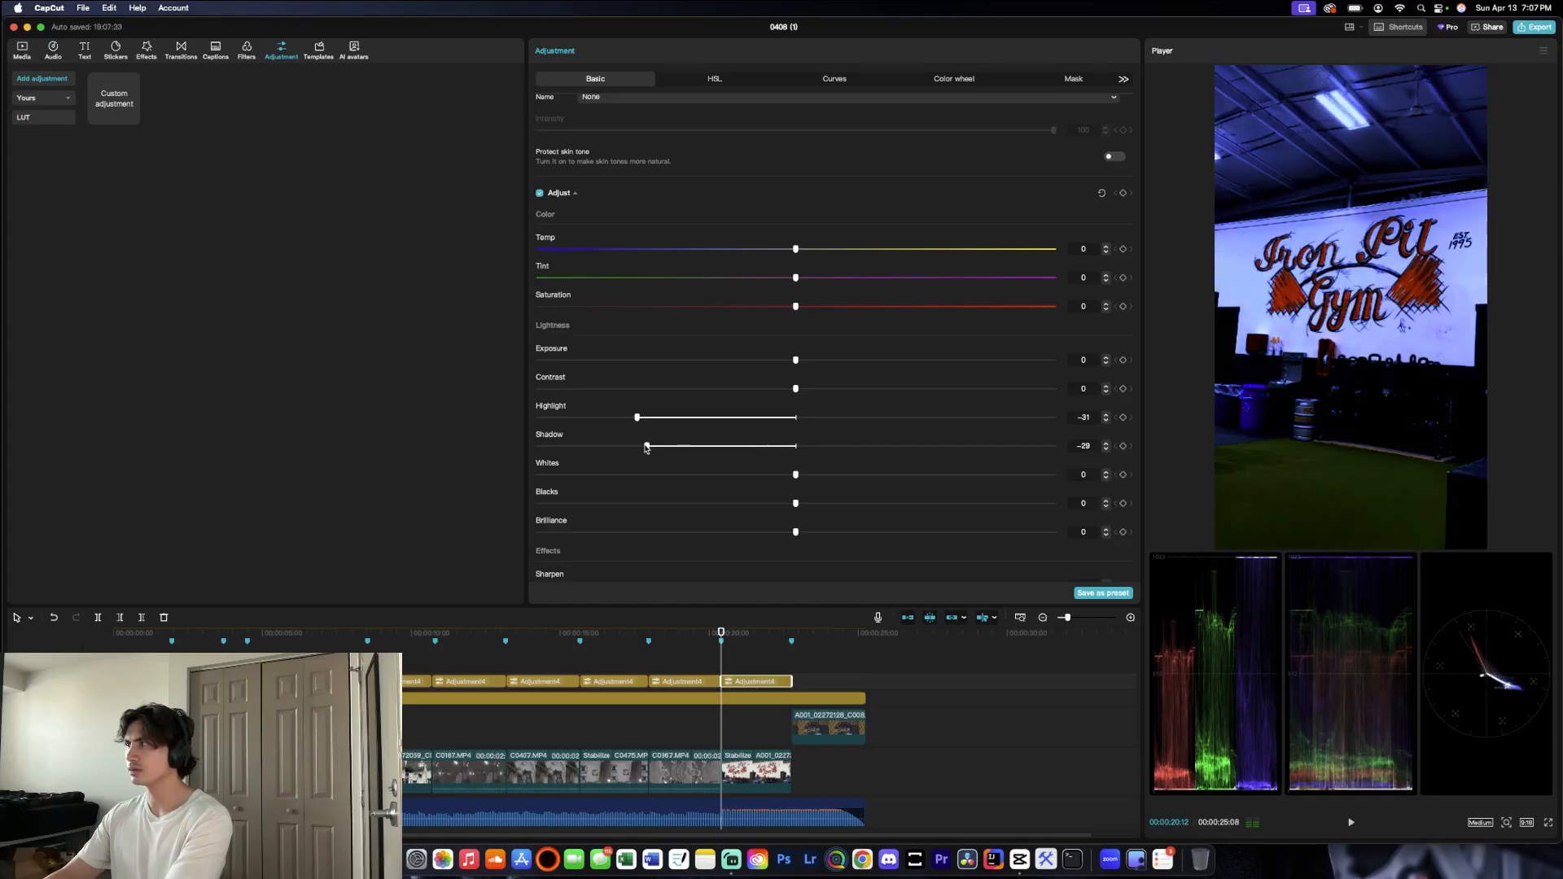
double_click(1084, 503)
text(1)
key(Return)
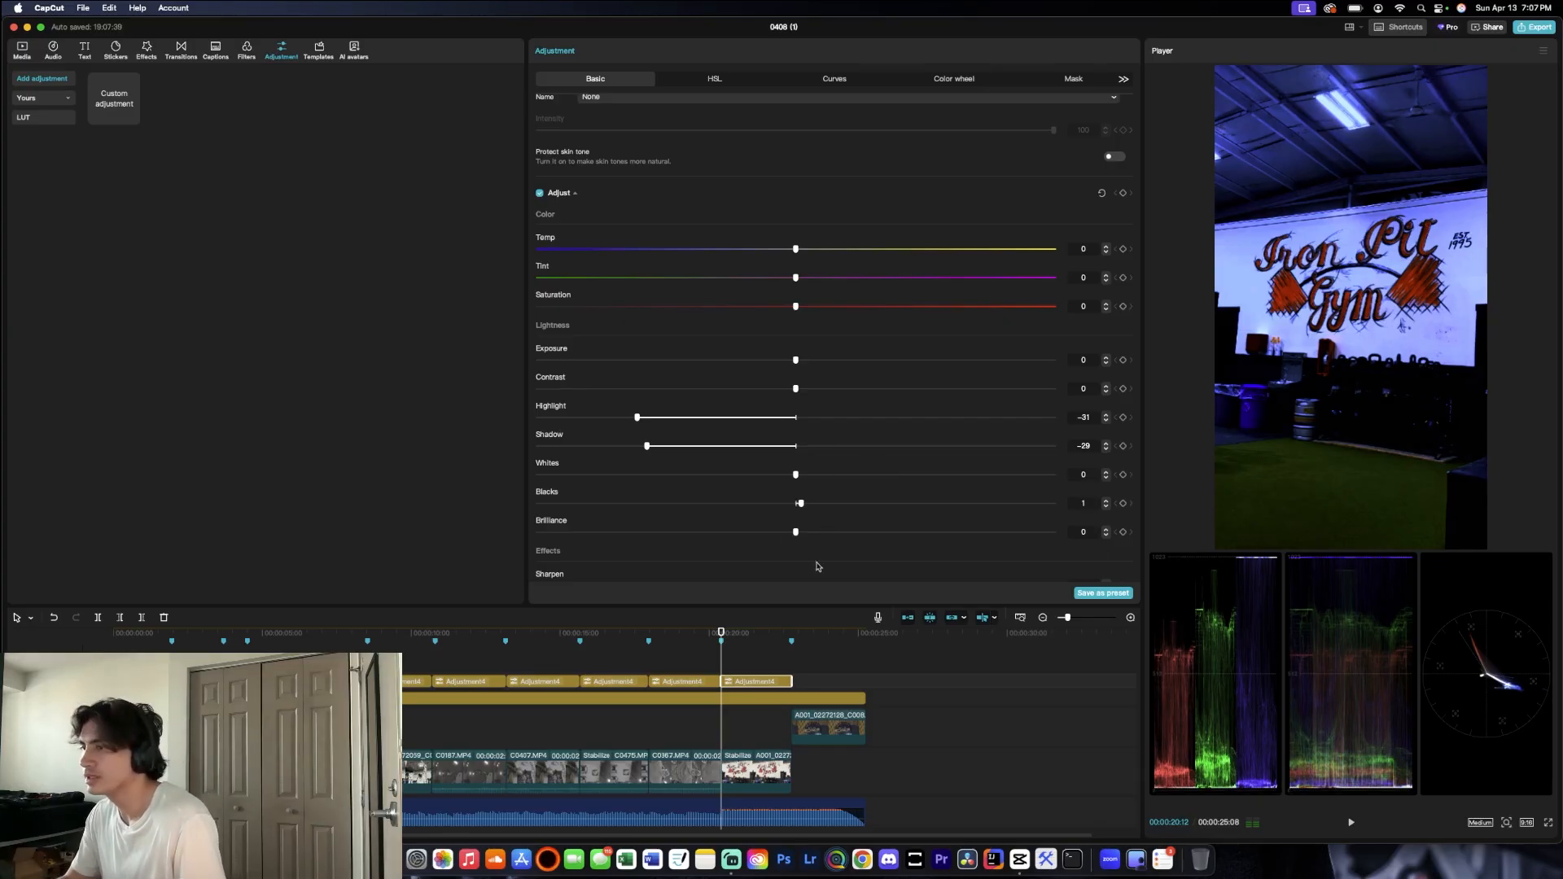
Step: Play the video from the beginning to review the graded clips
drag(720, 629, 112, 632)
key(space)
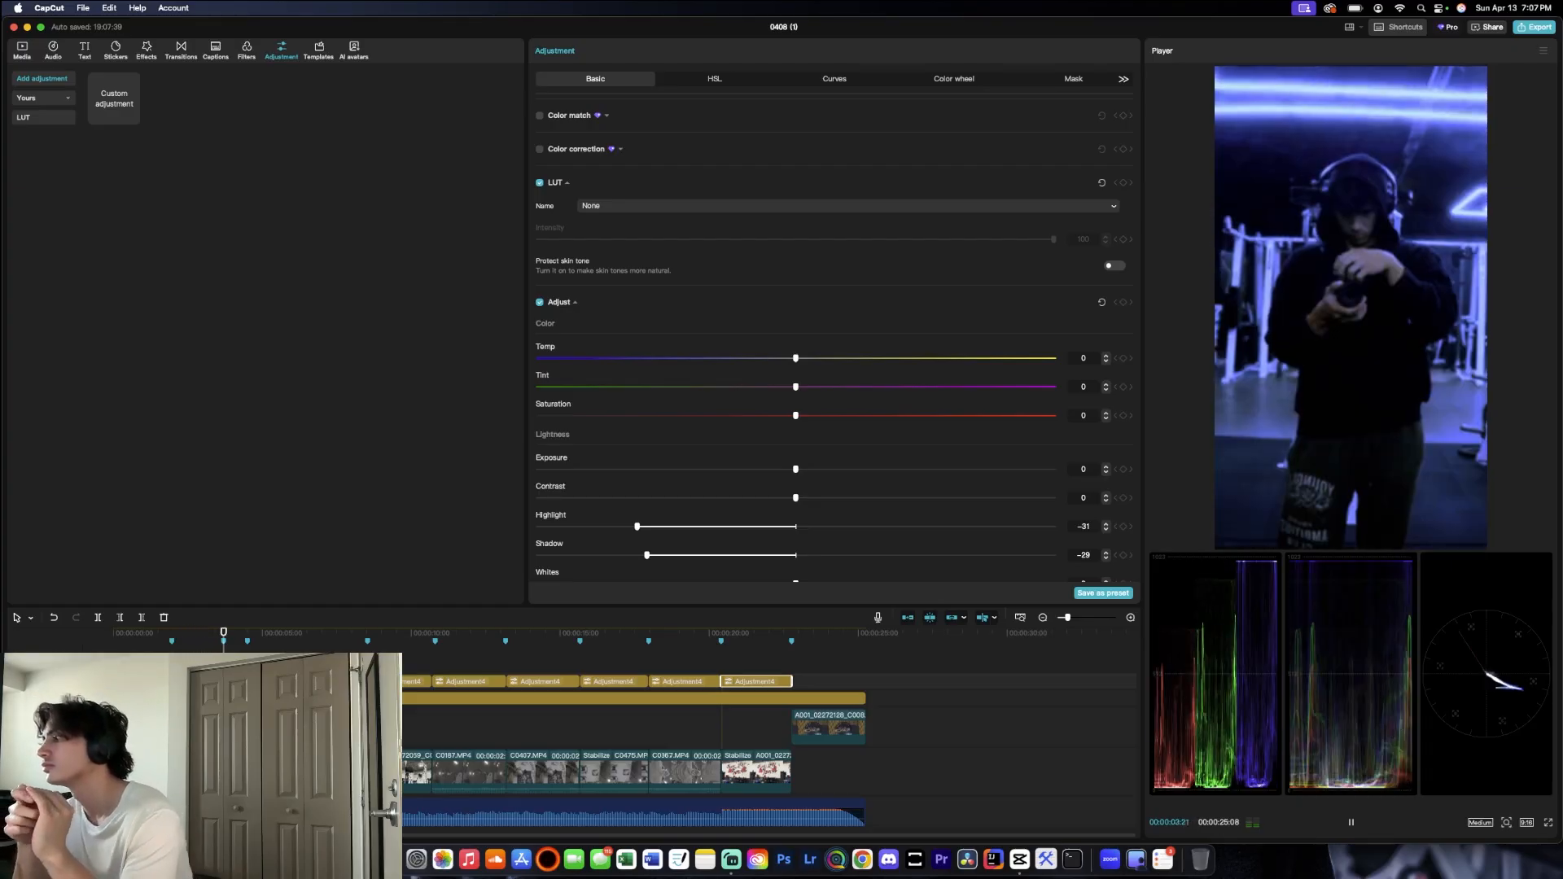
key(space)
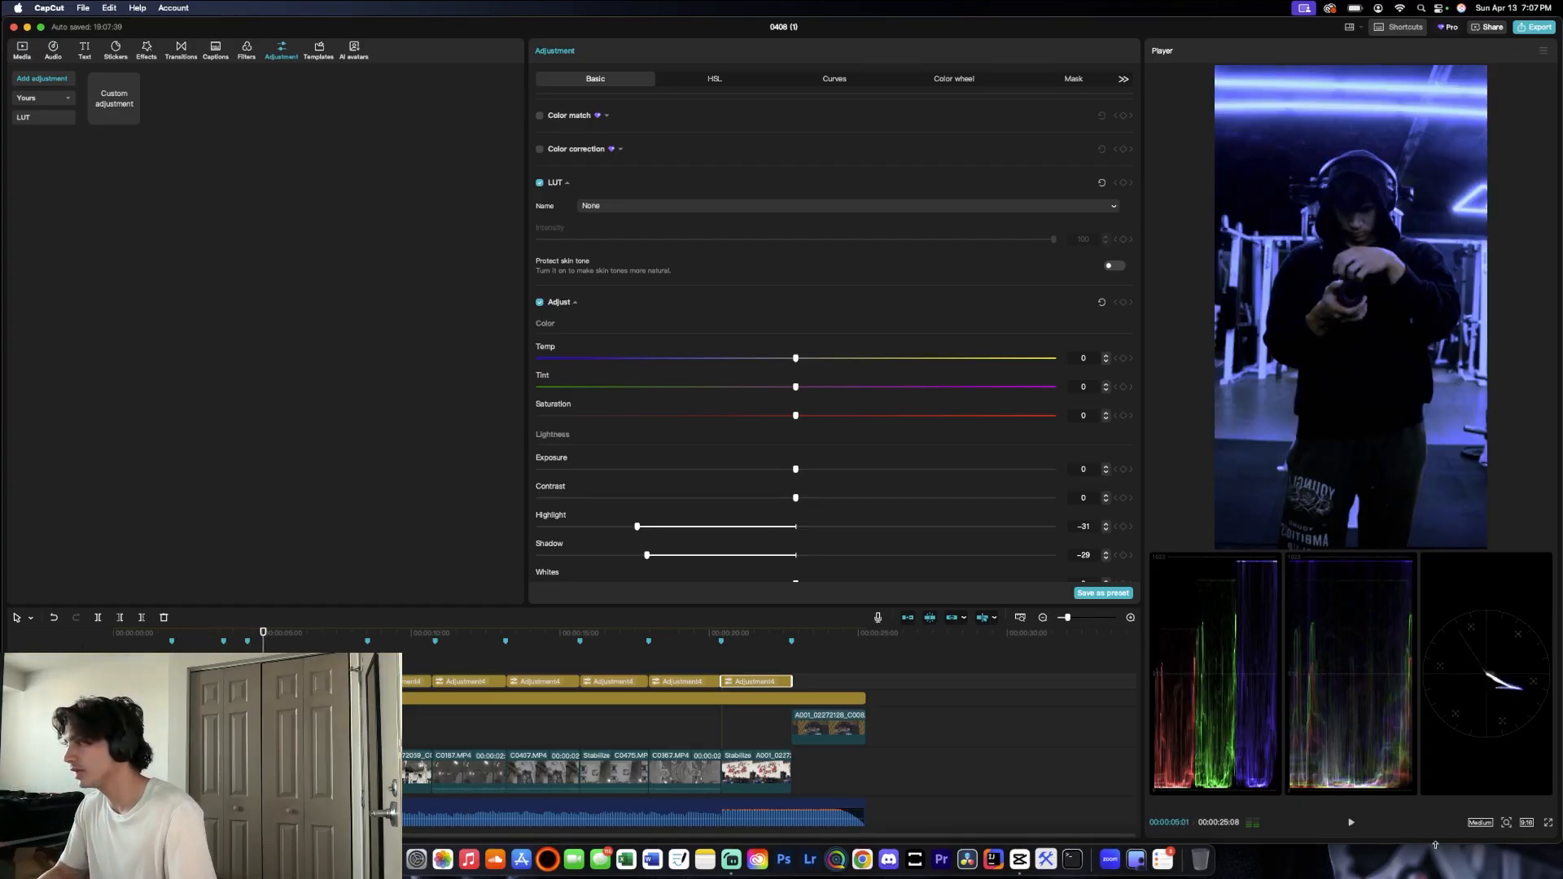
Step: Set the preview quality to High and play the video again from the beginning
click(1478, 824)
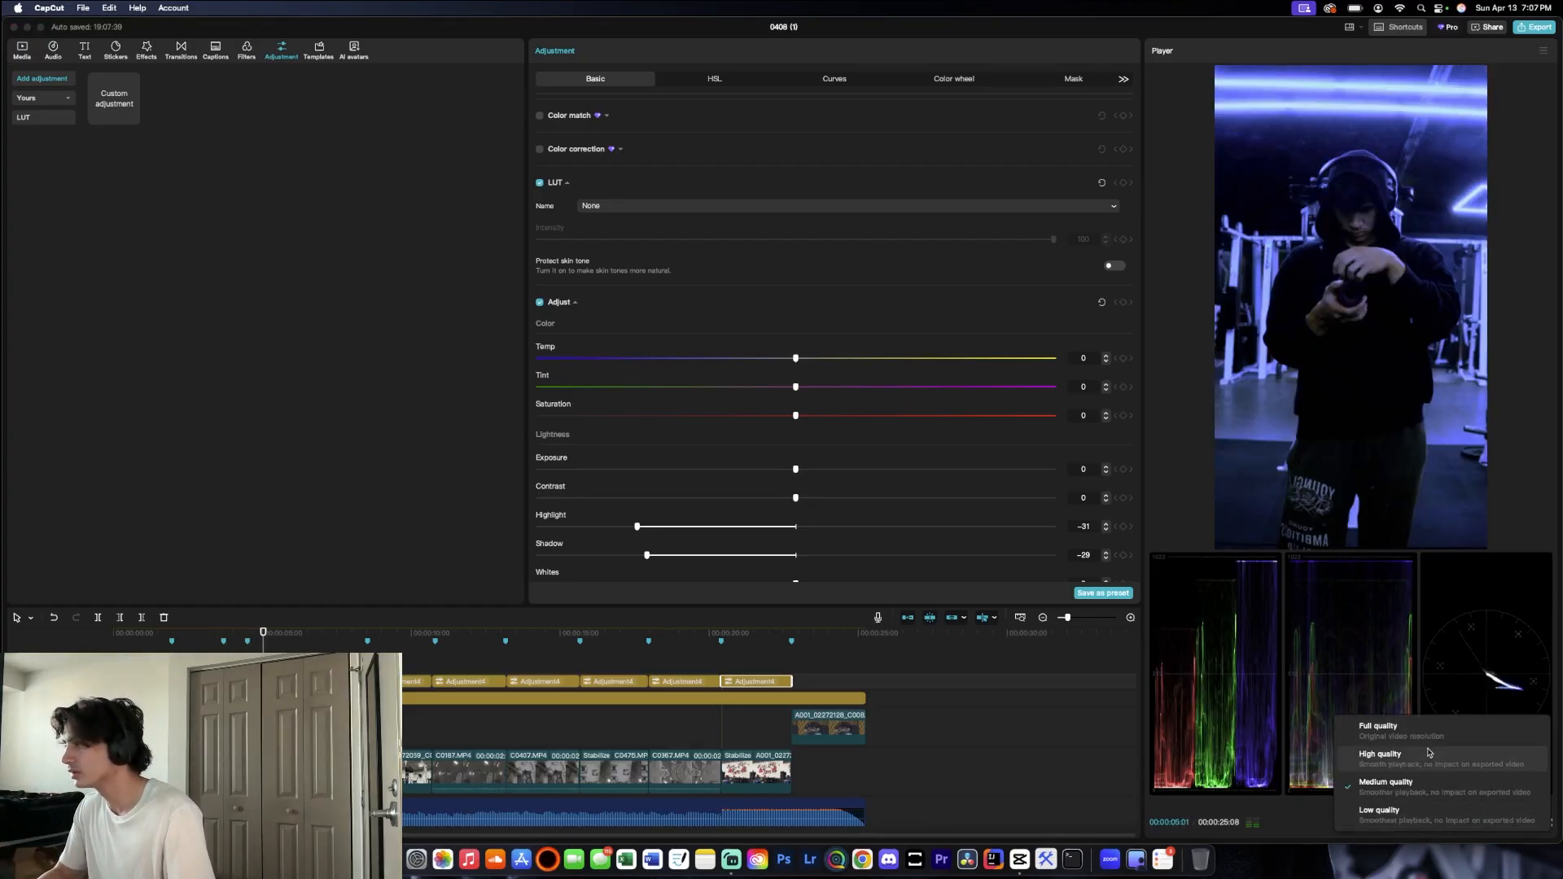
click(1427, 759)
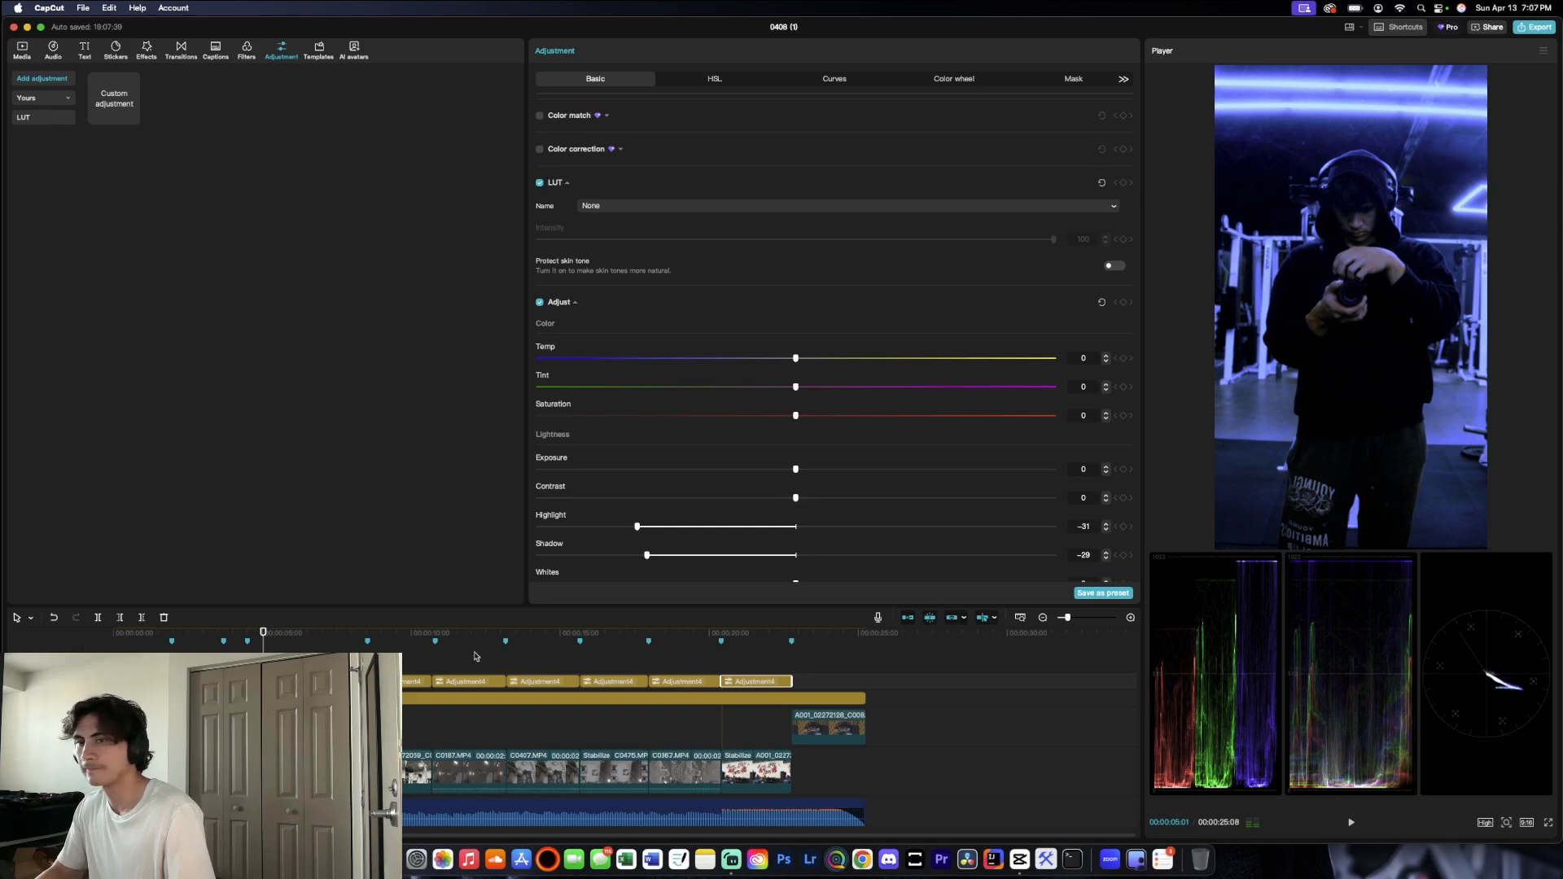
drag(261, 636, 86, 633)
key(space)
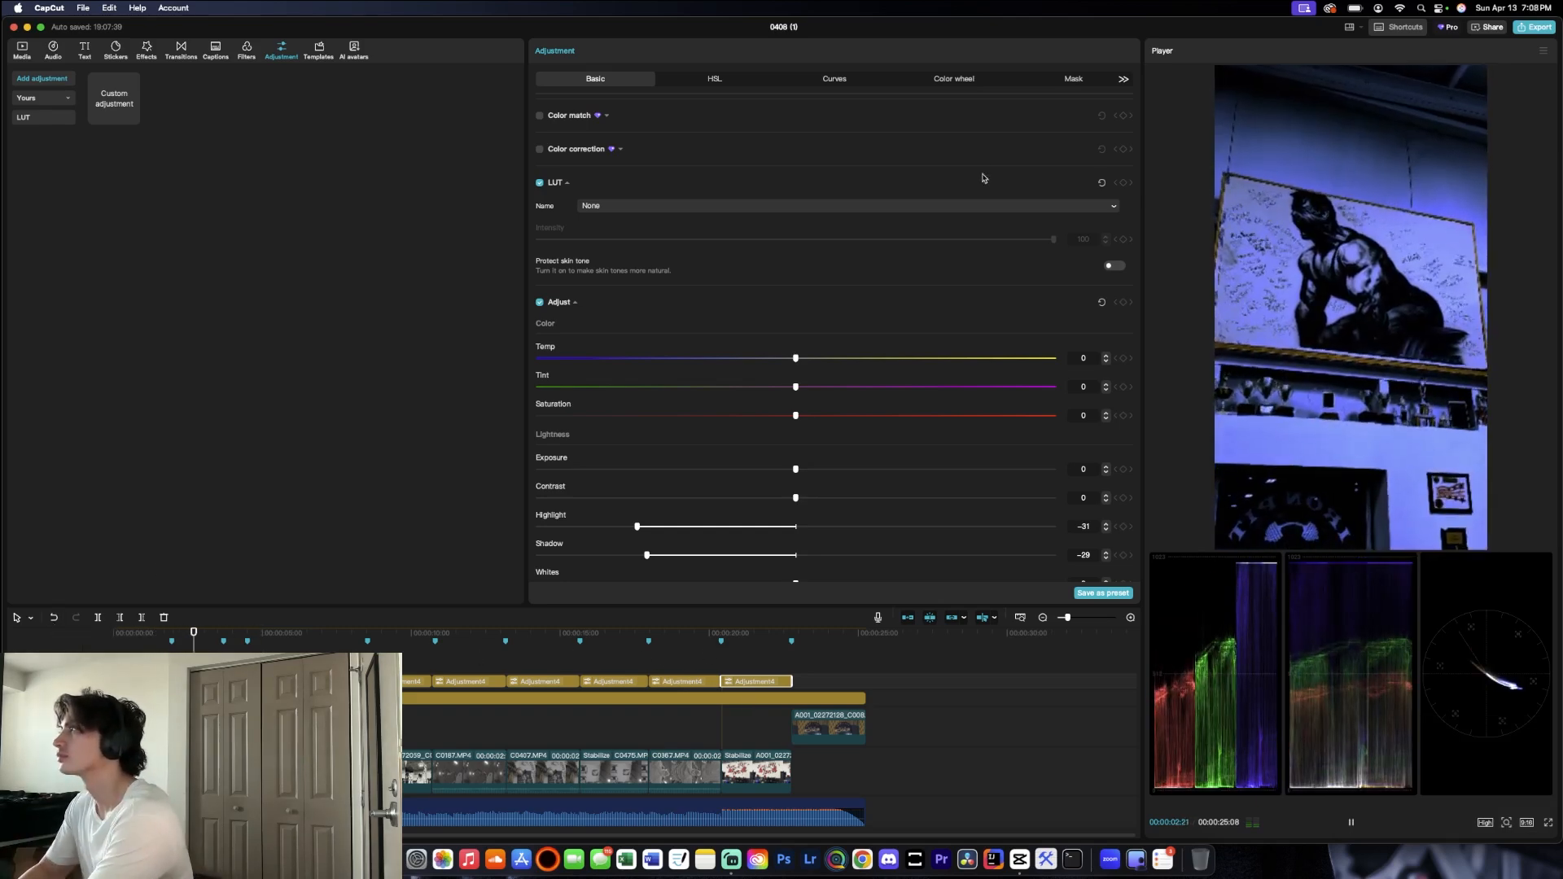
Step: Hide the color oscilloscope below the preview and watch the graded video through to its end
click(1538, 53)
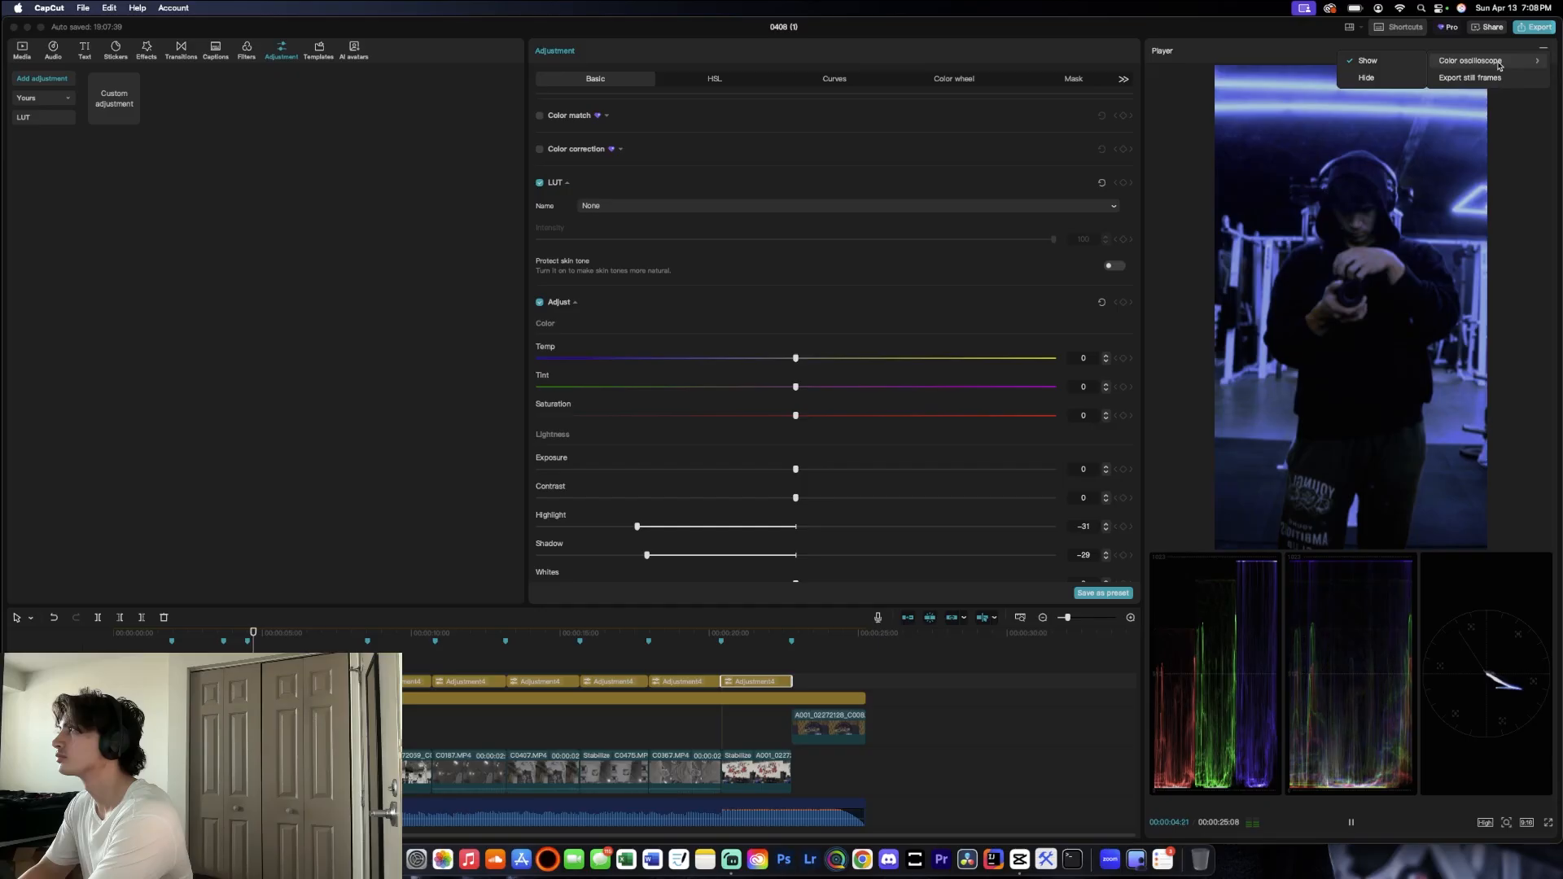
click(1393, 77)
key(space)
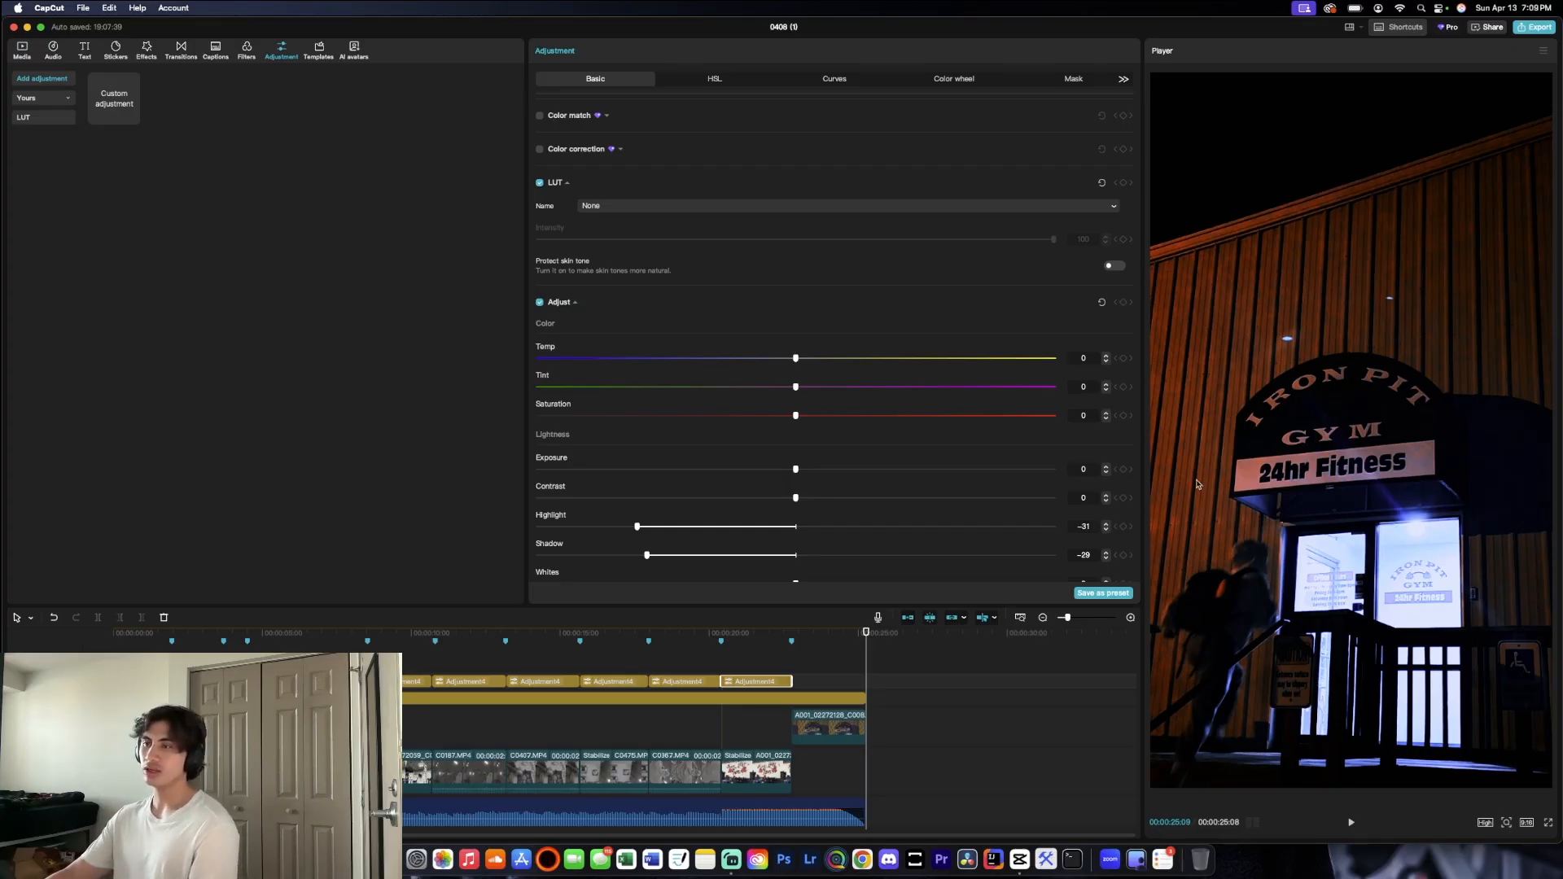
Step: Select the long adjustment layer and show the saved brand presets
click(228, 699)
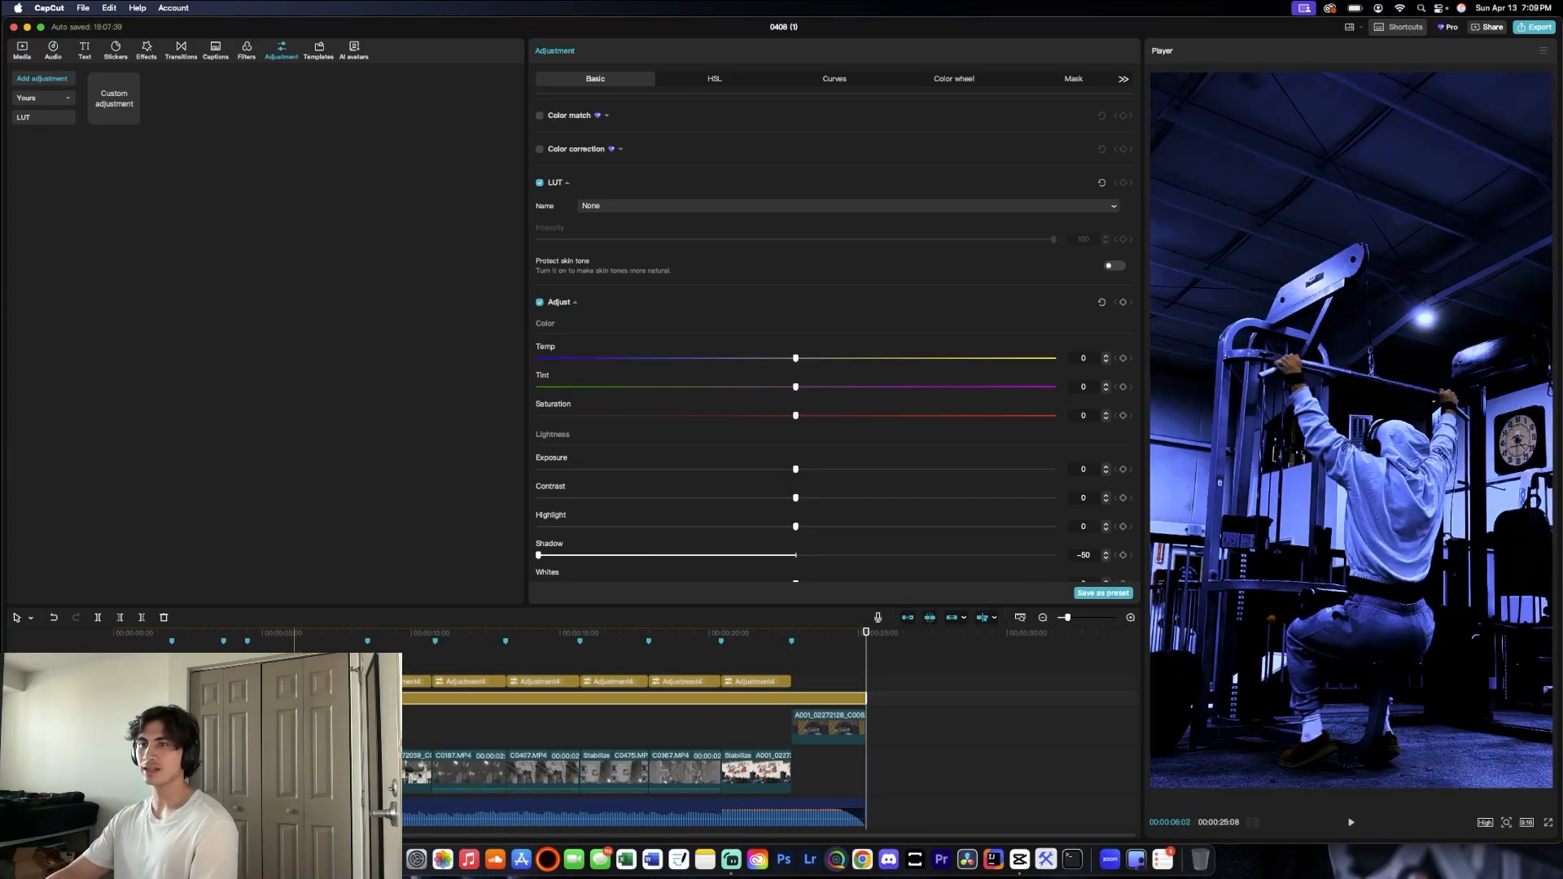
right_click(298, 698)
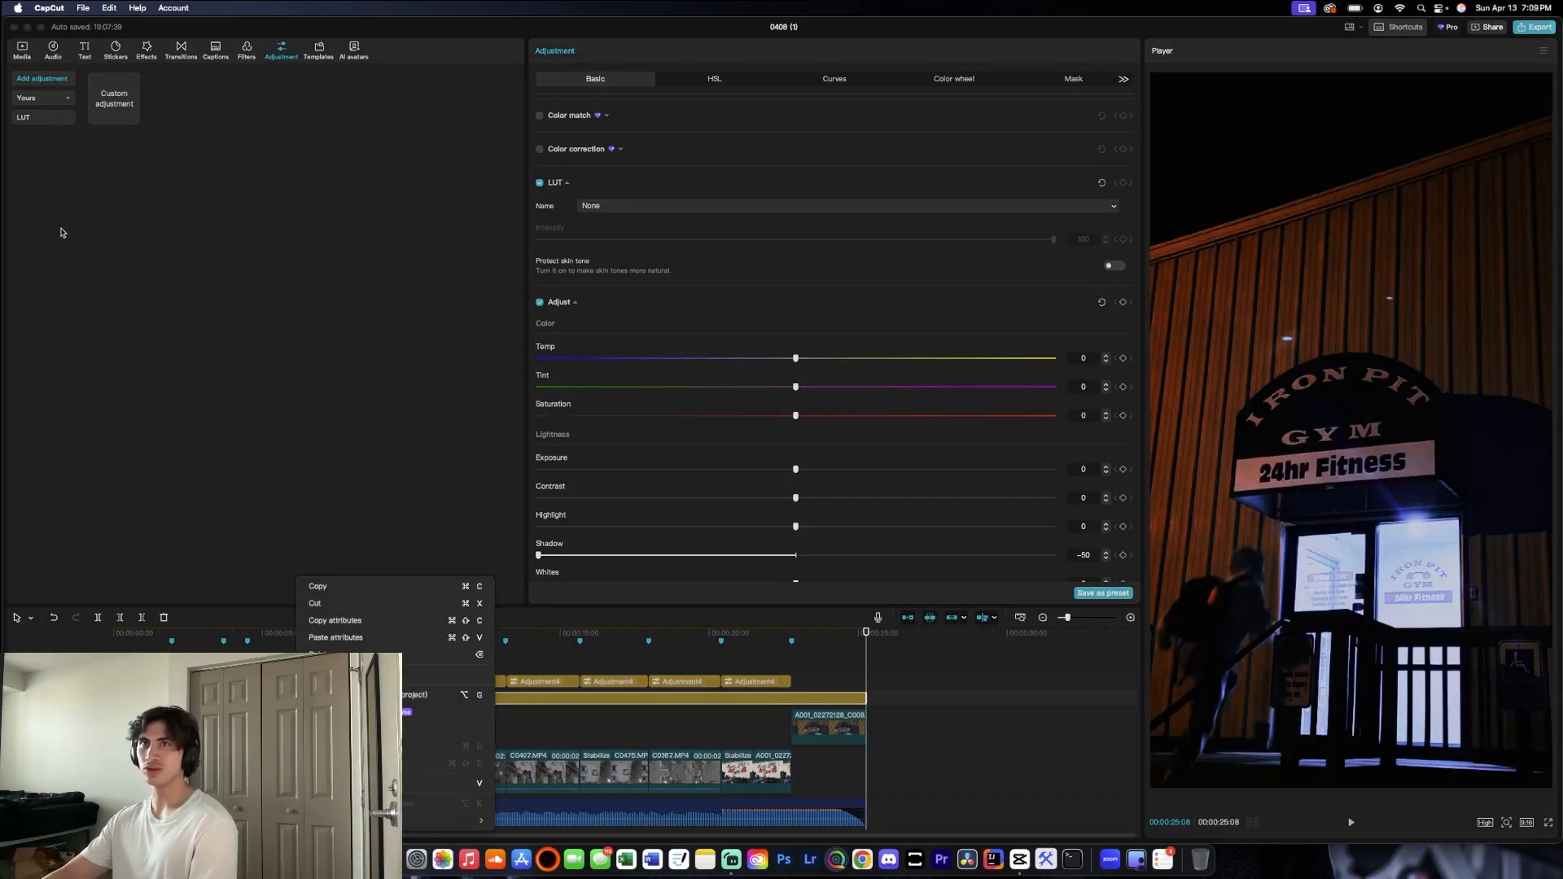
click(48, 102)
click(49, 102)
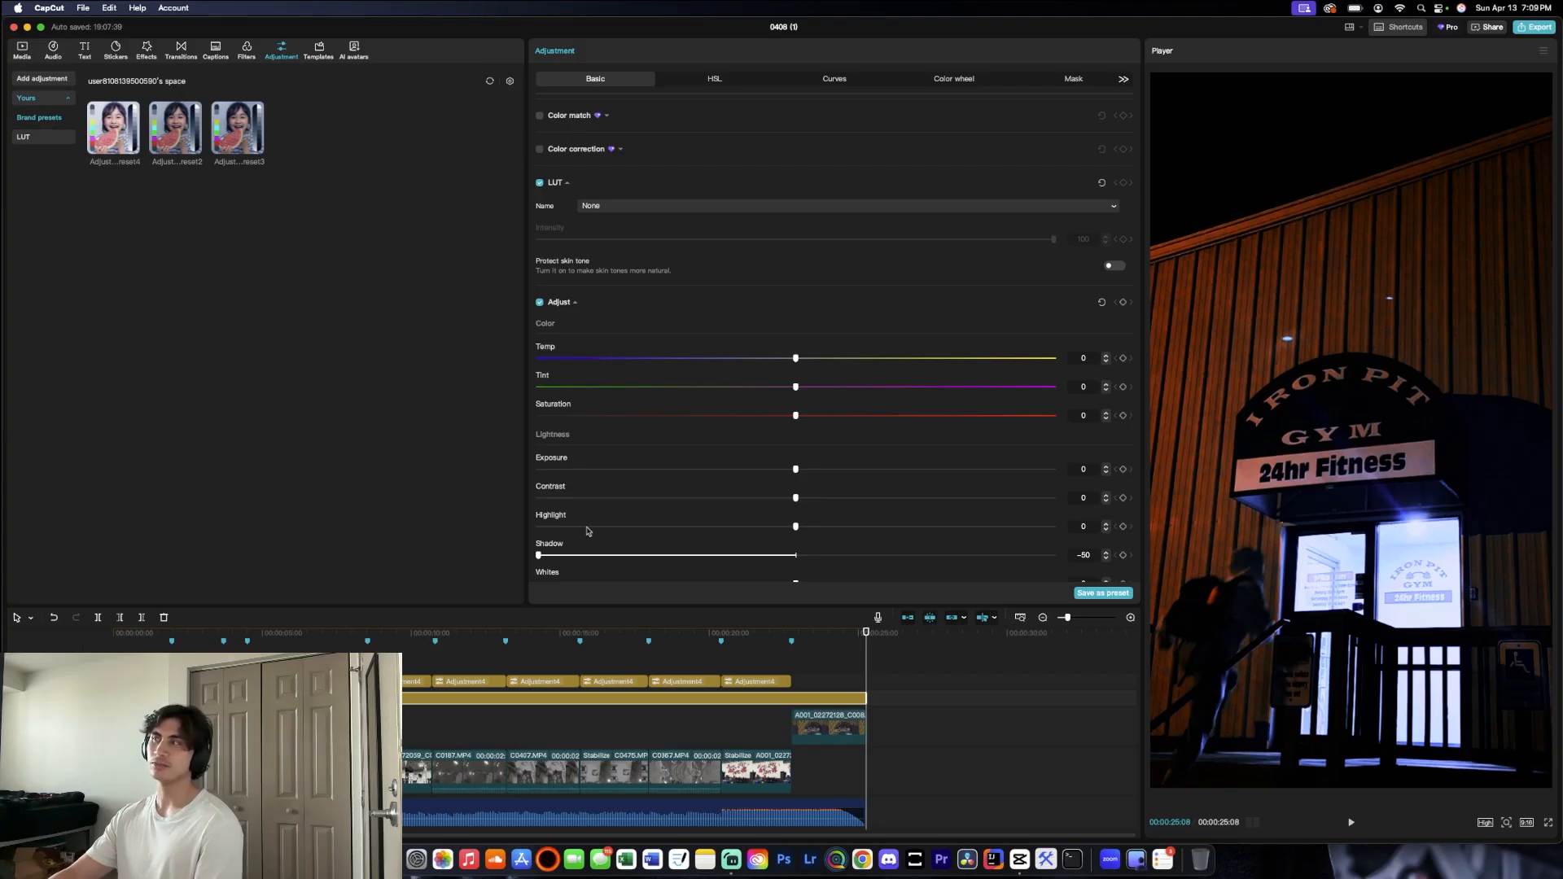
Step: Start an export to review the Pro features in use and locate the first stabilized clip
click(1536, 27)
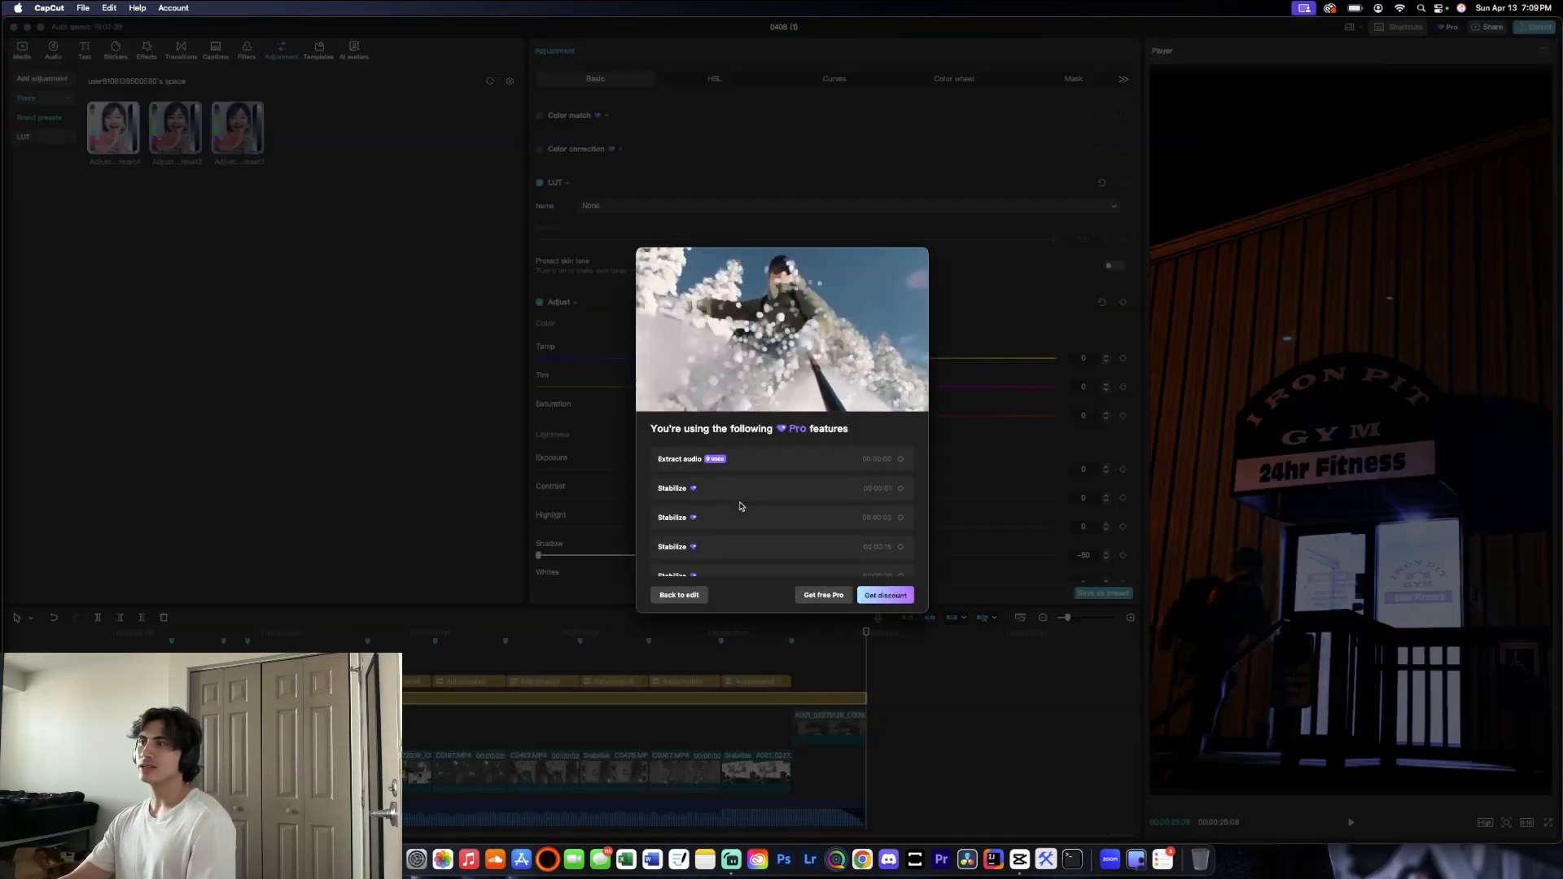
scroll(725, 553, down, 1)
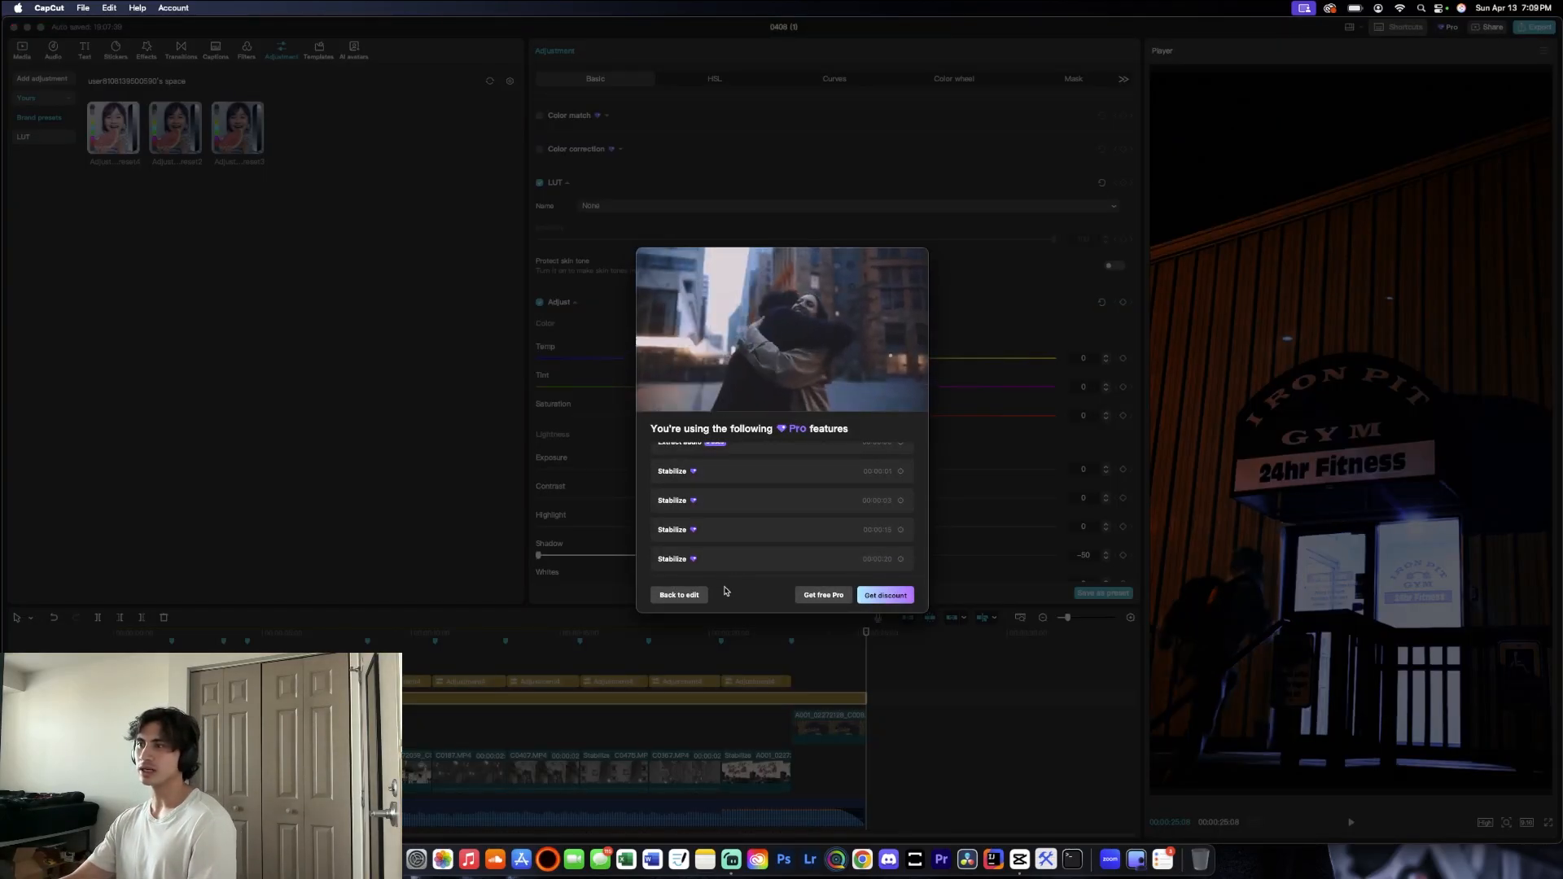
click(900, 472)
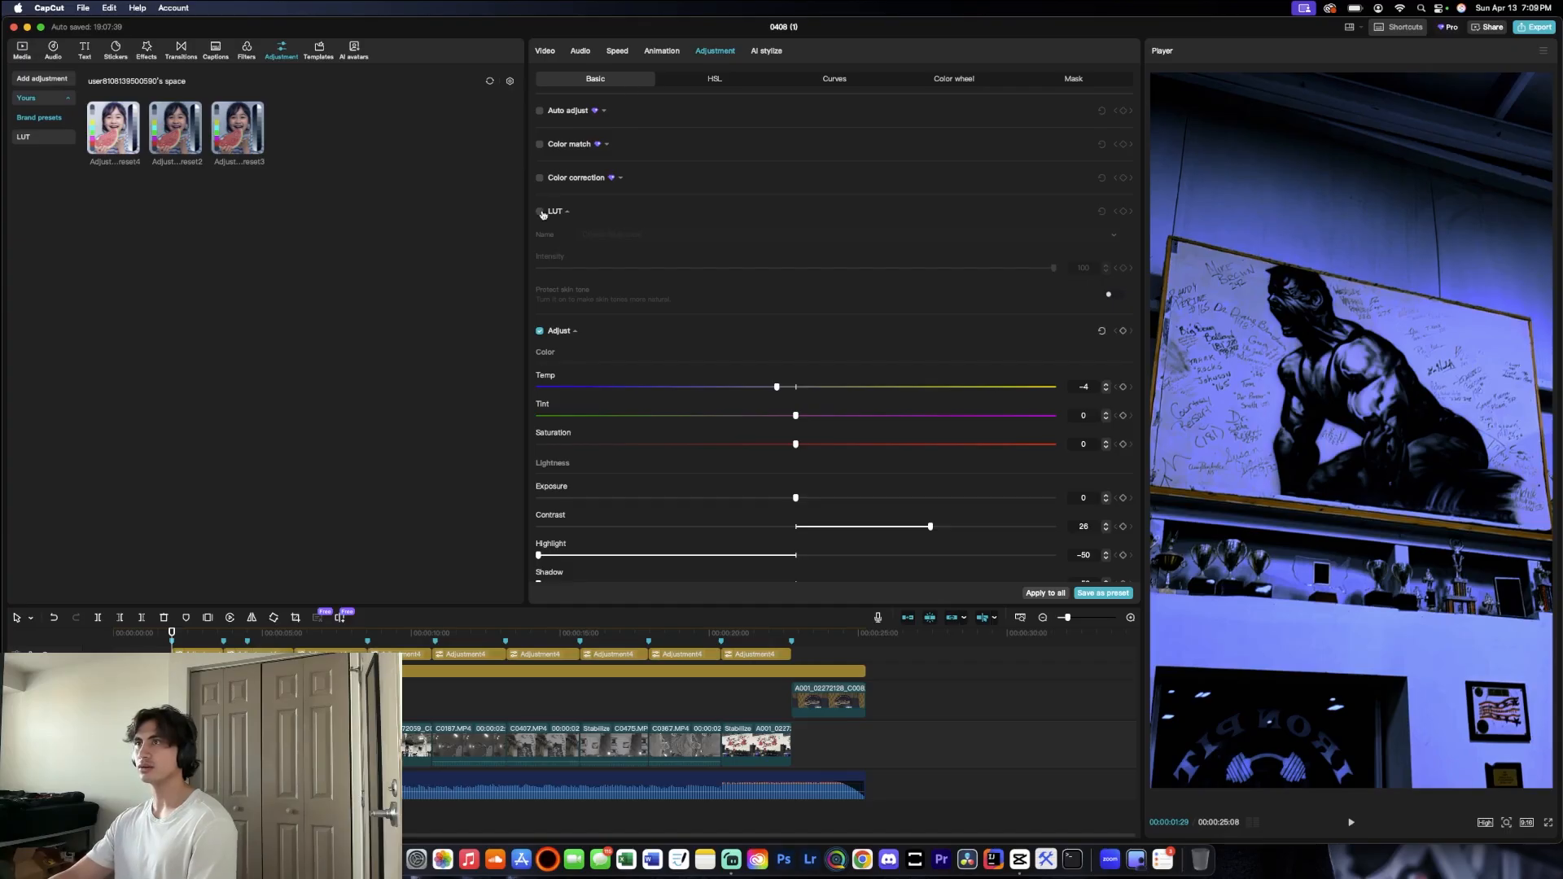
Step: Check the statue clip's adjustment and speed settings for Pro features, dismissing the subscription window
click(582, 333)
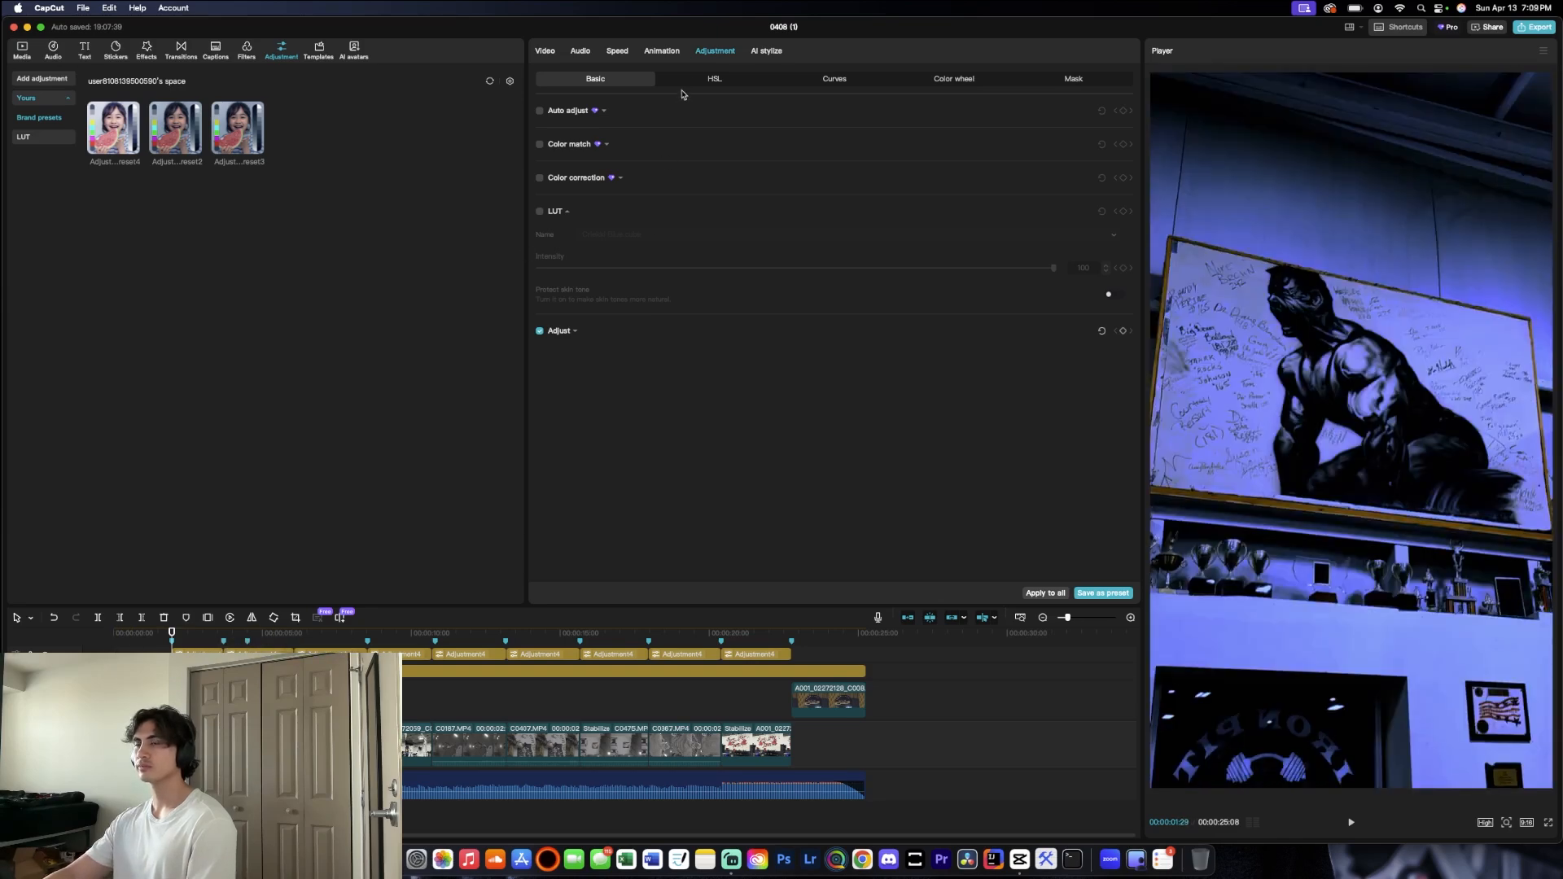
click(1449, 28)
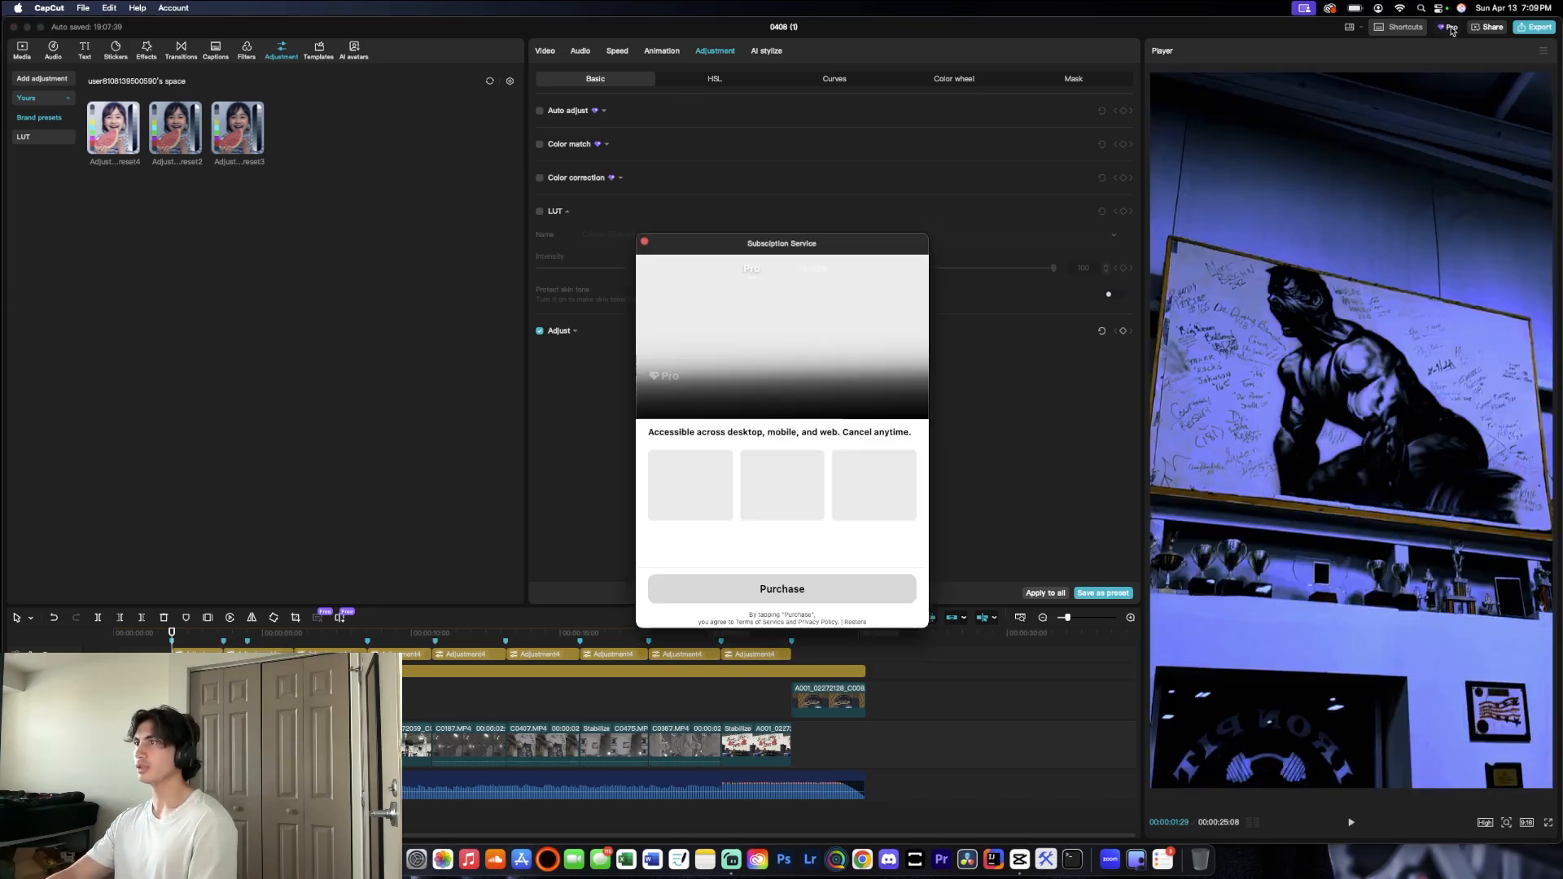
click(645, 243)
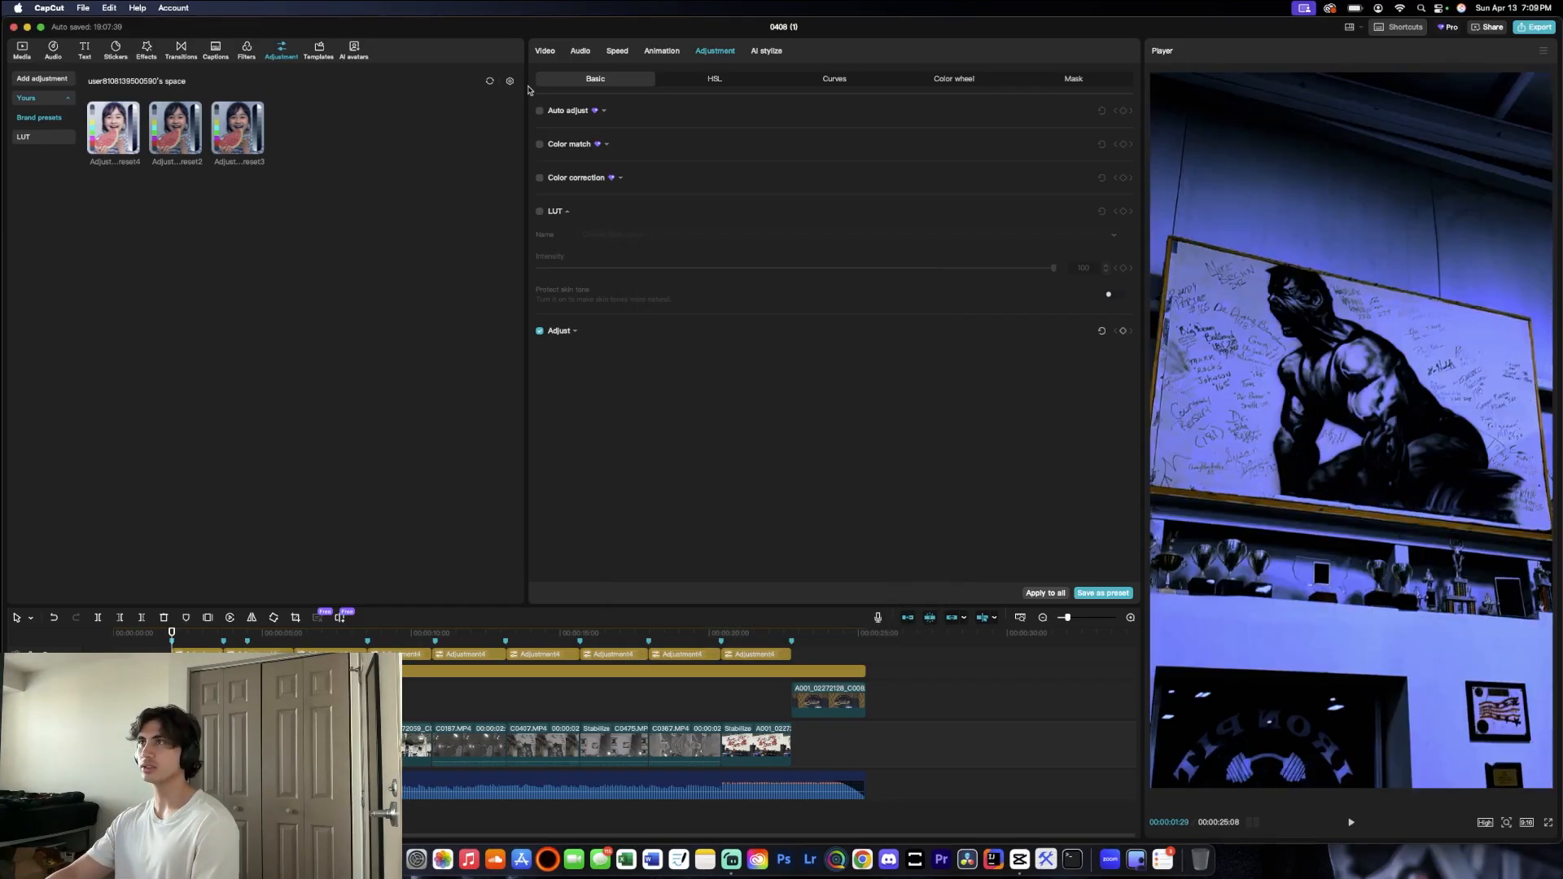
click(621, 57)
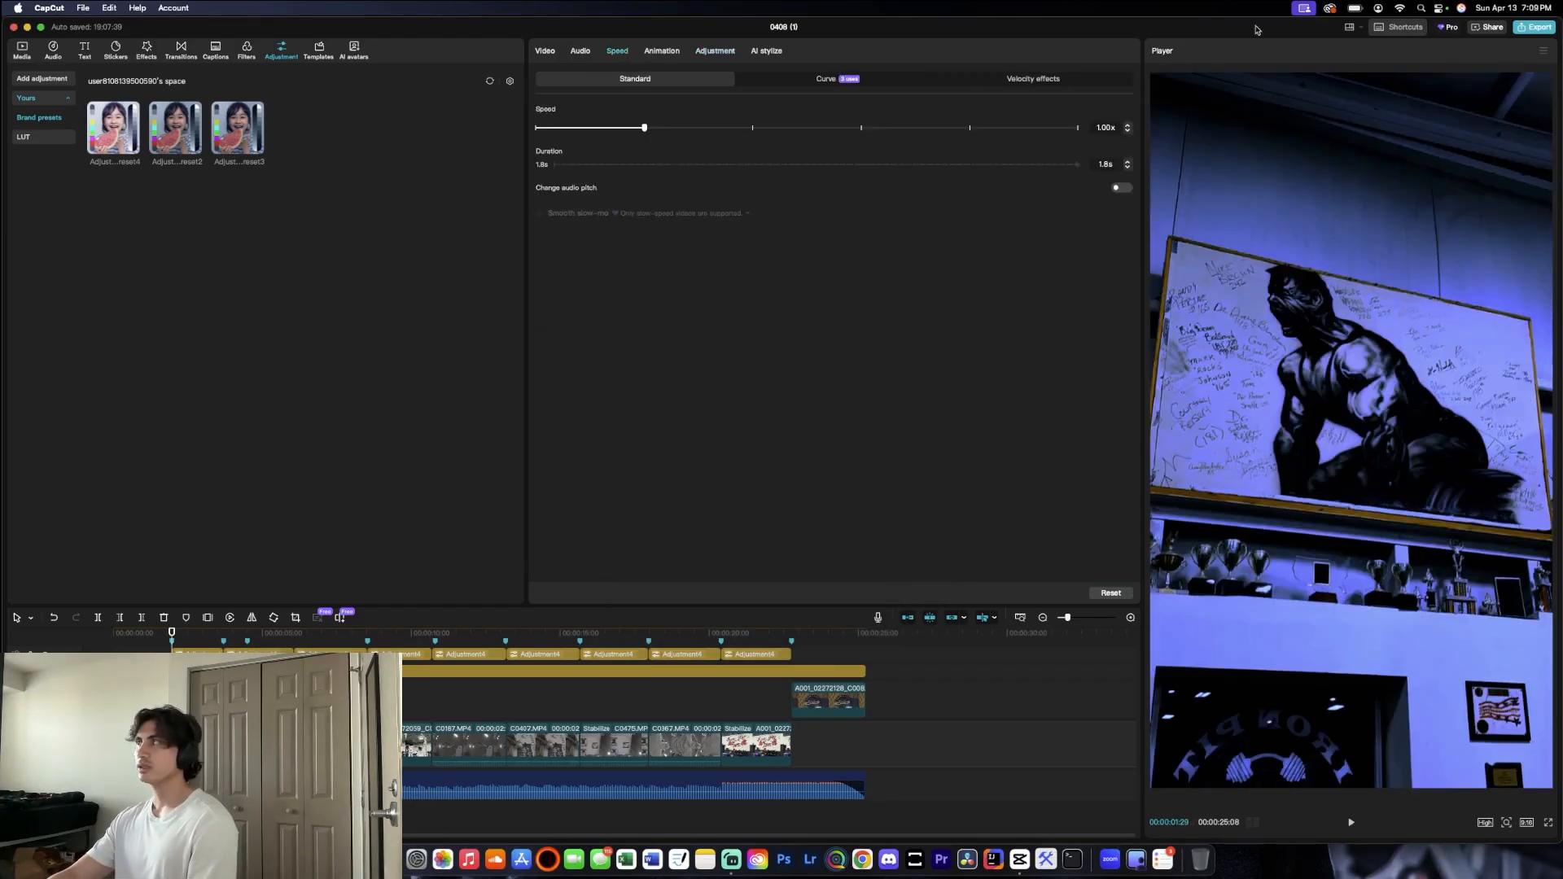
Step: Locate the extracted audio from the export's Pro features list and mute its track
click(1551, 27)
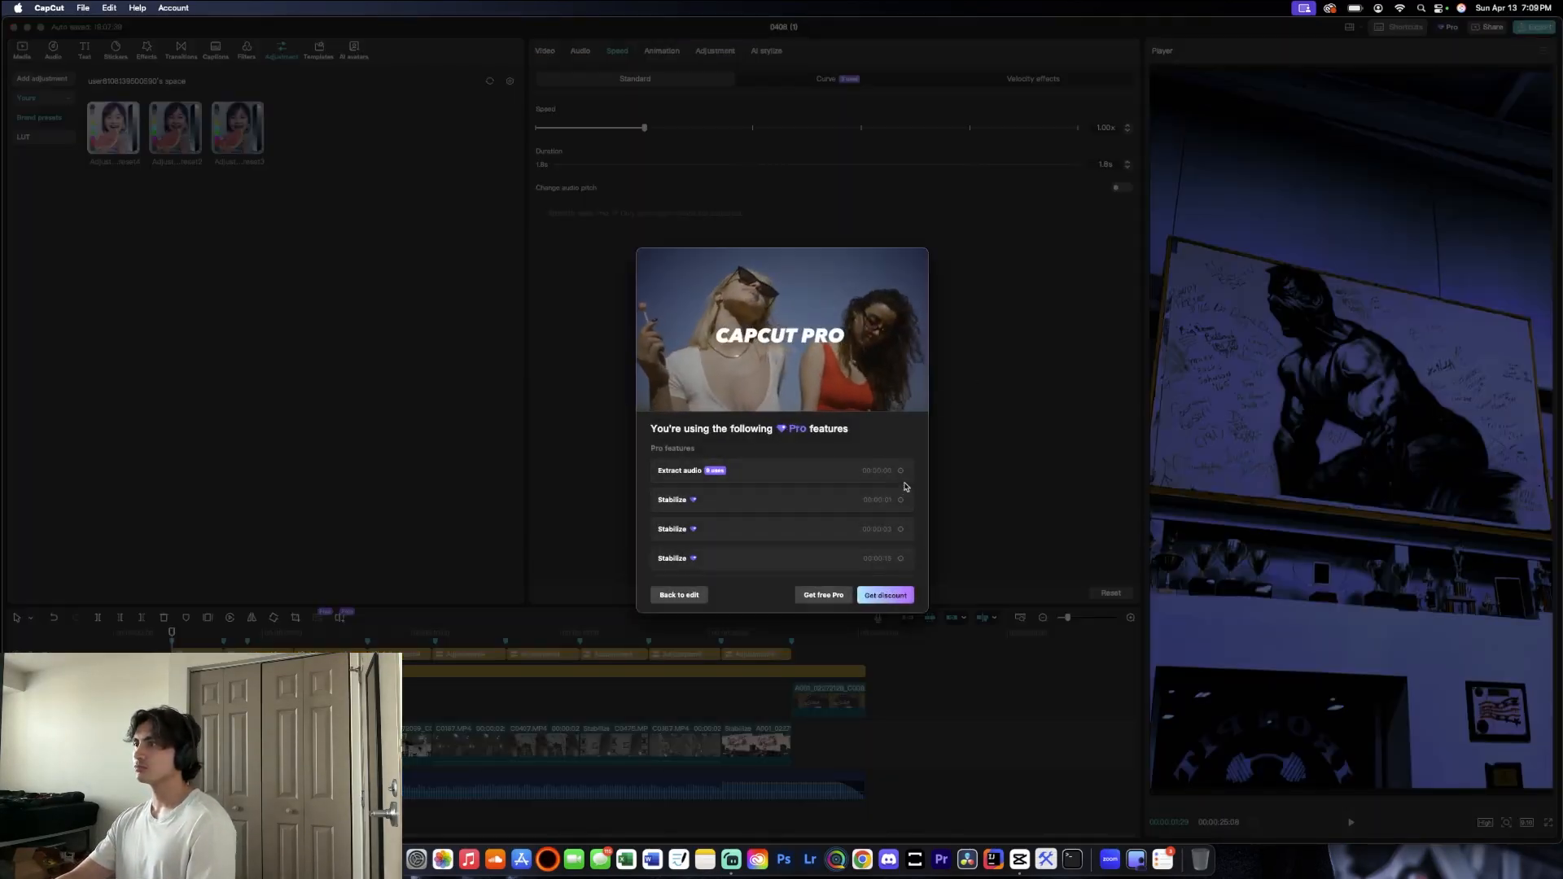
click(906, 478)
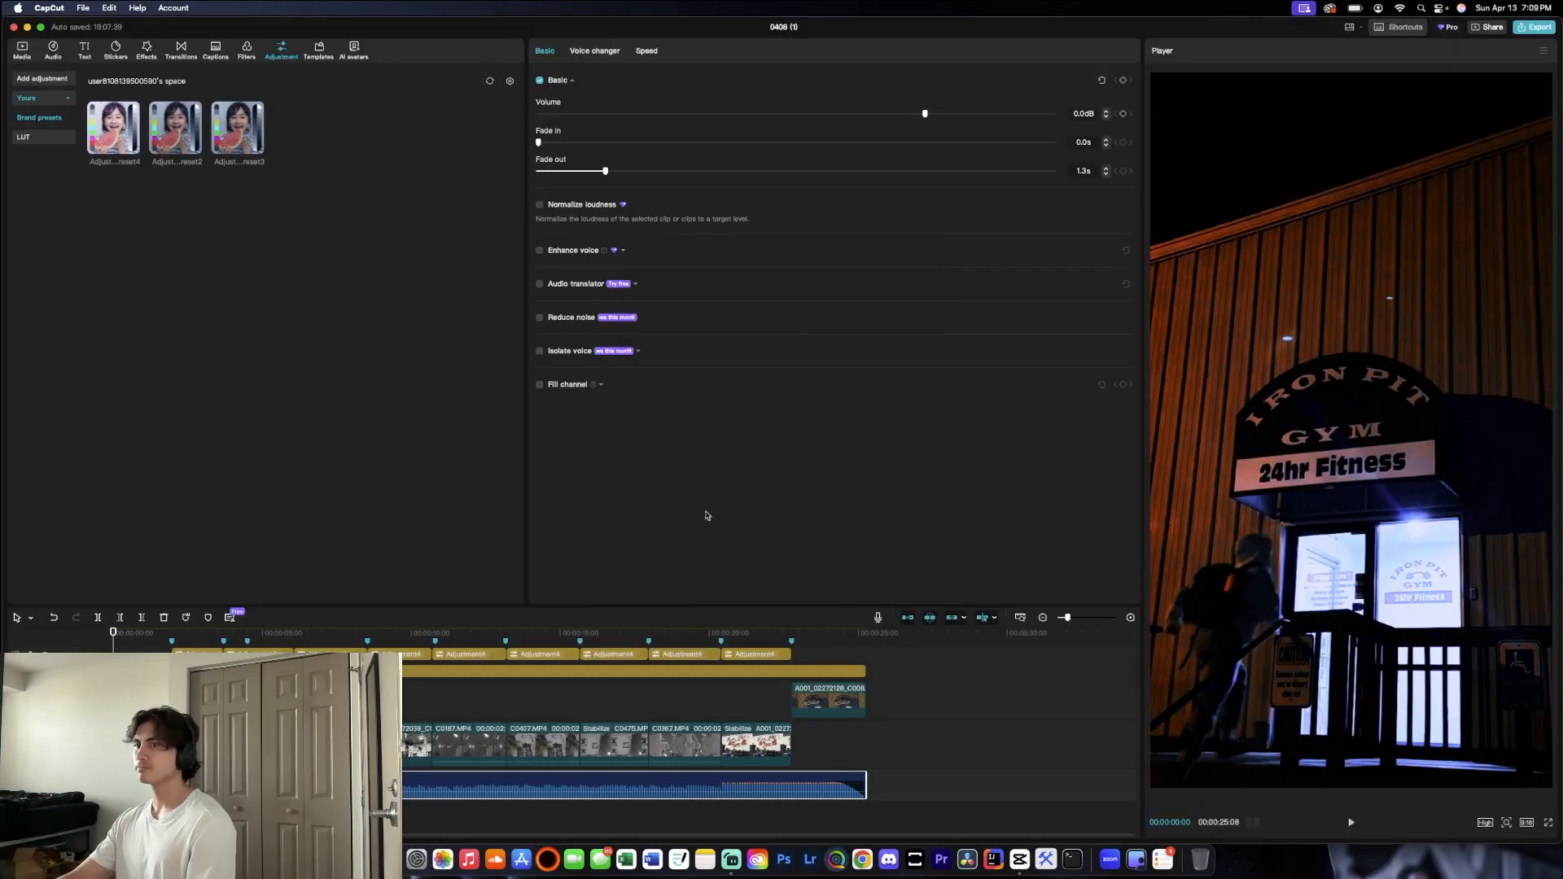
click(44, 785)
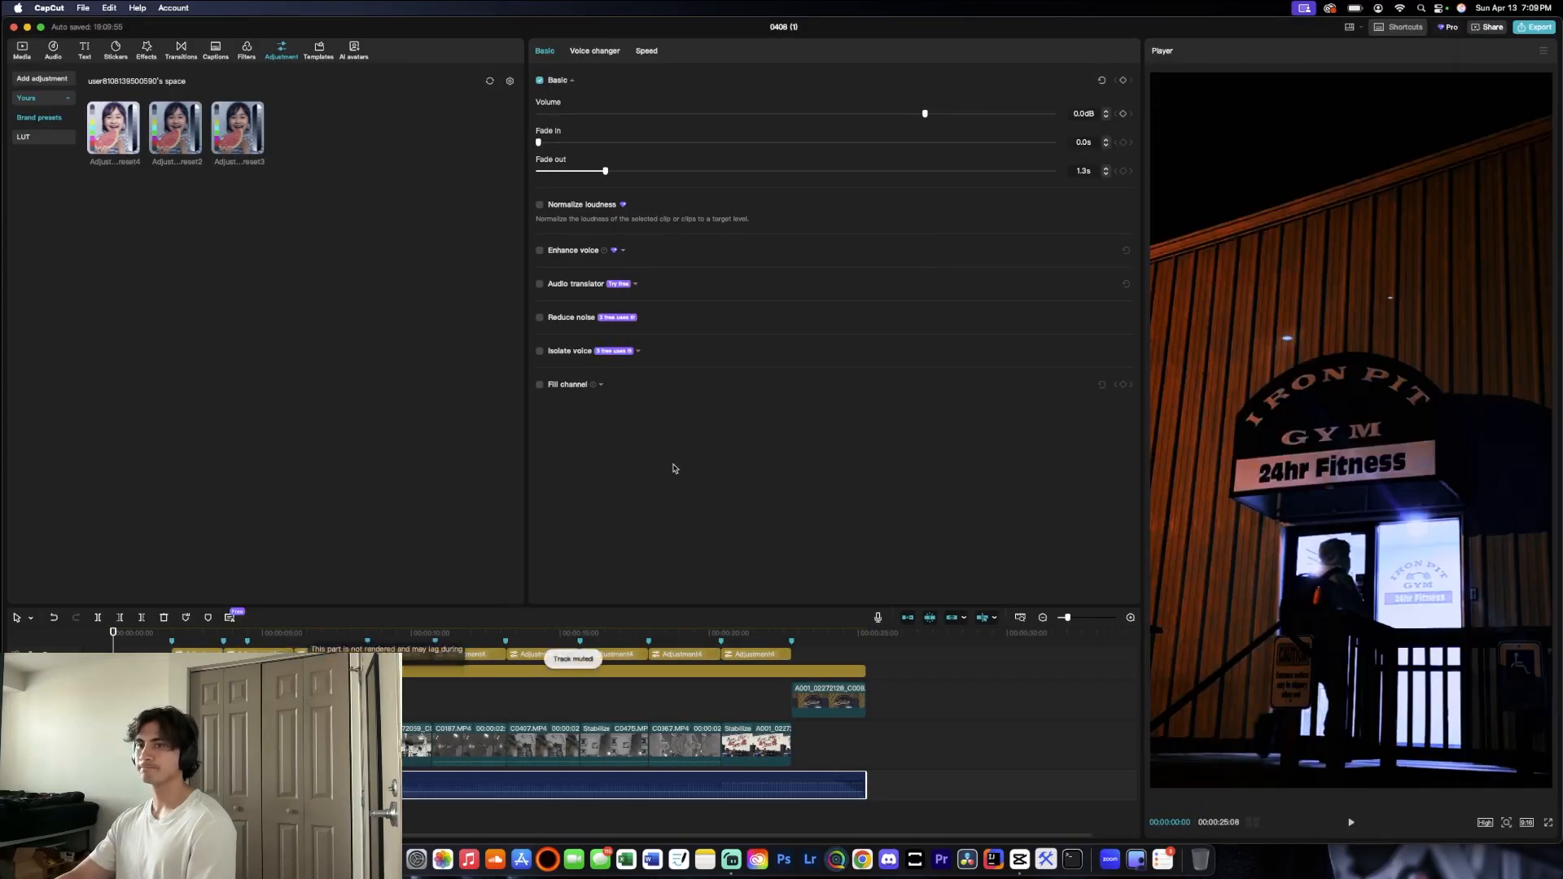
Step: Recheck the Pro features list for the export, return to editing and disable the extracted audio clip
click(1532, 27)
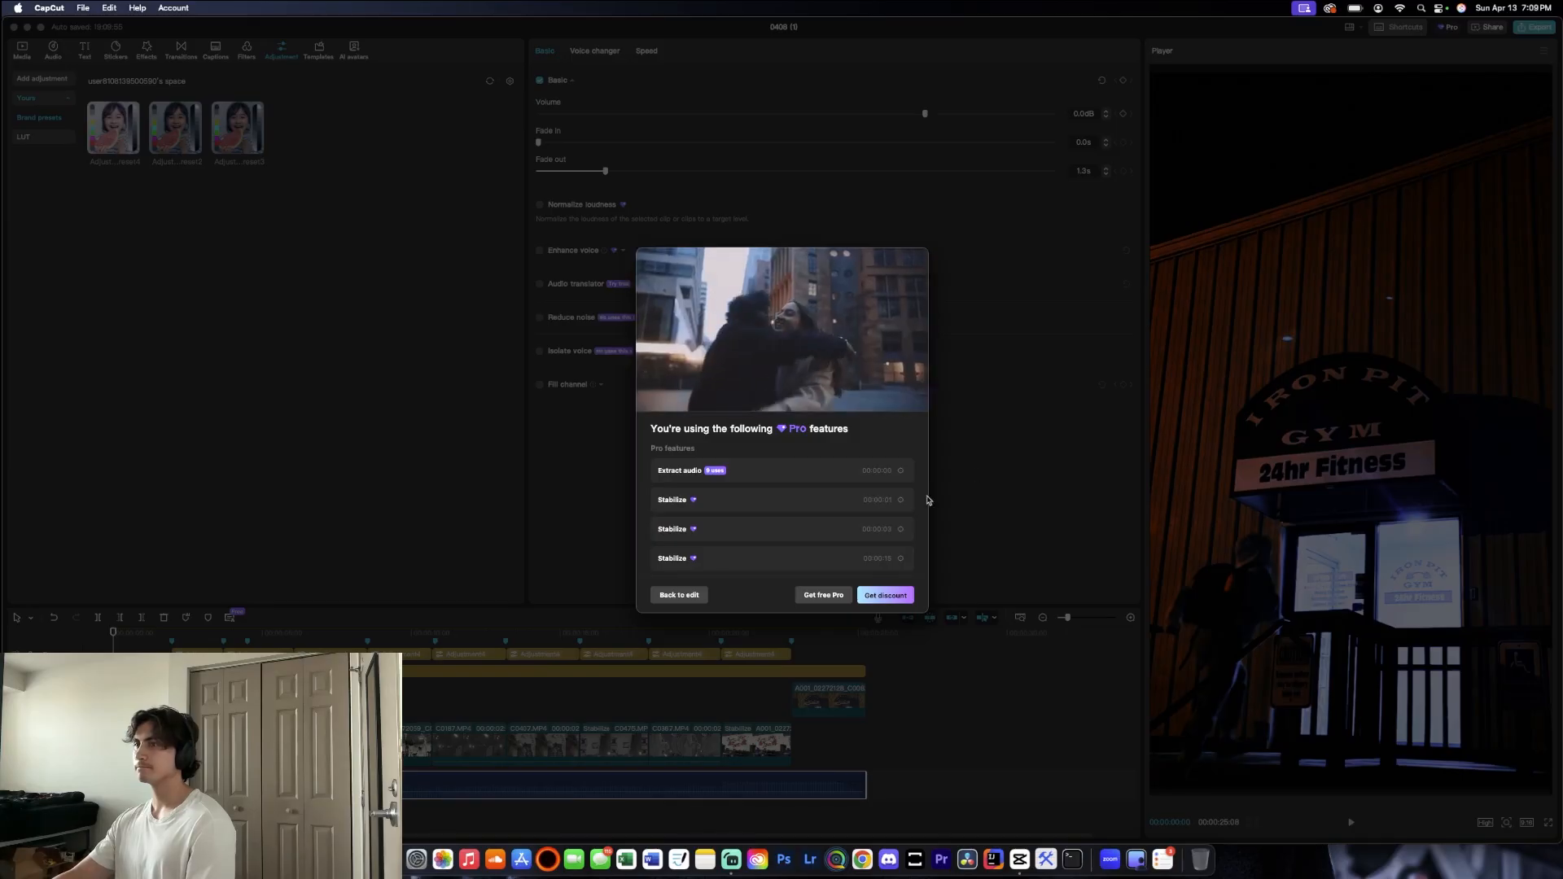
click(672, 596)
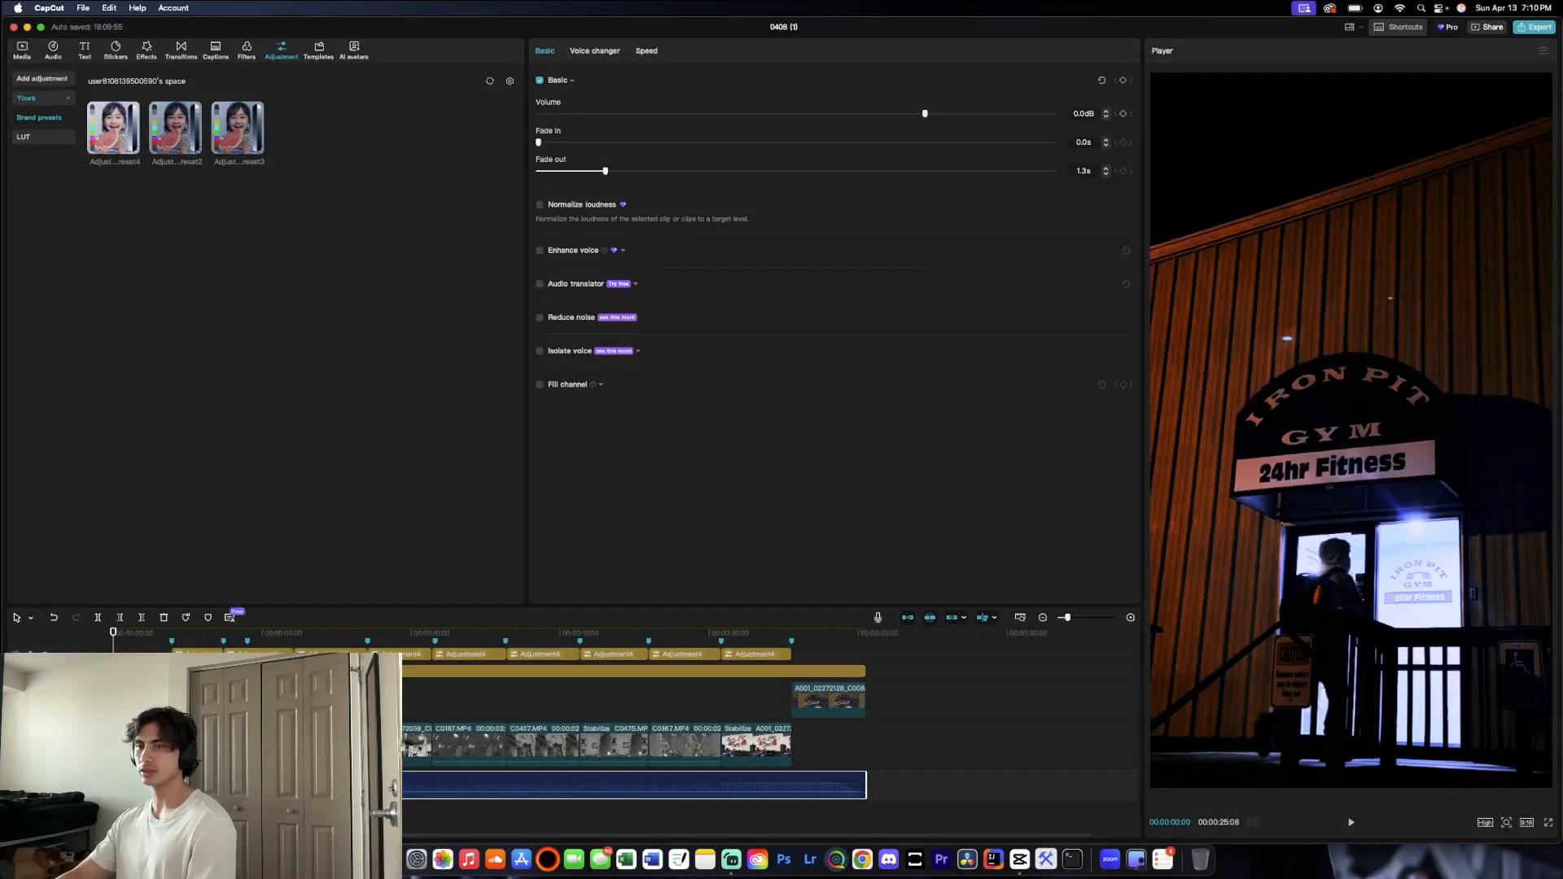
right_click(187, 653)
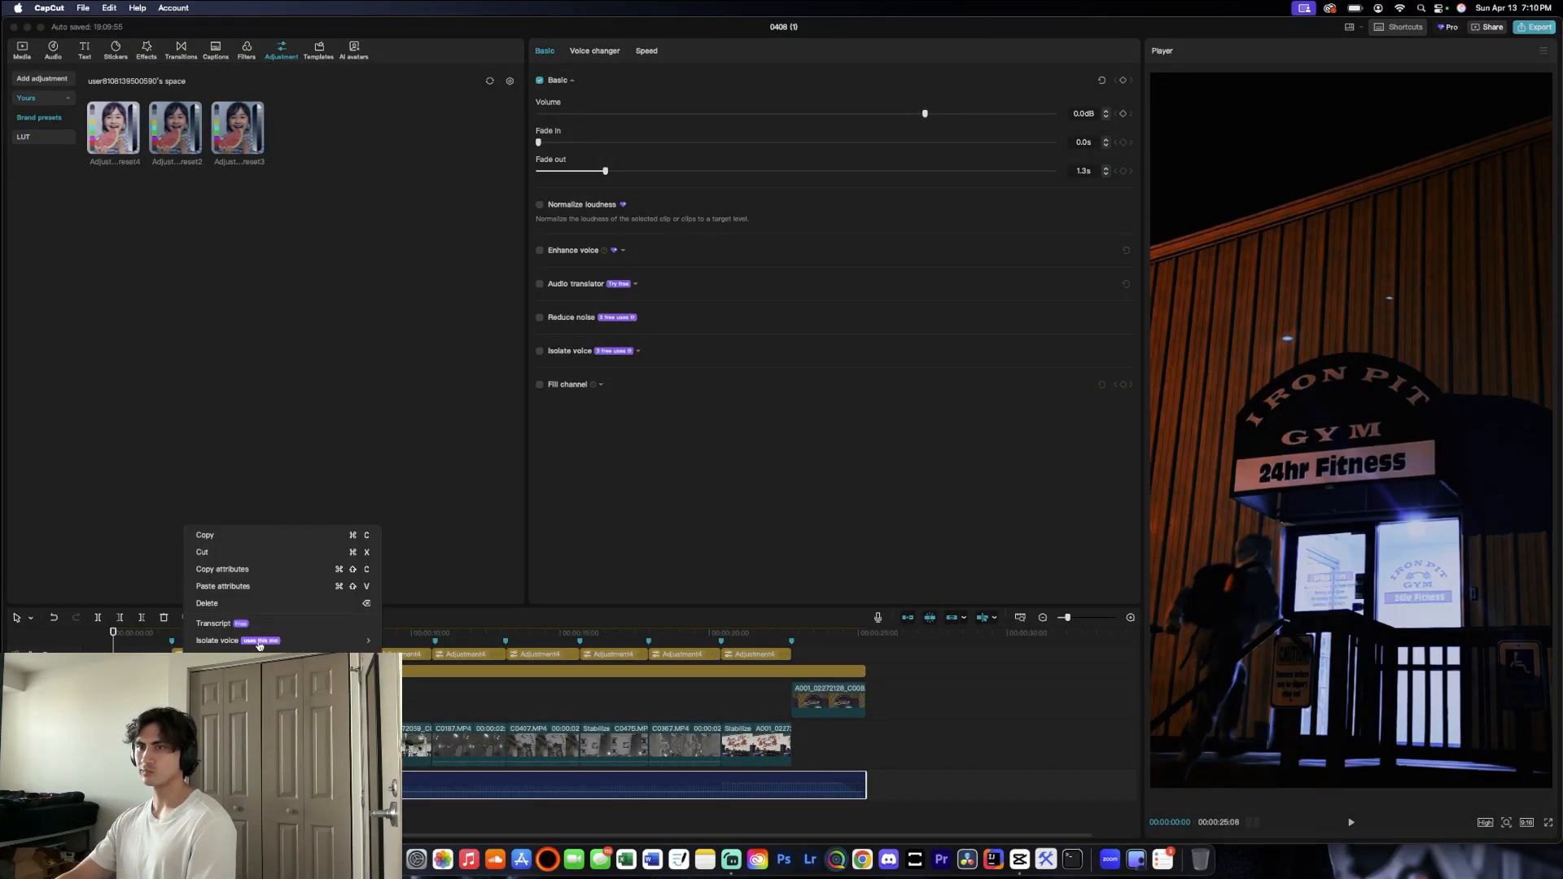
click(228, 692)
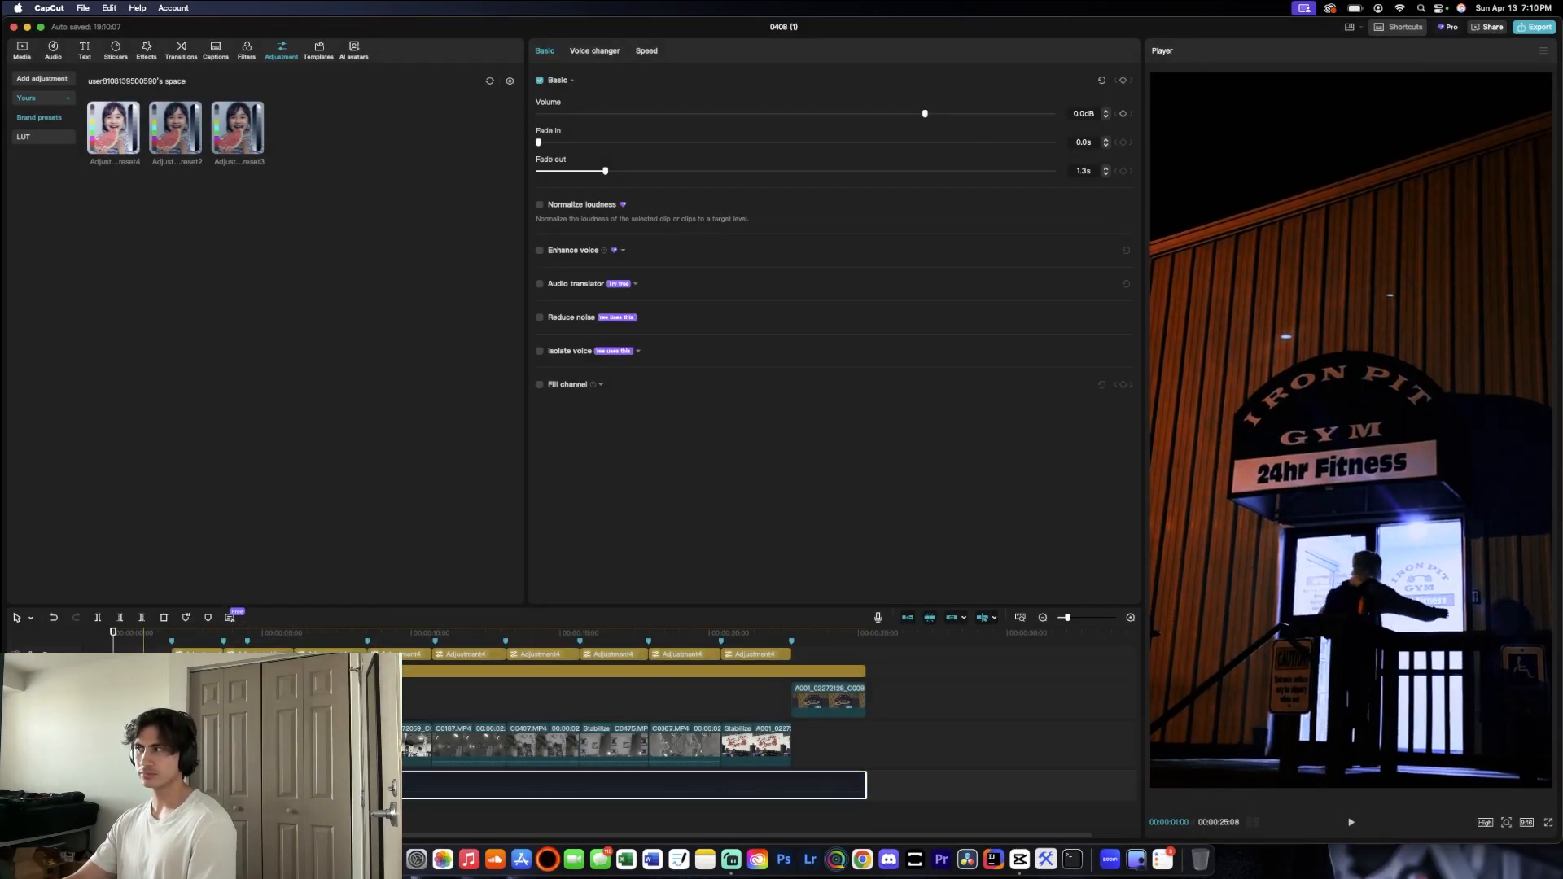
Step: Turn off Stabilize on the statue clip and on the following rotated clip set to Most stable
click(192, 745)
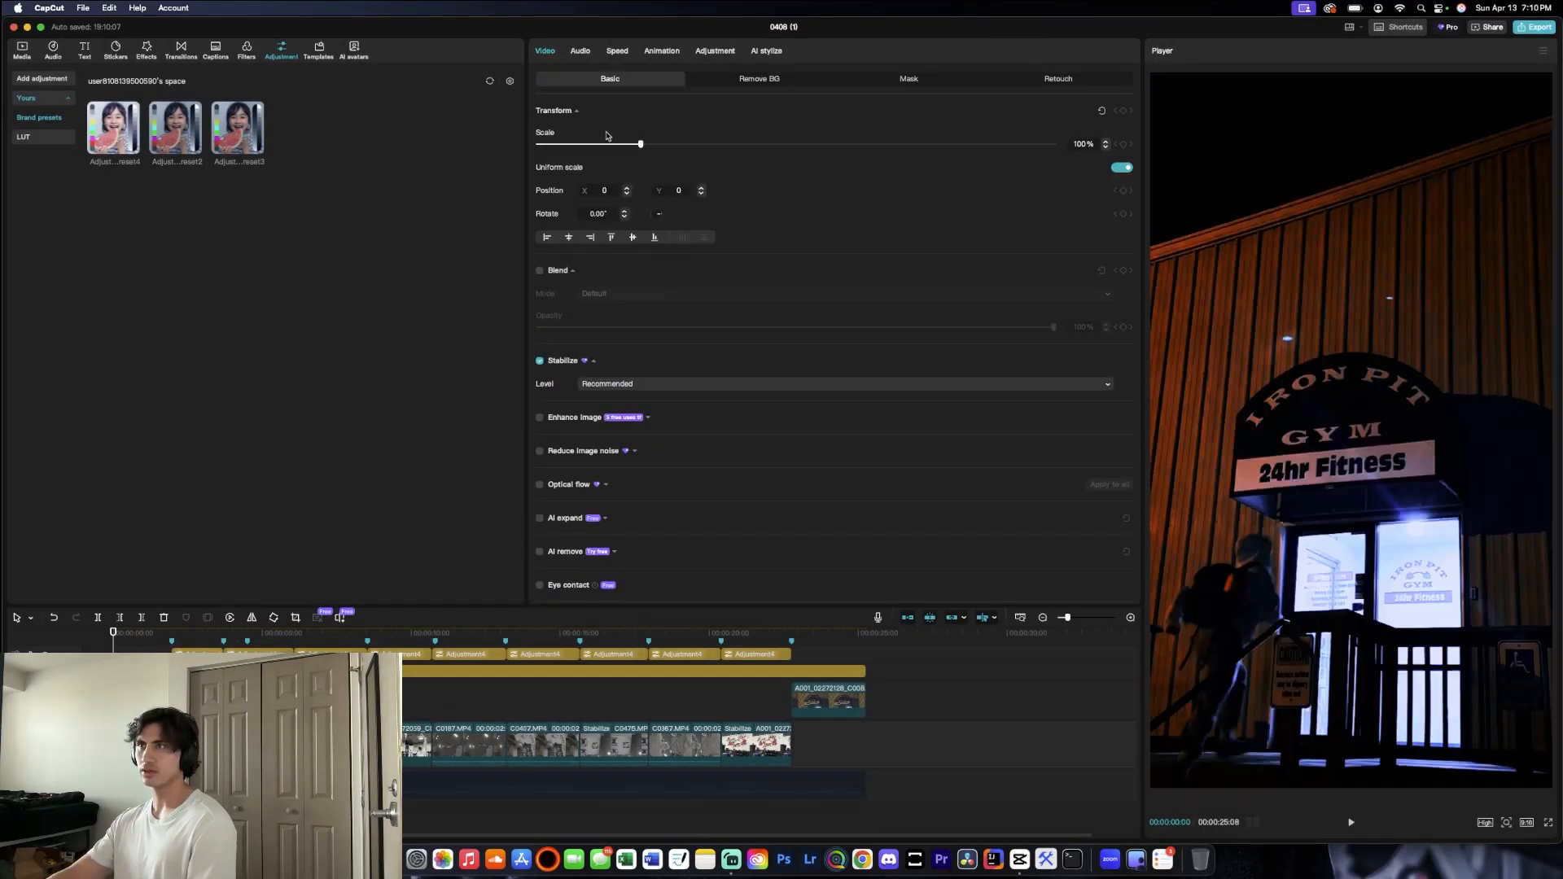
click(542, 363)
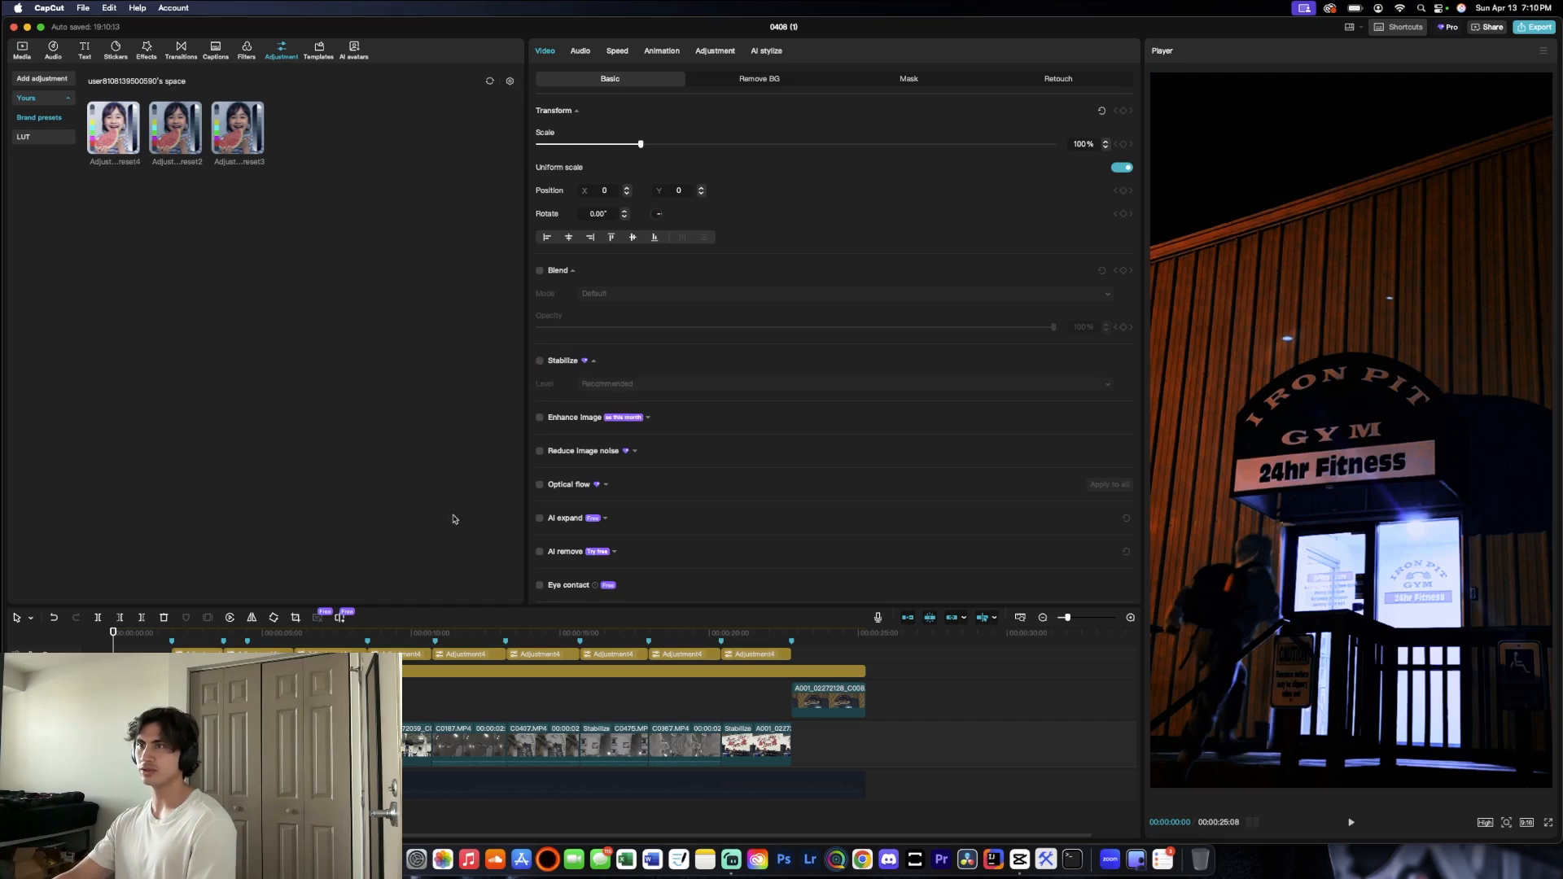
click(321, 745)
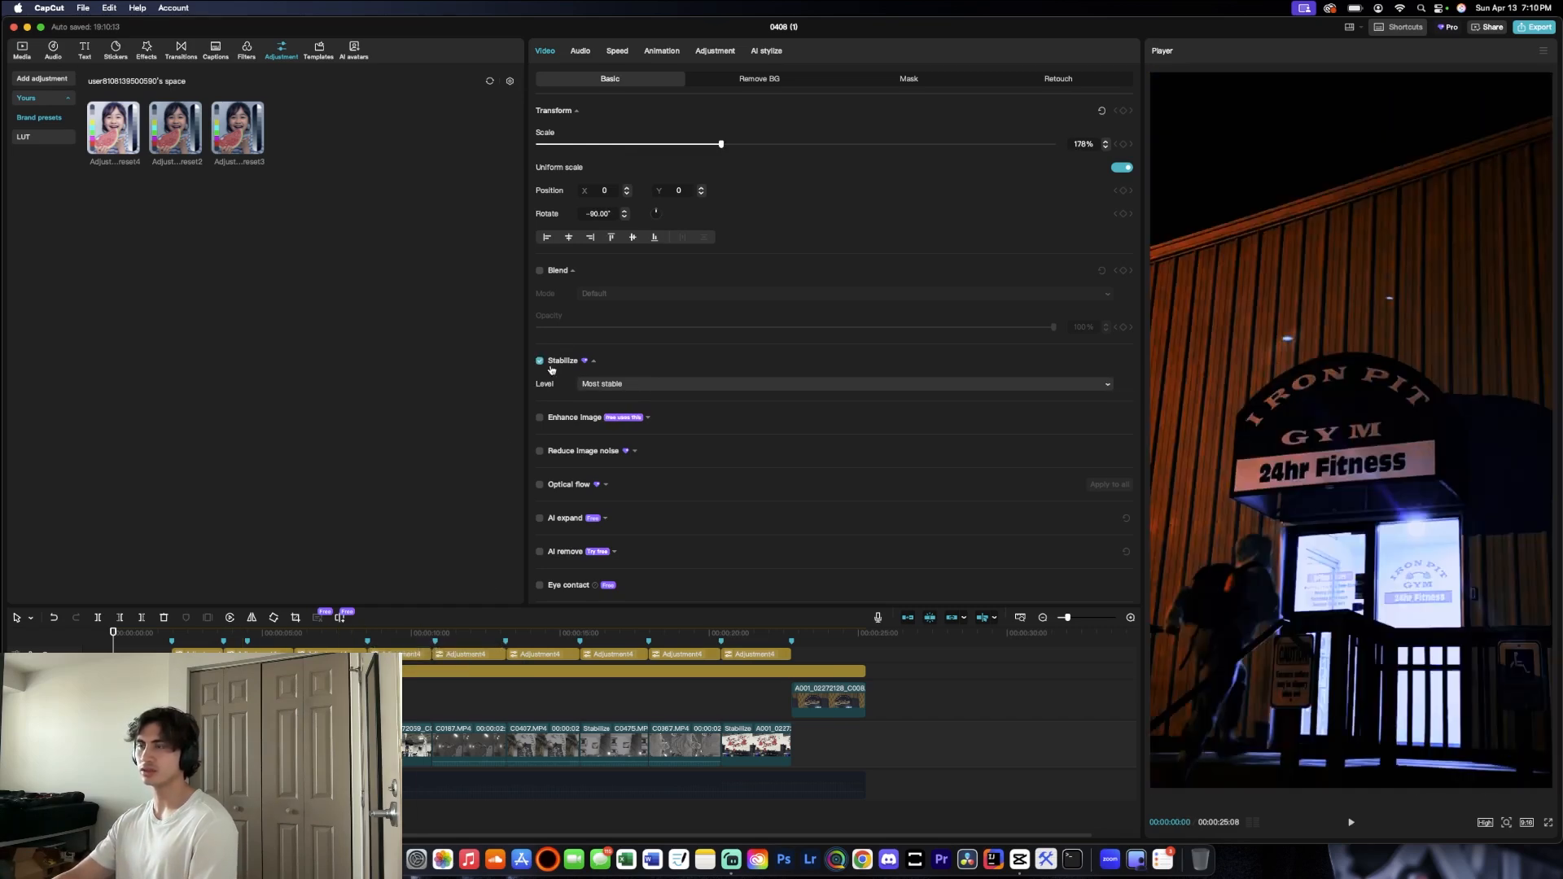
click(539, 362)
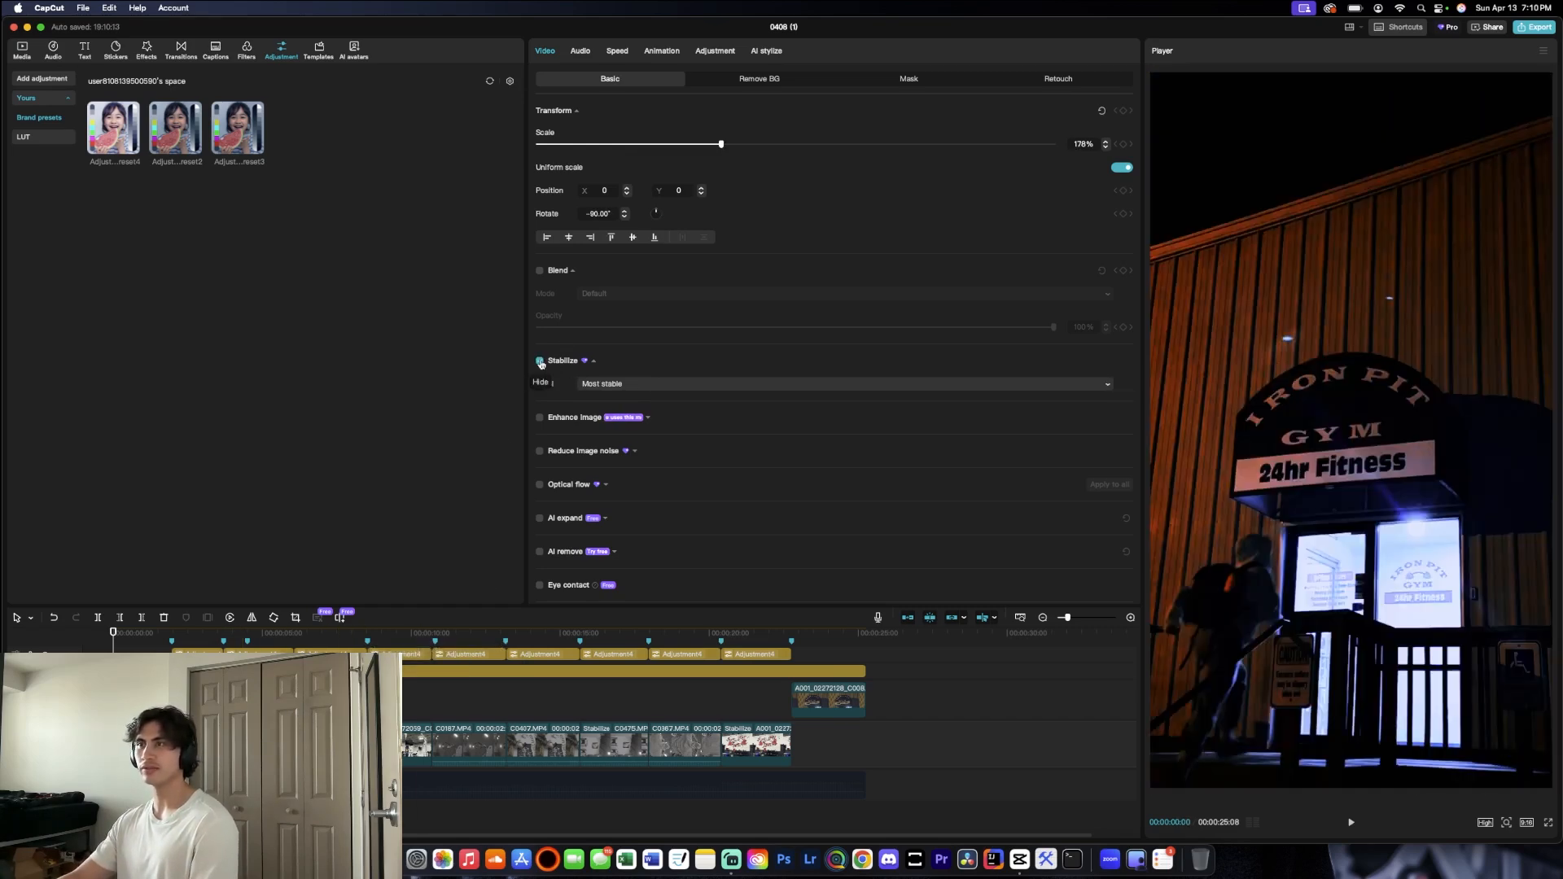
click(539, 361)
Step: Check the remaining clips and turn off Stabilize on clip C0475 and on the Iron Pit Gym wall sign clip
click(476, 651)
click(488, 742)
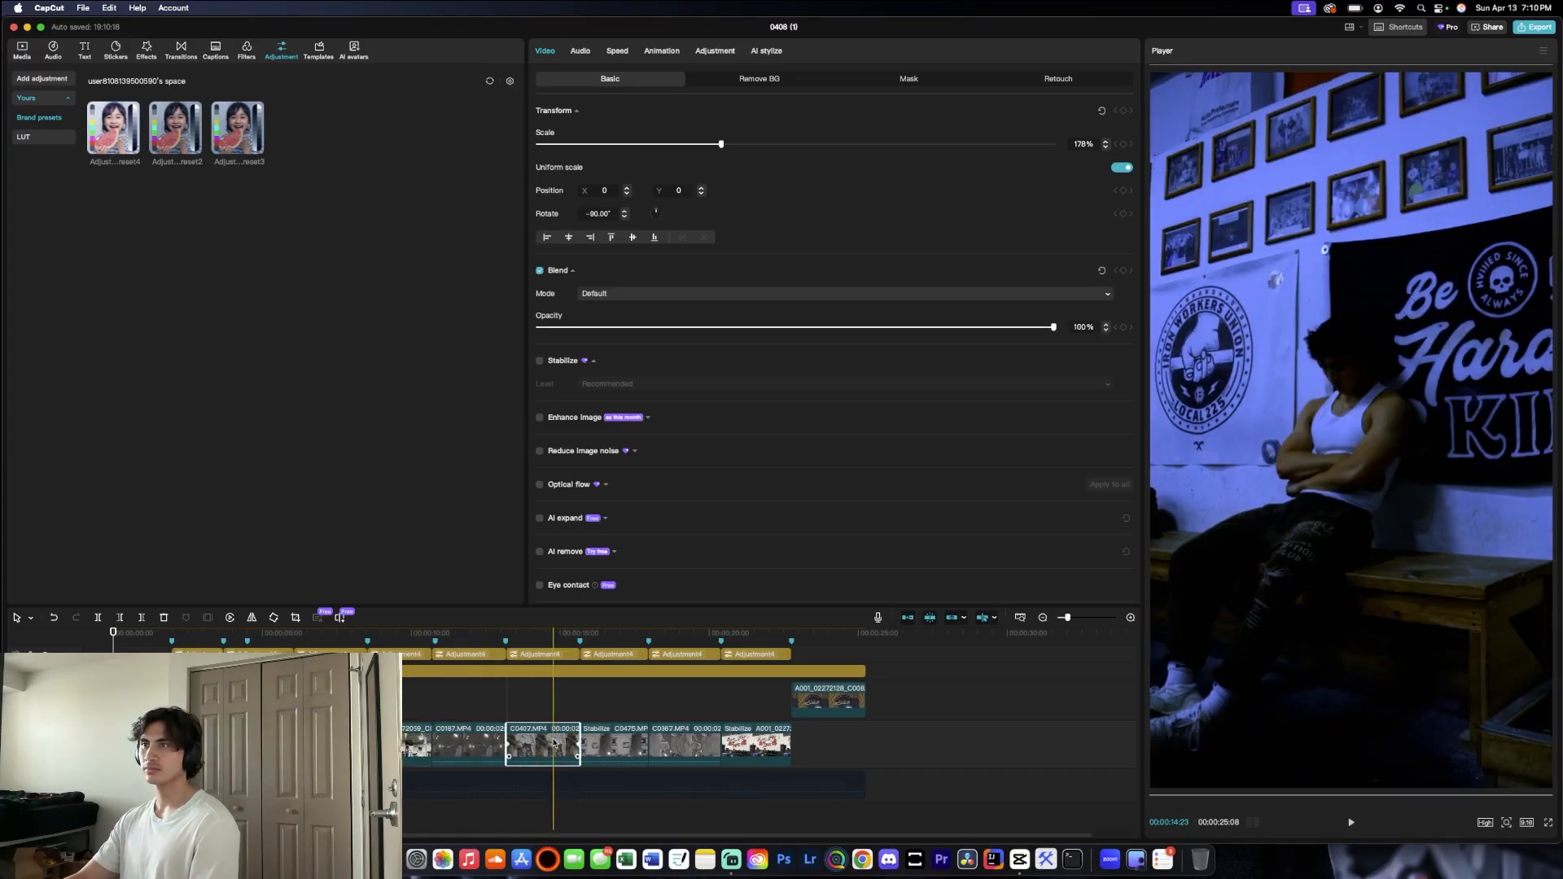
click(614, 744)
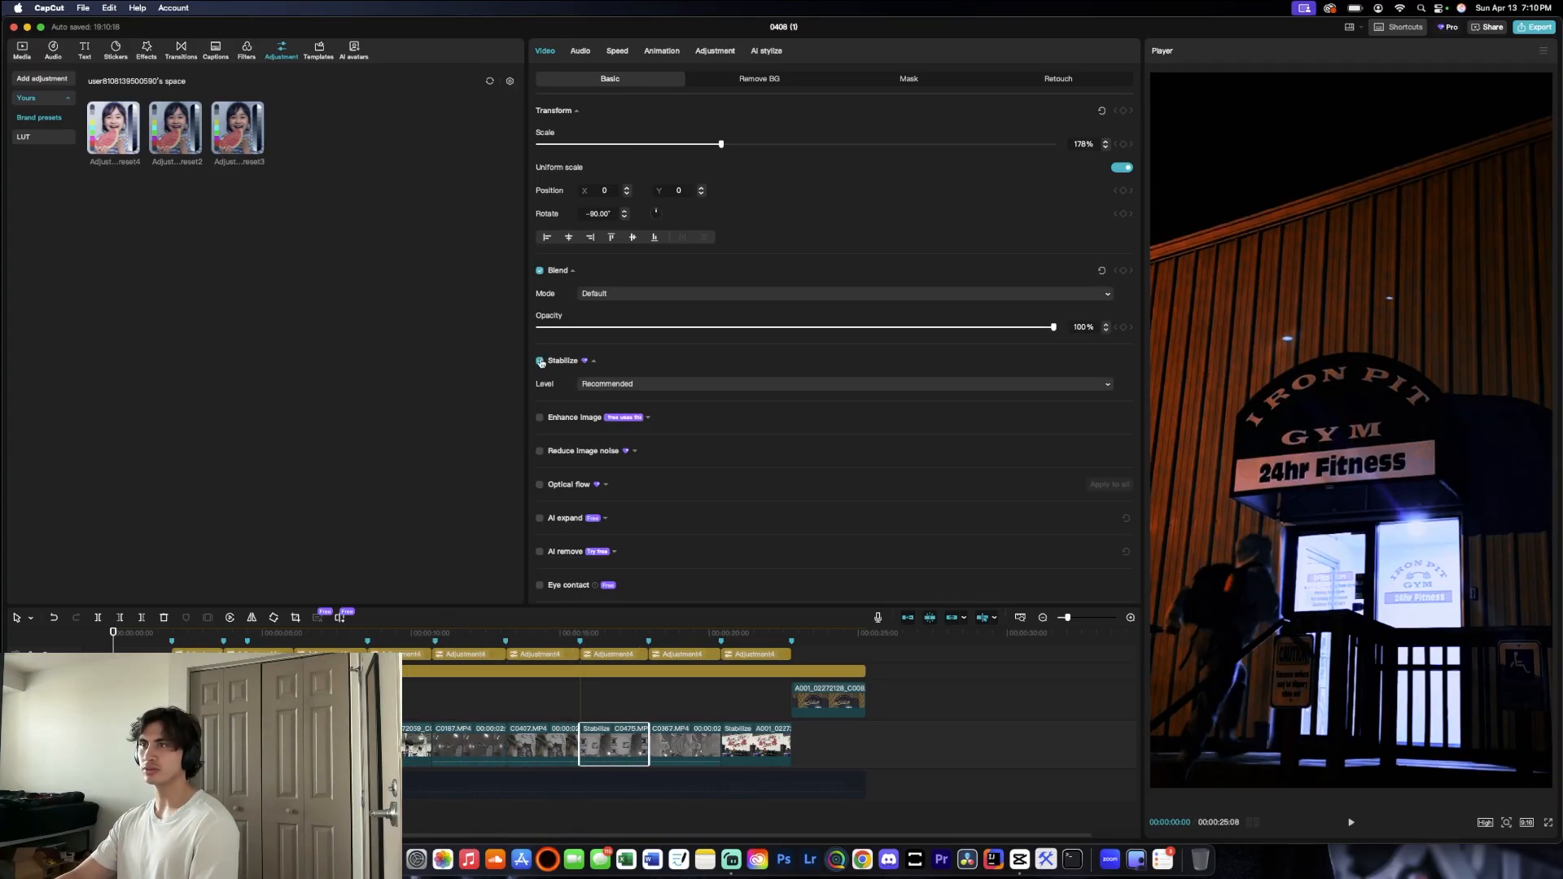
click(541, 362)
click(688, 745)
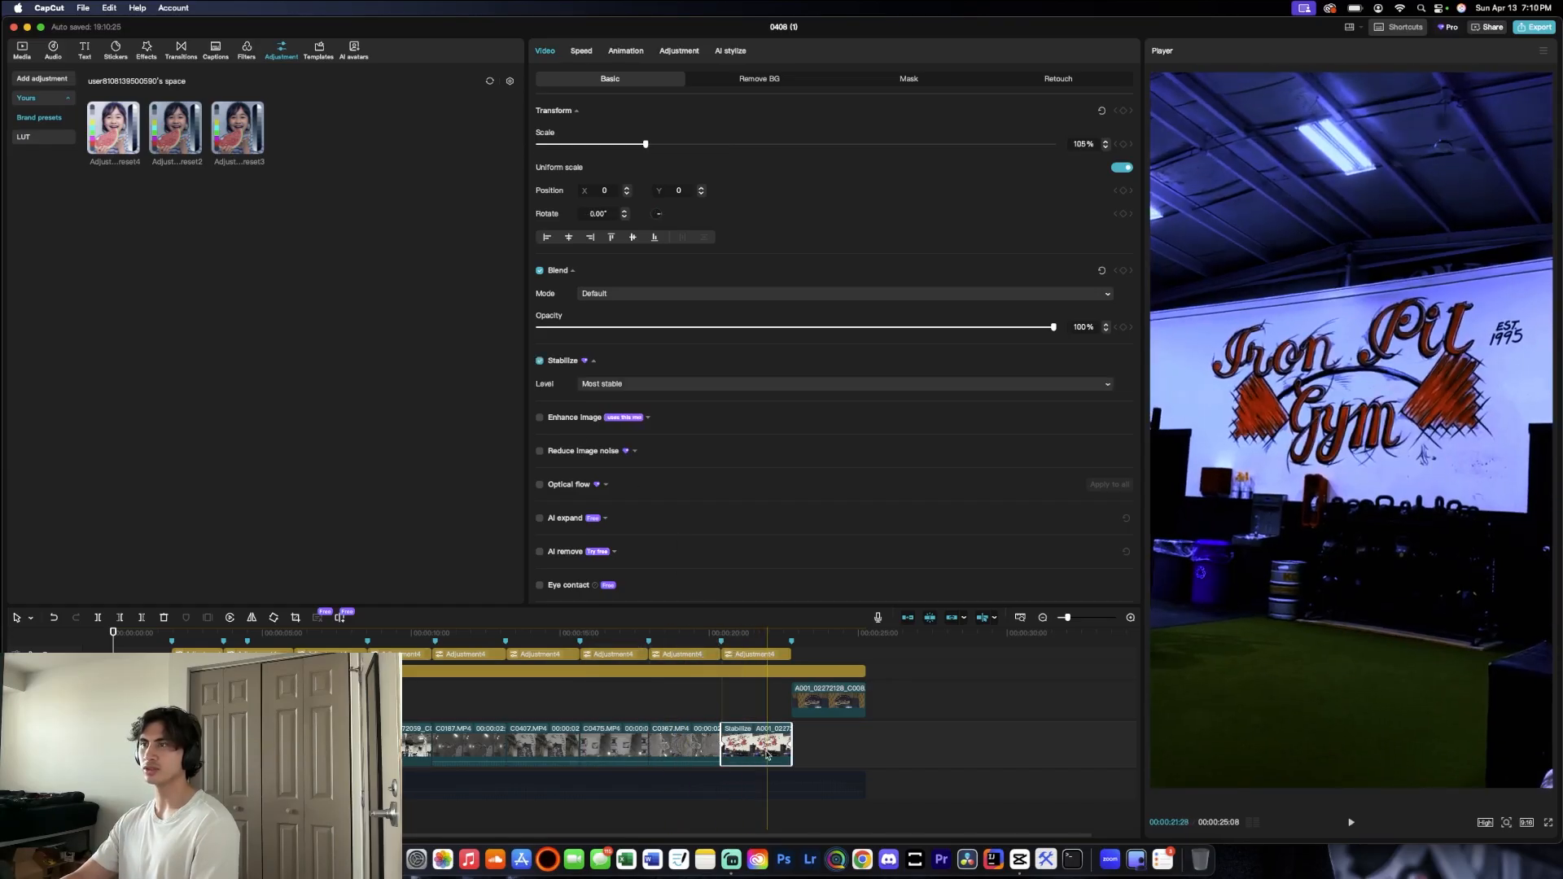
click(767, 754)
click(539, 360)
click(839, 696)
Step: Open the export settings and name the exported video Day 1
click(1536, 25)
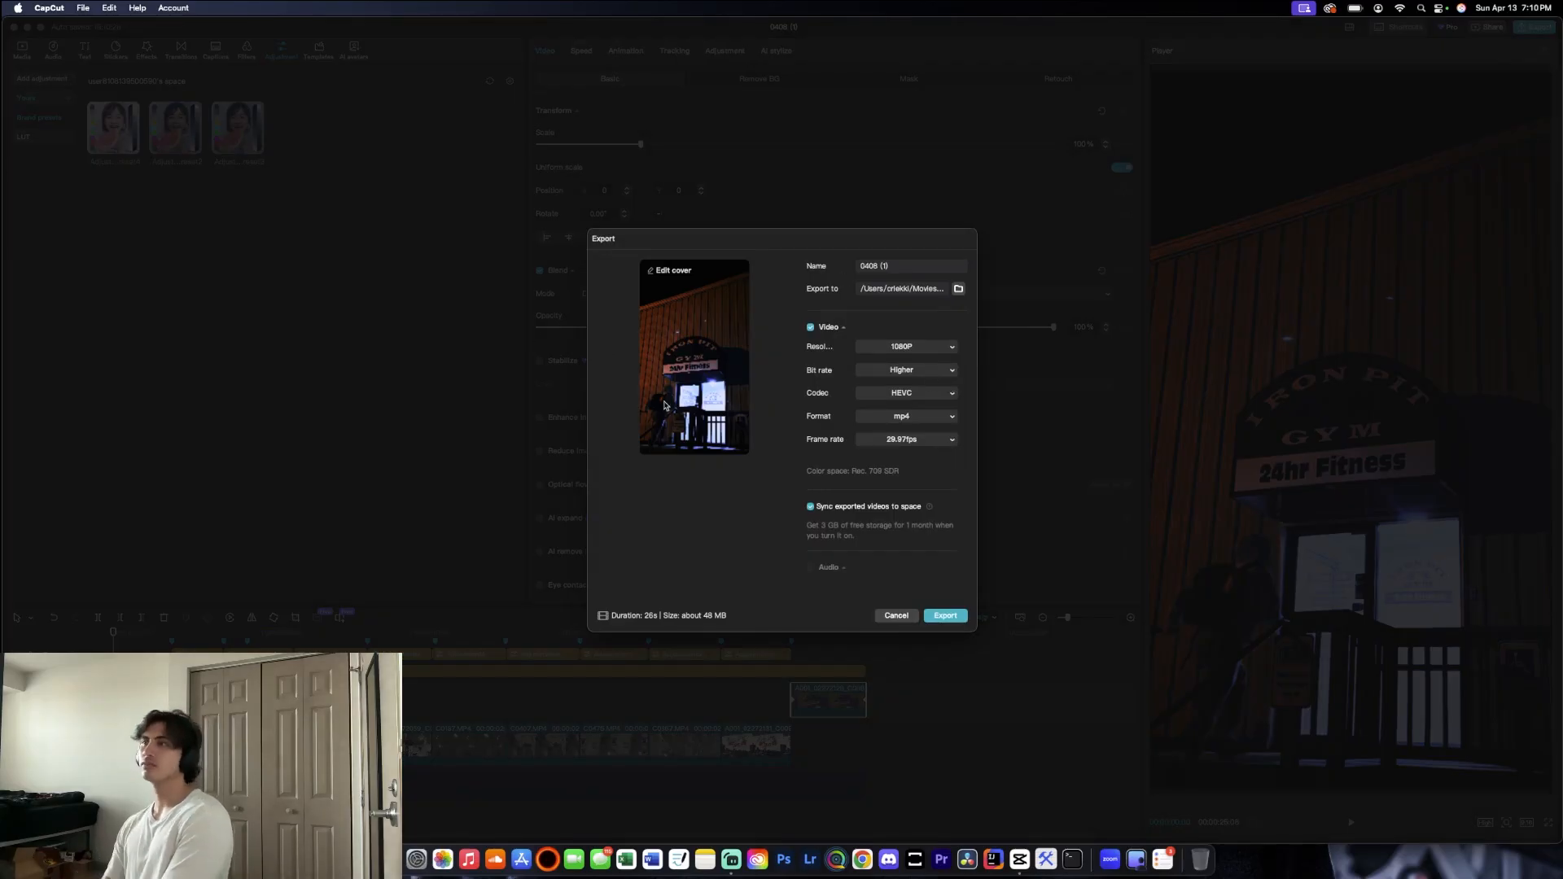
triple_click(905, 267)
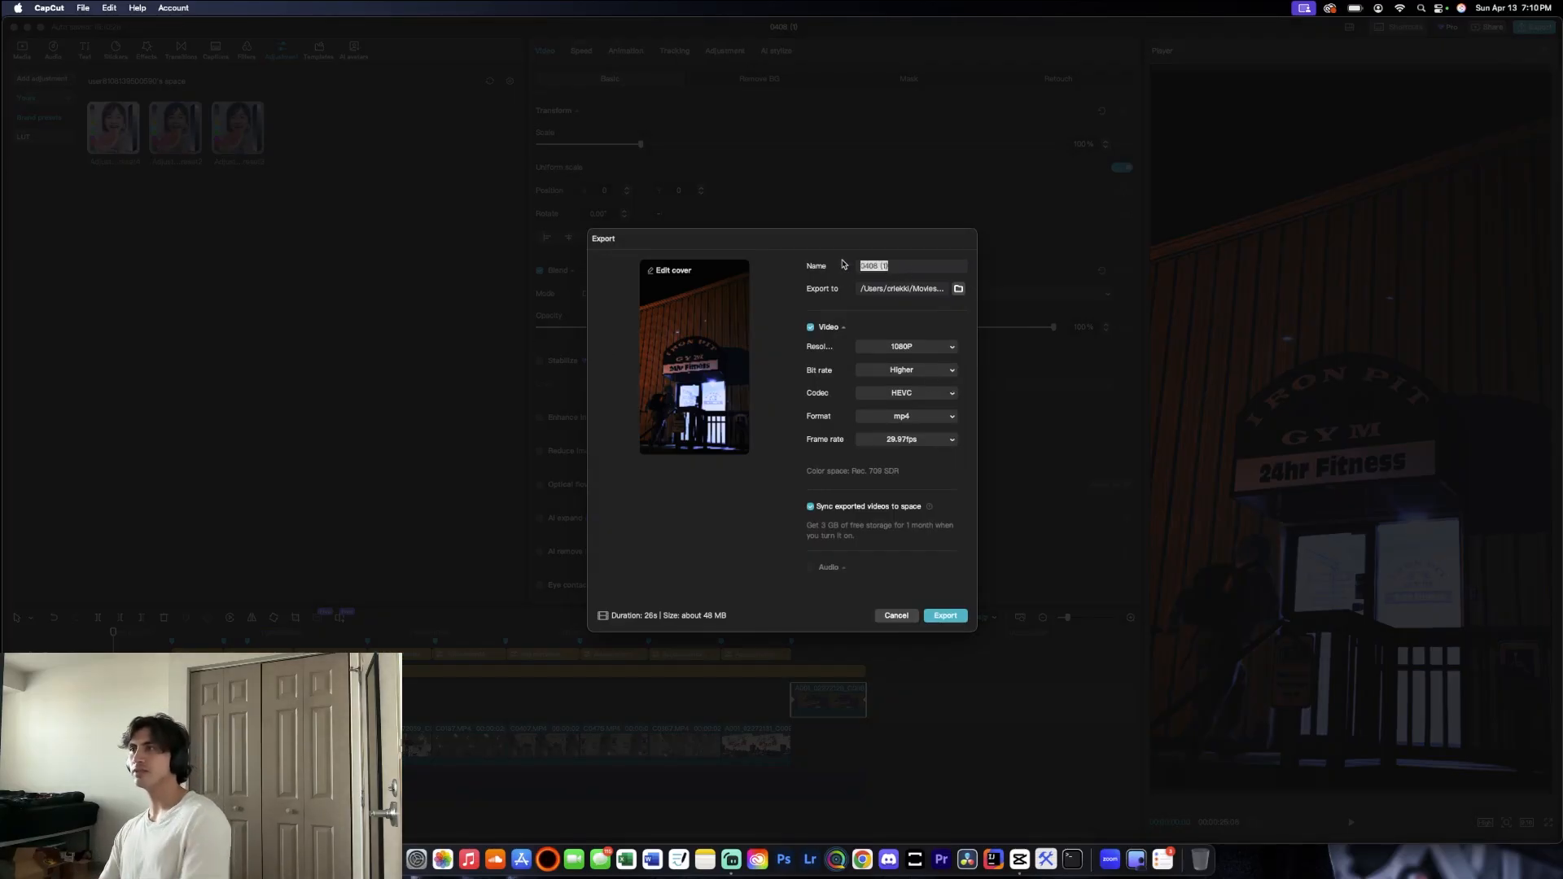
text(Day 1)
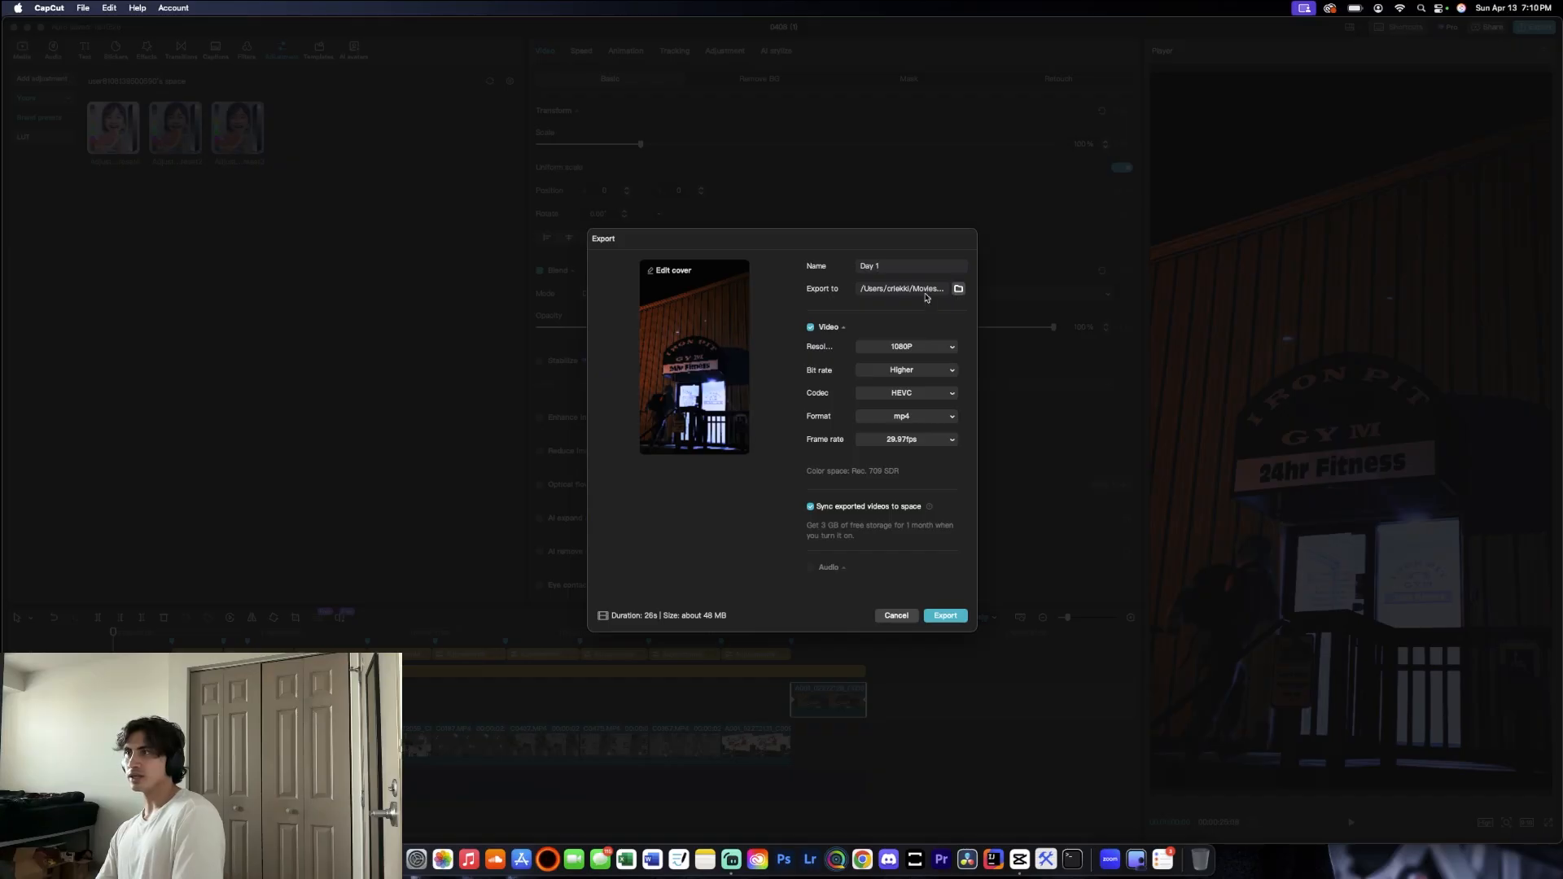
Step: Set the export resolution to 4K and the bit rate to Higher after trying Custom
click(903, 350)
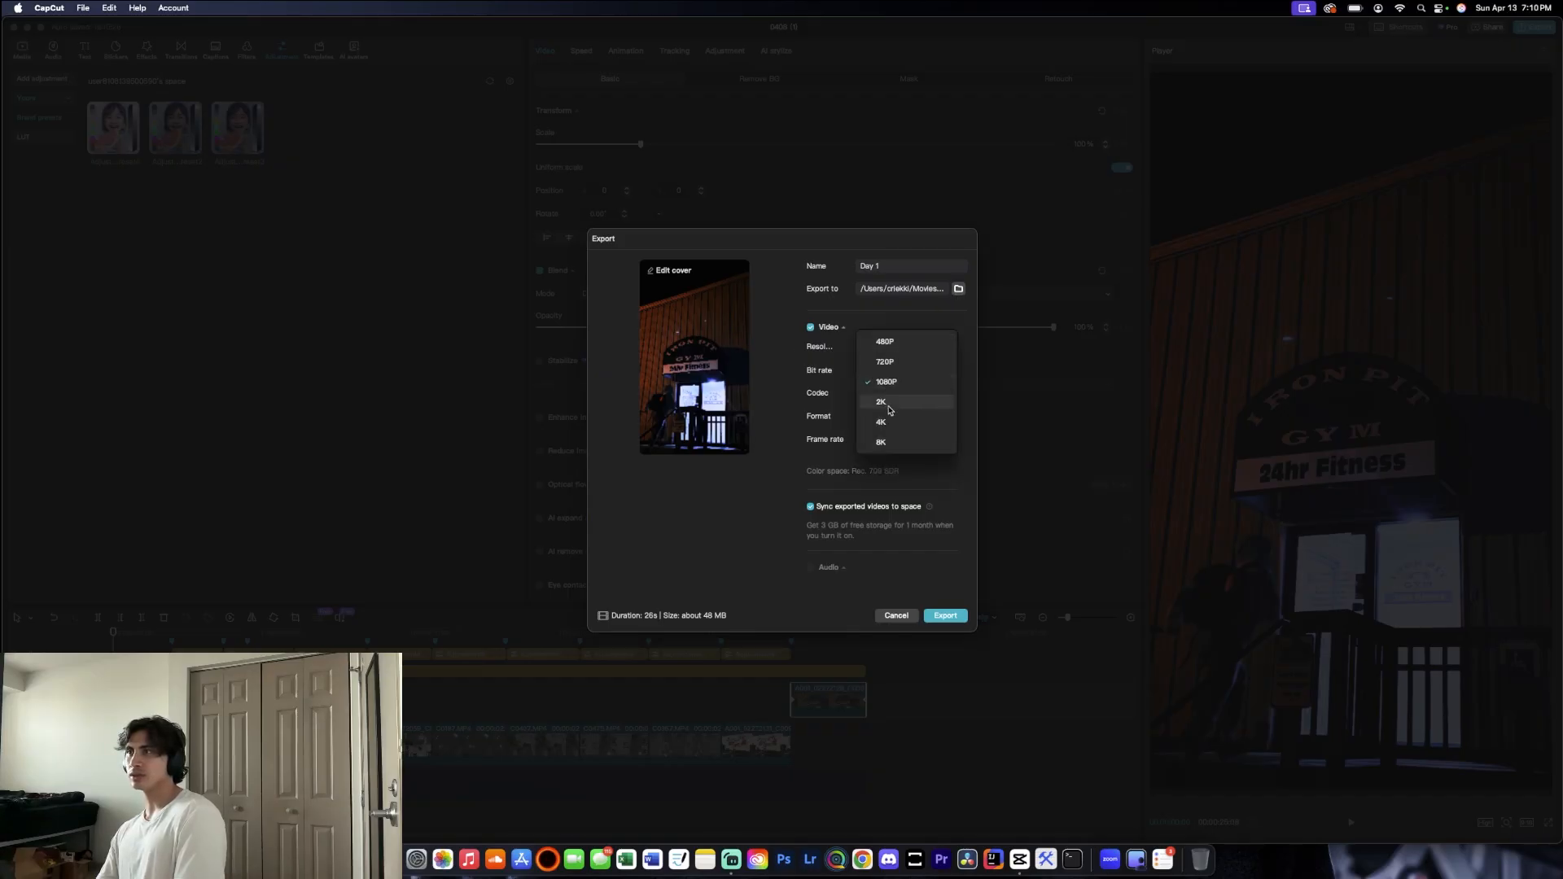
click(901, 422)
click(901, 372)
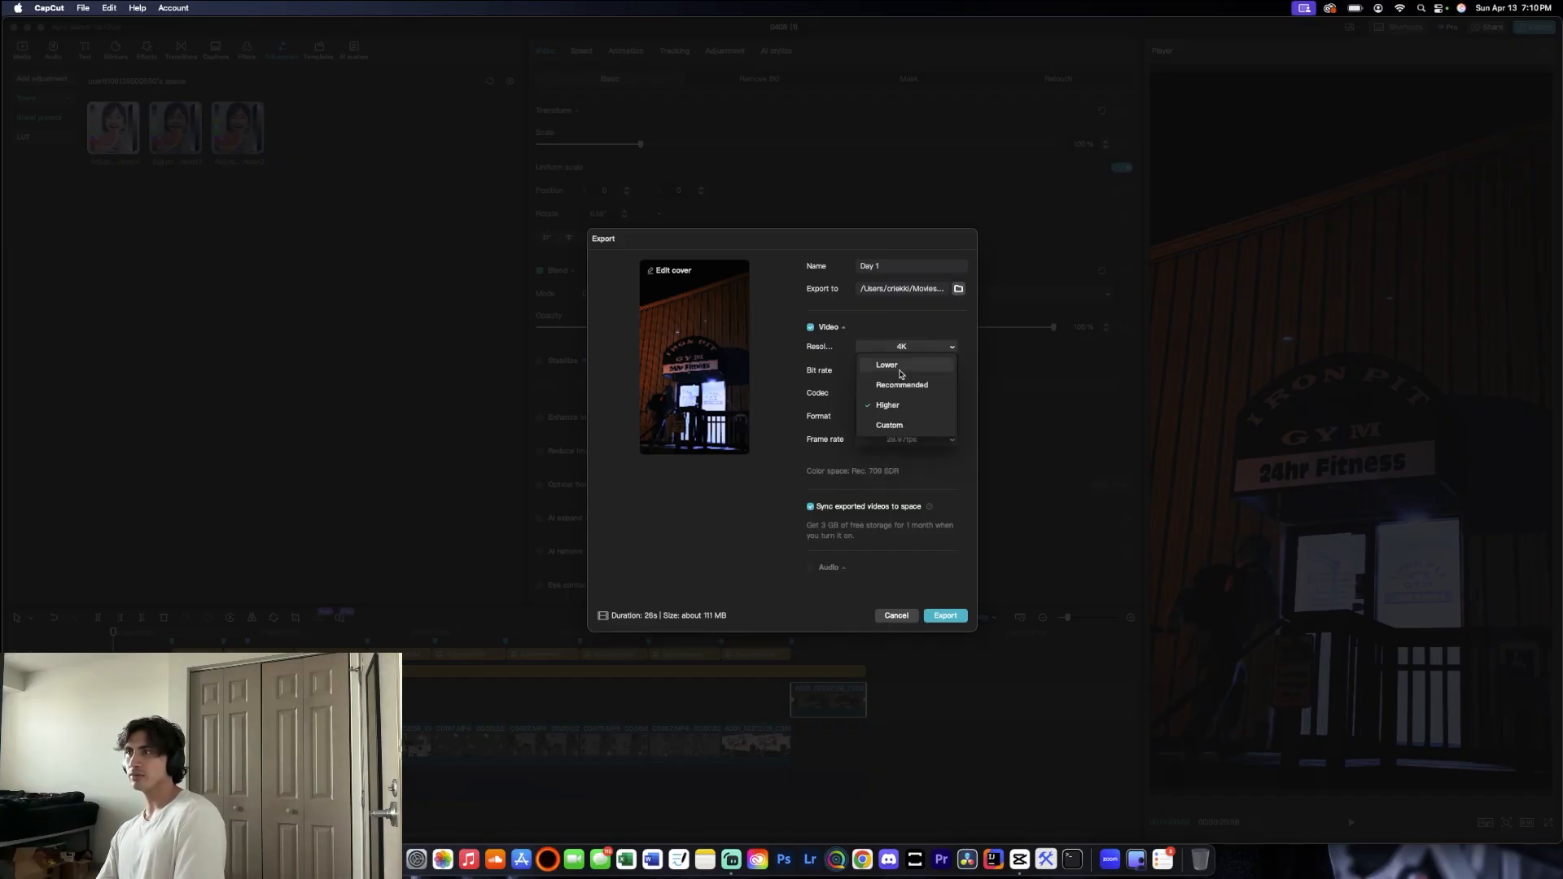
click(901, 426)
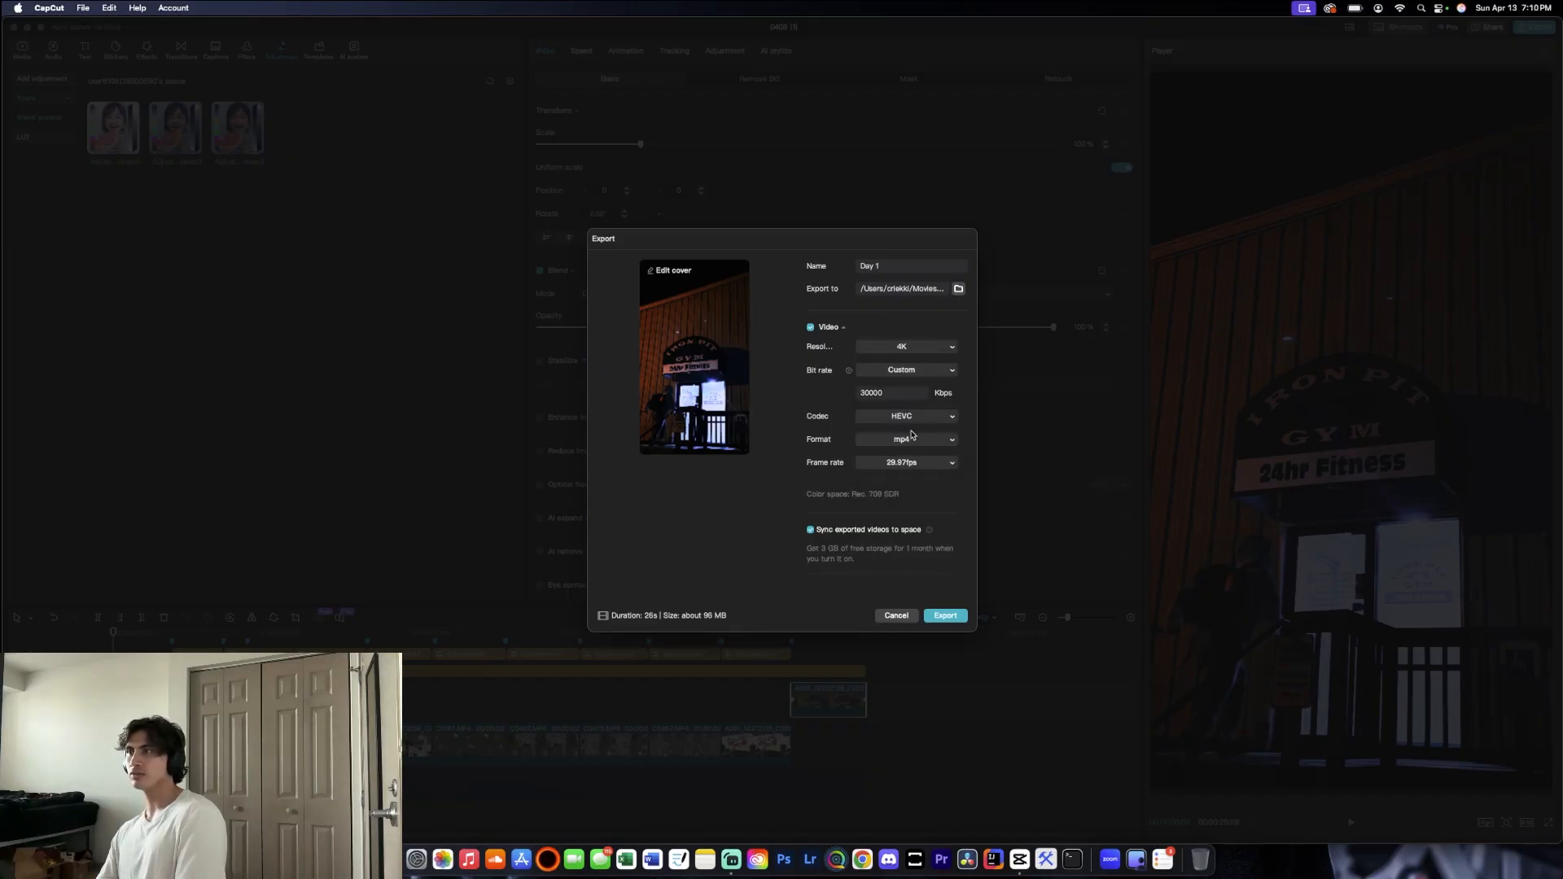
click(921, 370)
click(909, 409)
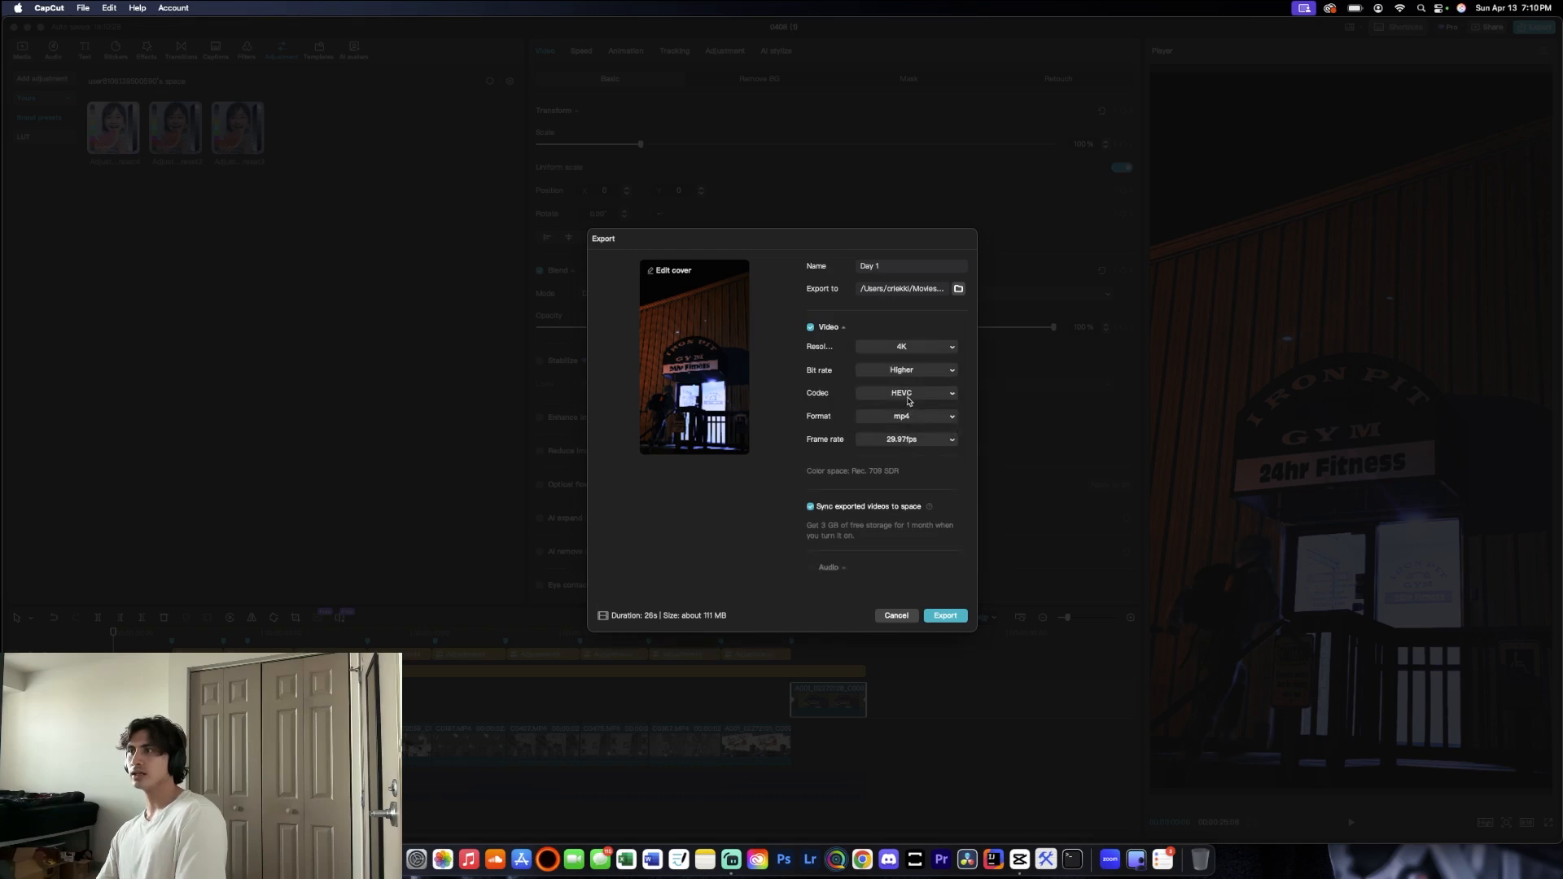
Step: Review the codec, format and frame rate options, keeping mp4 as the format, and cancel the export
click(913, 394)
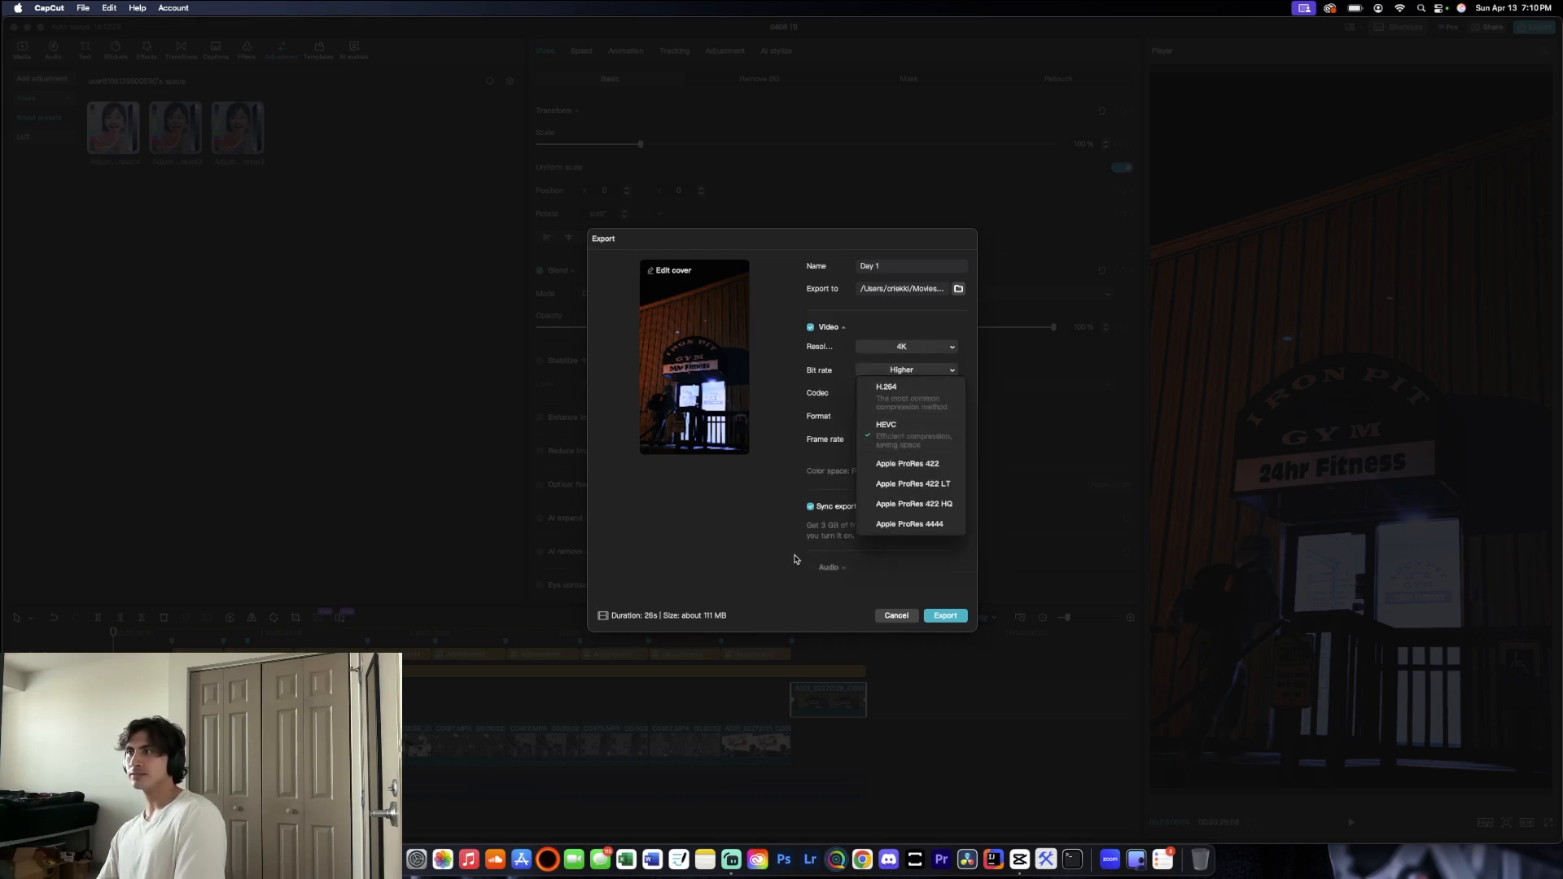
click(736, 557)
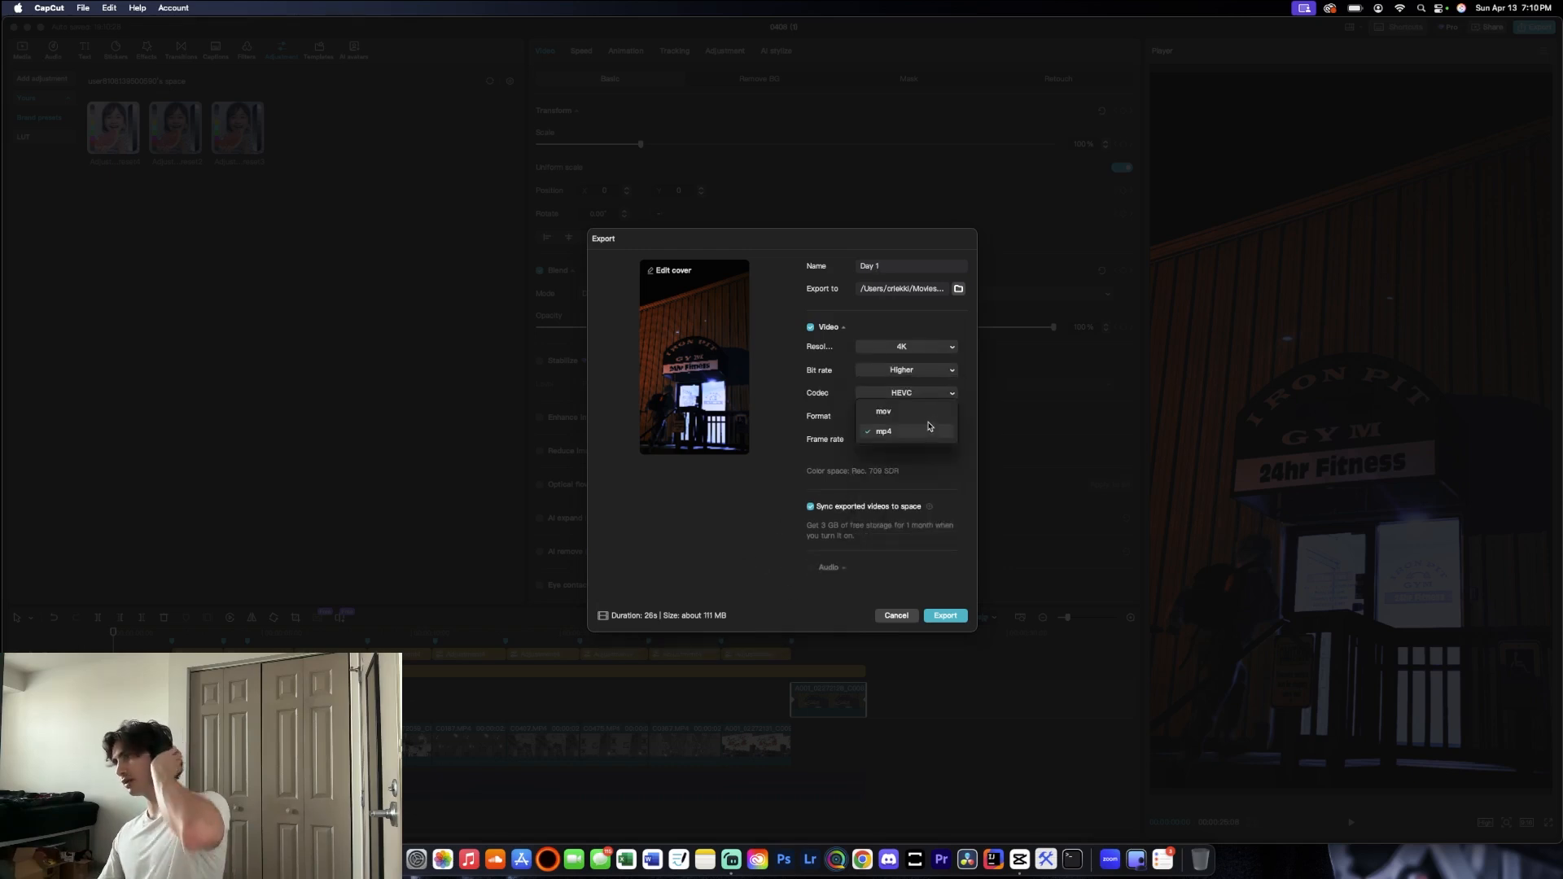
click(919, 429)
click(942, 439)
click(676, 530)
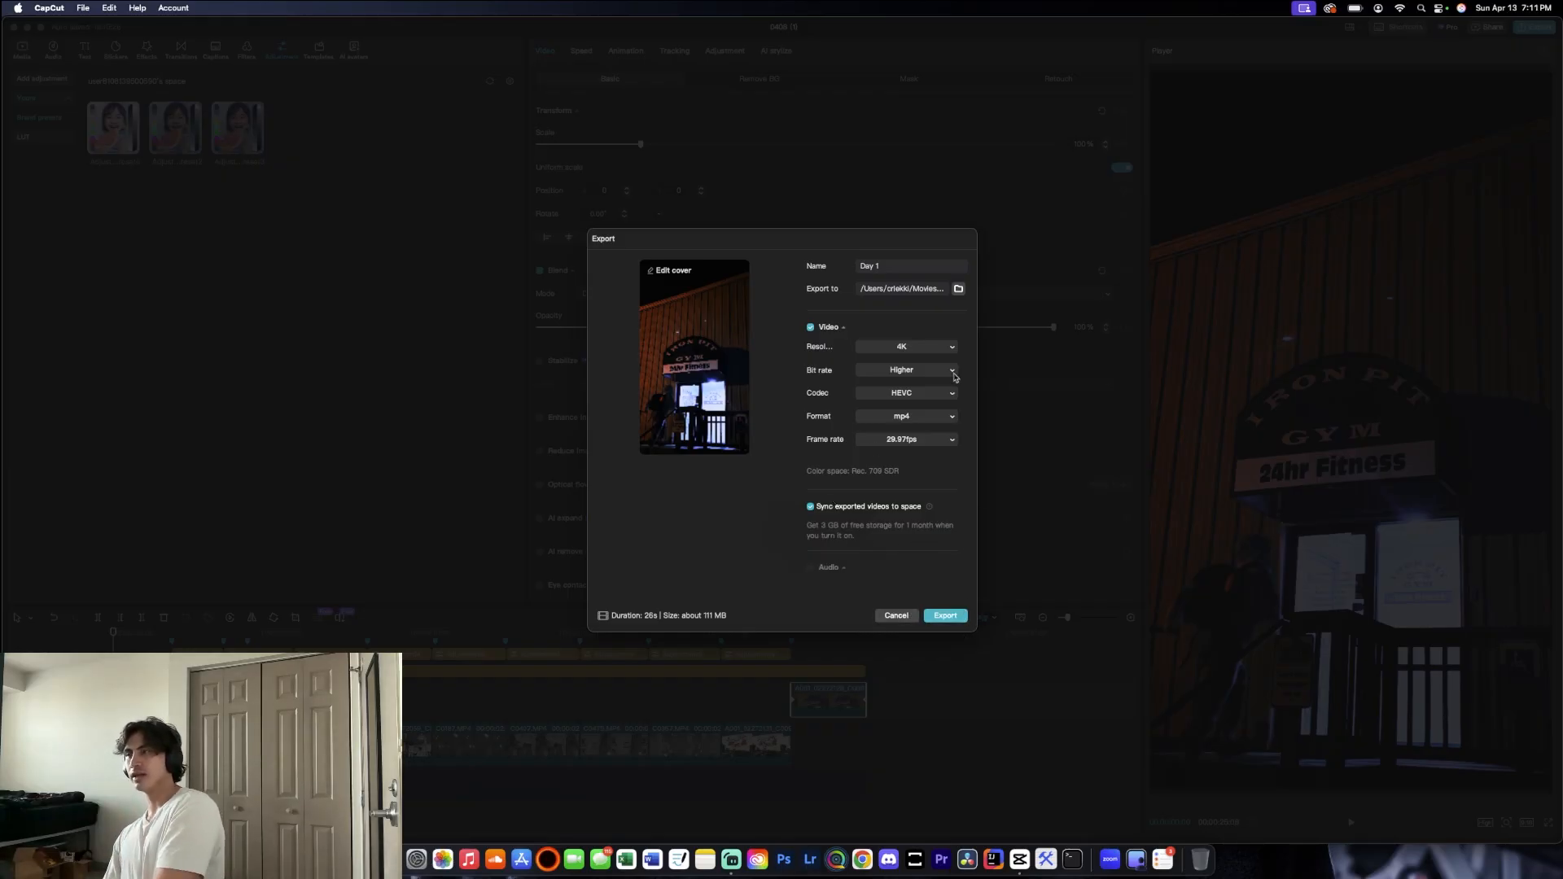
click(896, 617)
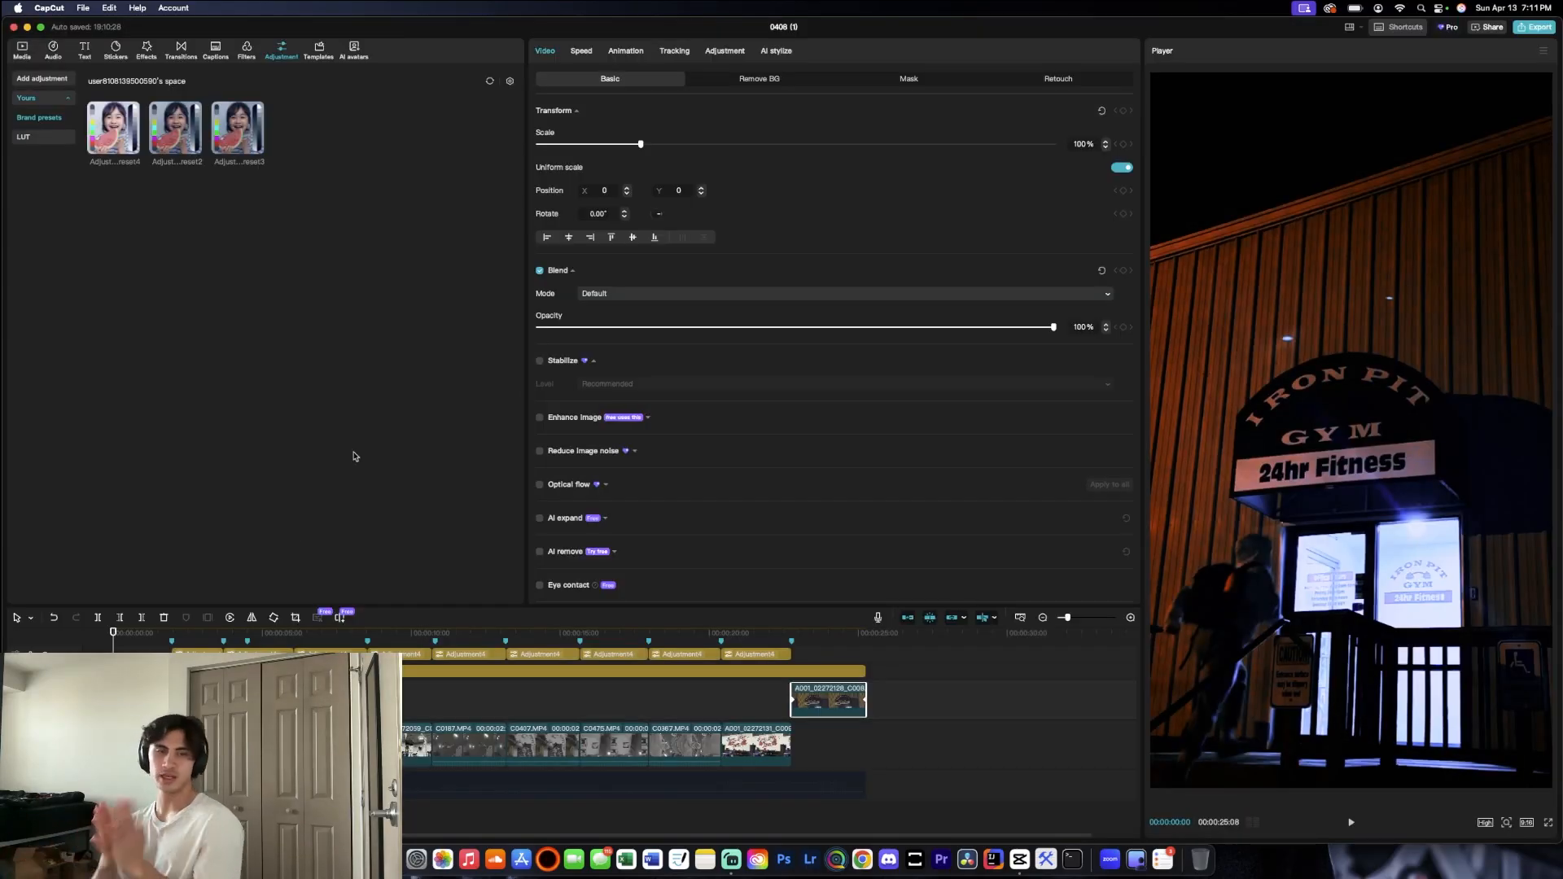